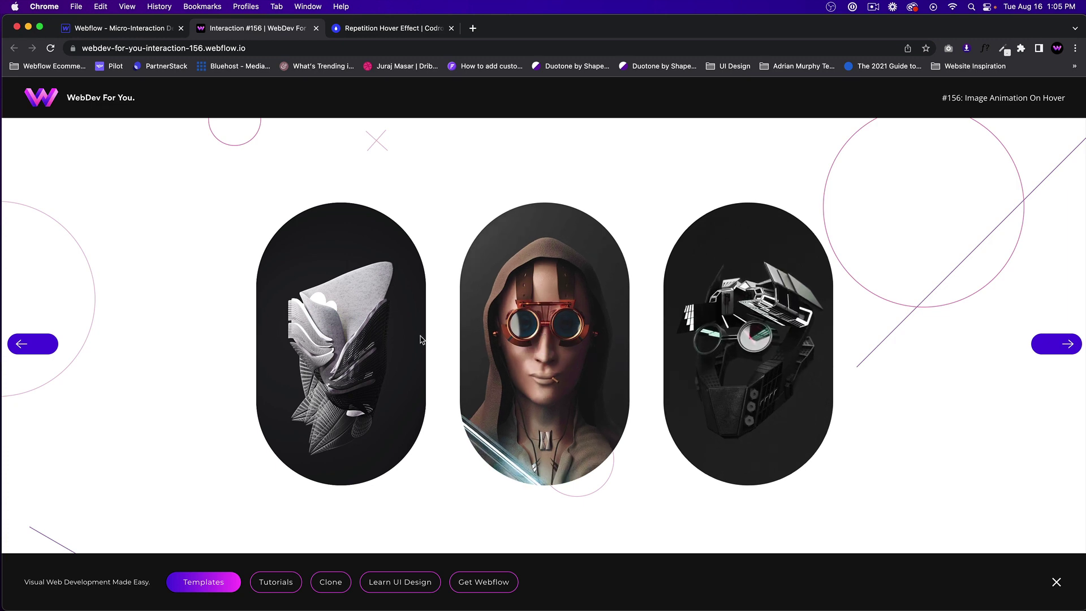
- Examine the hover animations on the image groups throughout the Repetition Hover Effect demo and return to the Interaction #156 page
click(383, 30)
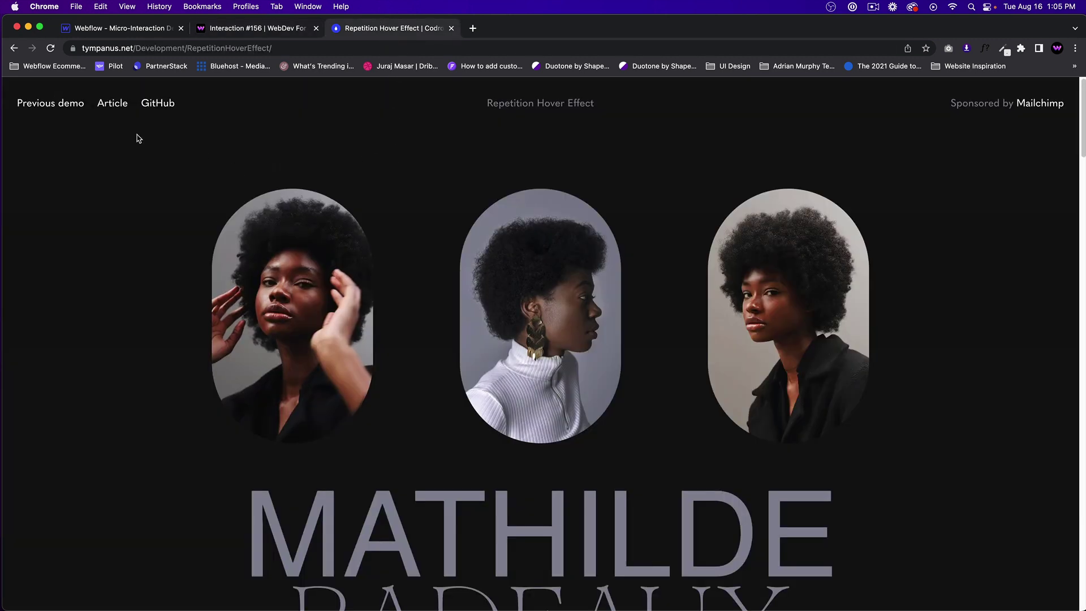
click(14, 49)
scroll(294, 270, down, 4)
click(214, 478)
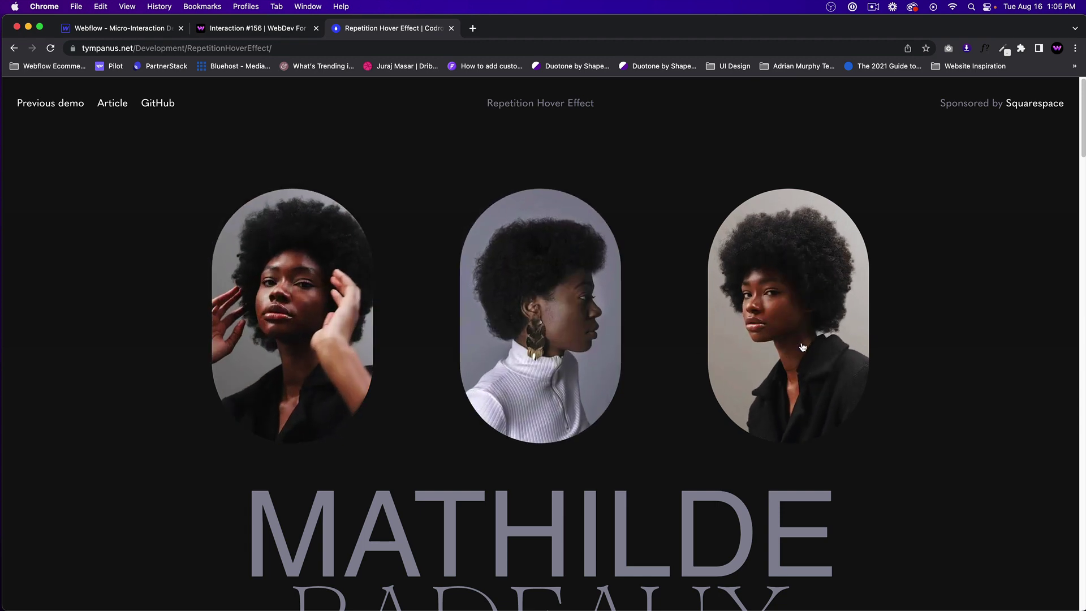
scroll(916, 342, down, 10)
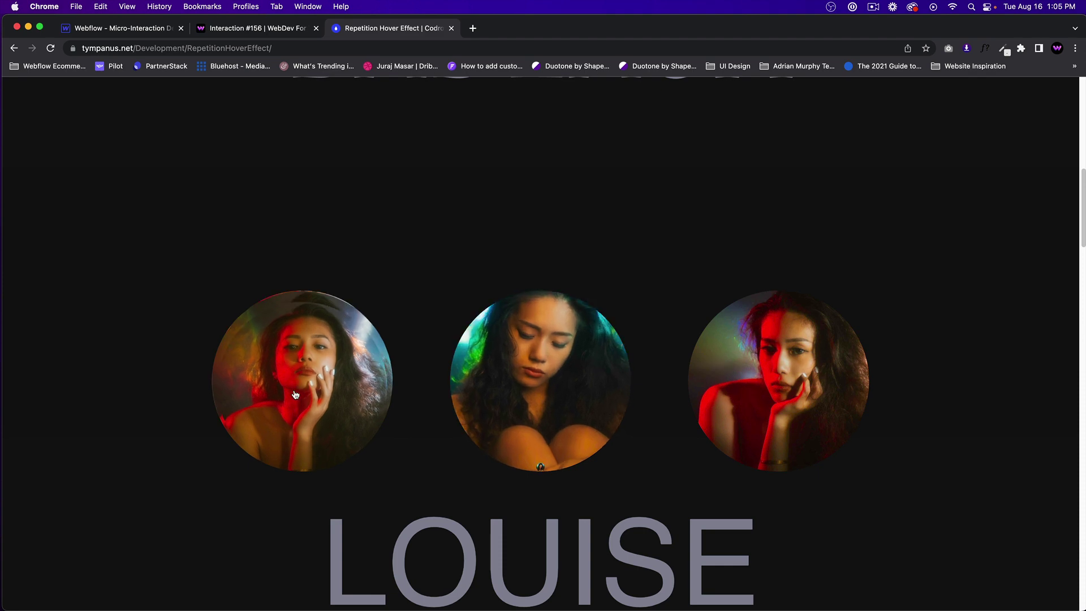
scroll(359, 416, down, 10)
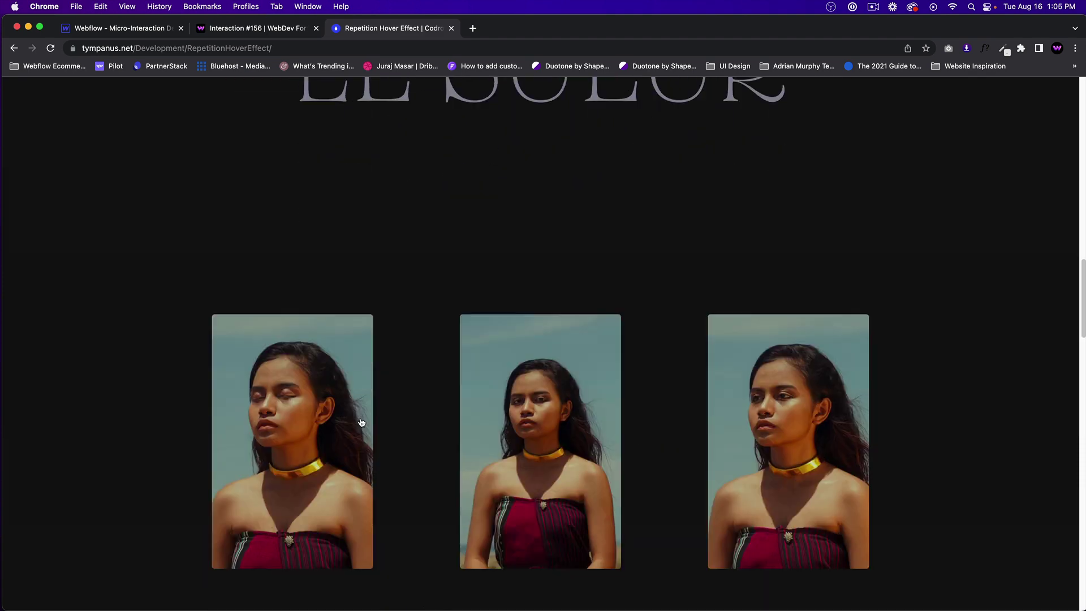
scroll(776, 440, down, 5)
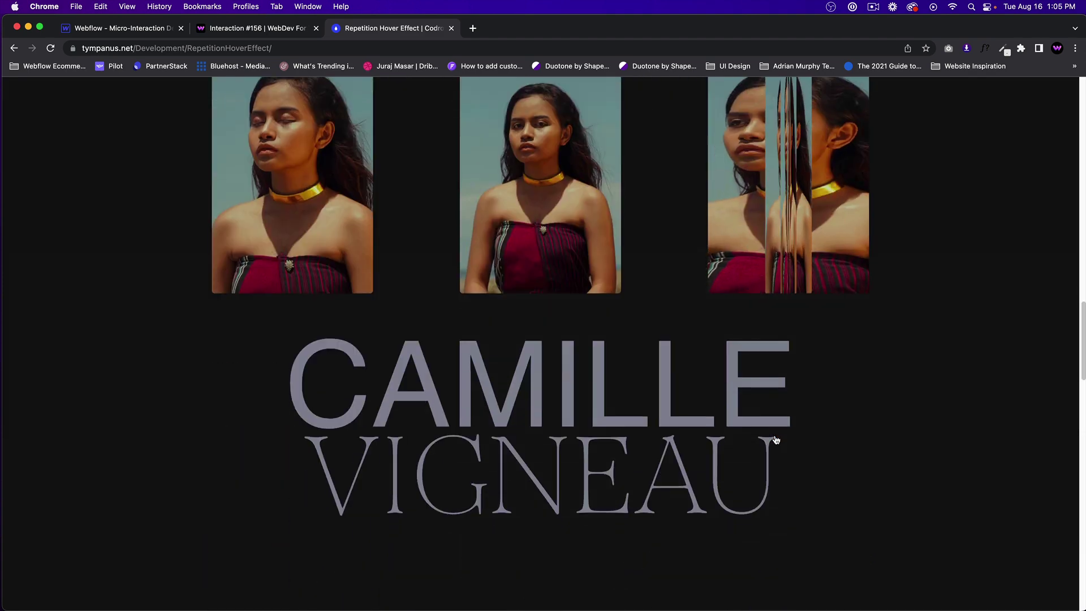
scroll(776, 440, down, 6)
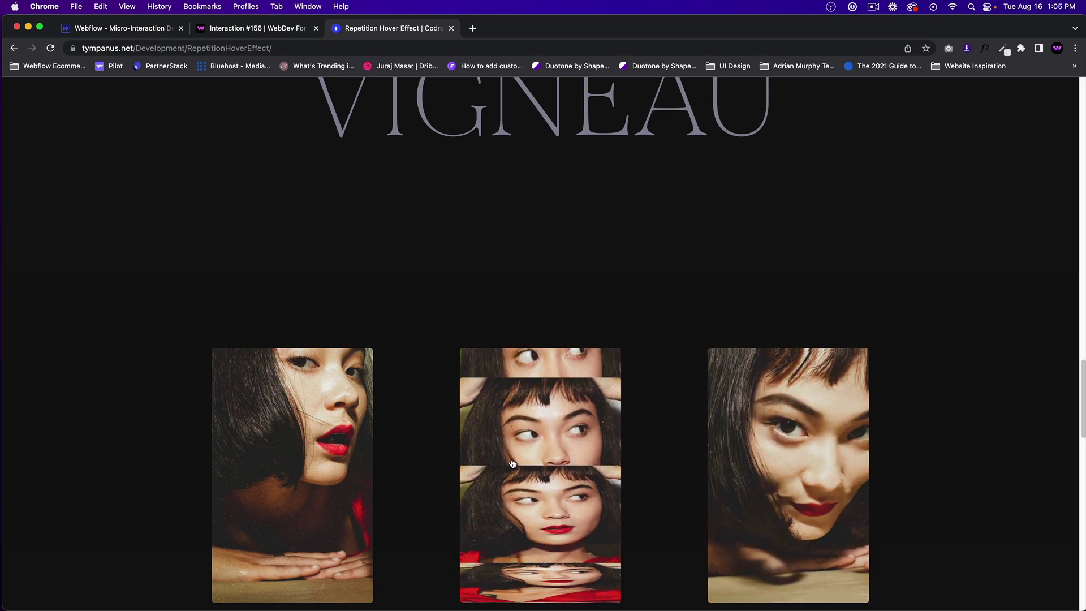
scroll(293, 477, down, 15)
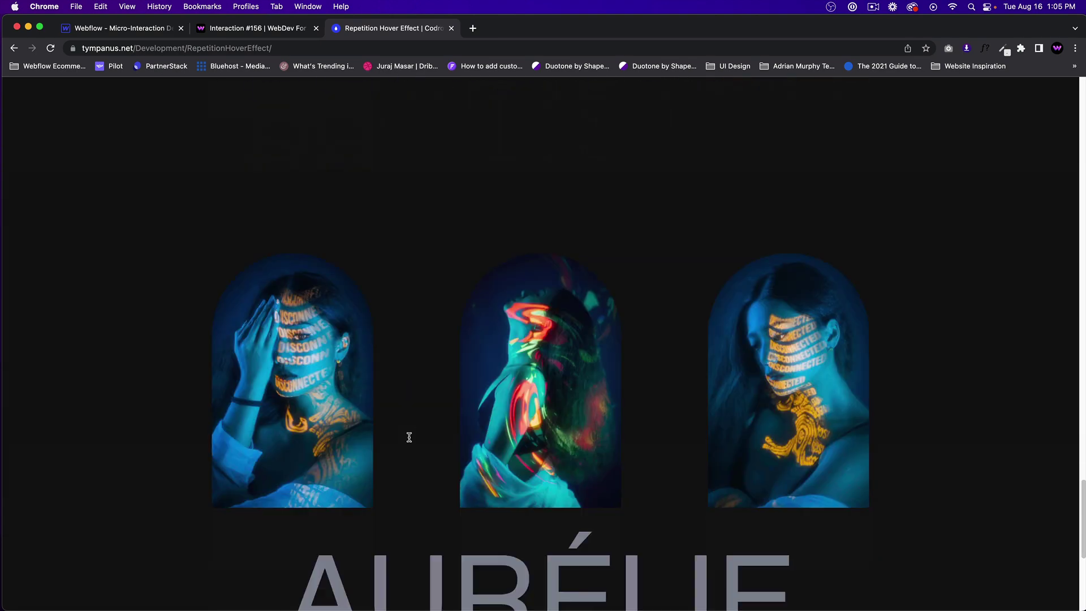
scroll(409, 437, down, 2)
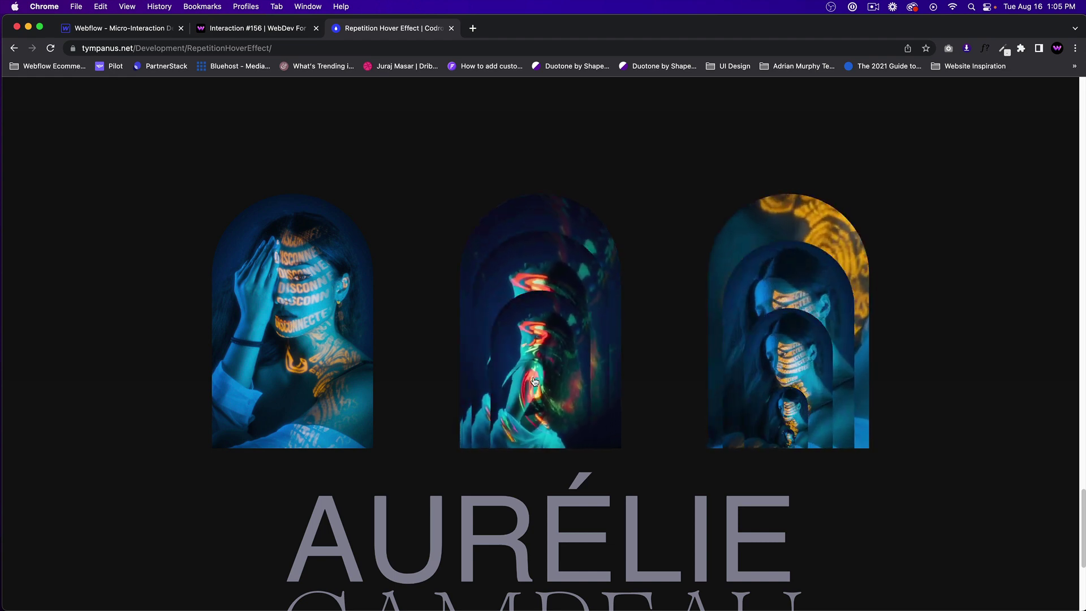
scroll(311, 389, down, 5)
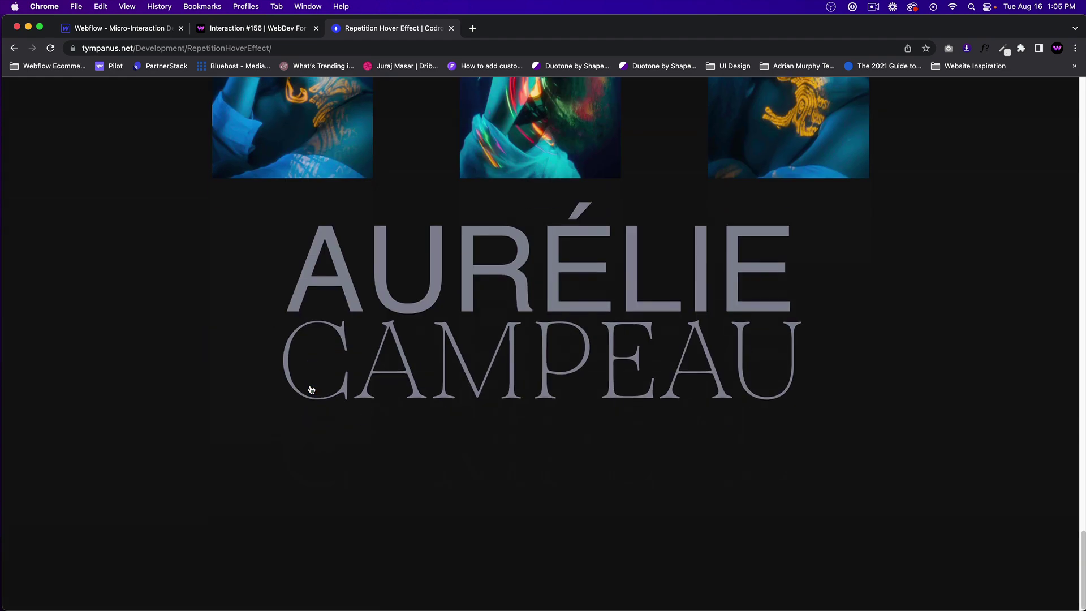
scroll(311, 389, down, 5)
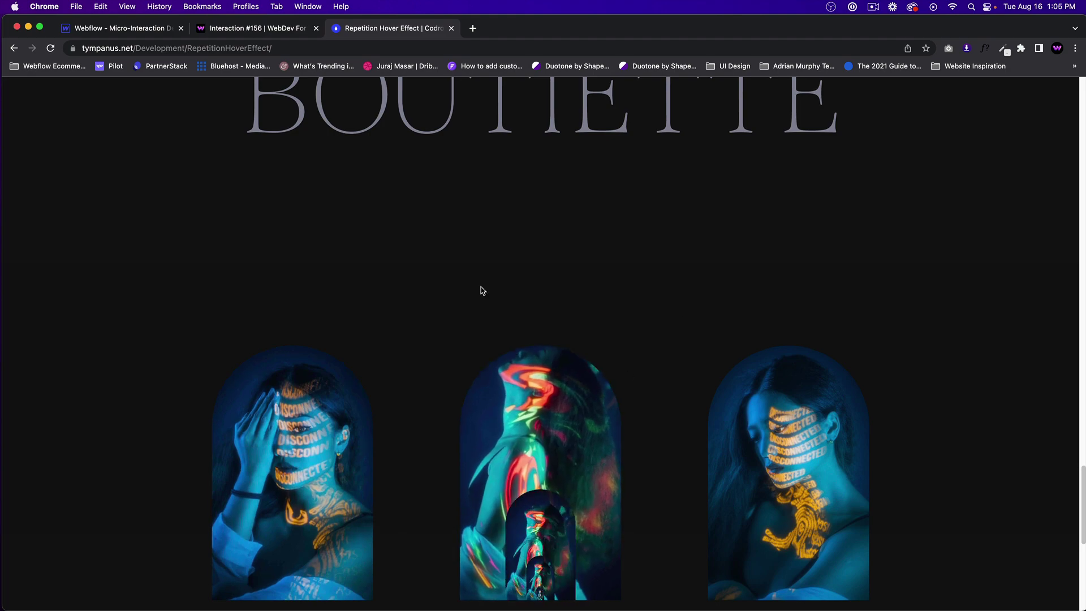
scroll(436, 247, down, 4)
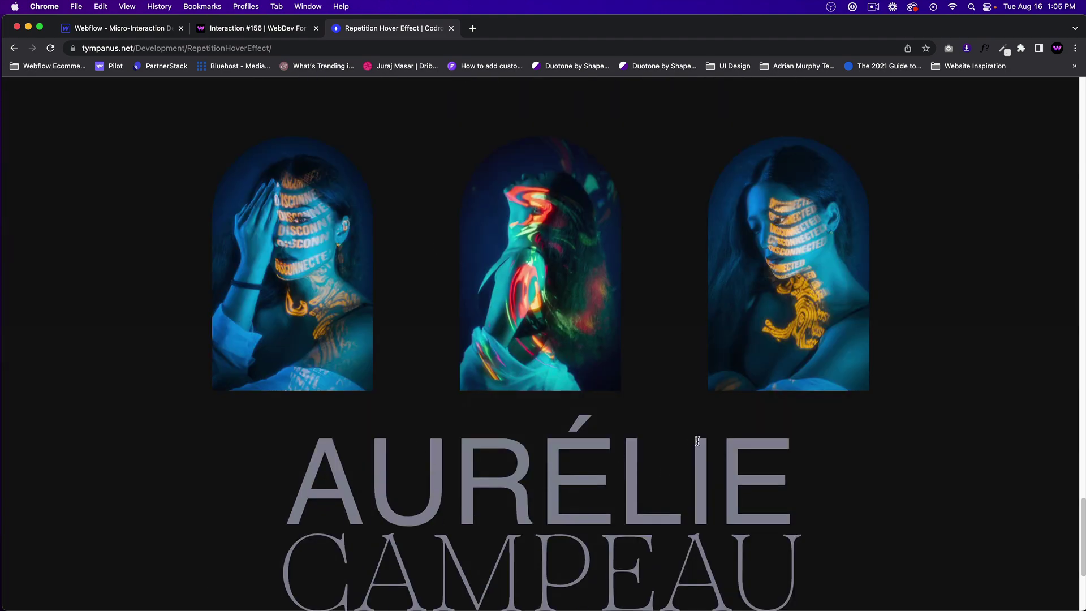
scroll(707, 447, down, 4)
scroll(688, 424, up, 10)
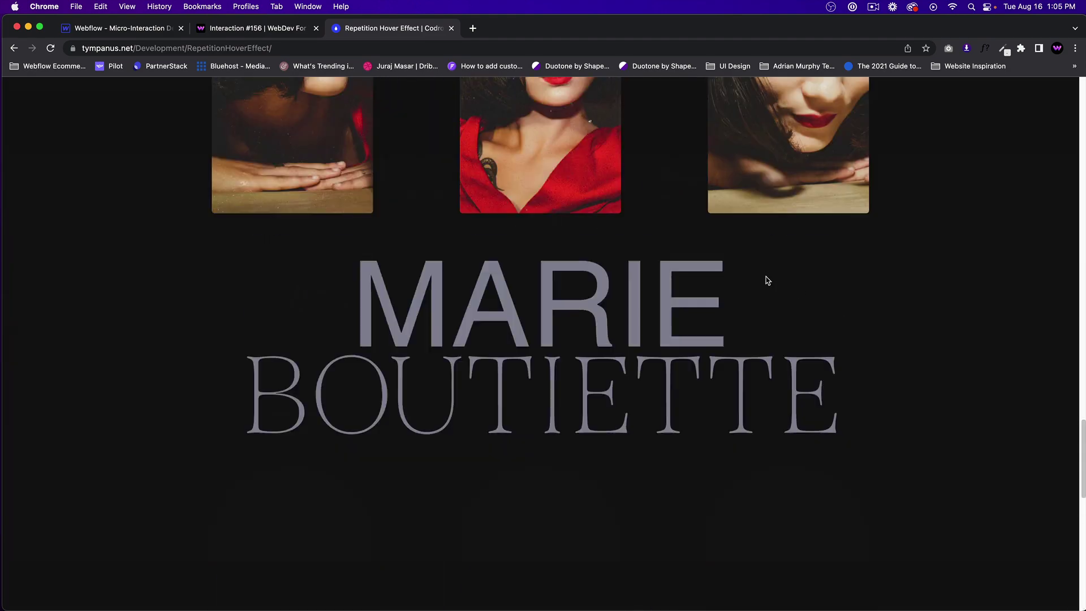
scroll(768, 281, up, 5)
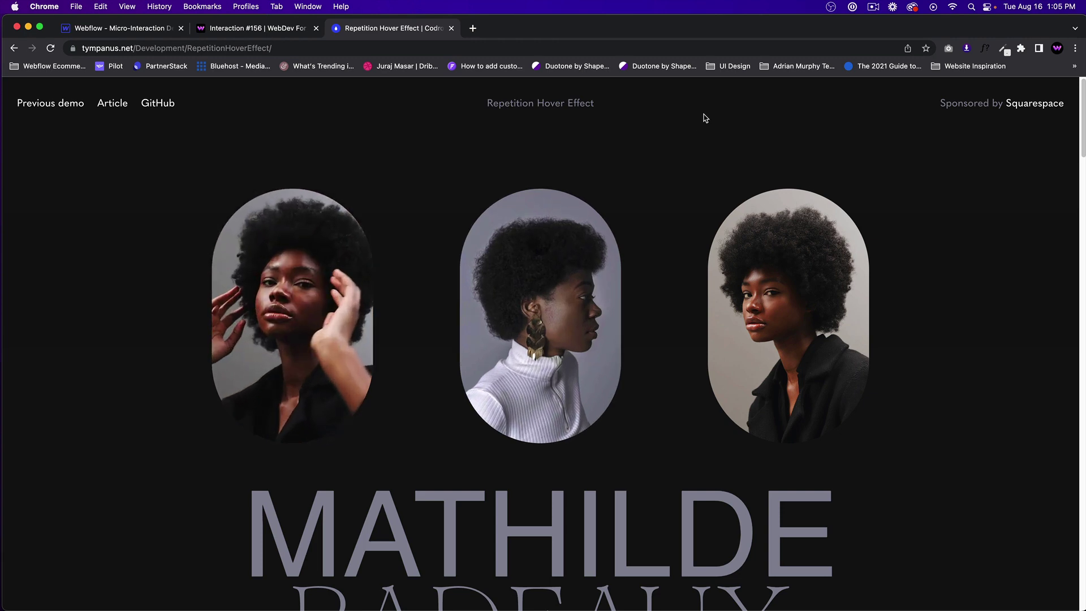
click(260, 29)
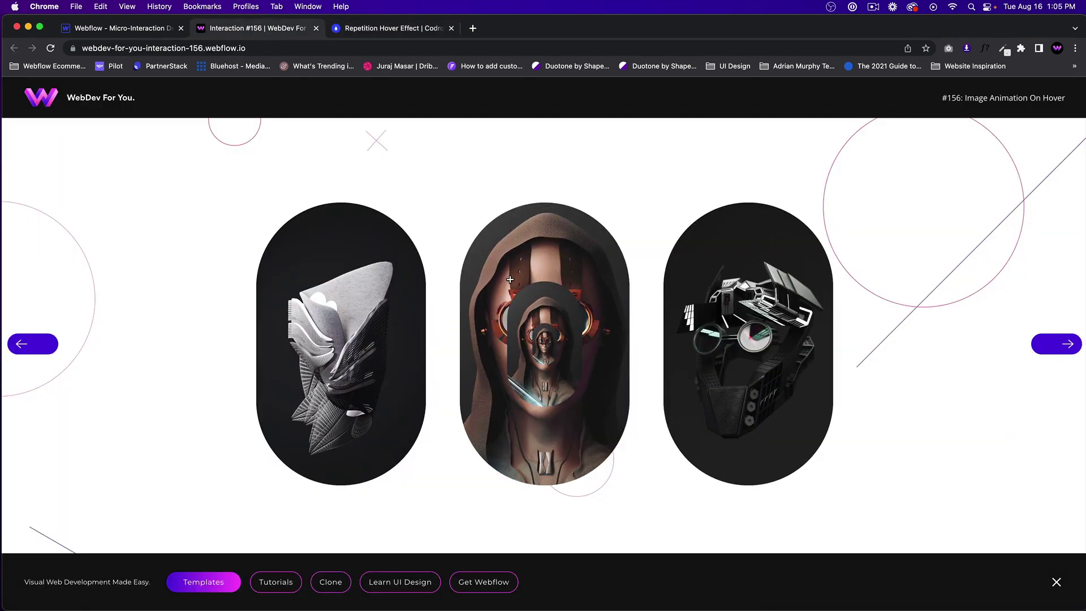
- Switch to the Webflow Designer project, add a Section to the page body and give it the class 156-section
click(138, 31)
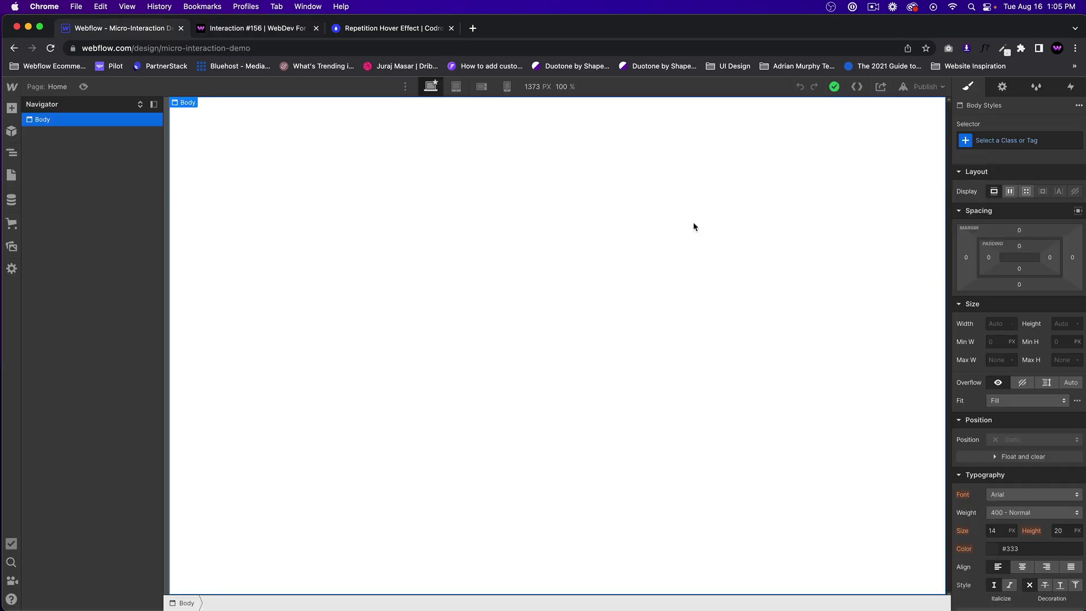
key(super+e)
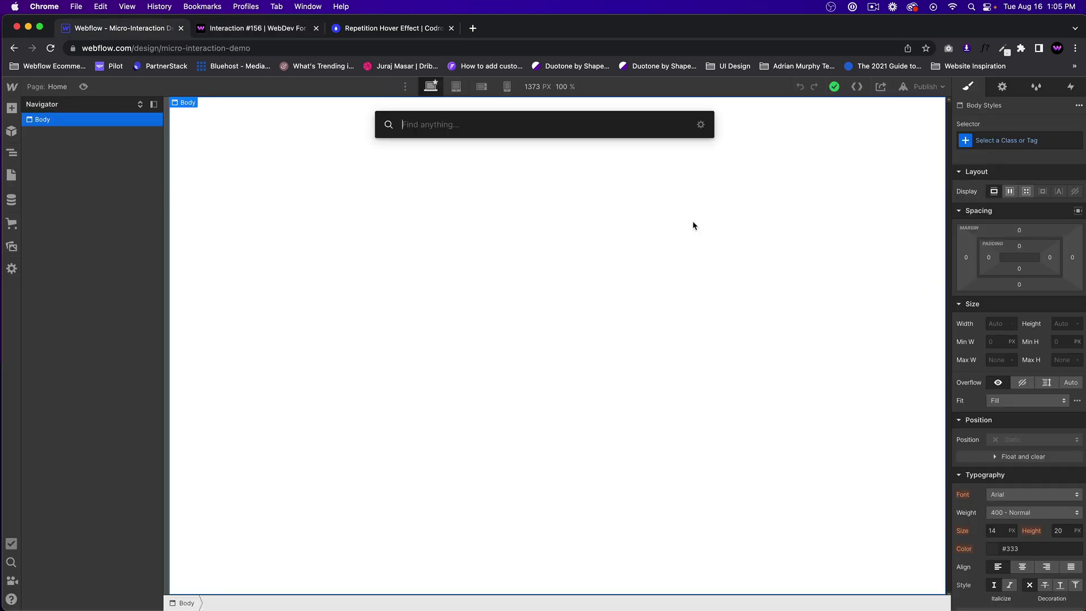
text(section)
key(Return)
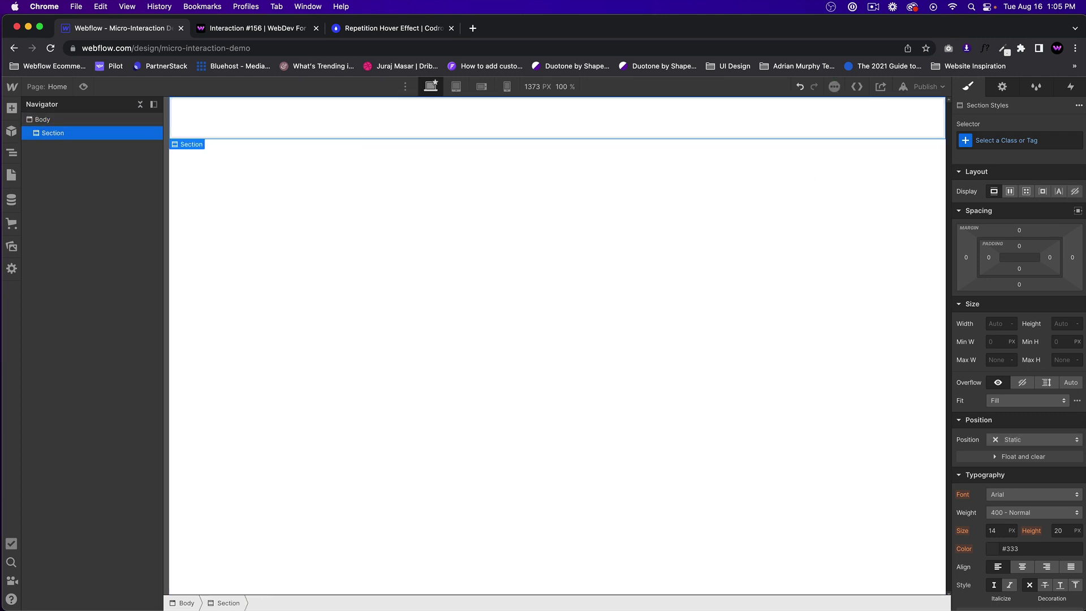
click(1018, 140)
text(156)
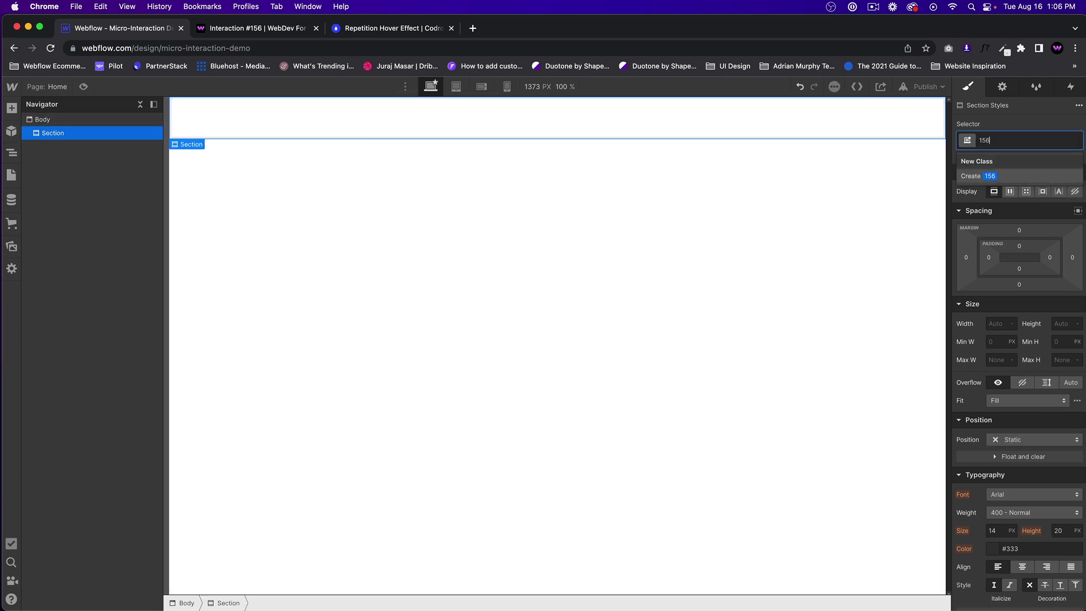
text(-section)
key(Return)
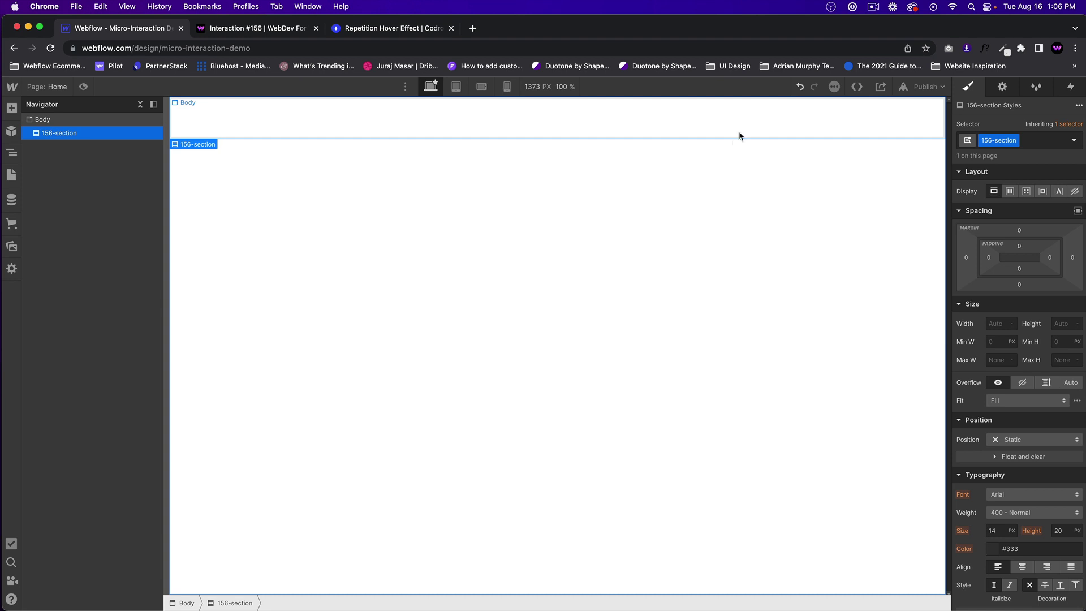
- Set the 156-section minimum height to 100 VH and make it a horizontal flex layout with centred alignment and justification
click(1058, 343)
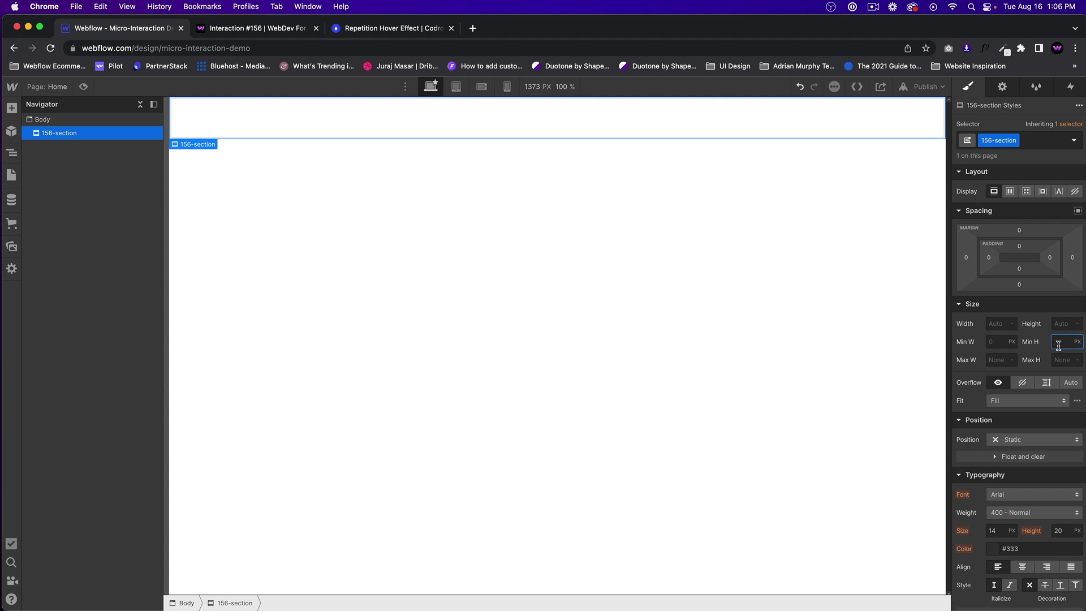
text(100vh)
key(Return)
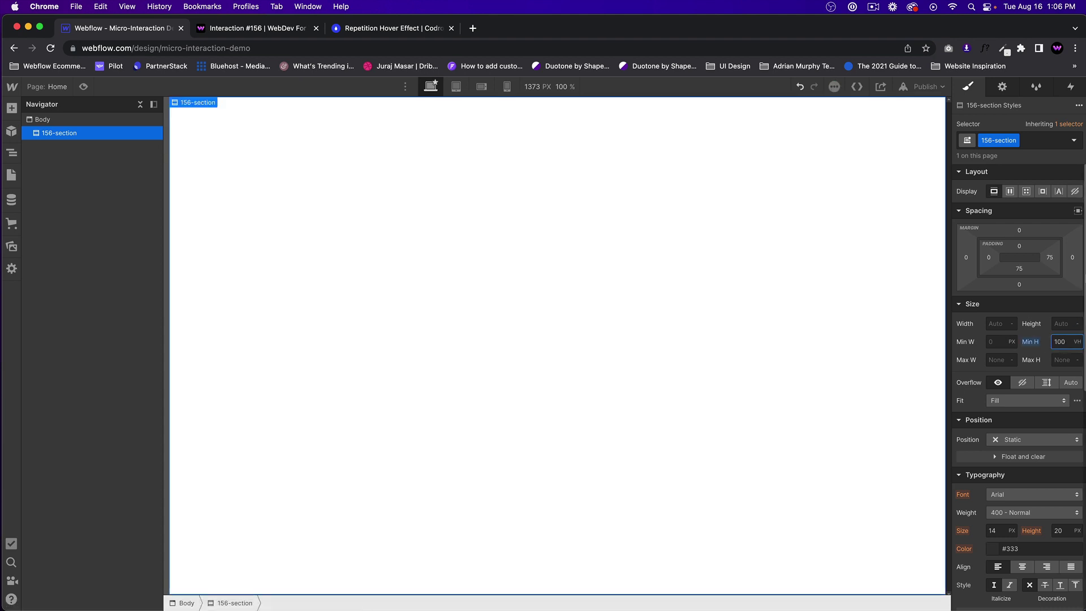
click(1009, 191)
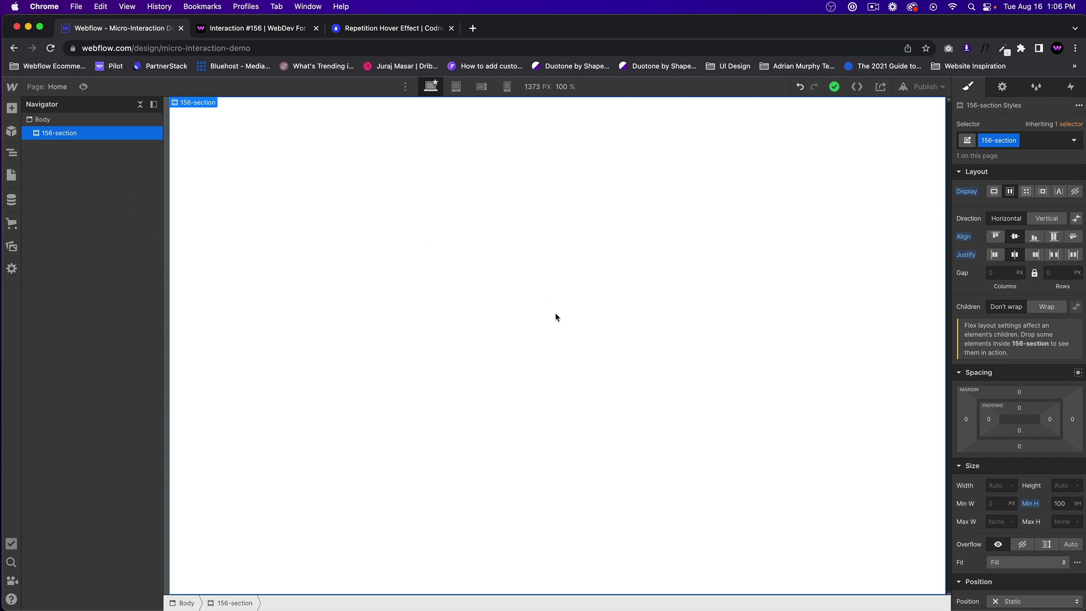
- Add a Div Block inside 156-section and give it the class 156-image-wrapper
key(super+e)
text(di)
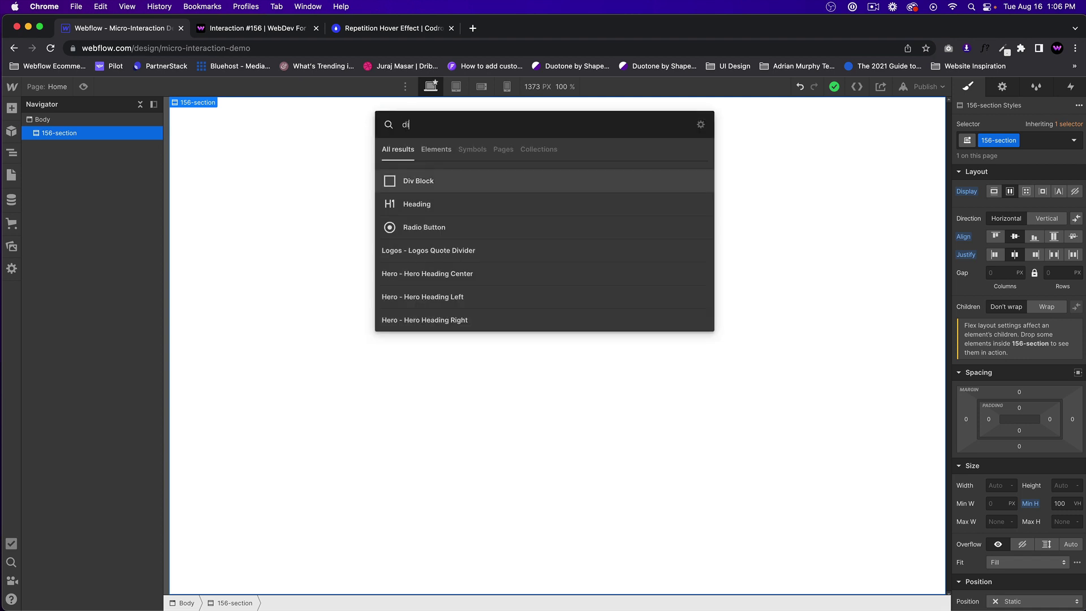
key(Return)
click(986, 140)
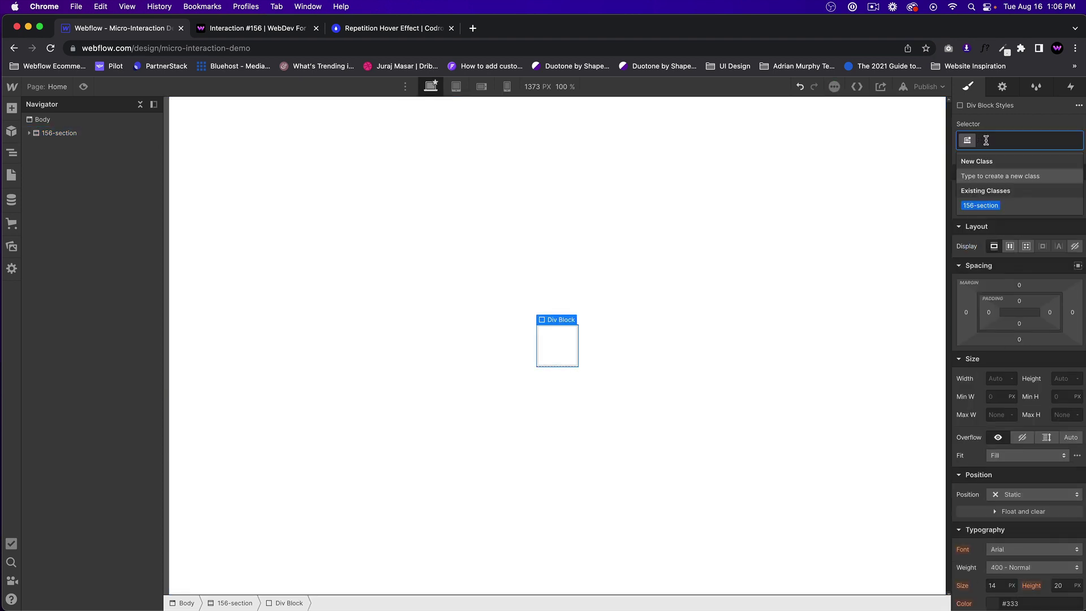
text(156-image-wrapper)
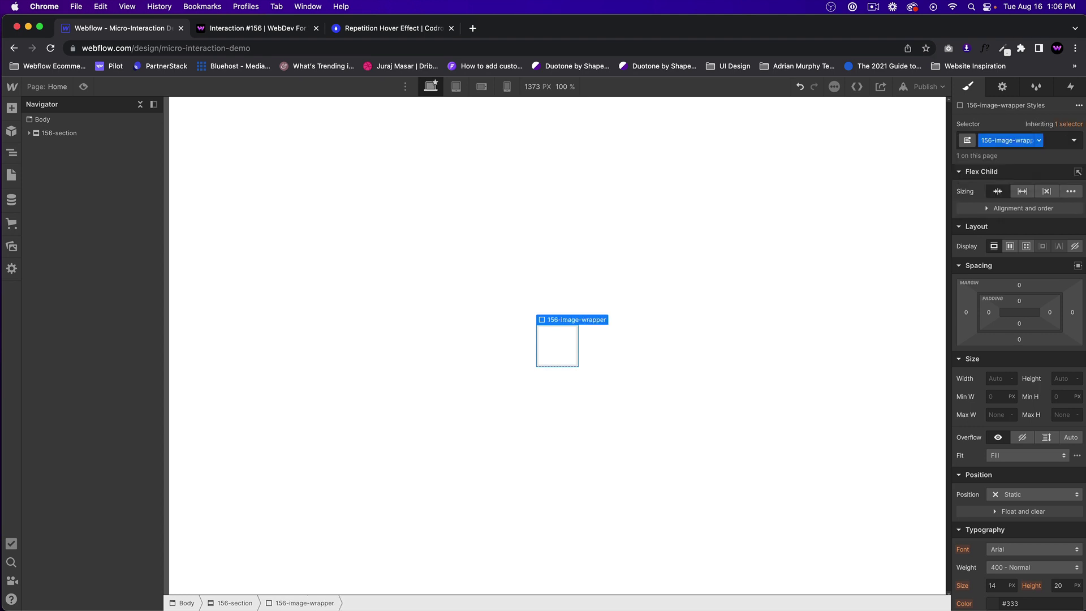
key(Return)
- Set the 156-image-wrapper width to 300 px and height to 500 px
click(996, 378)
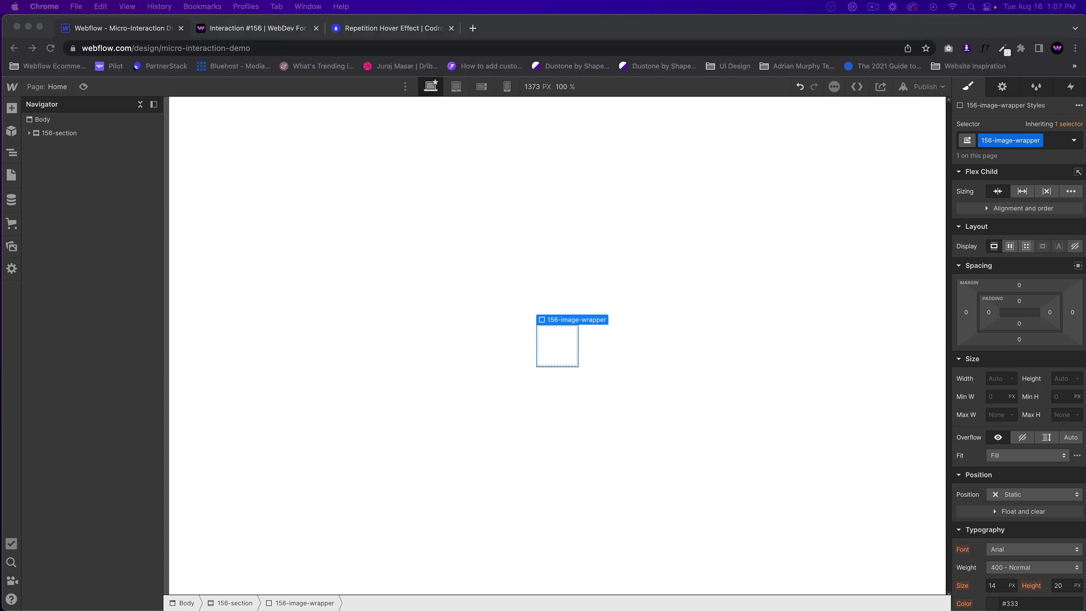
click(1003, 377)
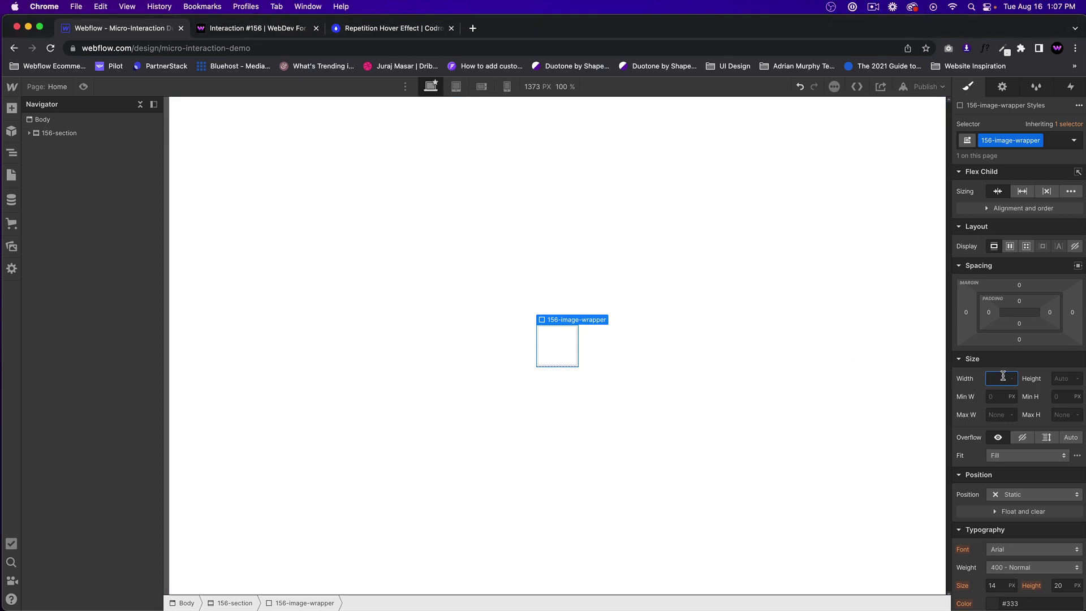
text(300)
key(Tab)
text(500)
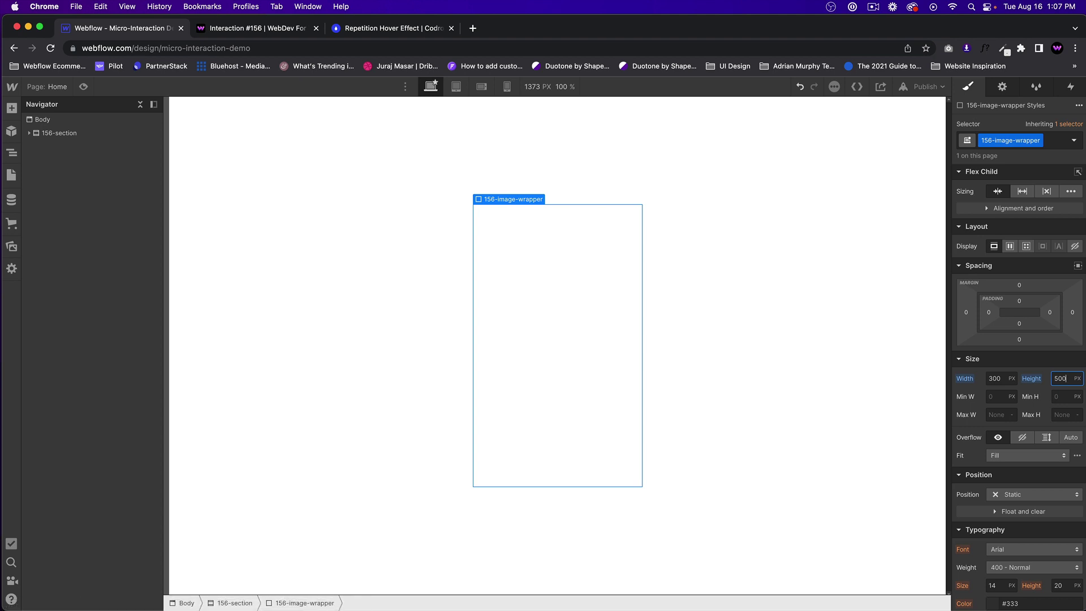
- Set the overflow of 156-image-wrapper to hidden and its position to Relative
click(1022, 438)
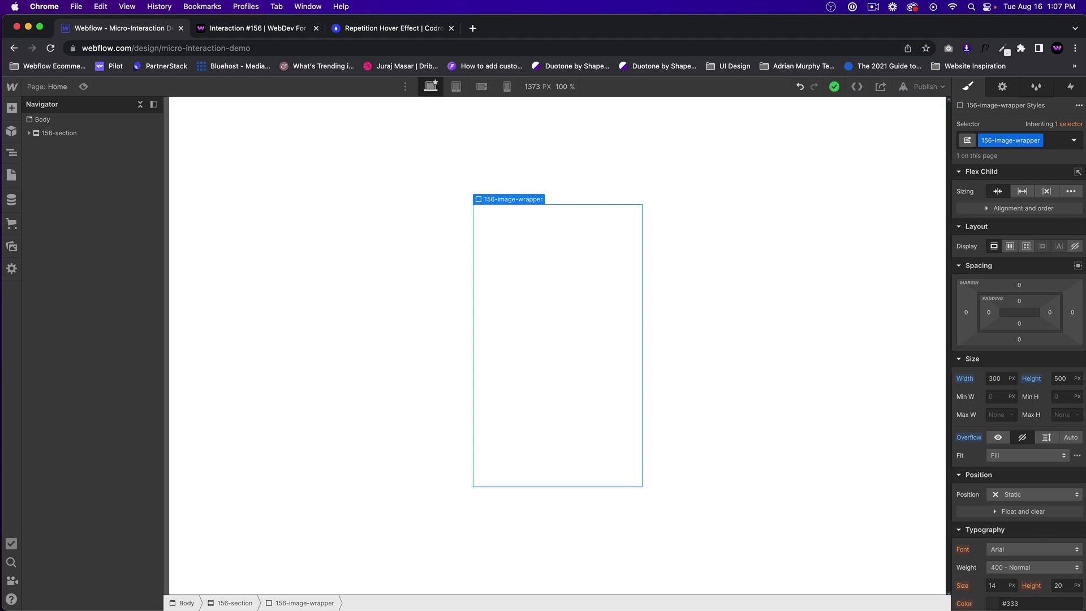
click(1006, 475)
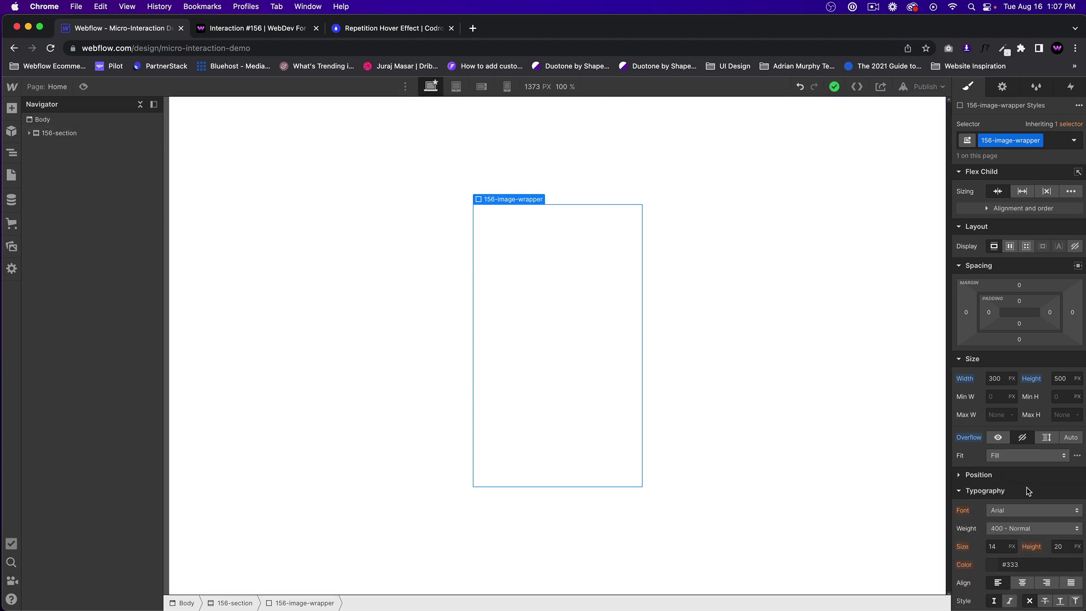
click(1017, 475)
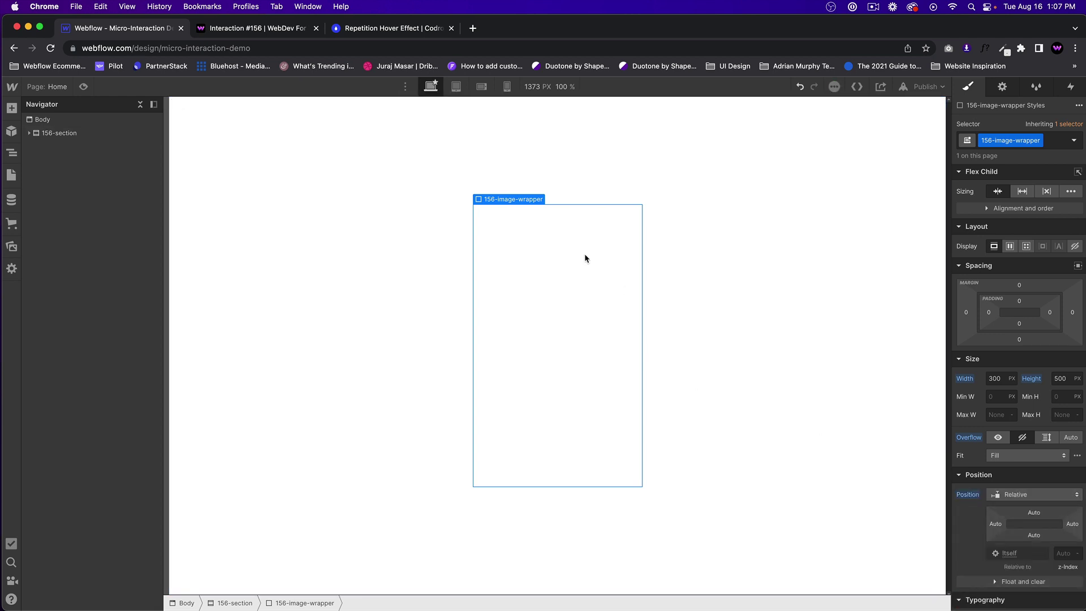
- Round the corners of 156-image-wrapper with a 300 px border radius and give it a solid 1 px black border
scroll(1050, 526, down, 10)
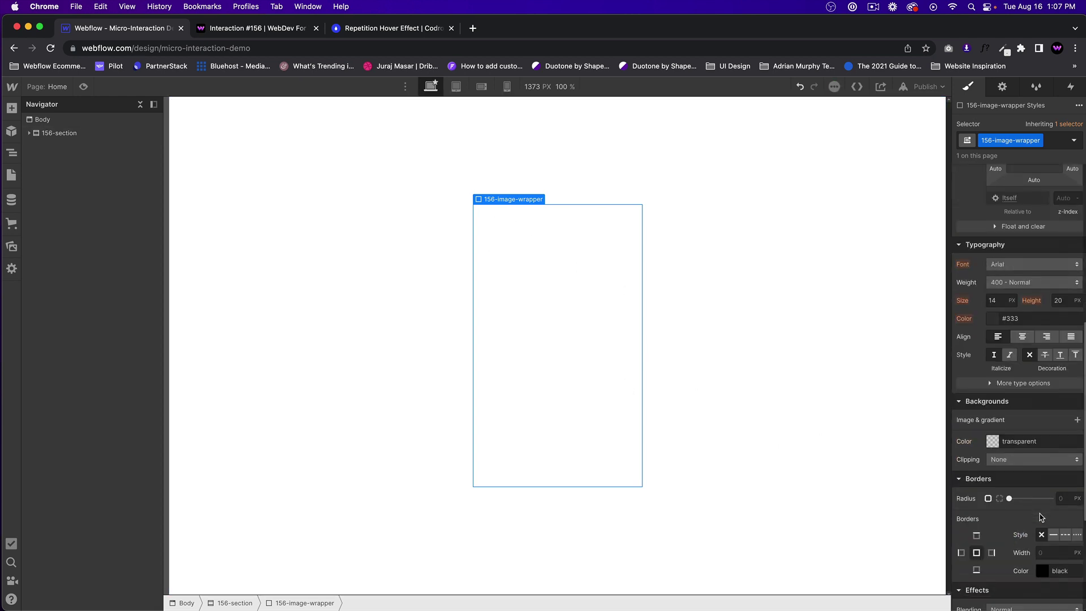
scroll(1041, 516, down, 2)
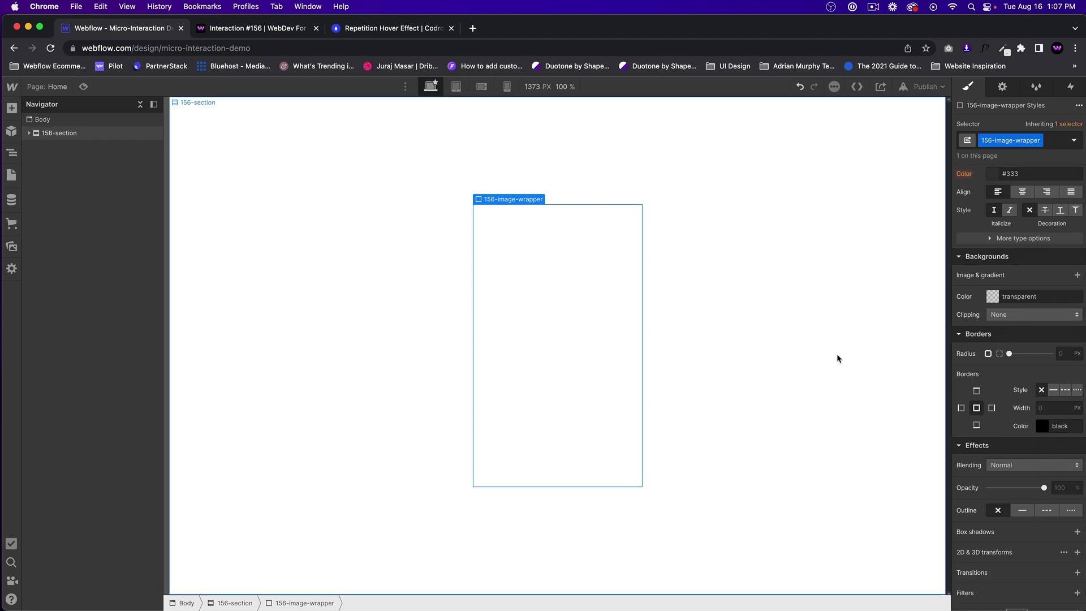
click(1068, 353)
text(300)
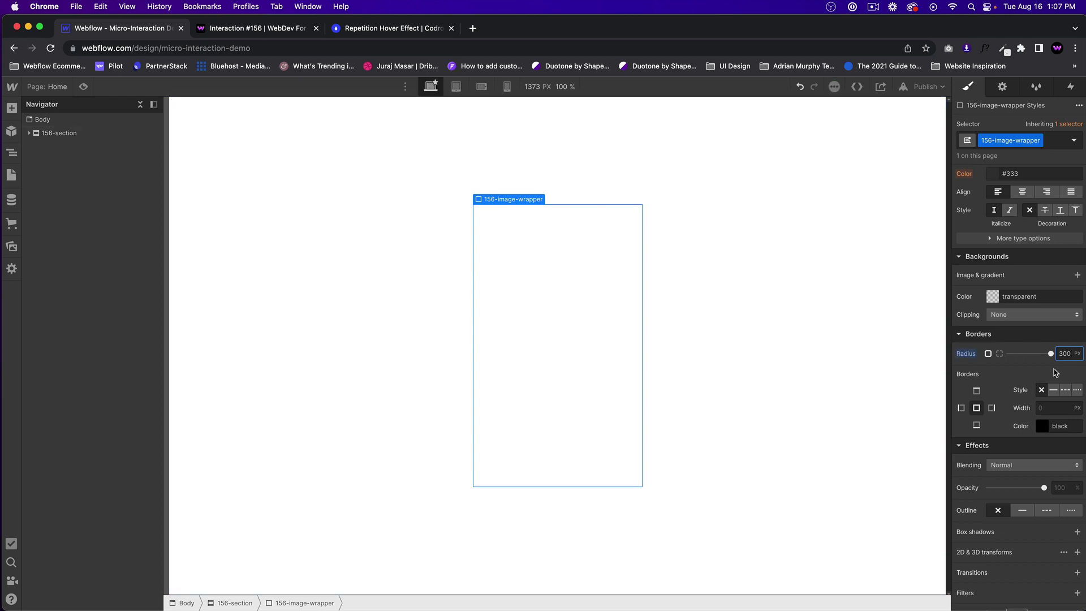
click(1053, 390)
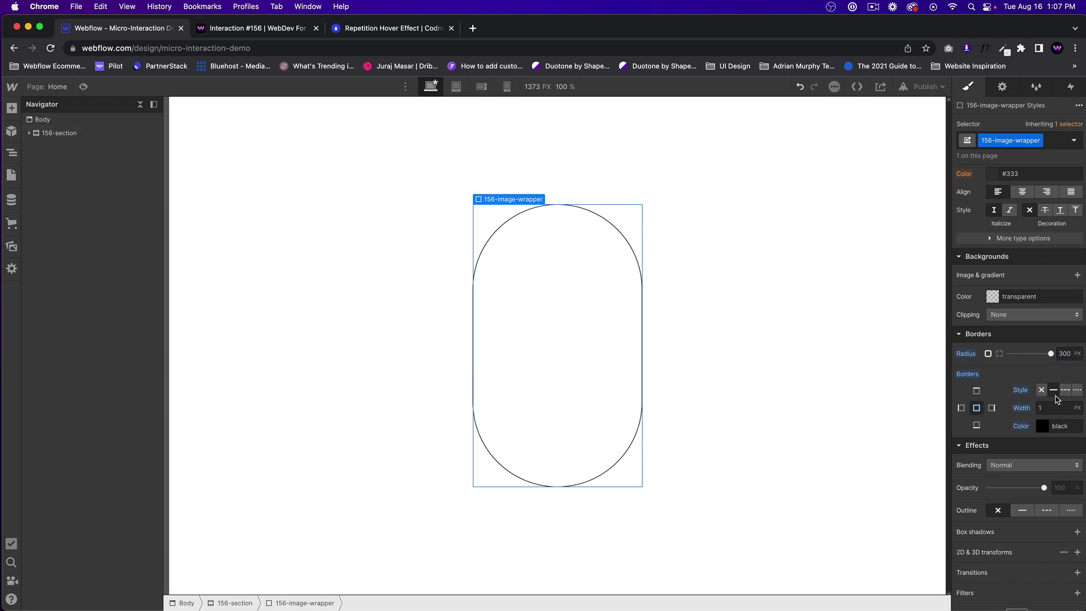
- Try a 100 px border radius on 156-image-wrapper and set it back to 300 px
double_click(1065, 353)
text(100)
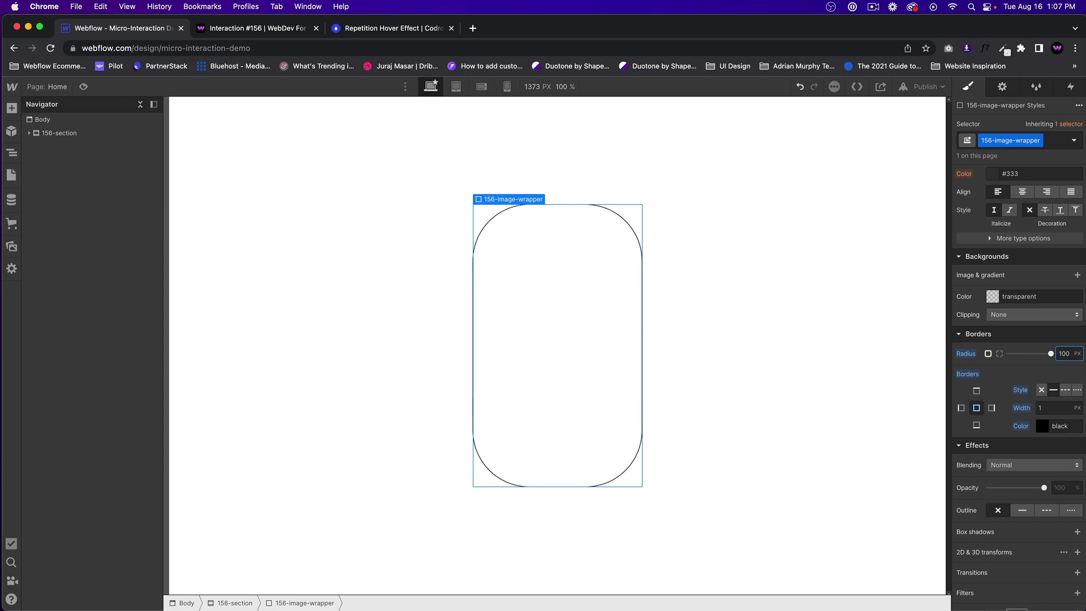
scroll(1066, 355, up, 10)
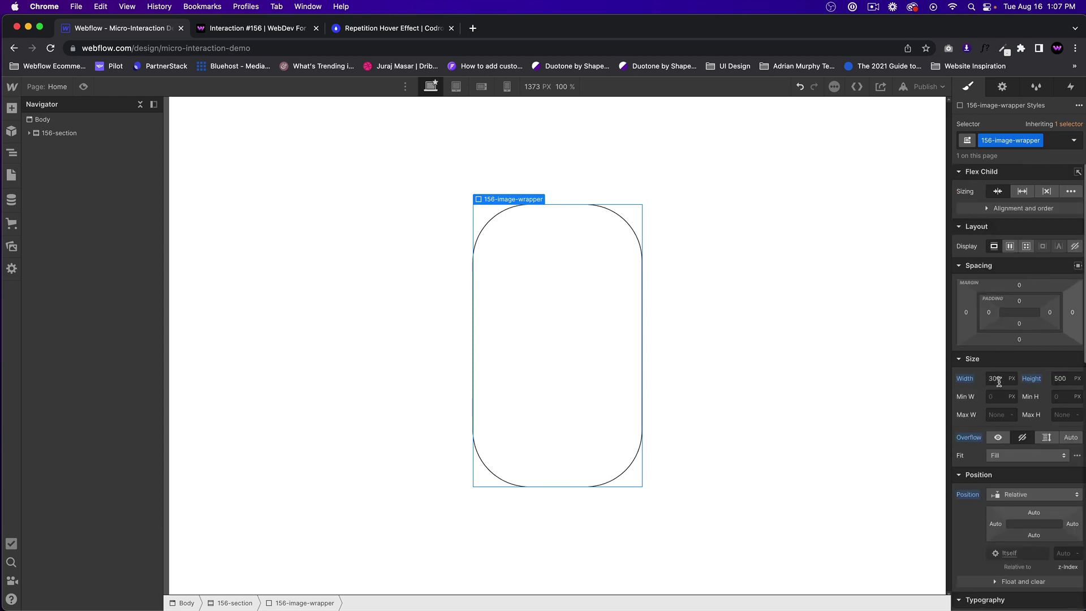
scroll(1013, 384, down, 10)
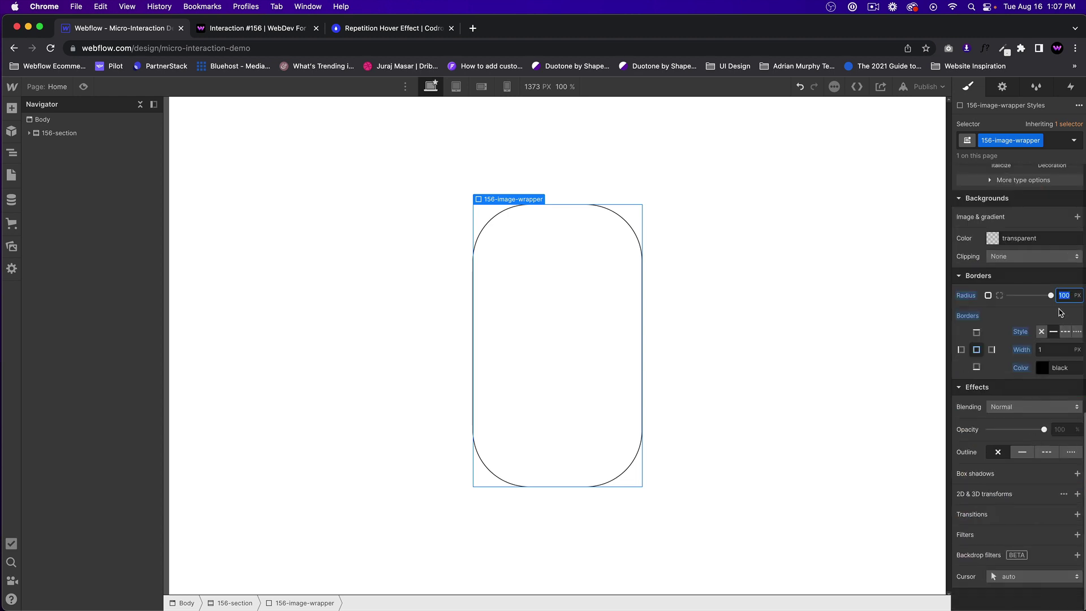
text(300)
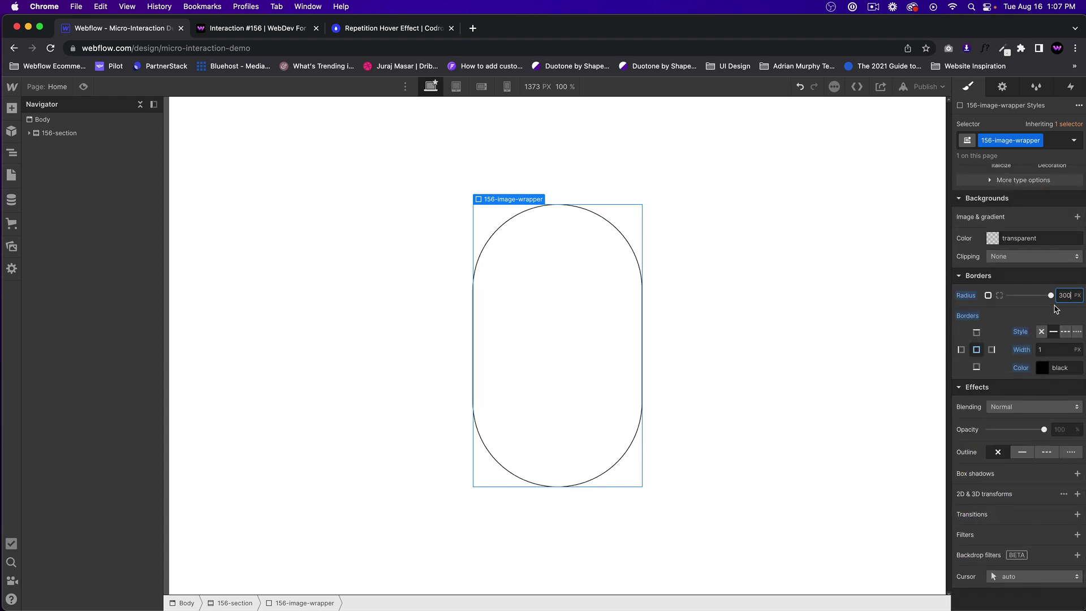
- Reset the border settings of 156-image-wrapper to remove its outline while keeping the radius
scroll(980, 304, up, 10)
scroll(984, 357, down, 10)
alt+click(967, 317)
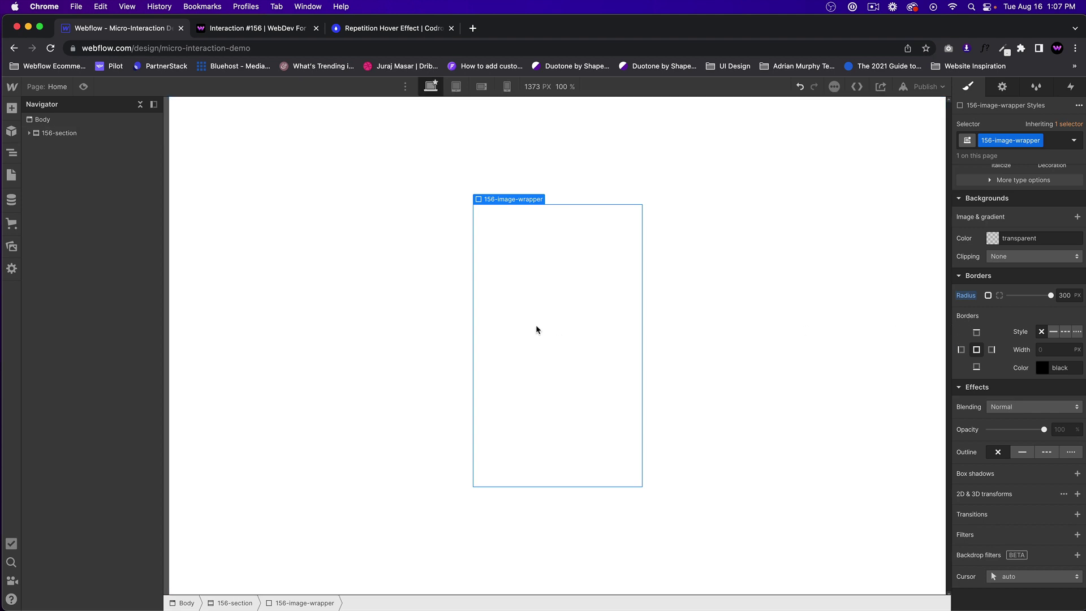
- Add a Div Block inside 156-image-wrapper and give it the class 156-image-1
click(577, 307)
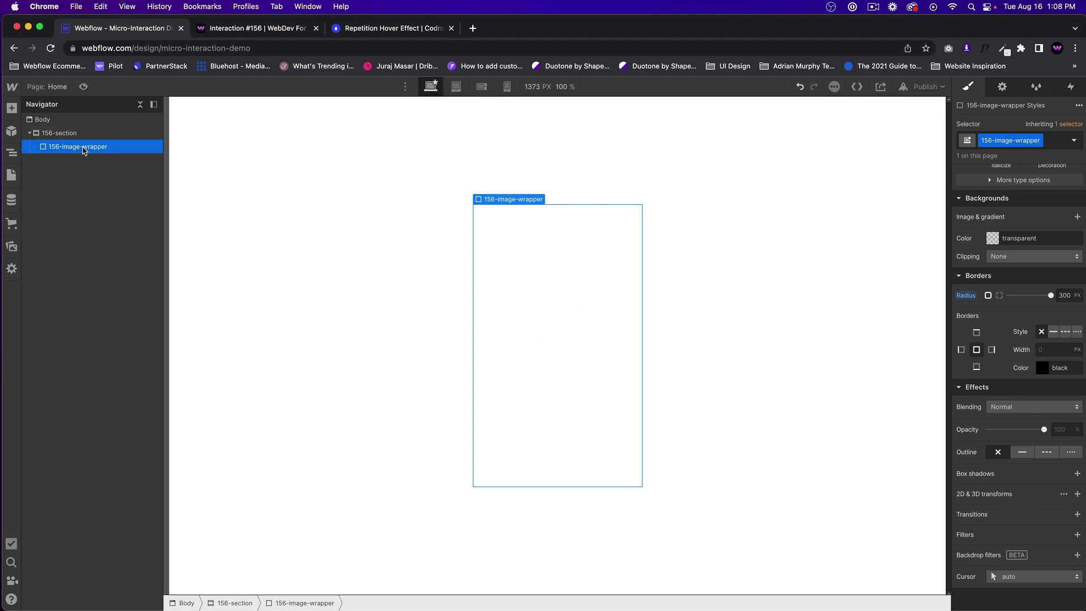
key(super+e)
text(div)
key(Return)
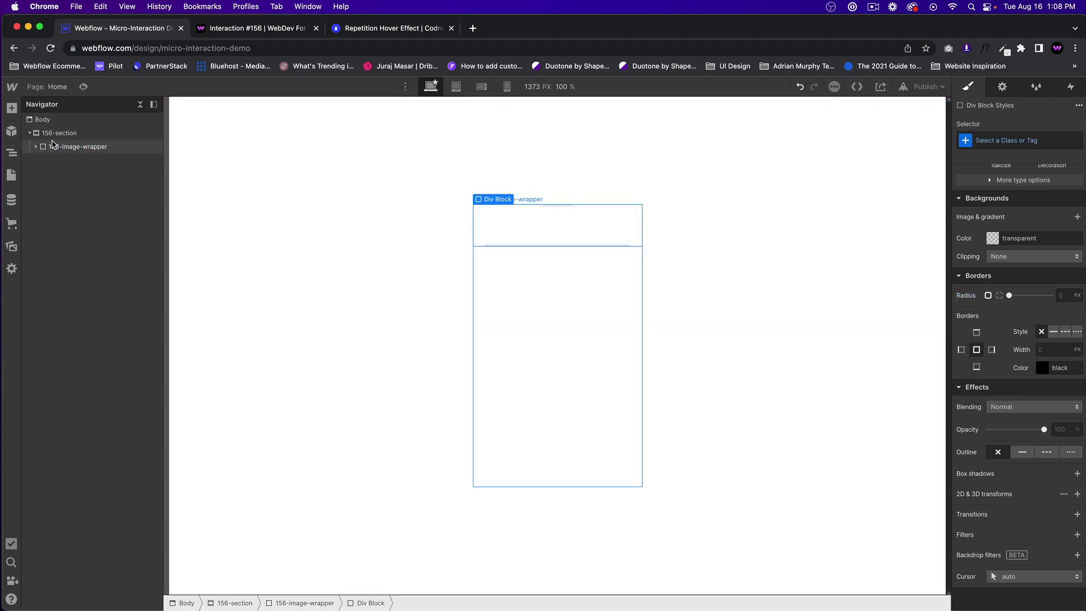
click(1024, 142)
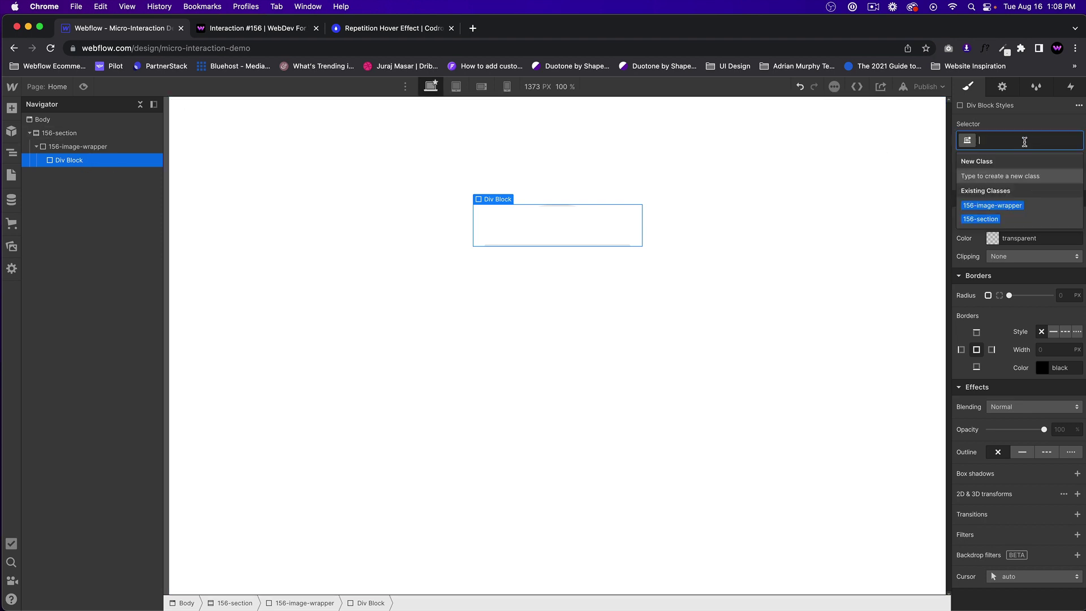
text(156-)
text(image-1)
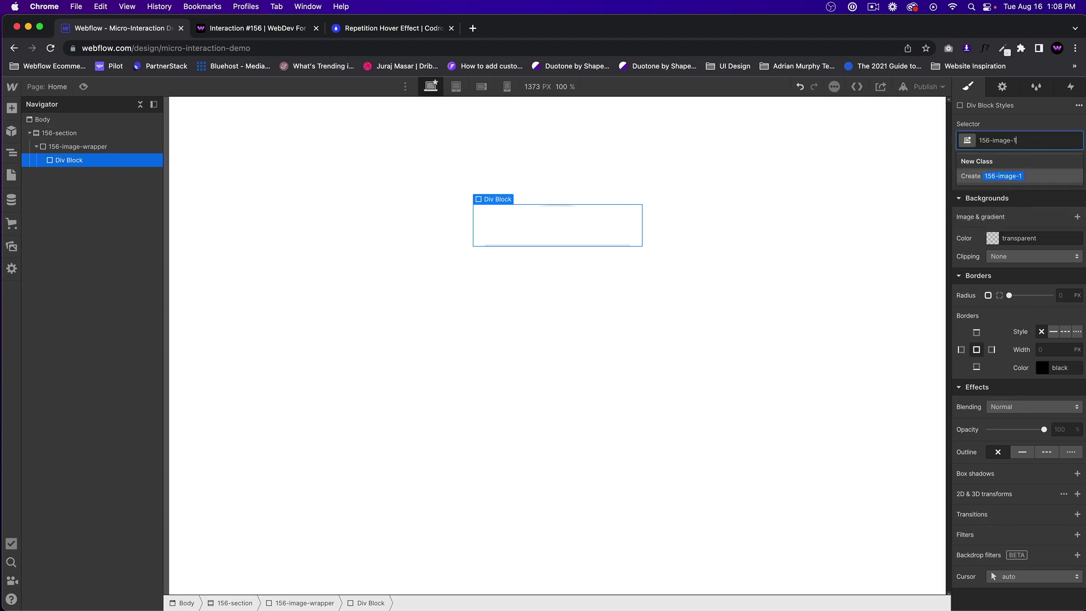
key(Return)
- Position 156-image-1 absolutely with 0% offsets on all four sides so it fills the wrapper
scroll(1050, 306, up, 8)
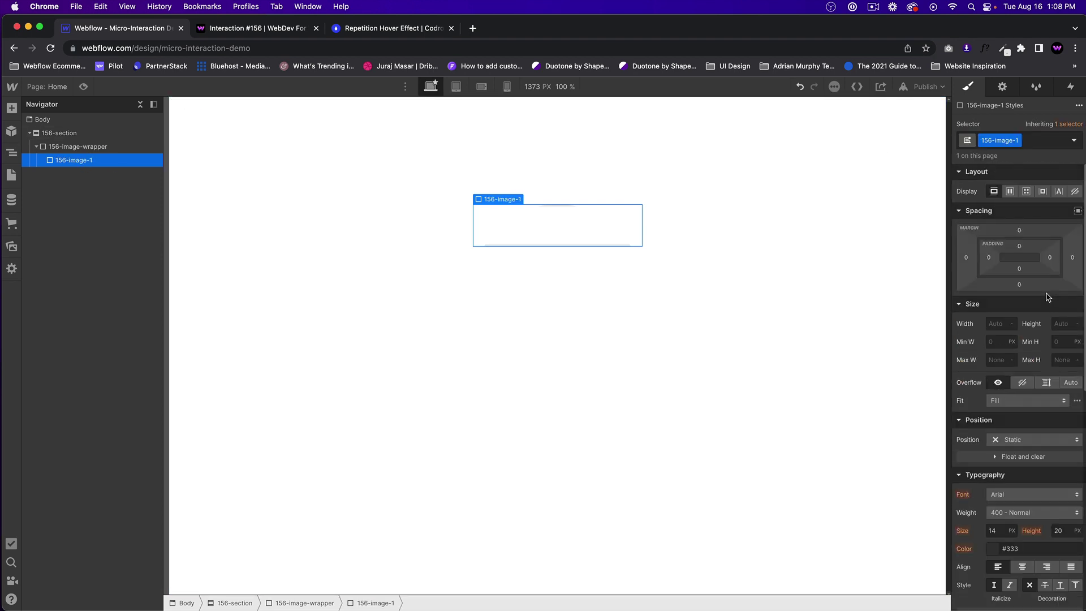
click(1019, 439)
click(1018, 459)
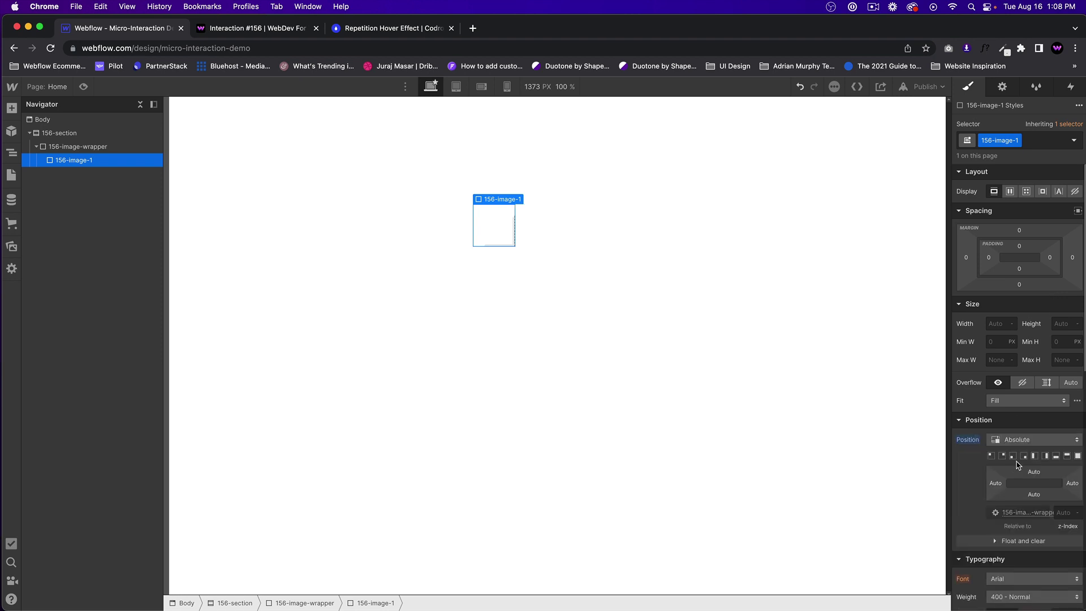
click(1067, 456)
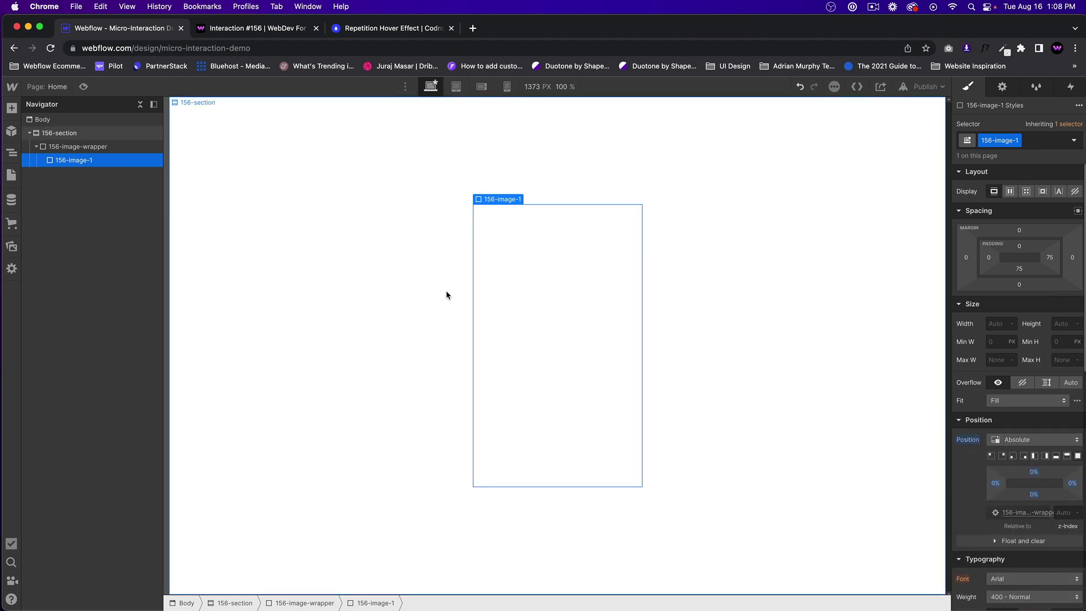
- Copy 156-image-1 and paste three duplicates of it inside 156-image-wrapper
click(77, 146)
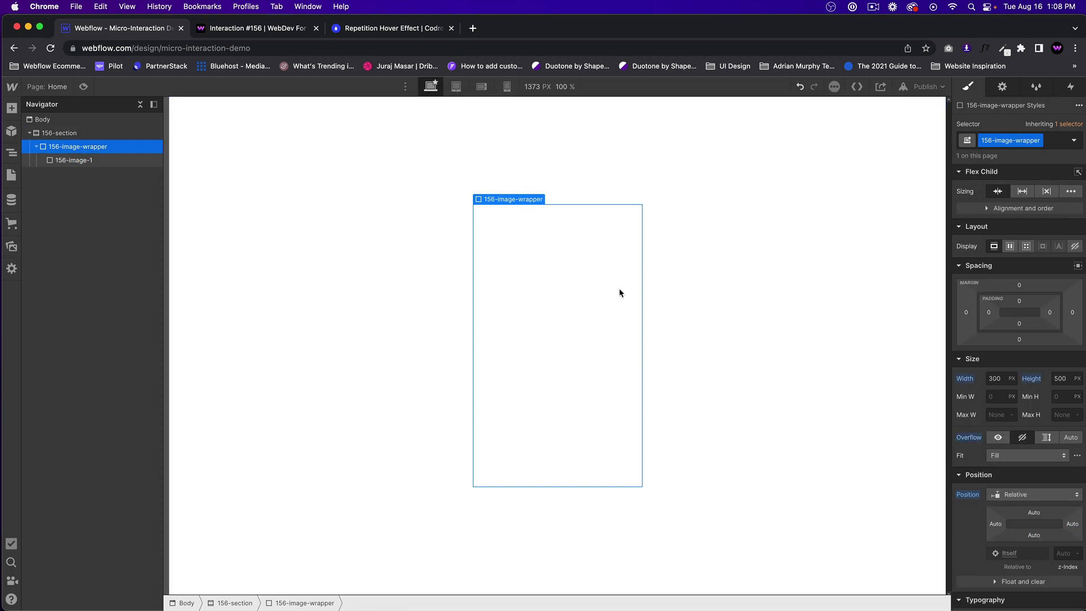
click(96, 161)
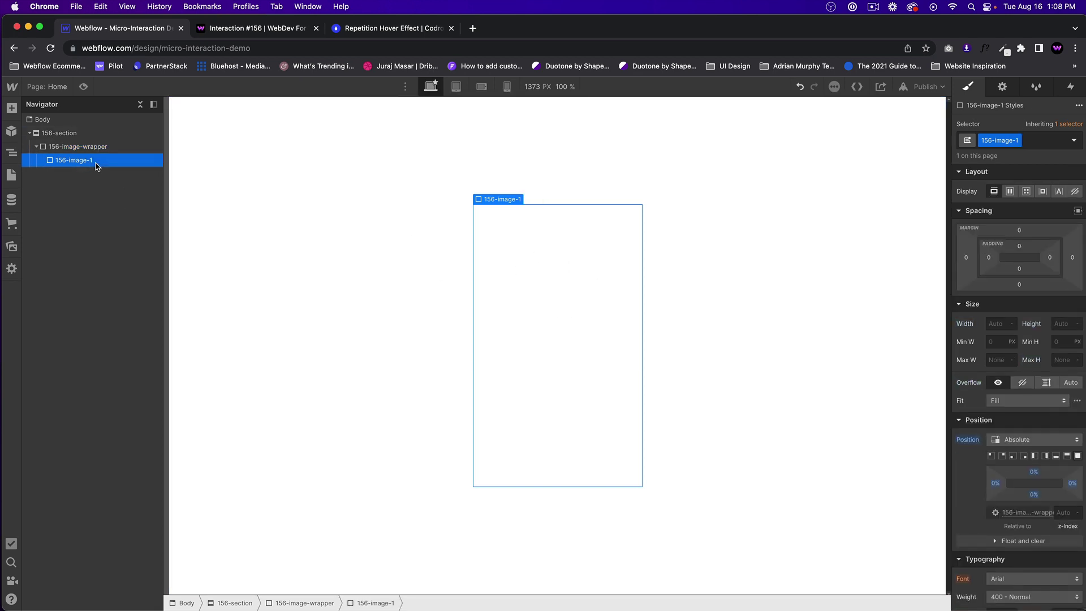
key(super+c)
key(super+v)
key(super+v)
key(super+v)
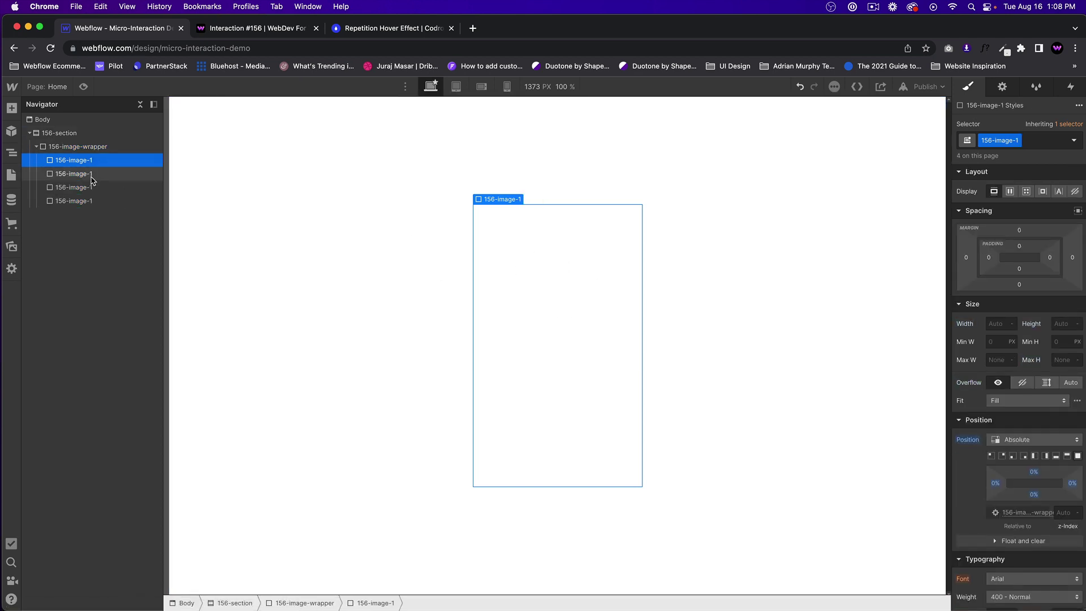
click(91, 177)
key(Up)
key(Down)
key(Down)
key(Down)
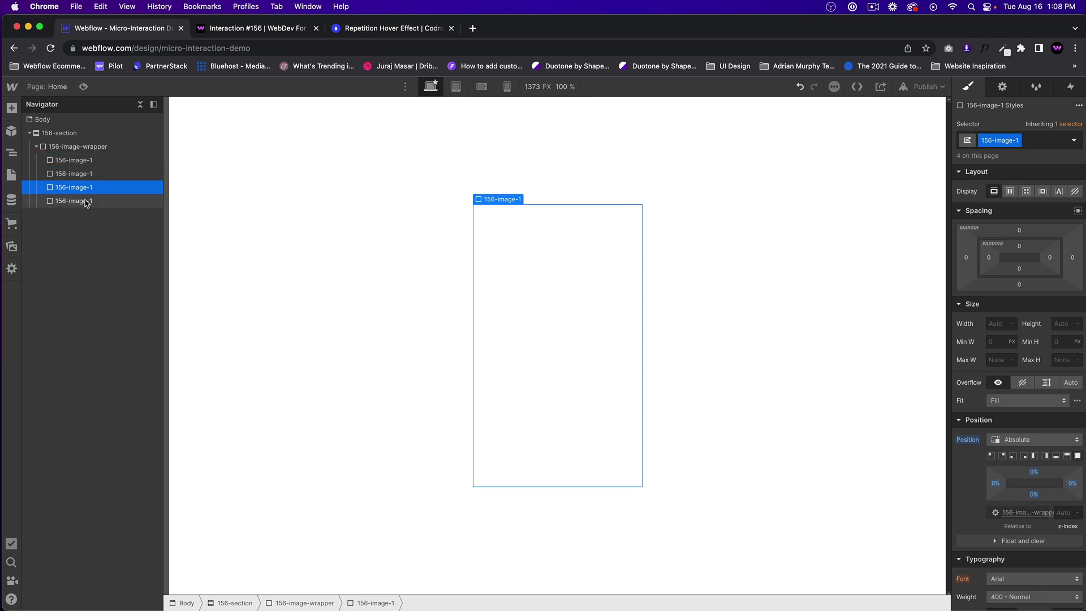
- Duplicate the class on the second image div and name the copy 156-image-2
click(88, 174)
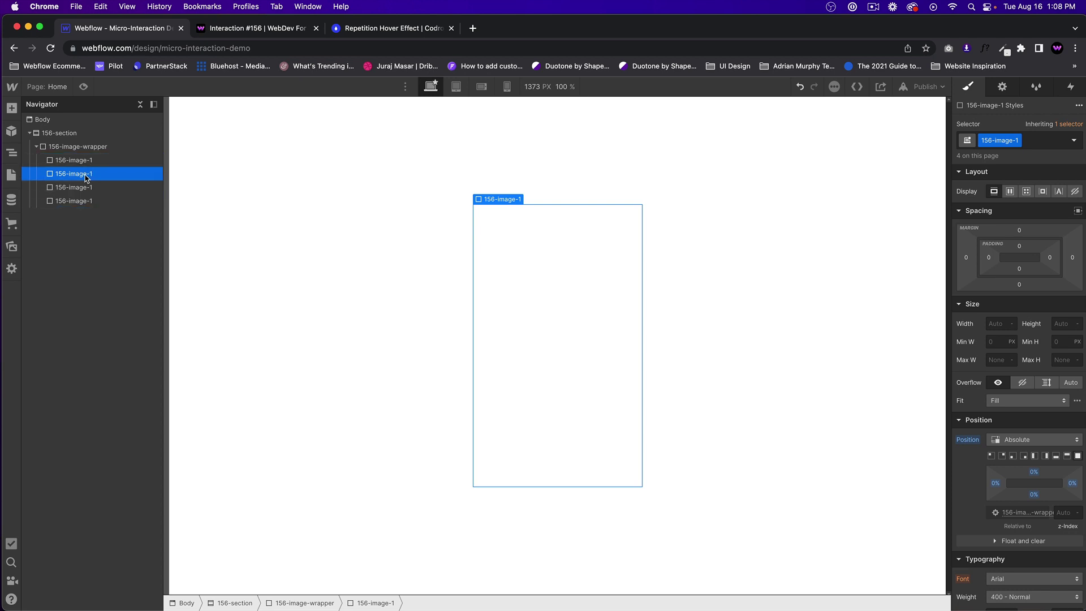
click(1011, 141)
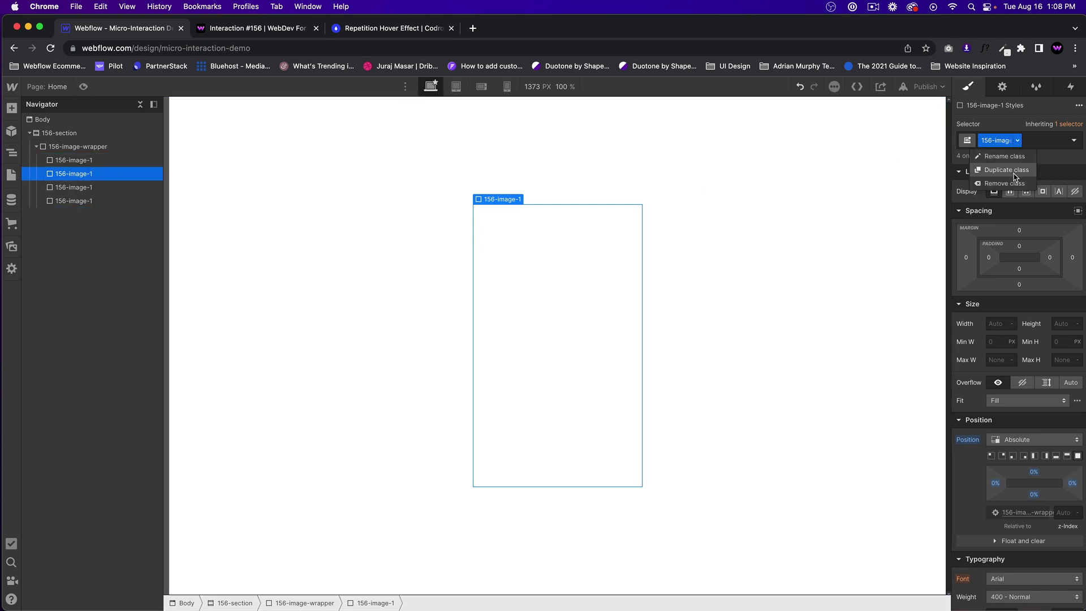
click(1020, 153)
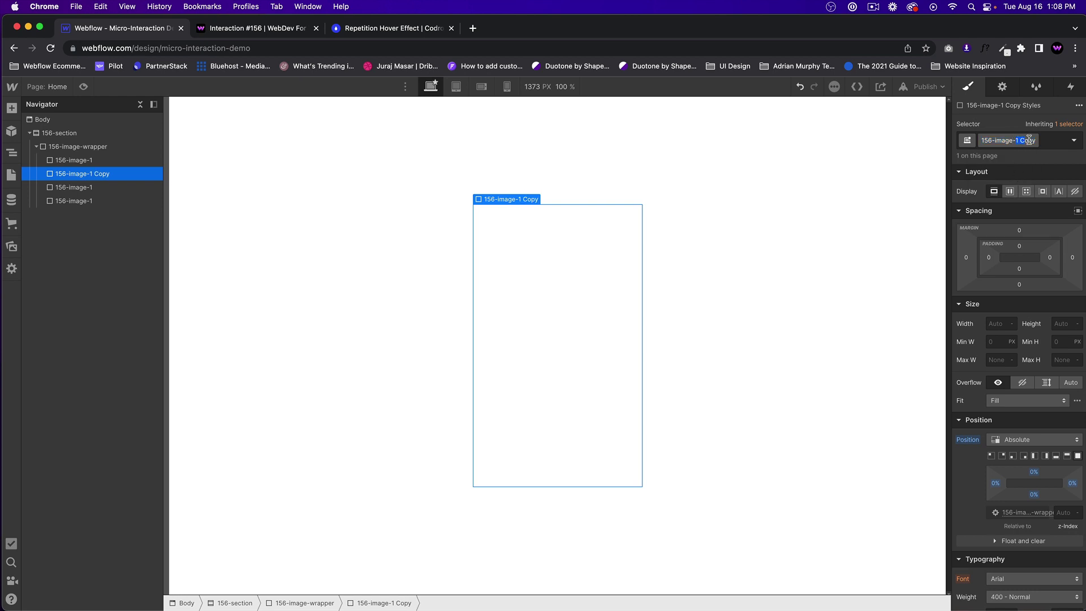
text(2)
key(Return)
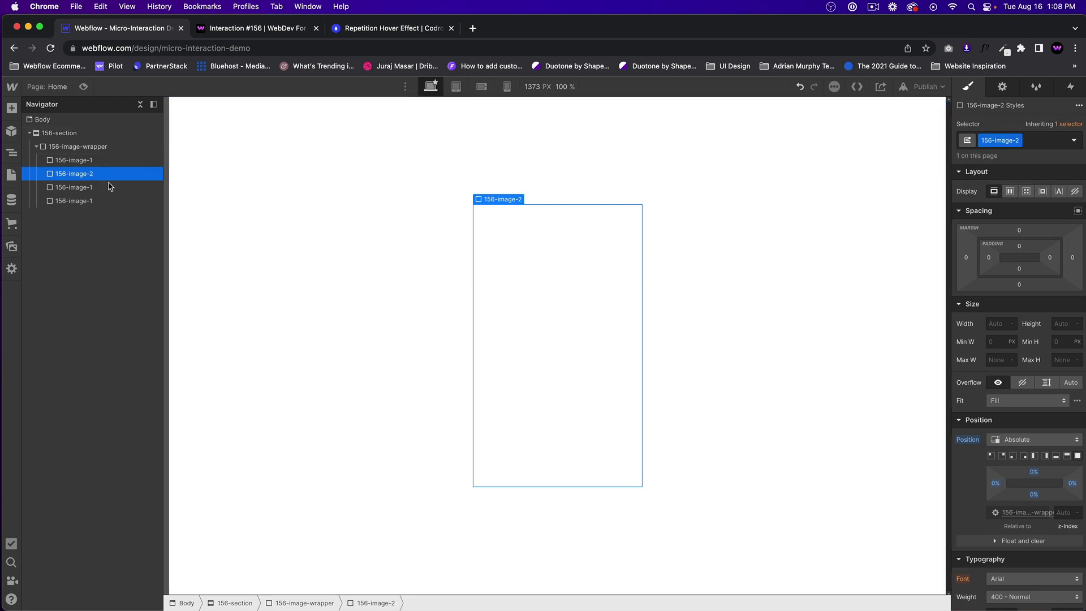
- Duplicate the class on the third image div and name the copy 156-image-3
click(74, 187)
click(1015, 140)
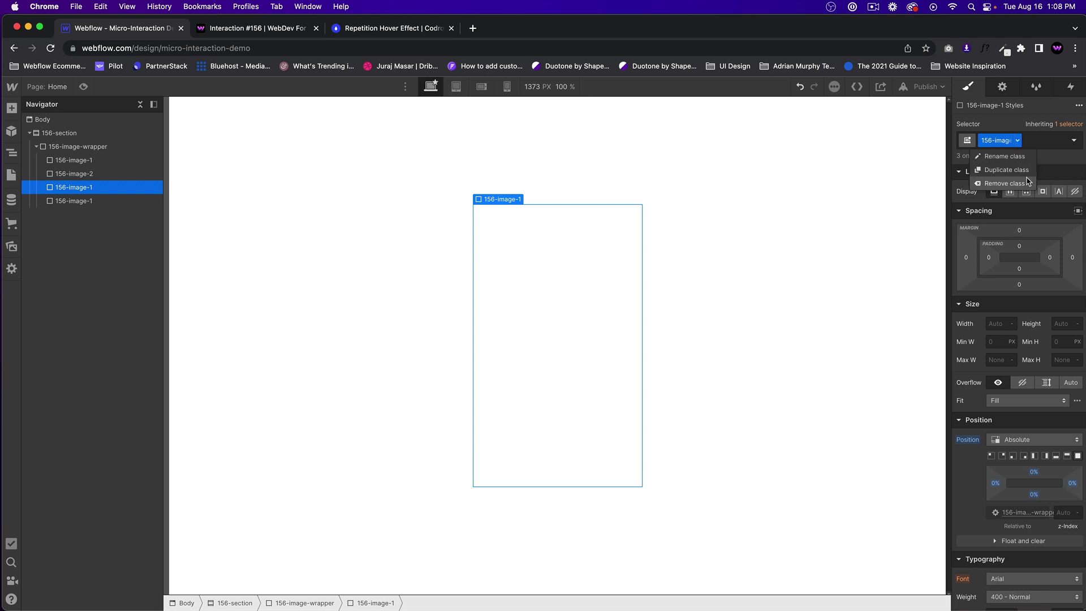
click(1024, 173)
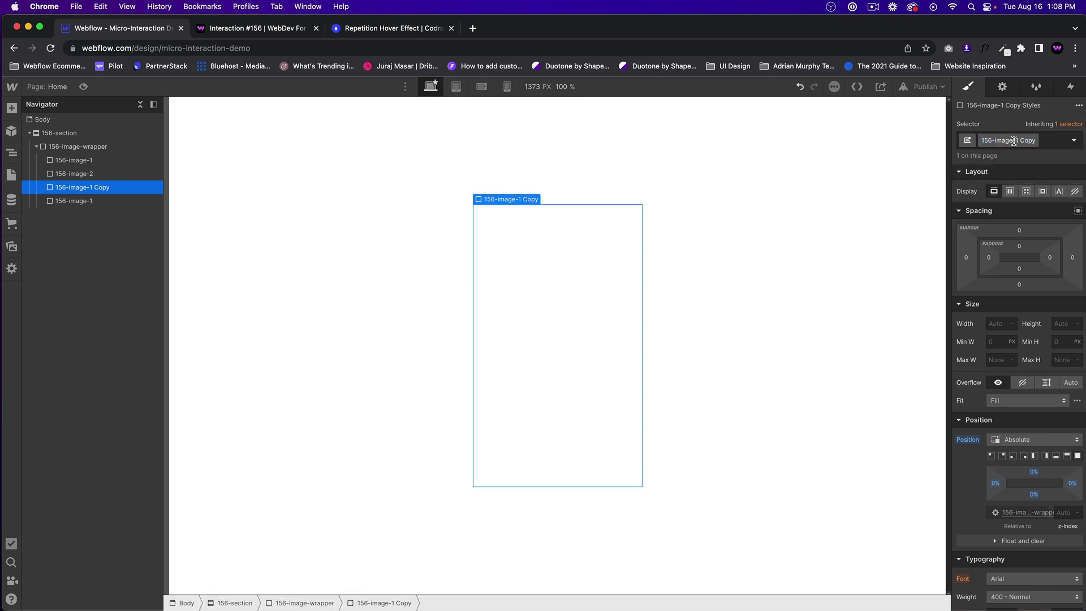
text(3)
key(Return)
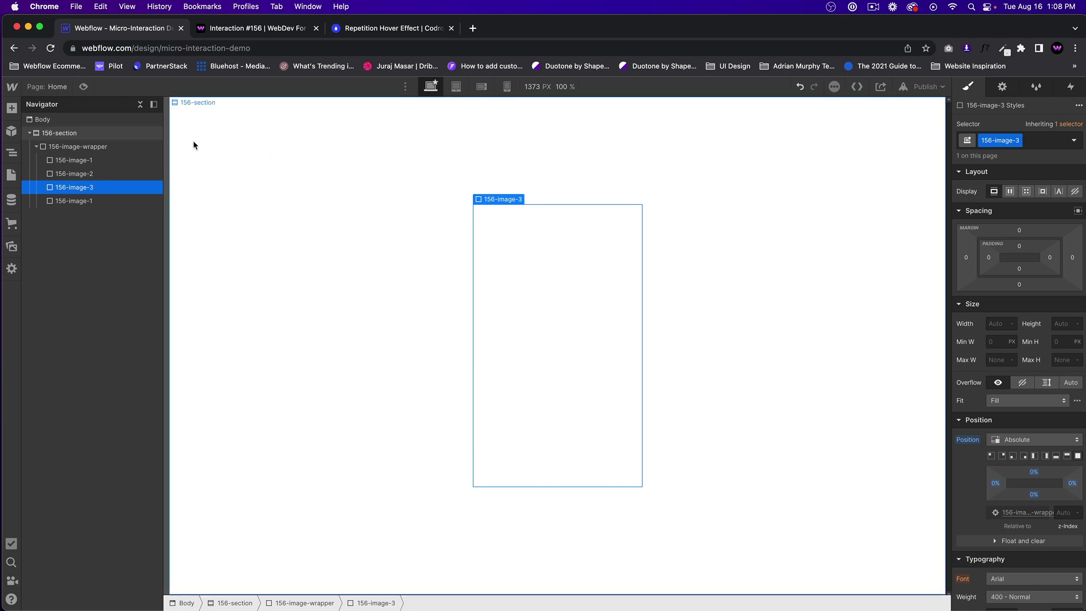
- Duplicate the class on the fourth image div and name the copy 156-image-4
click(82, 200)
click(1017, 140)
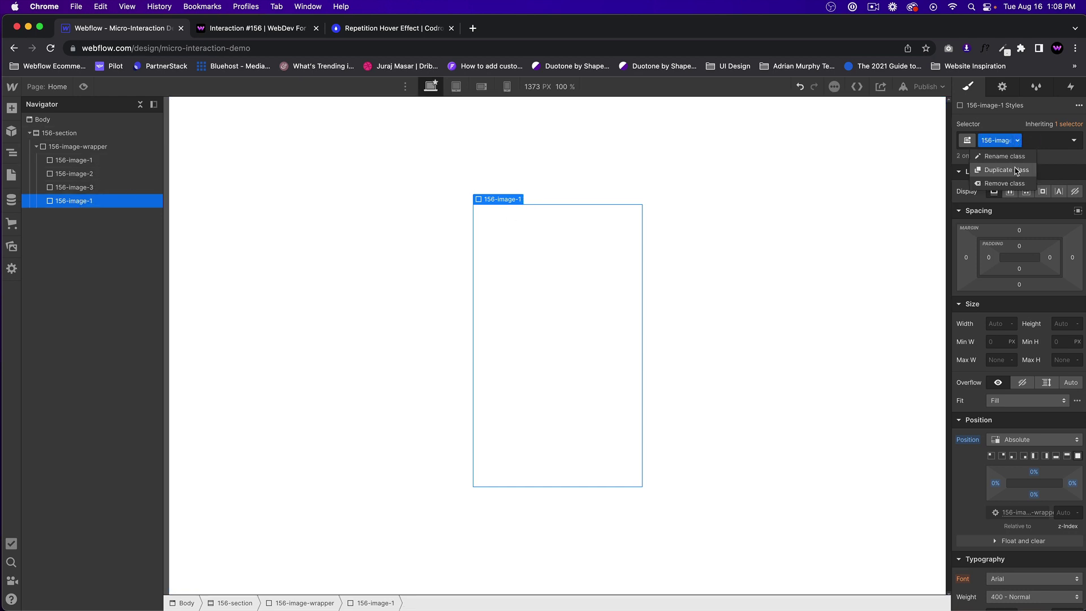
click(1013, 170)
key(BackSpace)
key(BackSpace)
key(BackSpace)
key(BackSpace)
key(BackSpace)
key(BackSpace)
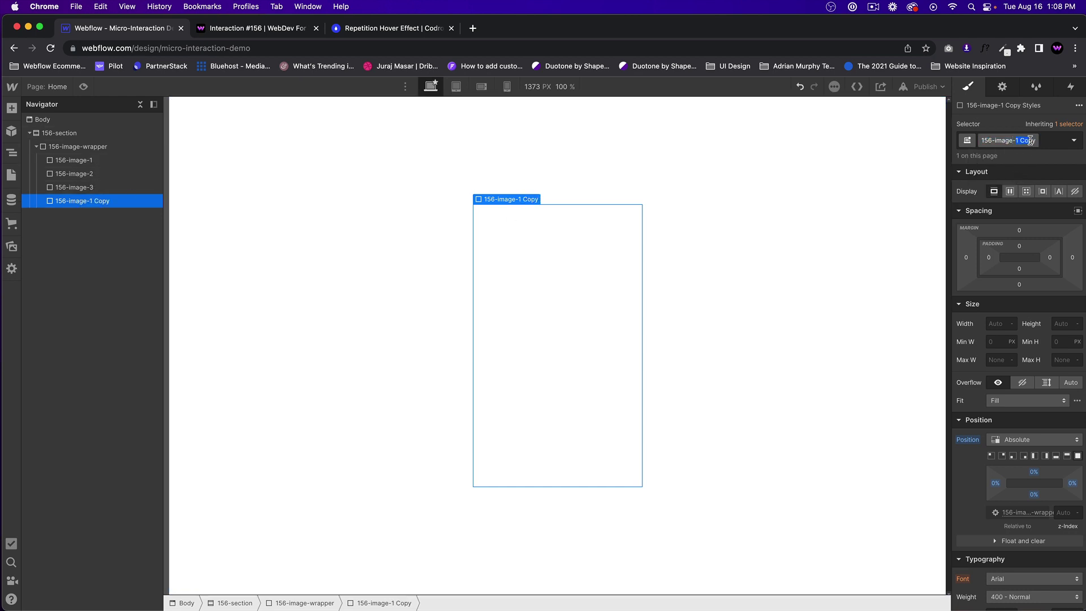
text(4)
key(Return)
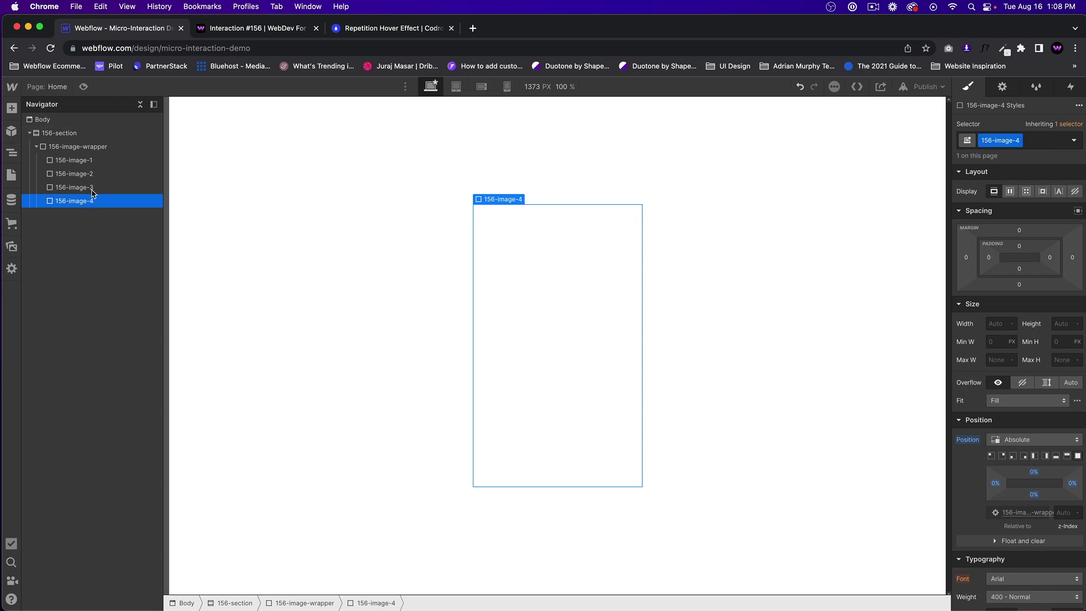
- Set the z-index of 156-image-1 to 0 and of 156-image-2 to 1
click(83, 163)
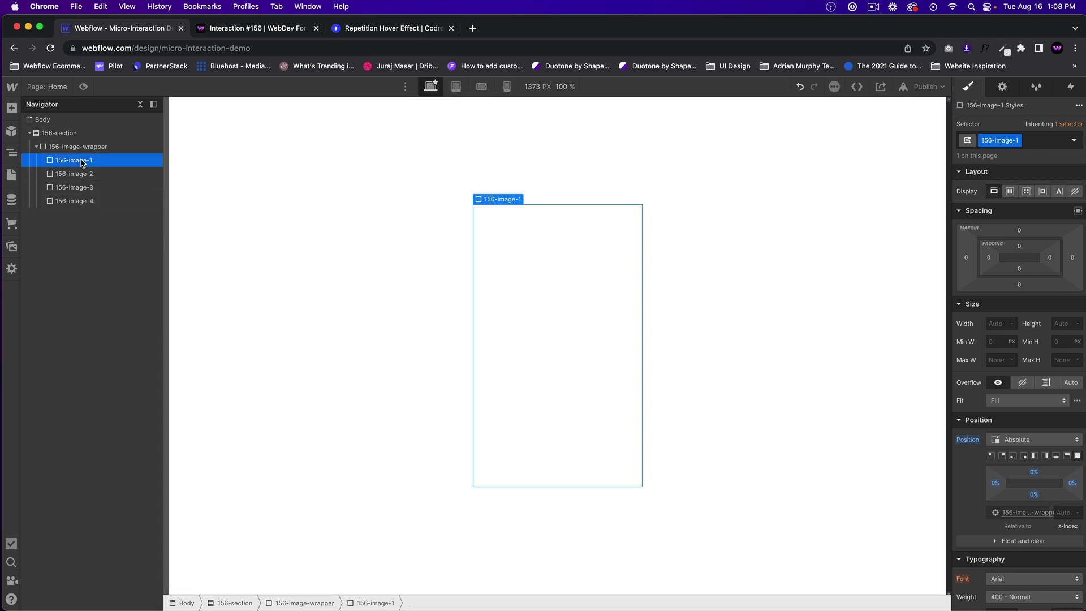
scroll(1050, 399, down, 2)
click(1066, 469)
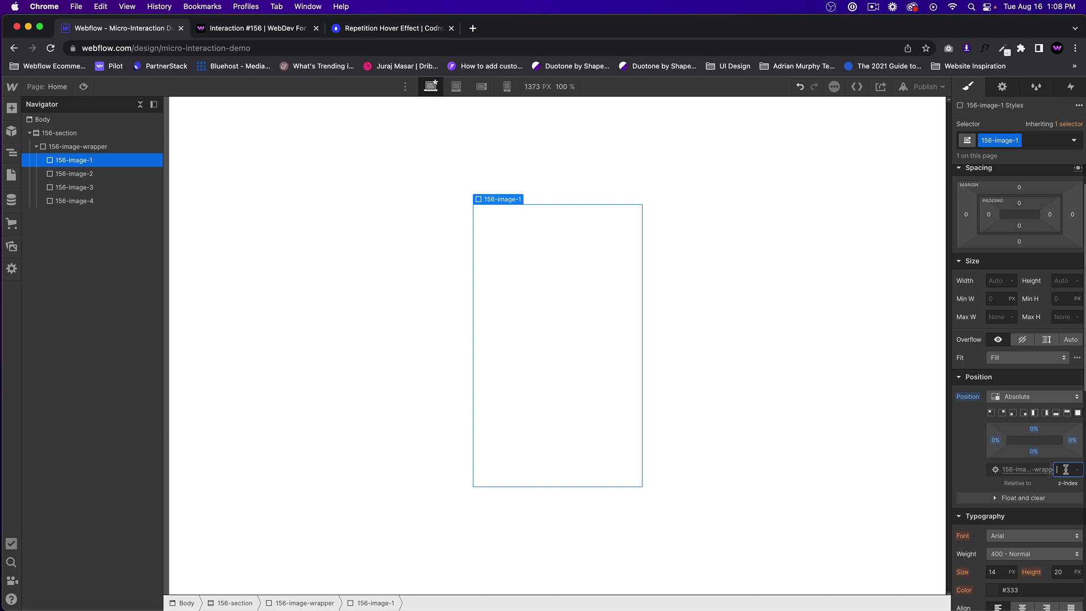
click(84, 173)
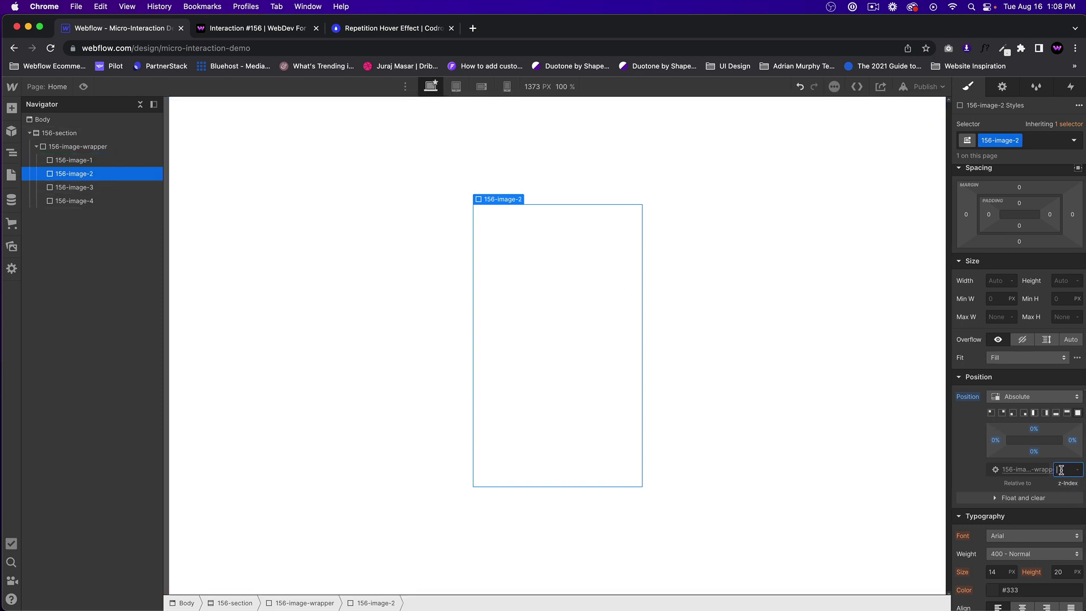
- Set the z-index of 156-image-3 to 2 and of 156-image-4 to 3
click(83, 187)
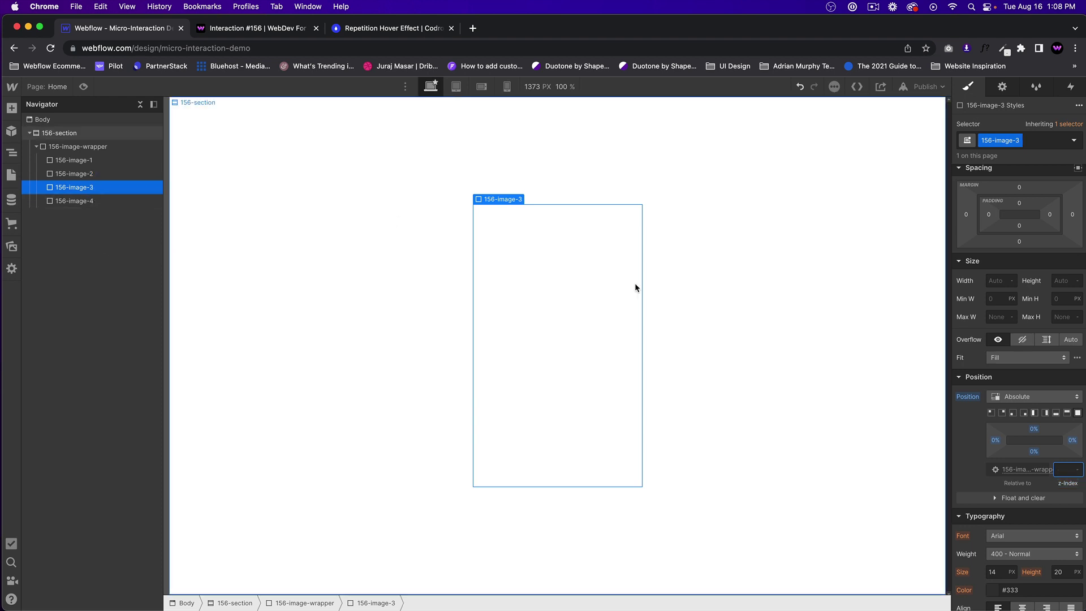
key(Return)
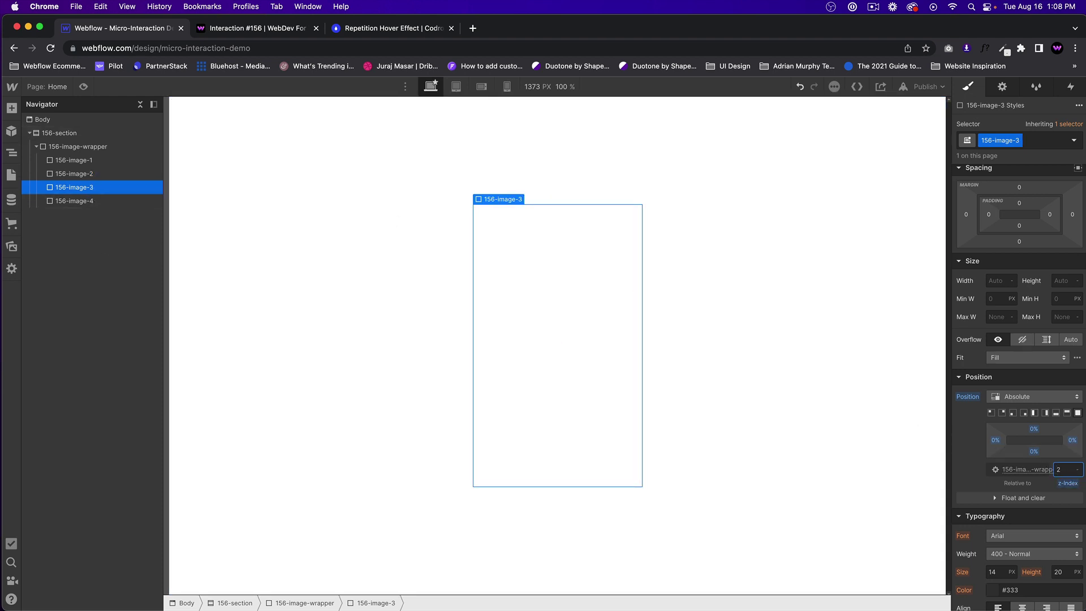
click(47, 202)
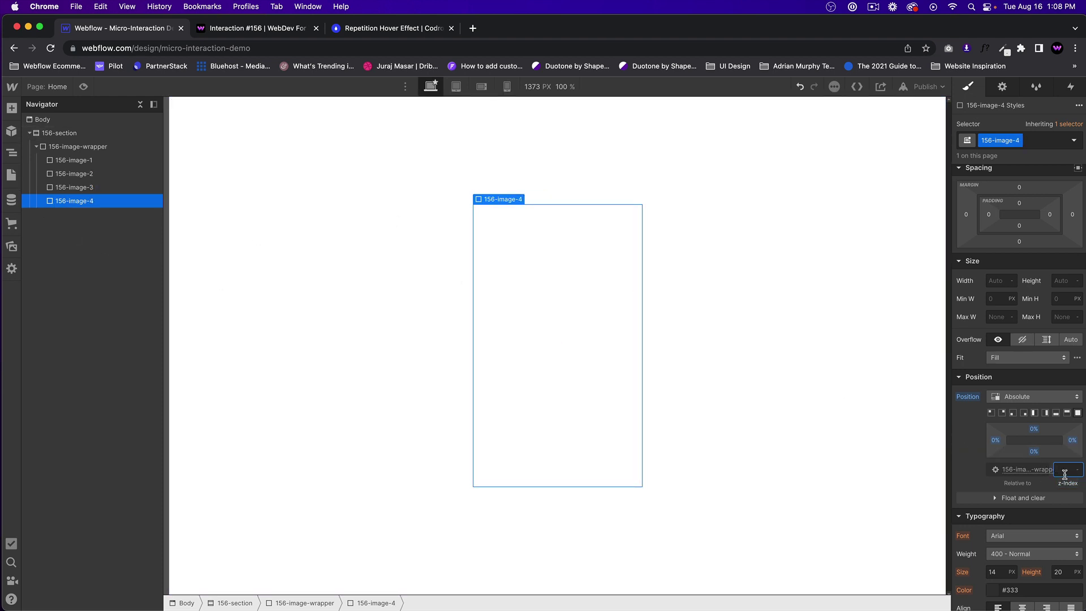
text(3)
key(Return)
click(74, 160)
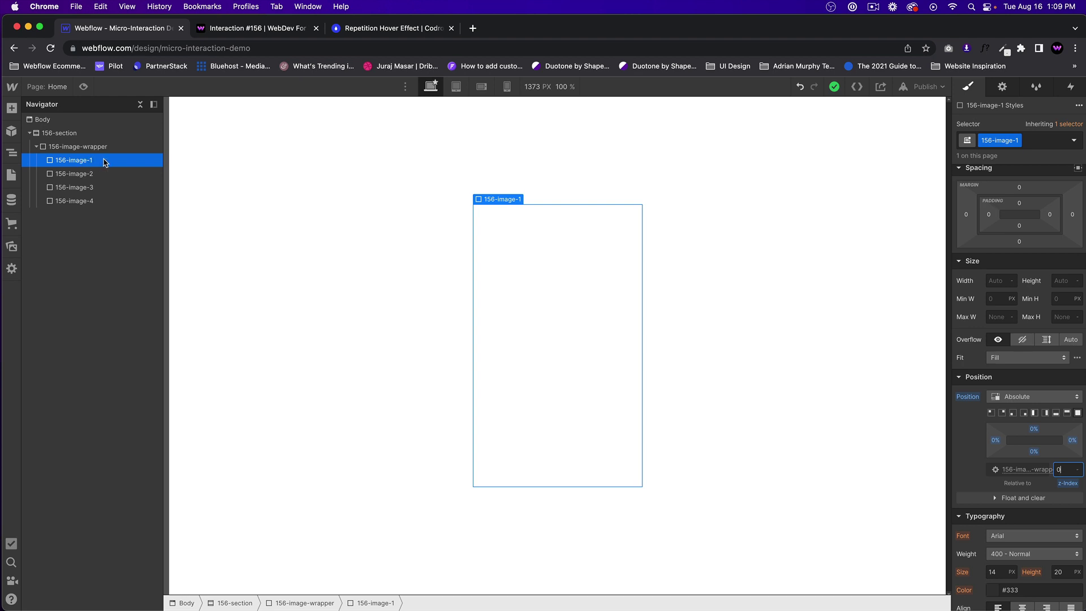
click(94, 175)
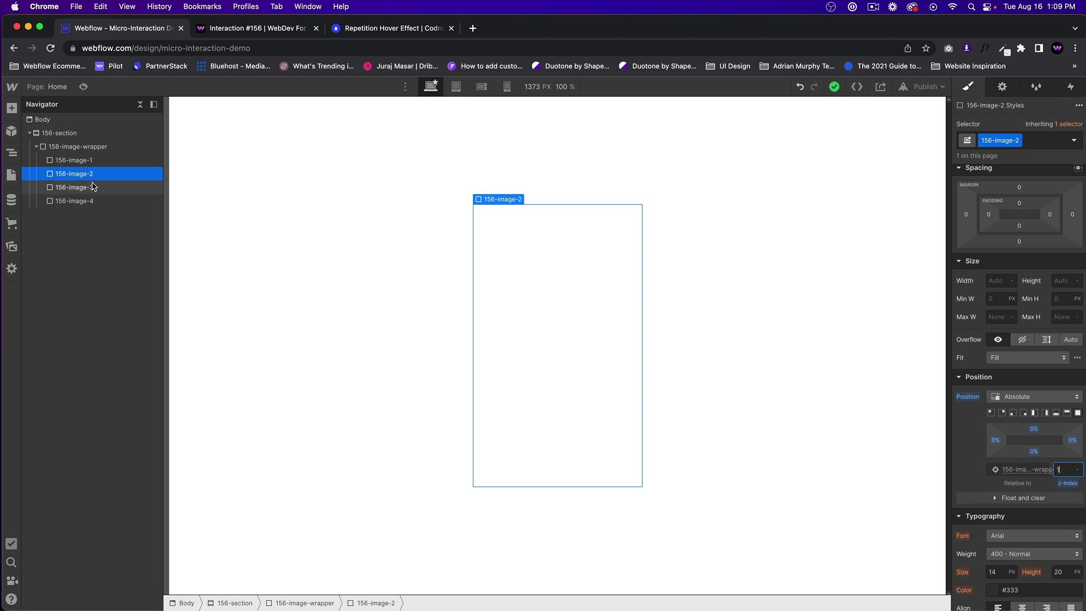
click(94, 188)
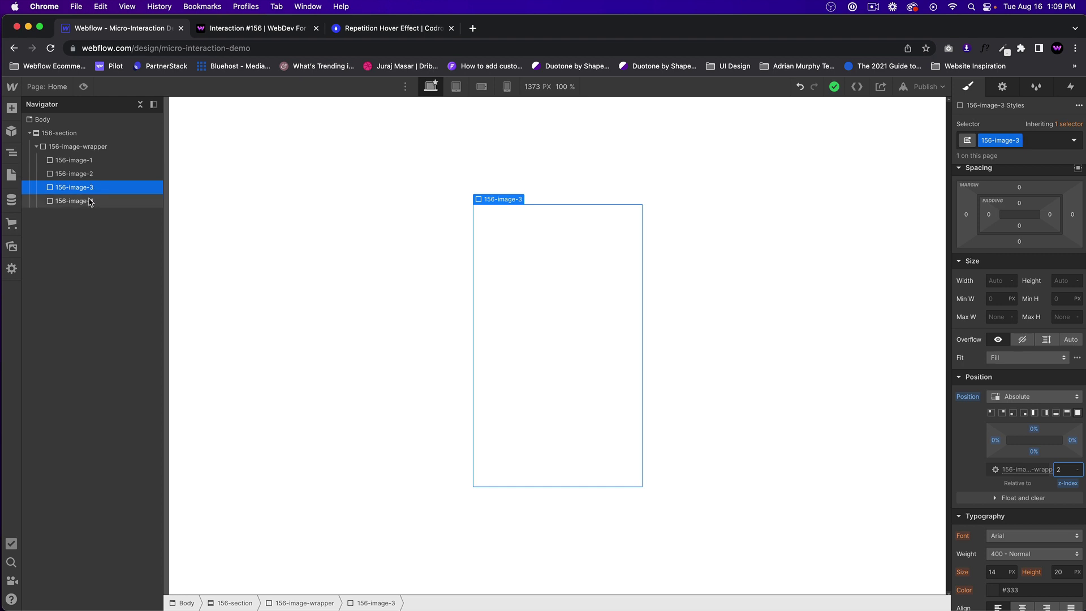
- Set the z-index of 156-image-4 to 3 and upload the hooded portrait JPG to the site assets
click(91, 202)
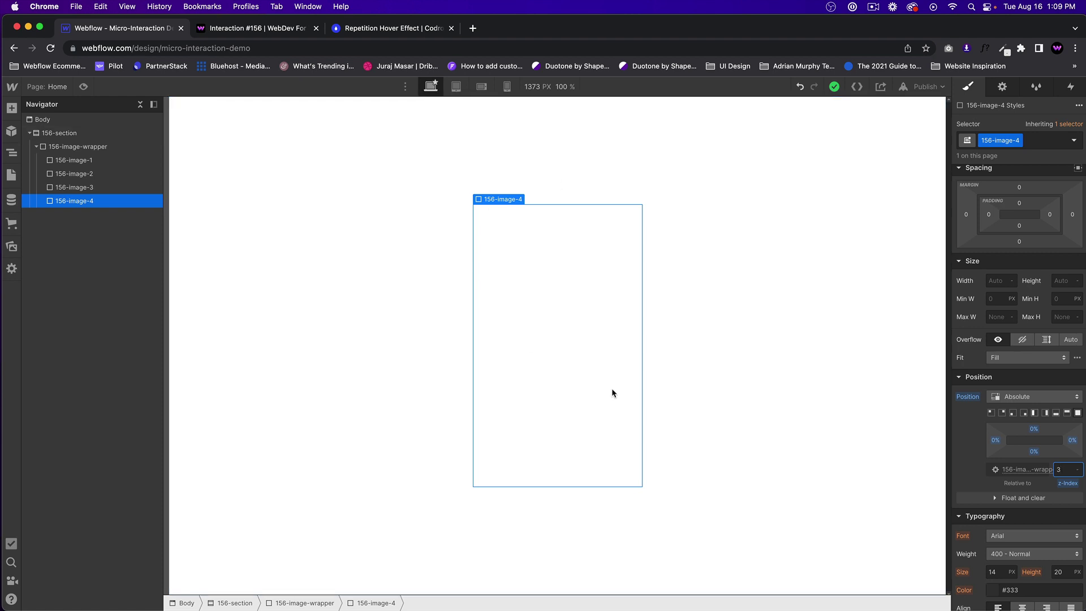
click(11, 246)
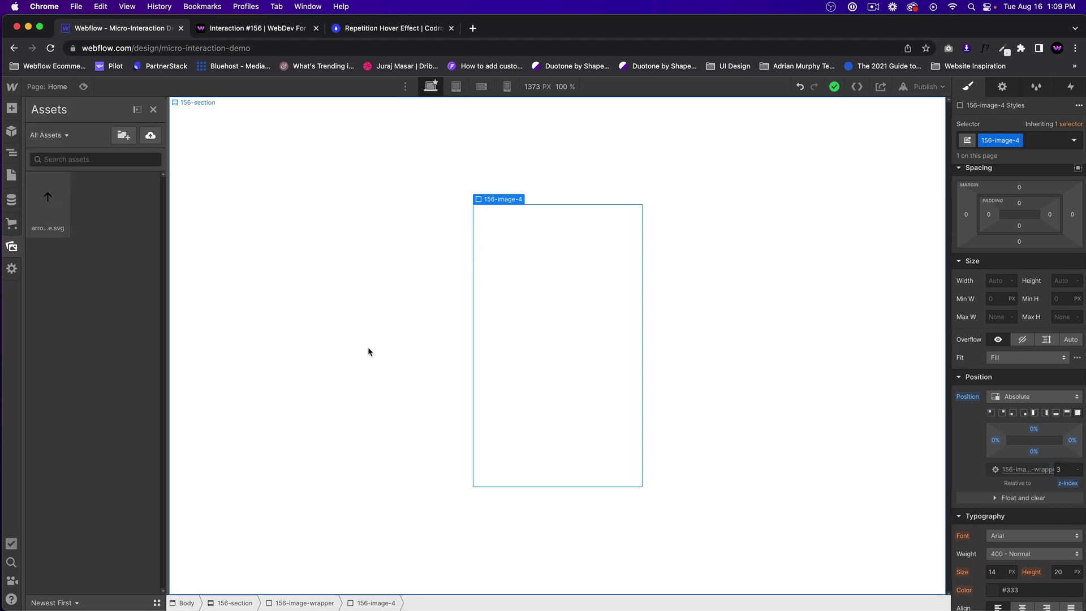
mouse_move(242, 606)
click(210, 566)
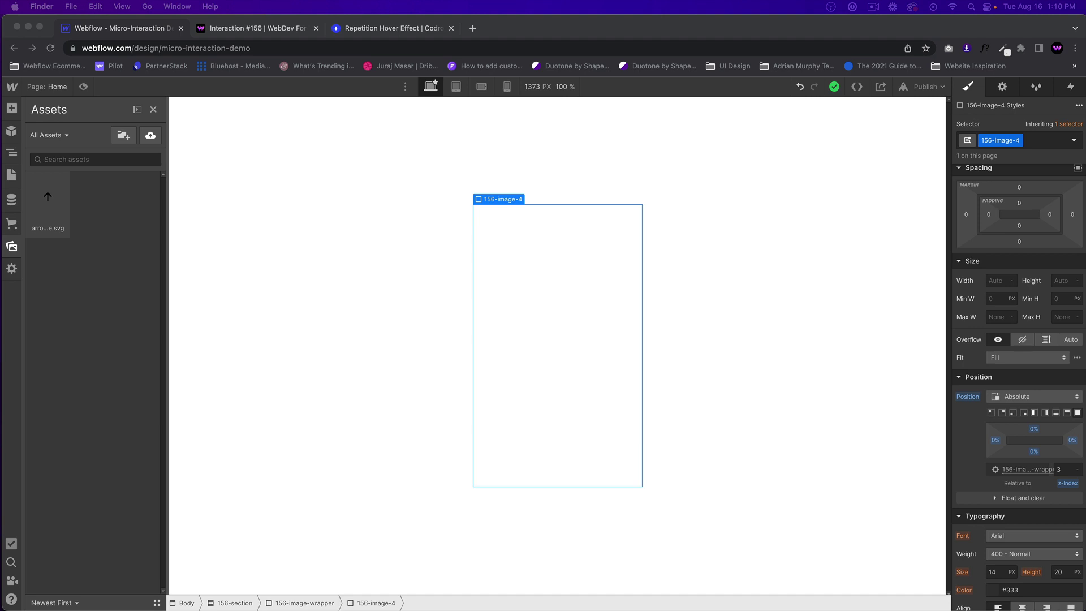
drag(555, 396, 58, 281)
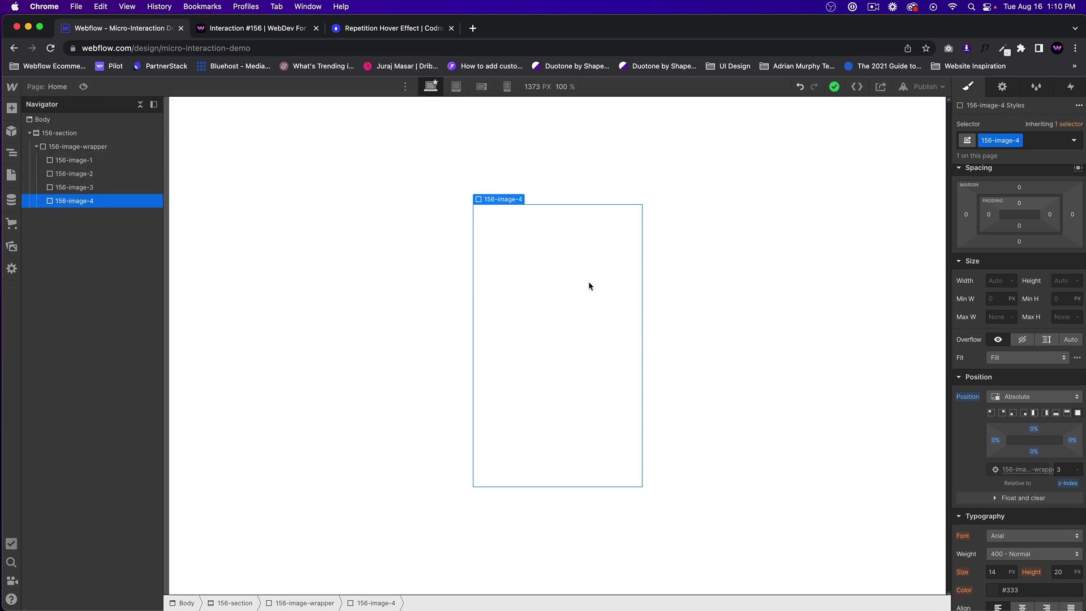
key(z)
- Give 156-image-1 the hooded portrait JPG as its background image, sized to cover, centred at 50% / 50% and not tiled
click(93, 162)
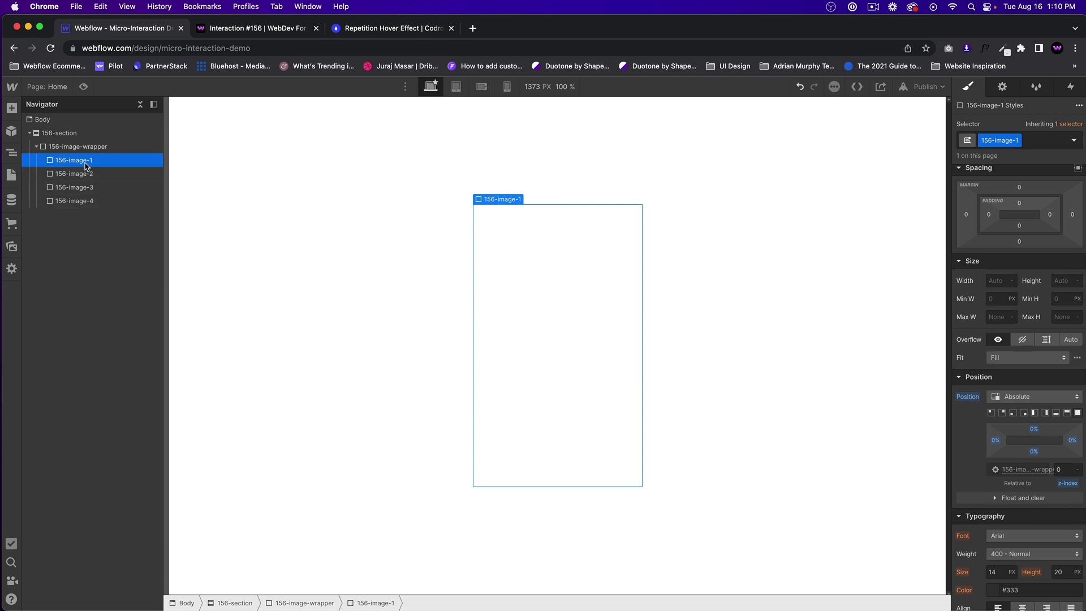
scroll(1018, 368, down, 7)
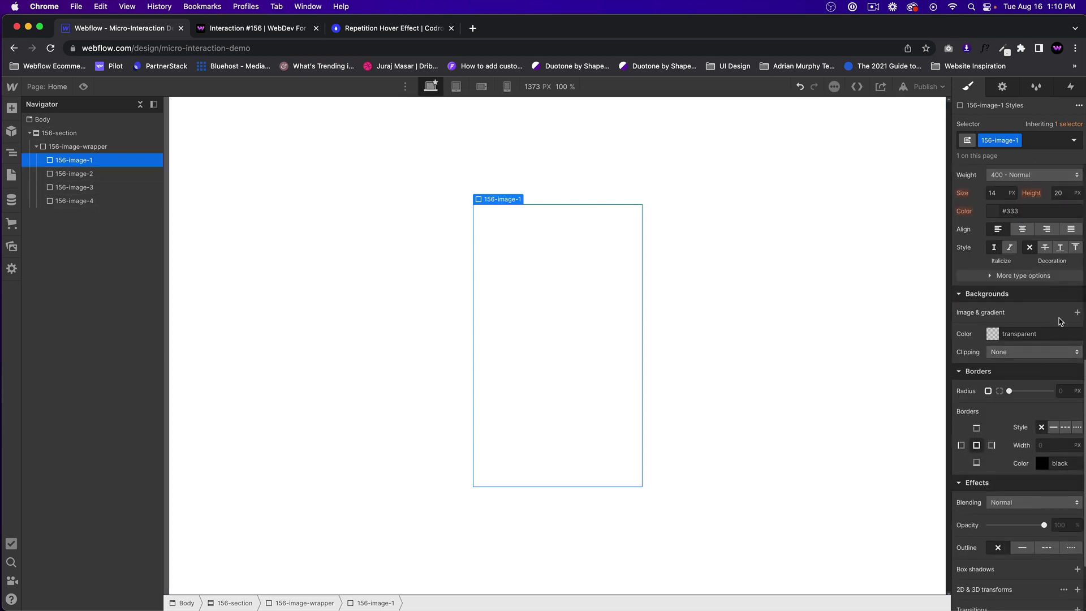
click(1077, 313)
click(1032, 412)
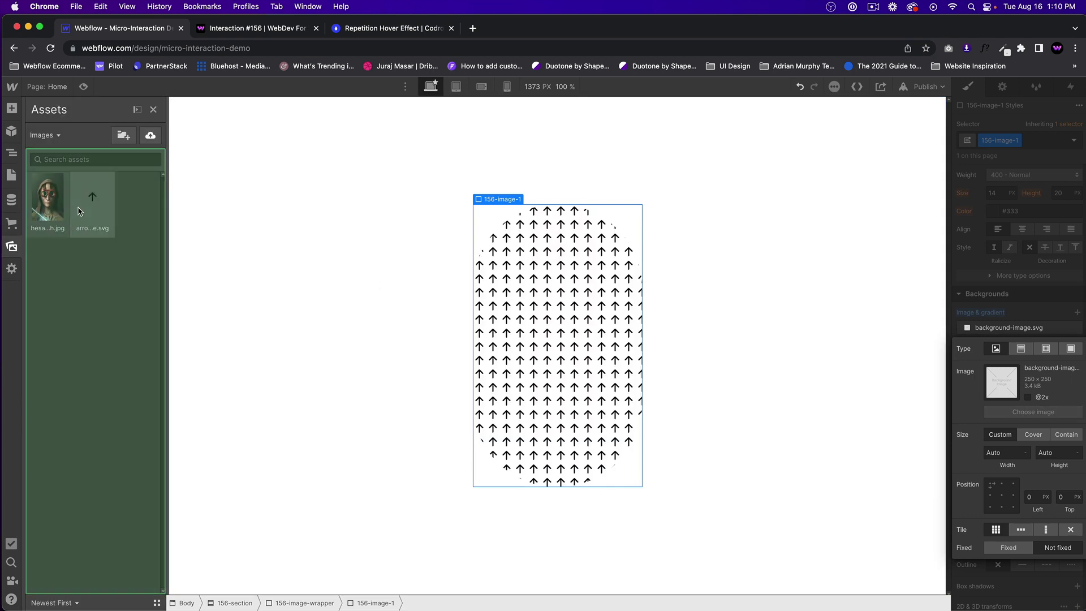
click(48, 195)
click(88, 164)
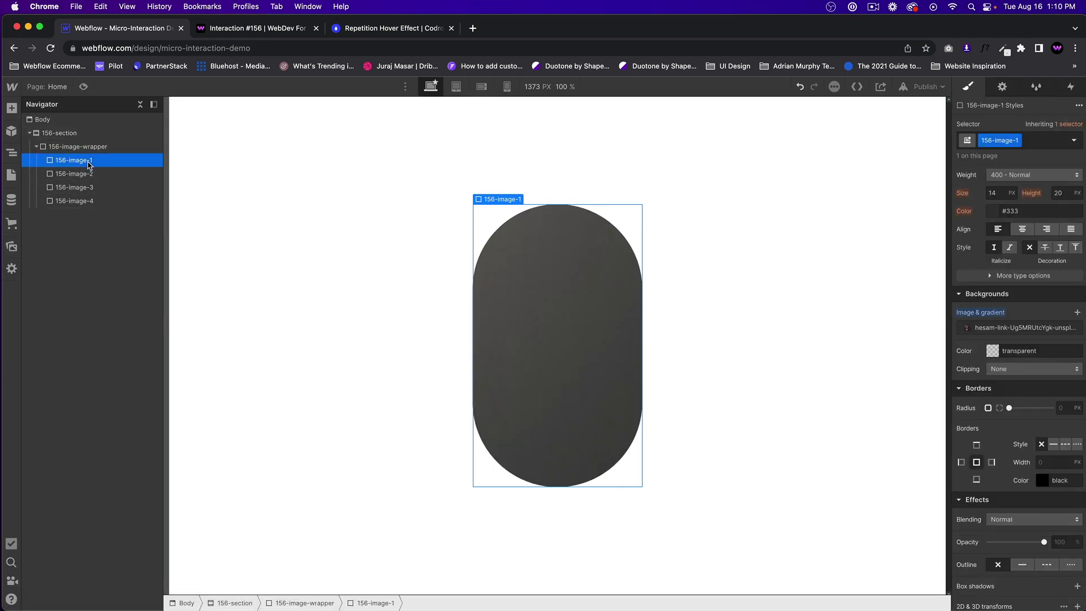
click(1018, 327)
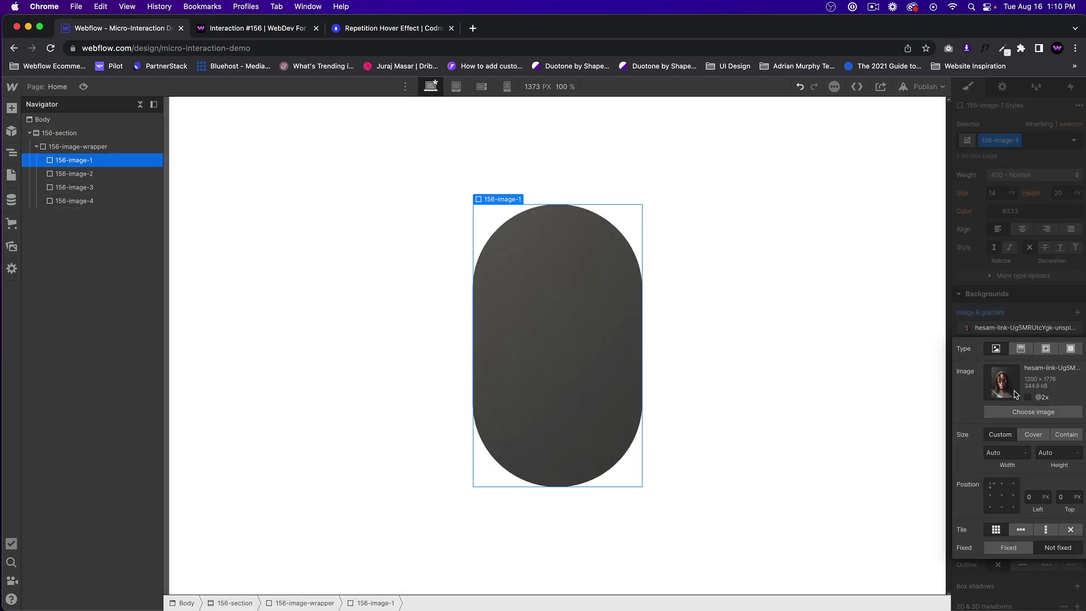
click(1033, 435)
click(1002, 495)
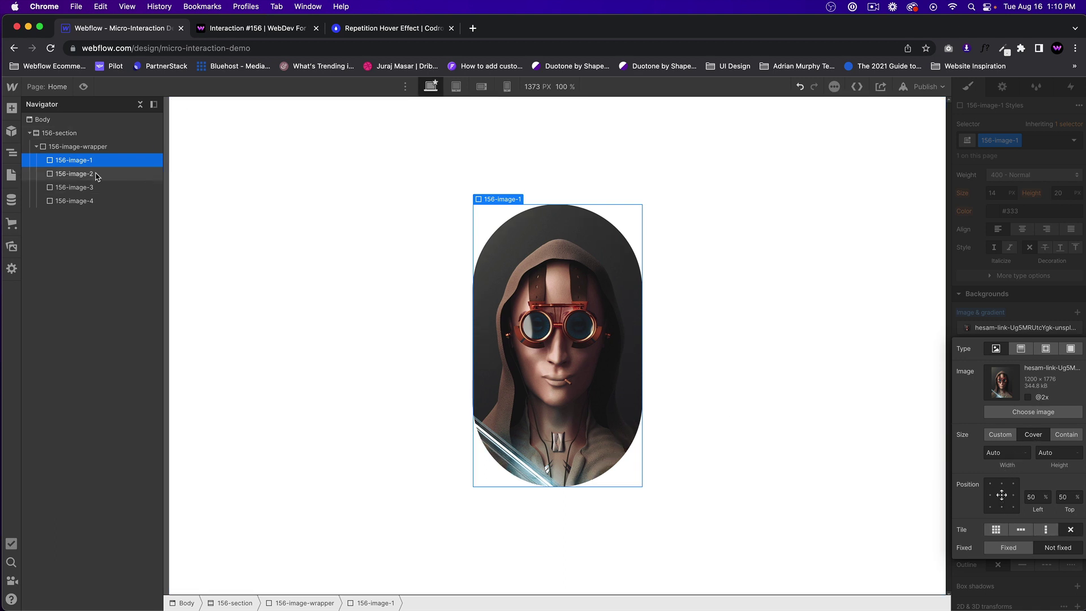
- Give 156-image-2 the same portrait background image, sized to cover, centred at 50% / 50% and not tiled
click(64, 175)
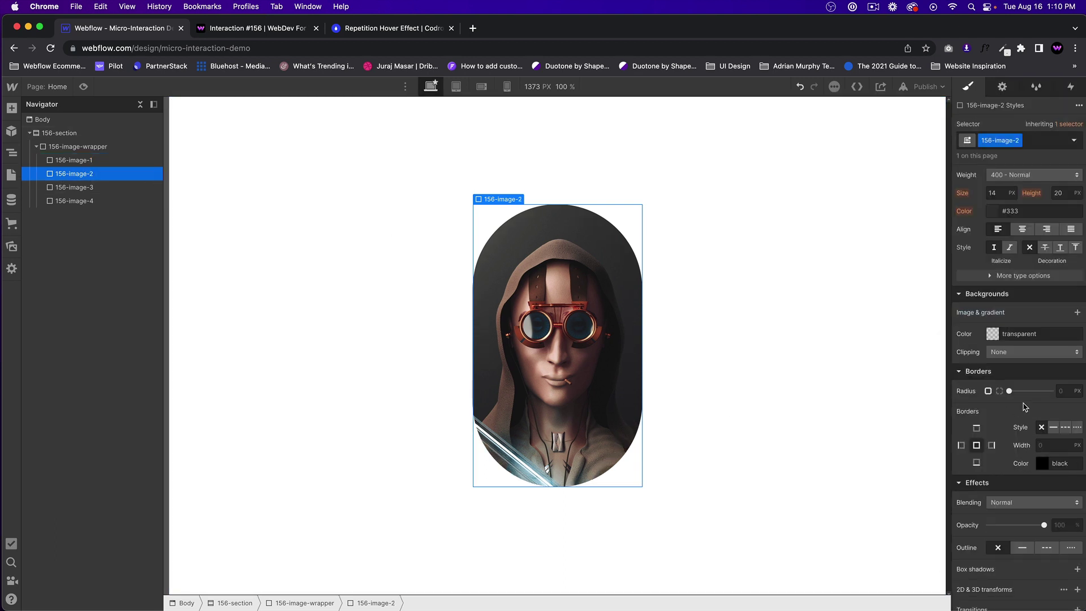
click(1076, 313)
click(1027, 412)
click(47, 196)
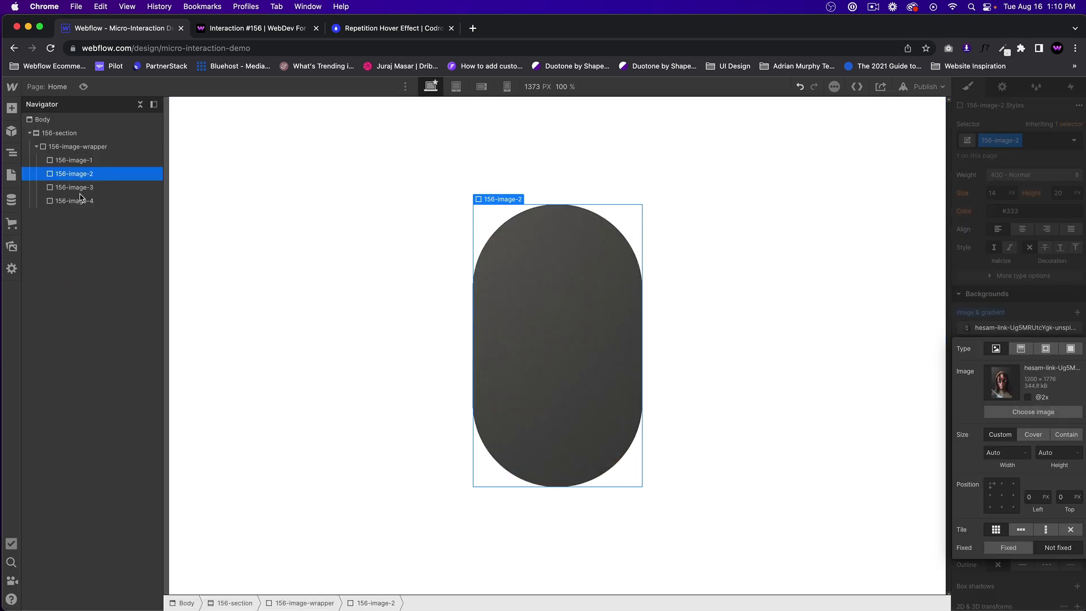
click(1034, 411)
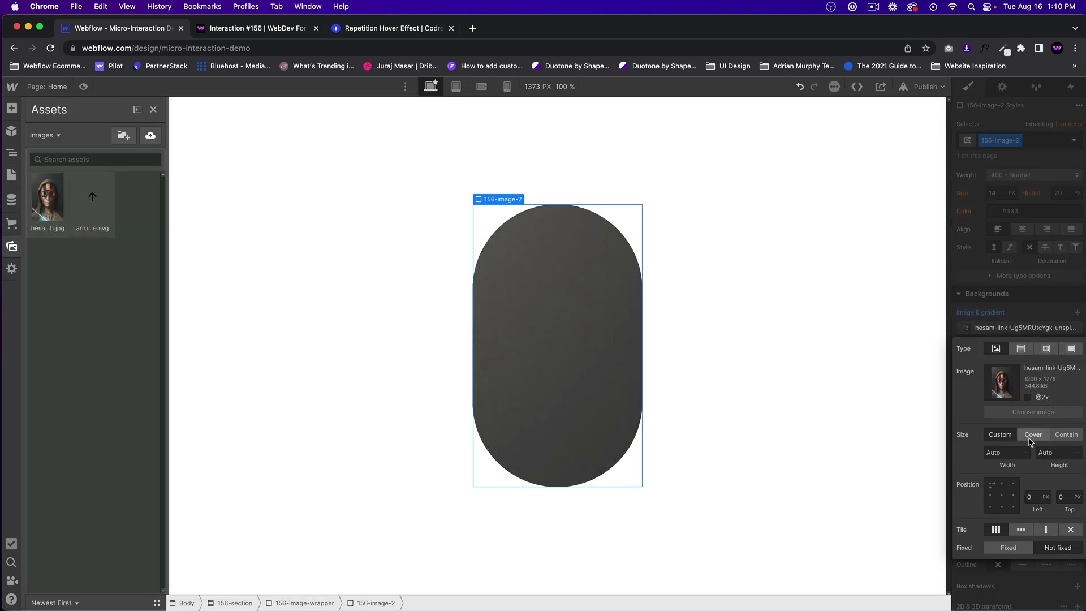
click(1034, 435)
click(1002, 495)
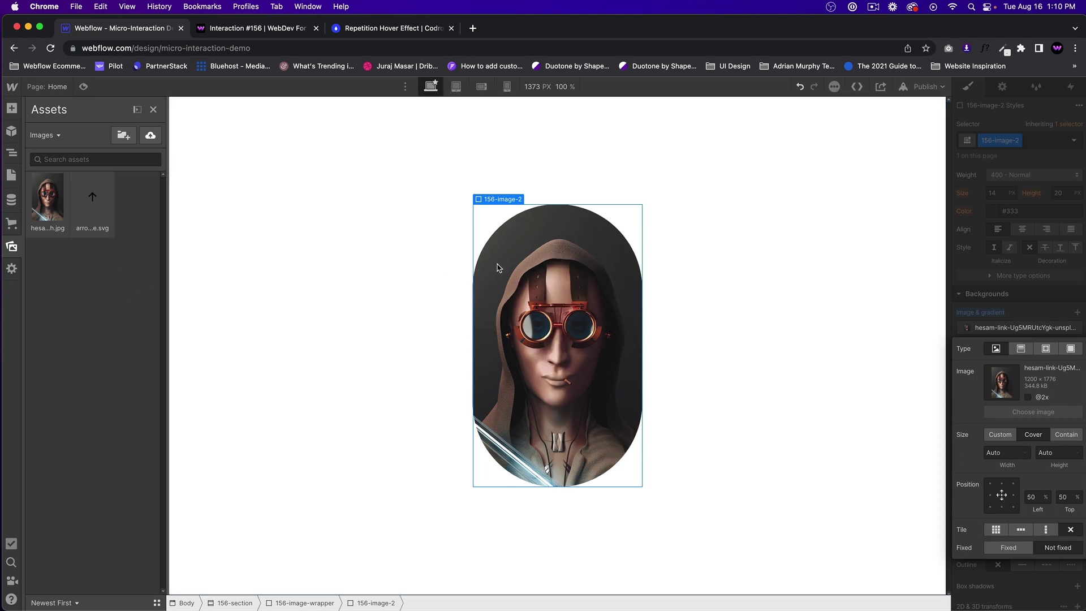
click(478, 270)
click(65, 176)
- Add the portrait JPG as the background of 156-image-3 with cover size, 50% / 50% position and no tiling
click(89, 187)
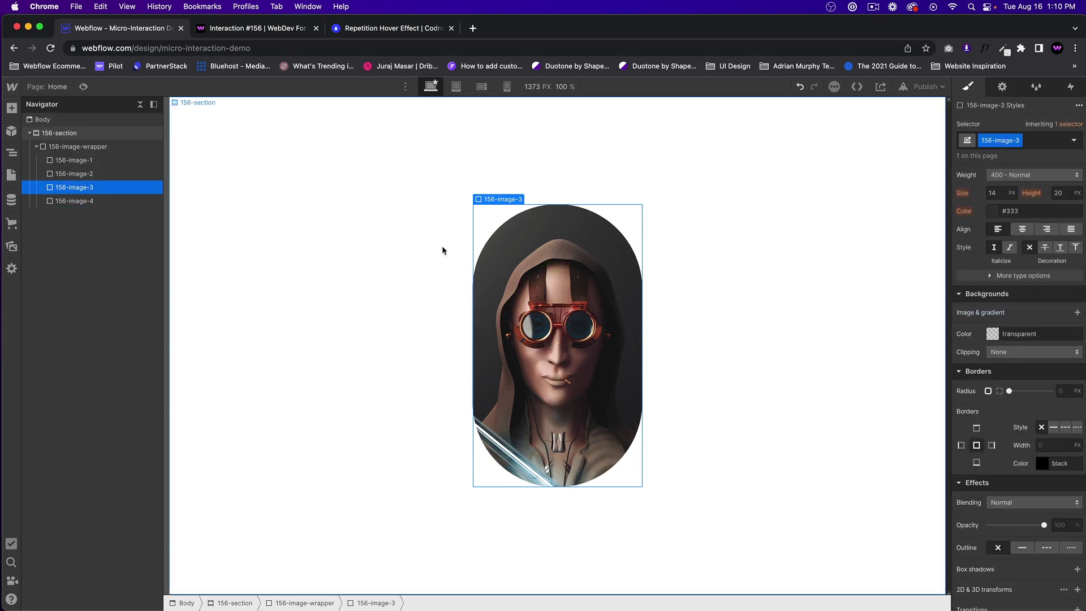
click(1078, 313)
click(1026, 412)
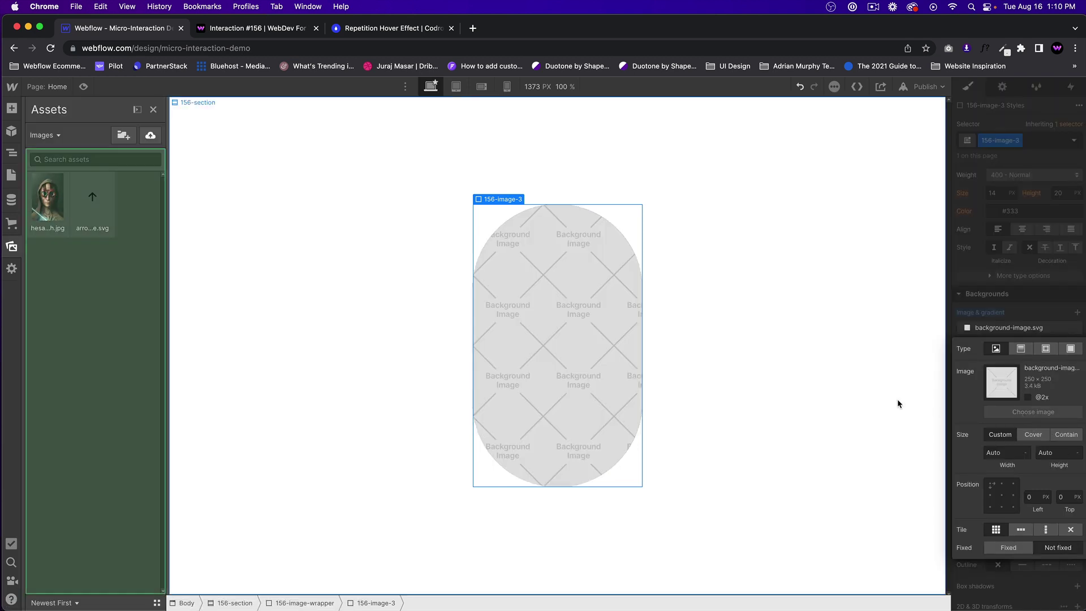
click(88, 203)
click(1066, 434)
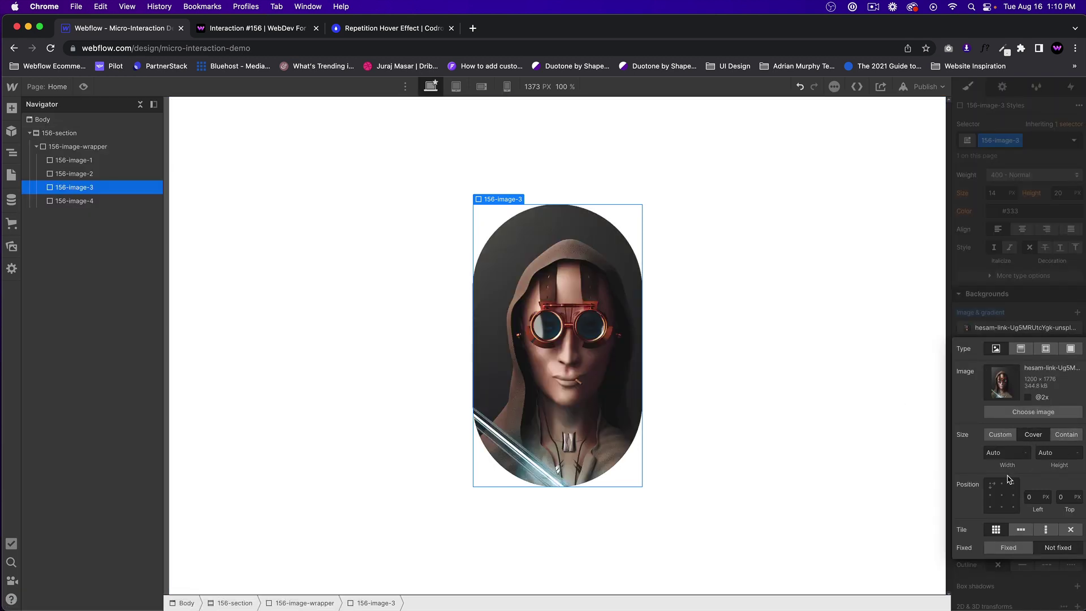
click(1001, 496)
click(1068, 529)
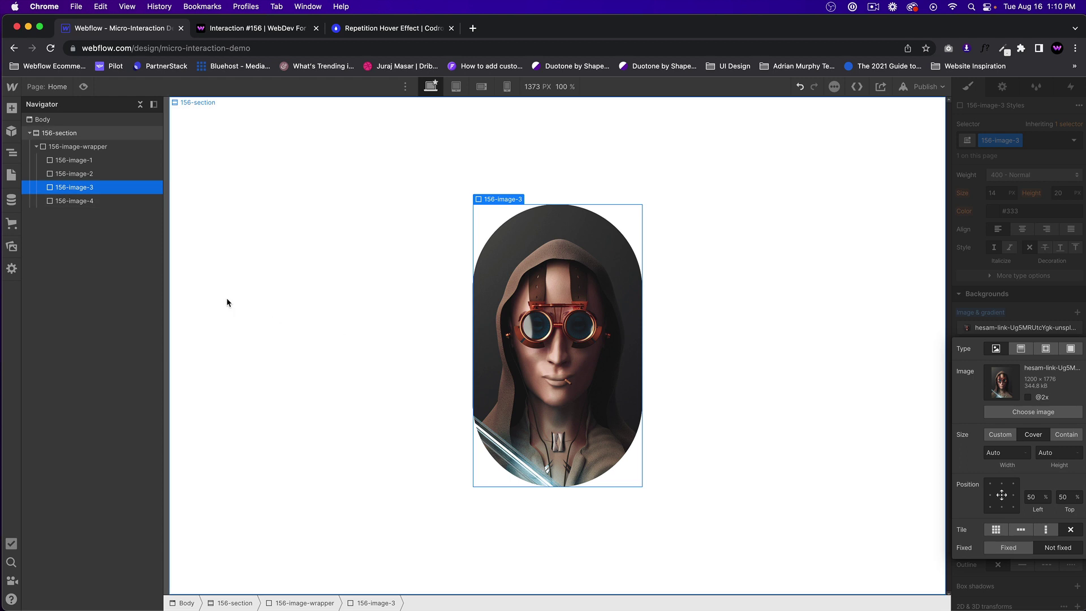
- Add the portrait JPG as the background of 156-image-4 with cover size, 50% / 50% position and no tiling
click(91, 200)
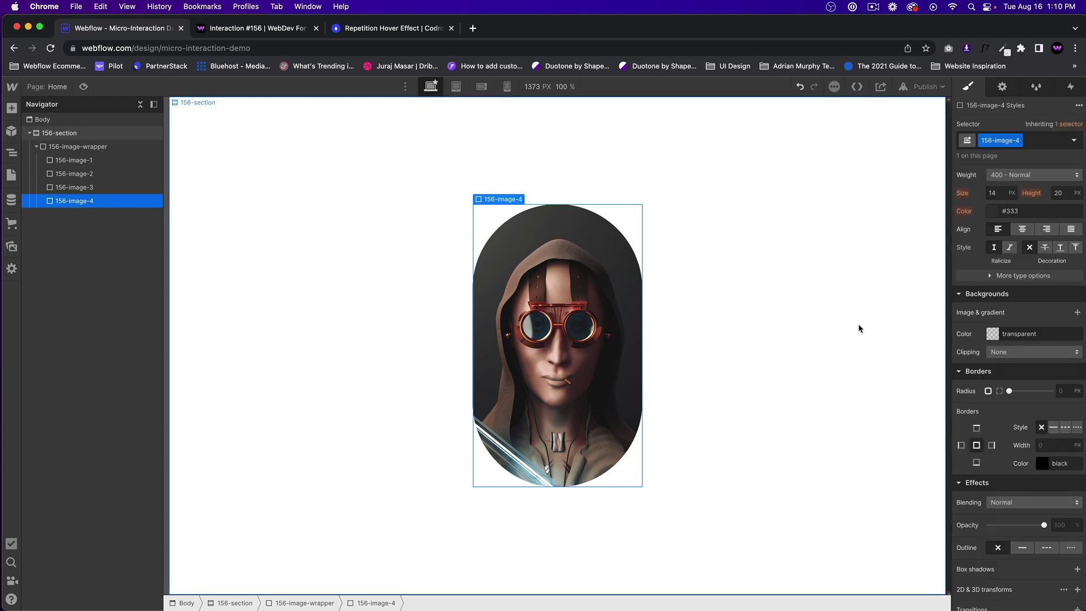
click(1077, 312)
click(1032, 411)
click(47, 198)
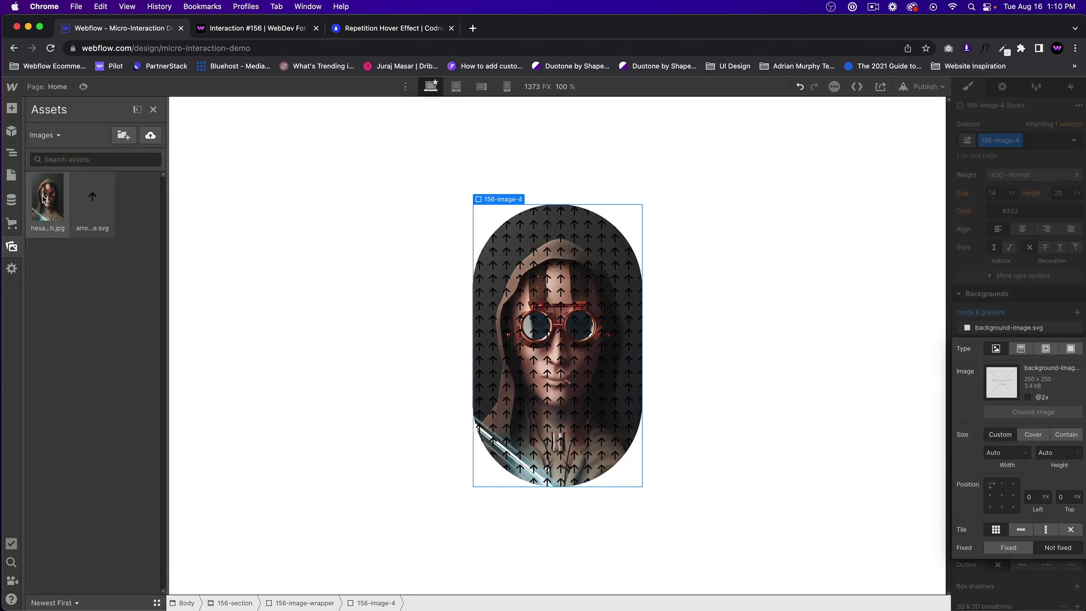
click(1033, 434)
click(1002, 495)
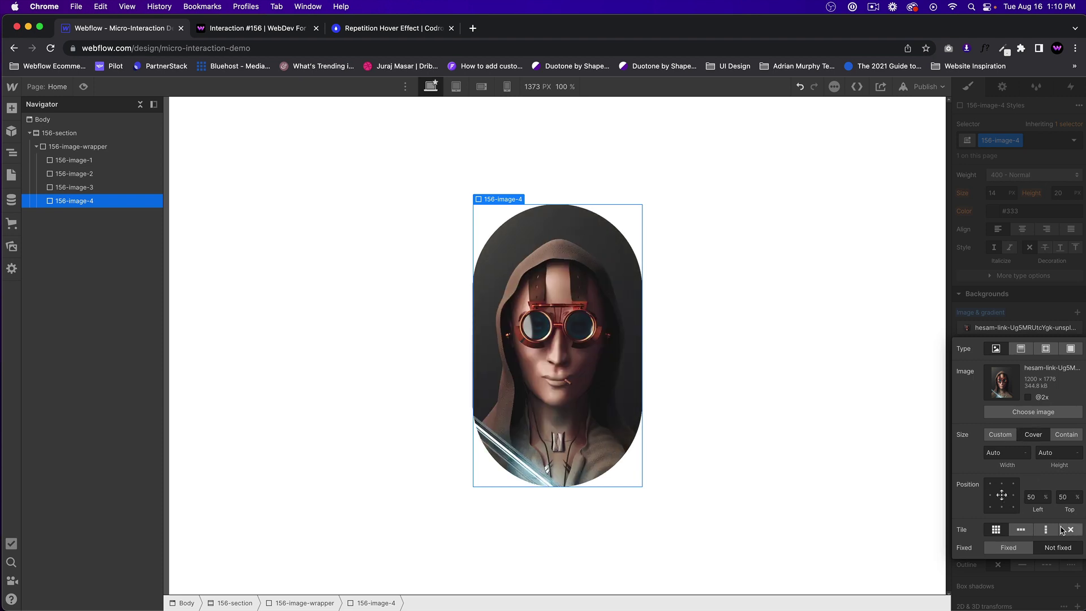
click(1071, 529)
- Review the background styles of the four image layers and the style settings of 156-image-wrapper and 156-image-1
click(82, 160)
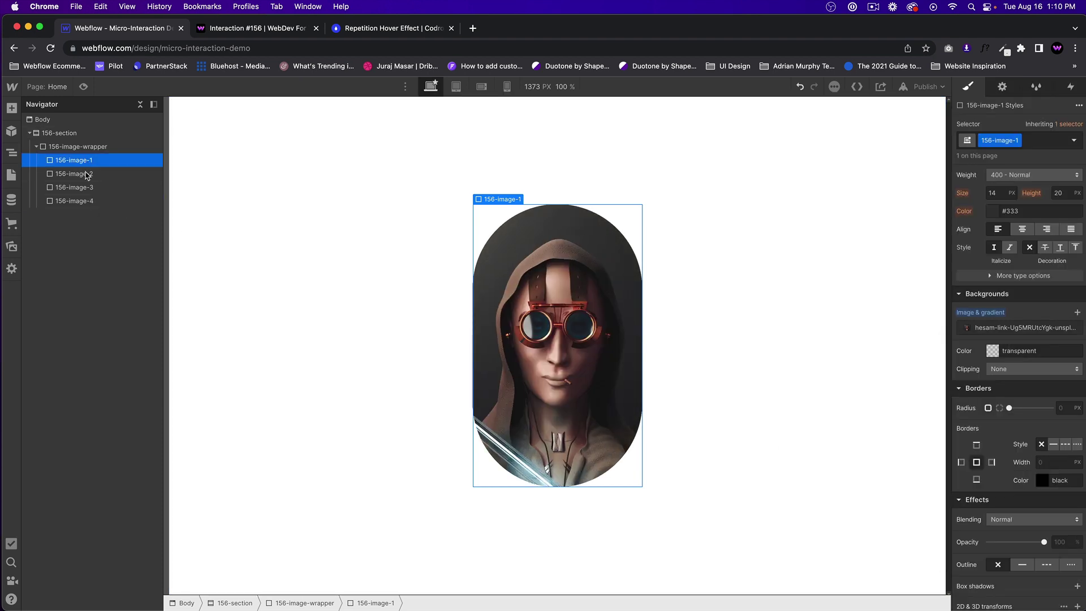
click(88, 188)
click(92, 161)
click(90, 174)
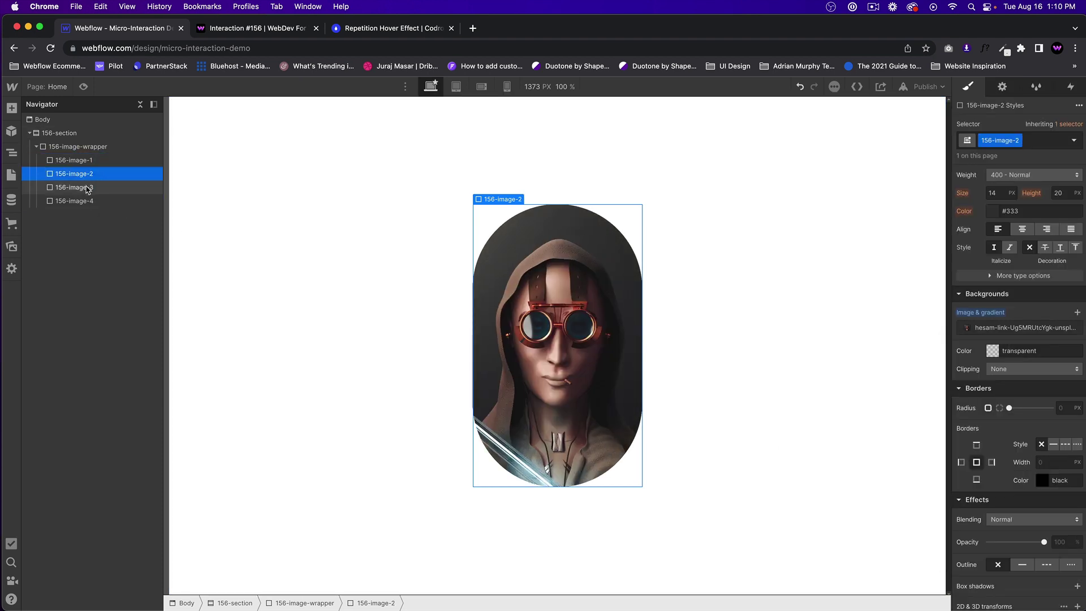
click(89, 187)
click(89, 175)
click(89, 187)
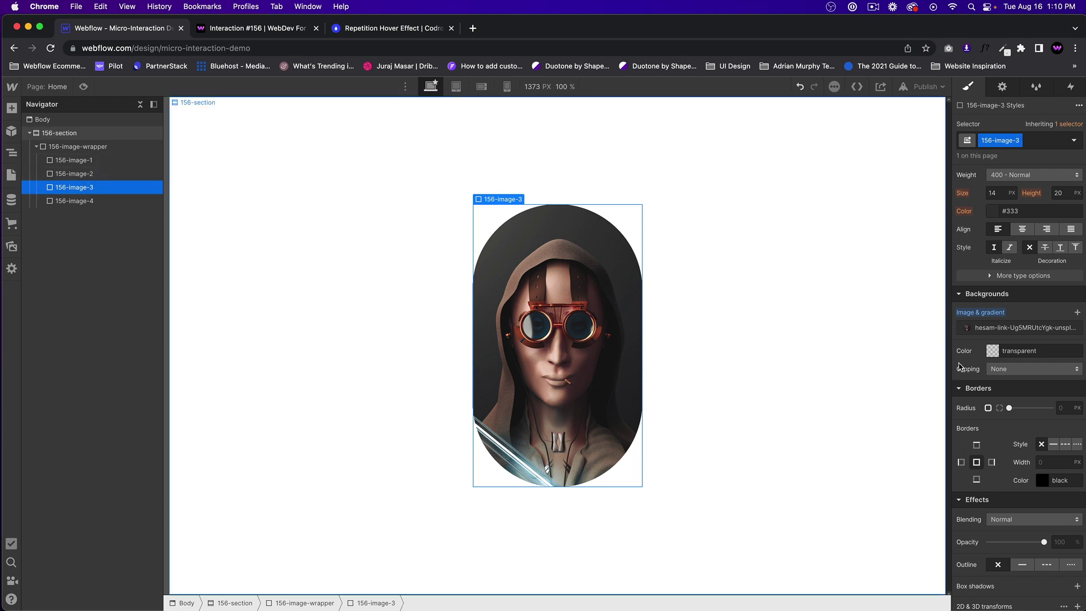
click(88, 202)
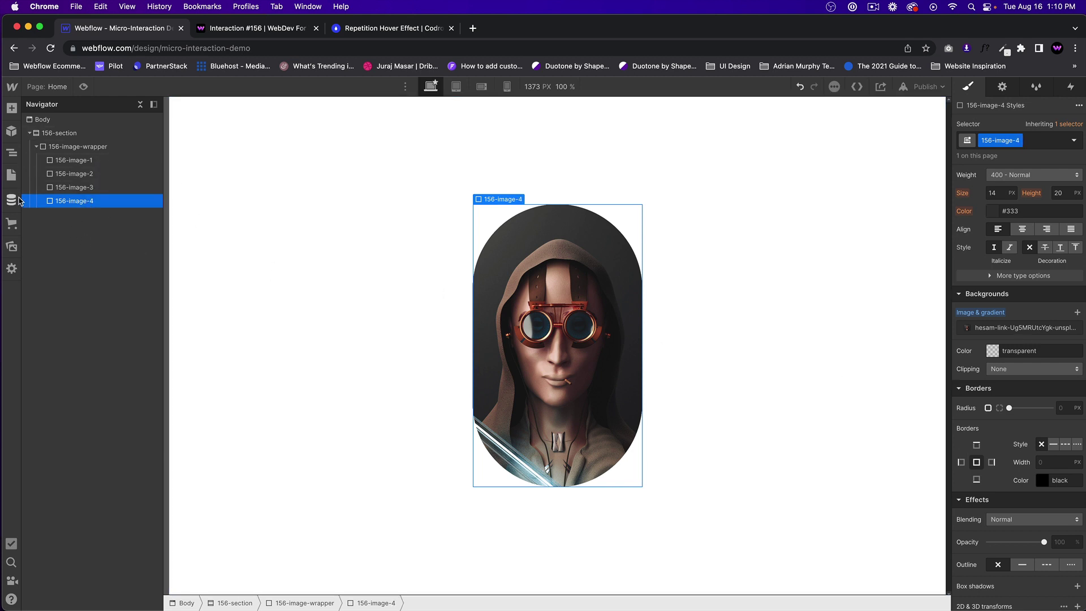
click(80, 148)
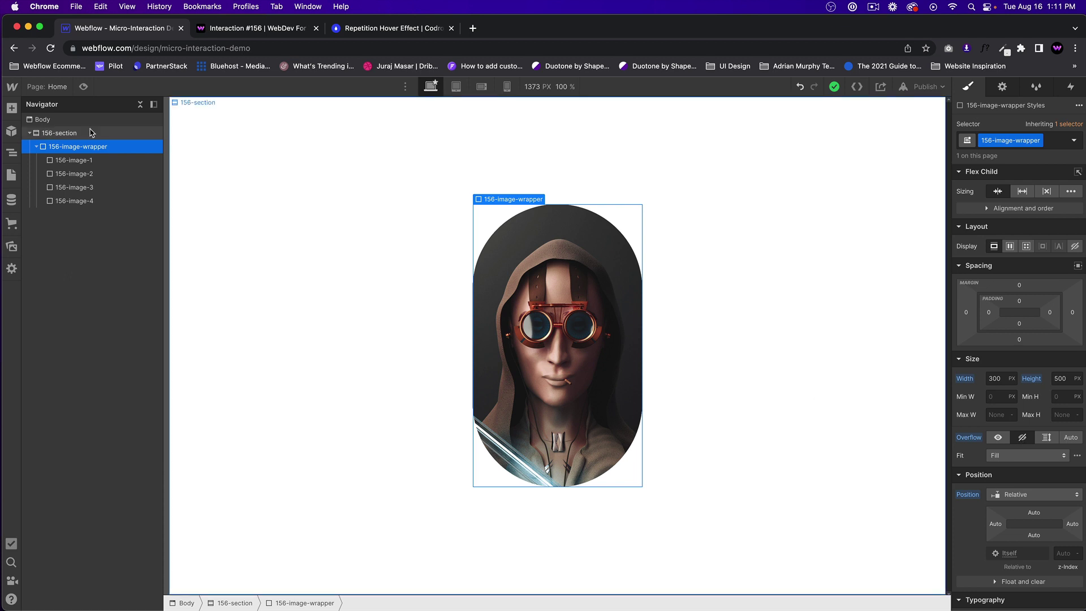
click(71, 163)
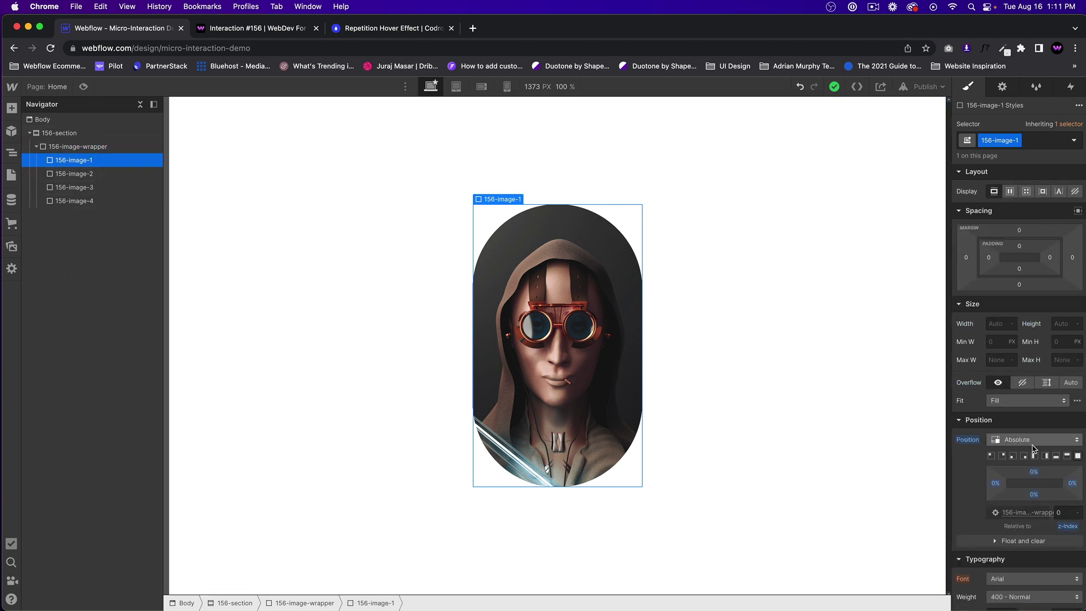
scroll(1071, 473, down, 10)
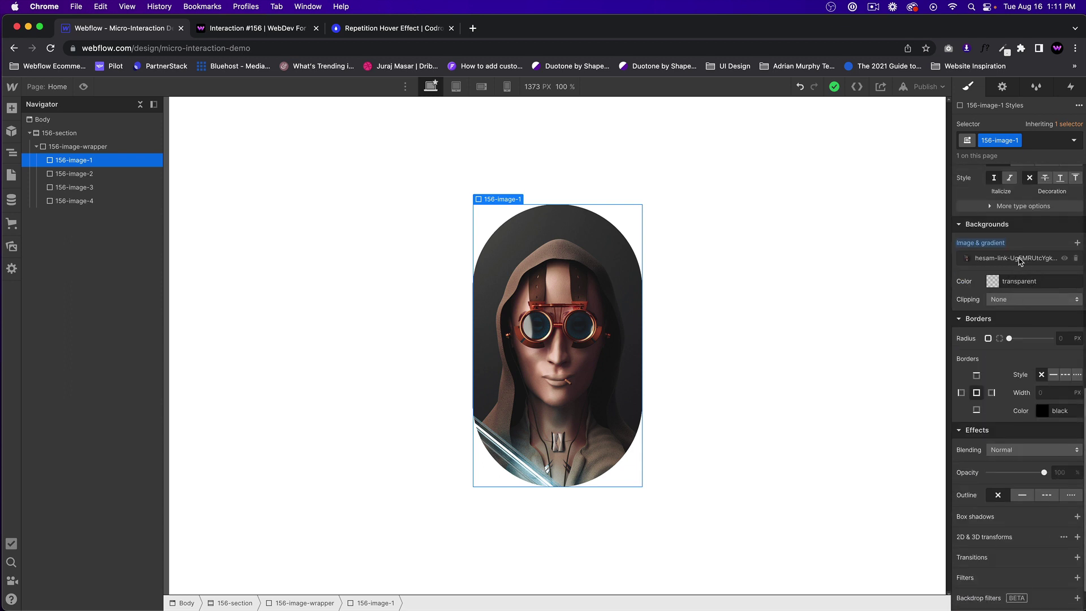
- Add a mouse hover element trigger to 156-image-wrapper with Start an animation as its on-hover action
click(37, 150)
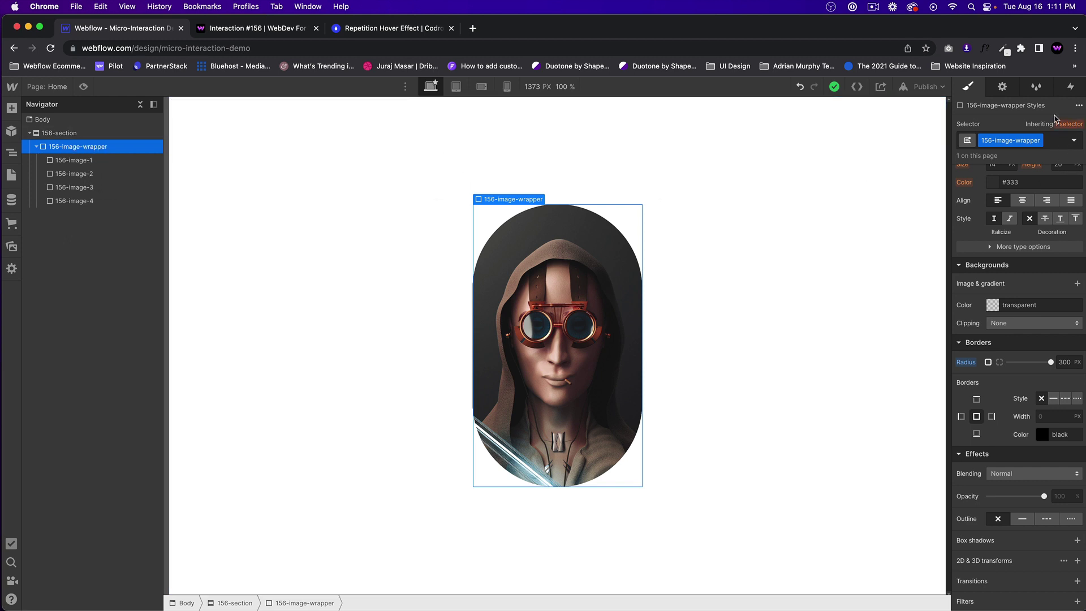
click(1070, 86)
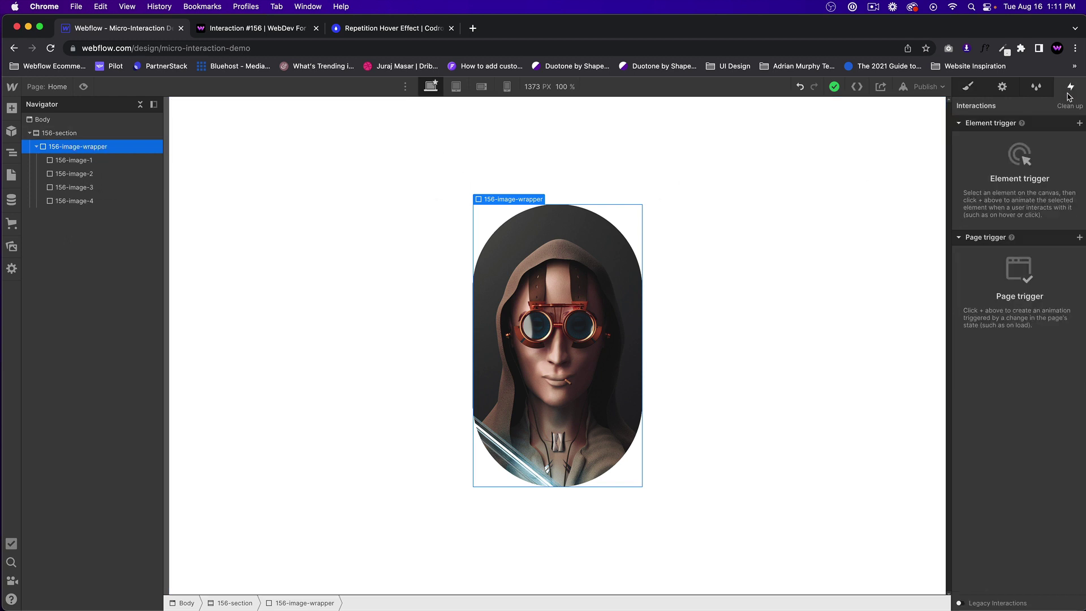
click(1079, 123)
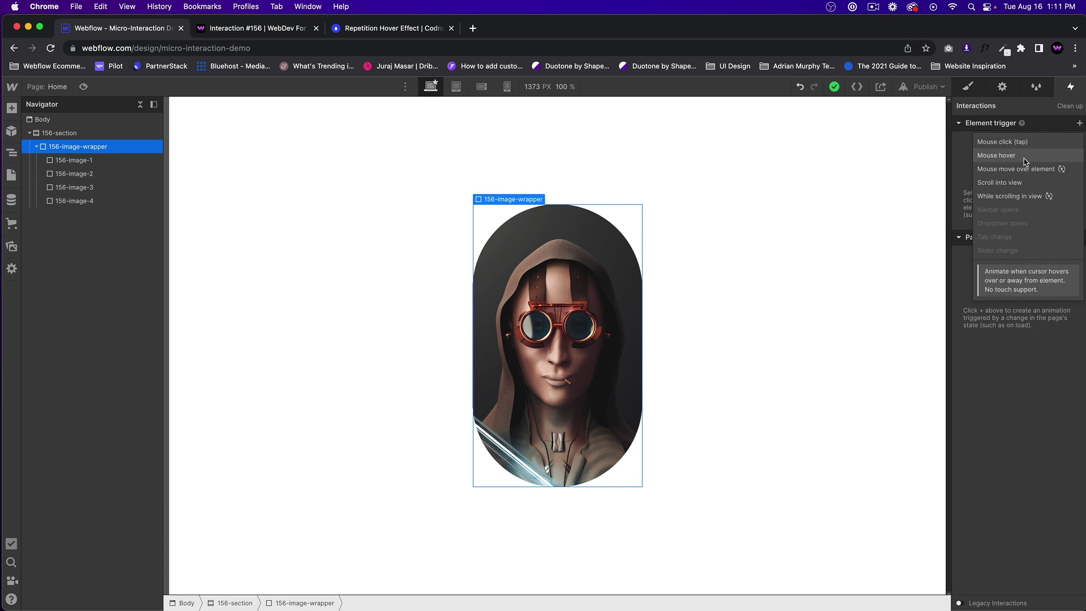
click(1004, 158)
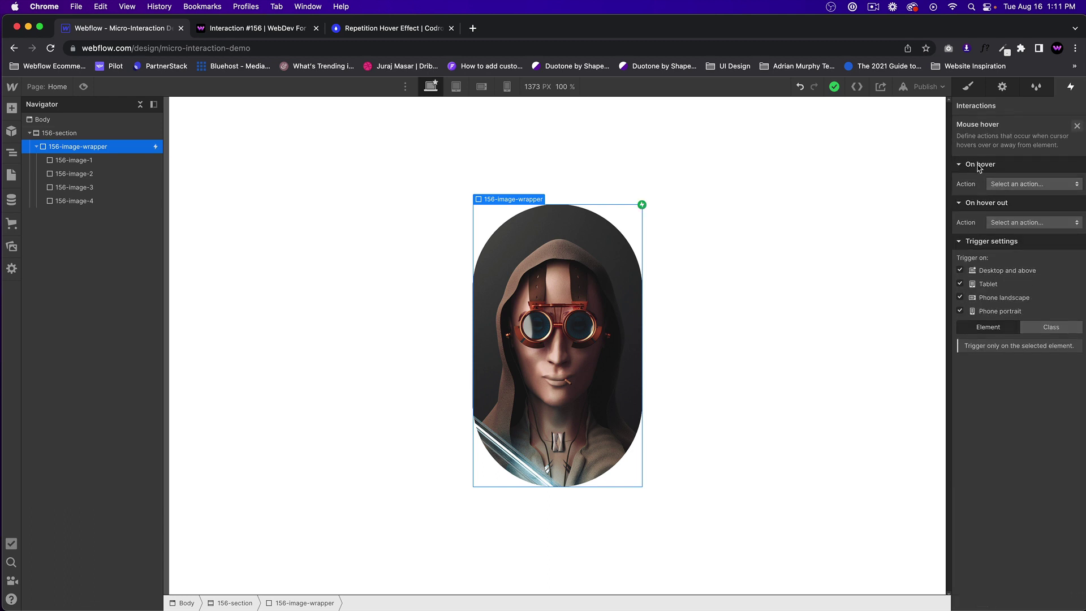
click(1014, 187)
click(1017, 212)
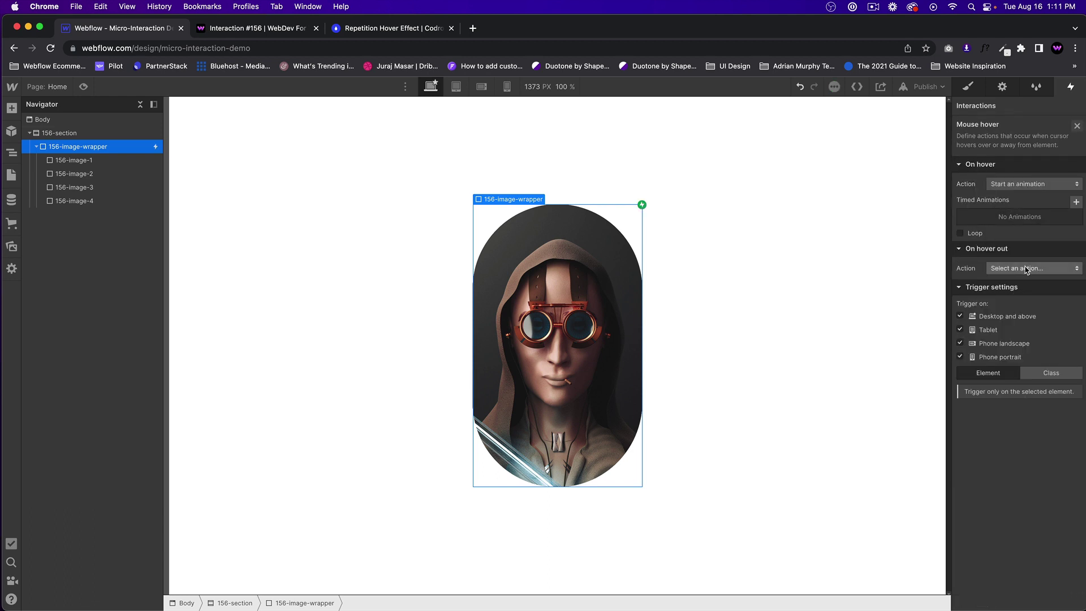
- Create a new timed animation for the on-hover action and name it "image hover in"
click(1076, 202)
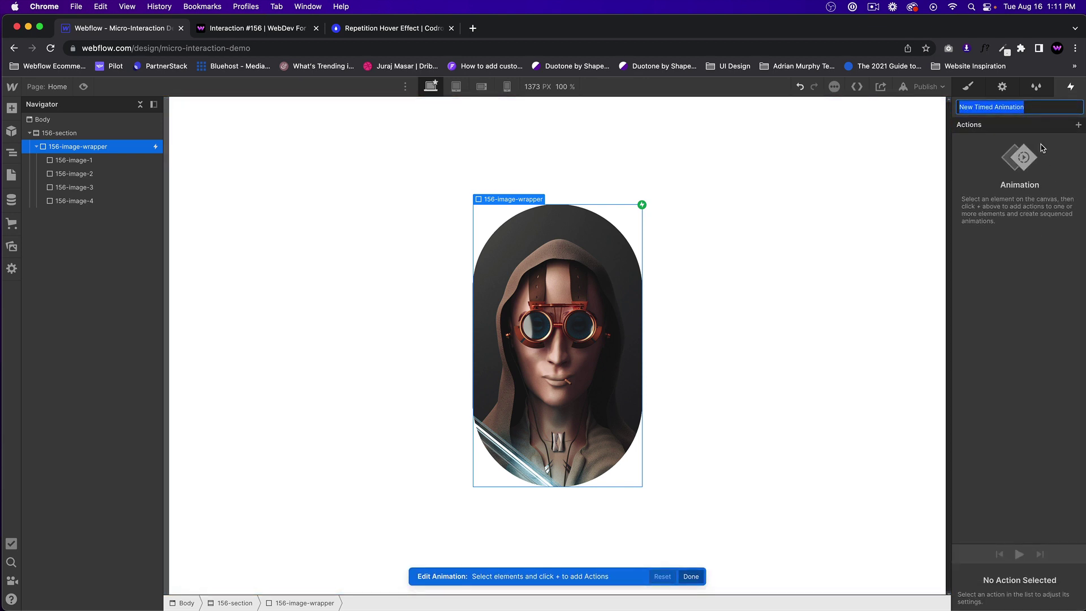
text(image hover in)
key(Return)
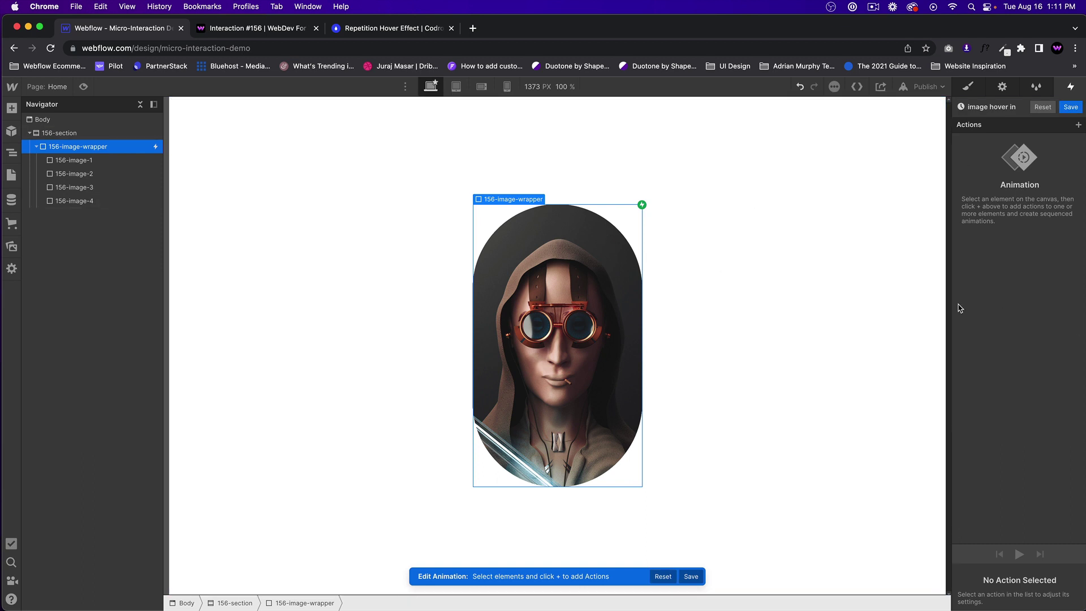
- Add a Scale action for 156-image-1 to the image hover in animation and set its X and Y scale to 1.3
click(105, 160)
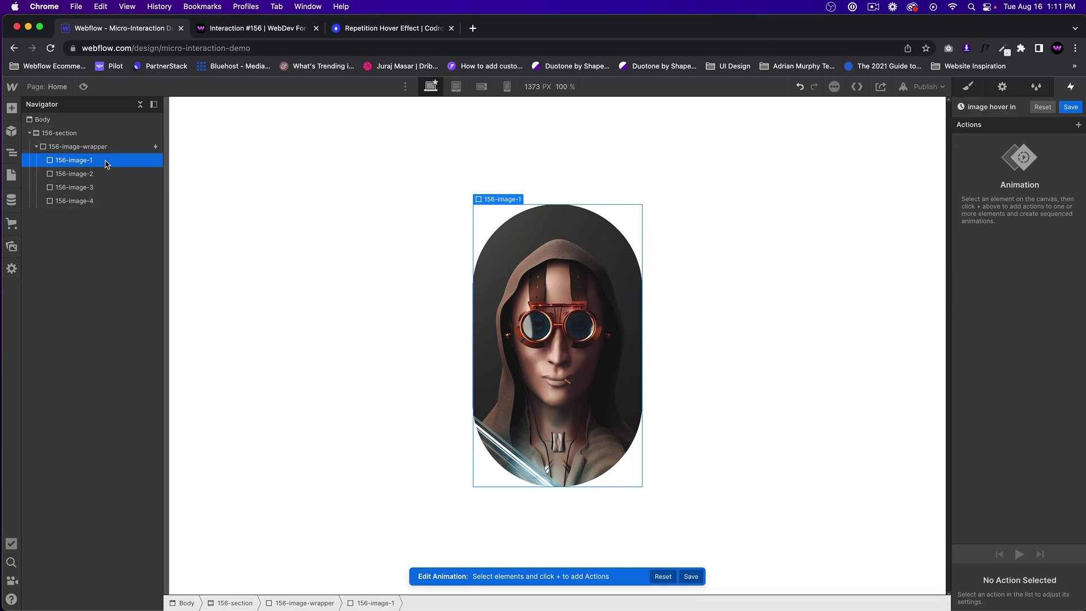
click(1079, 126)
click(996, 169)
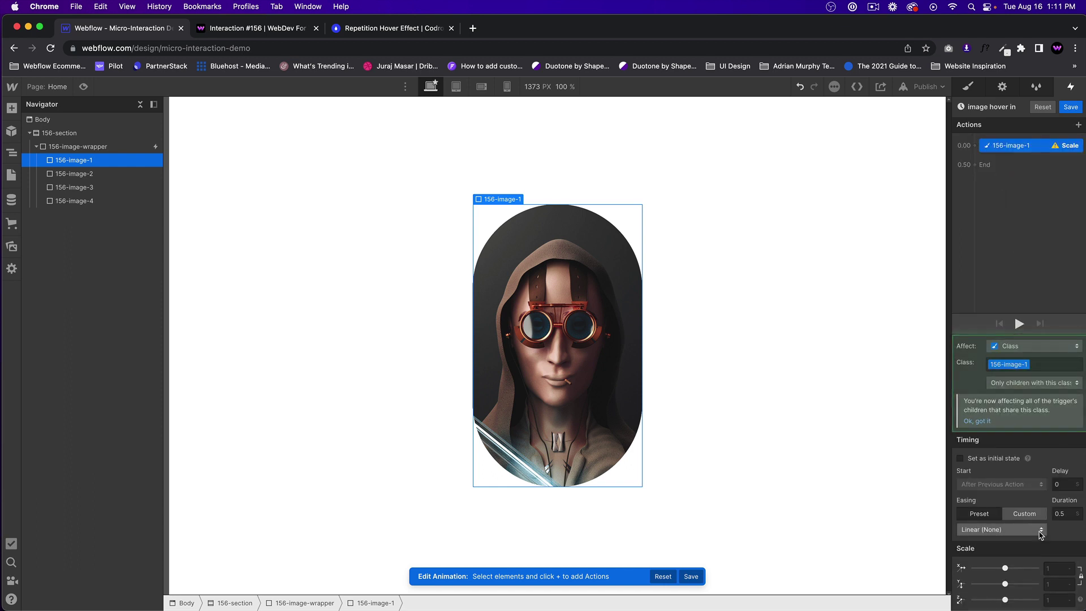
click(1055, 567)
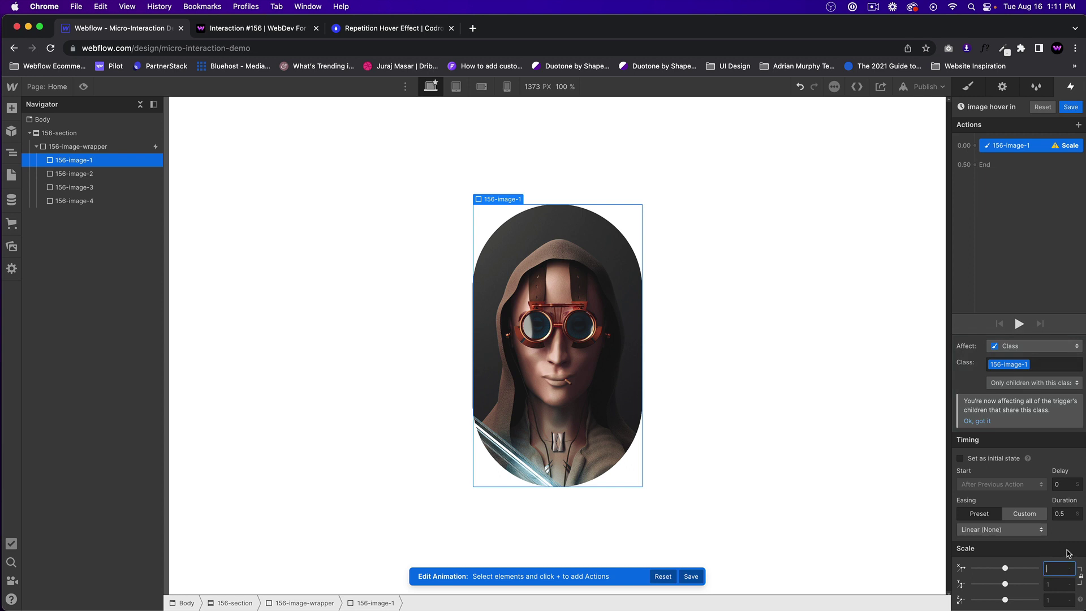
key(Return)
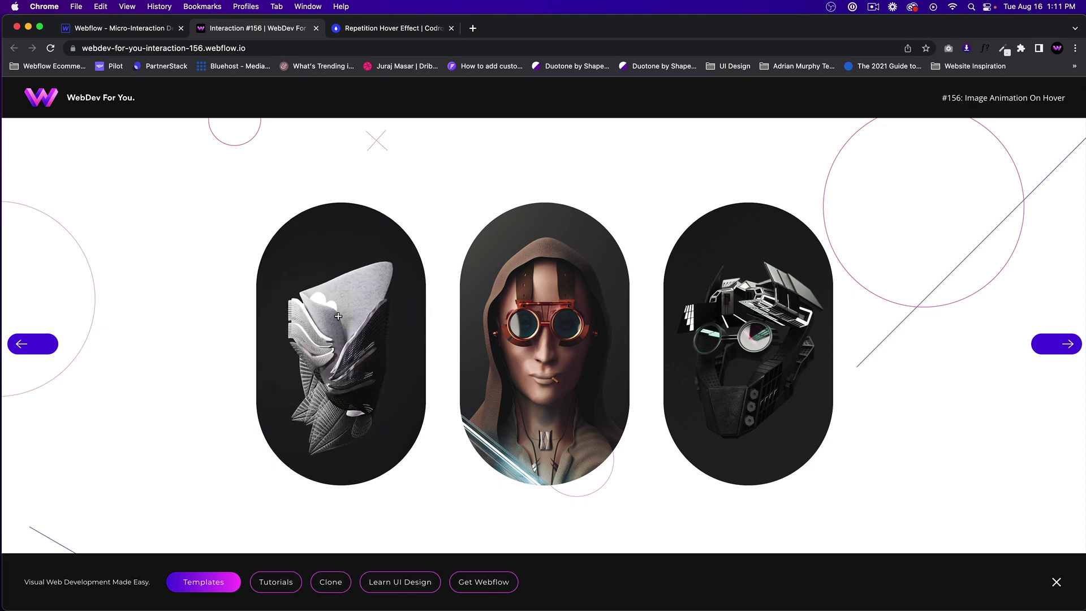
click(117, 31)
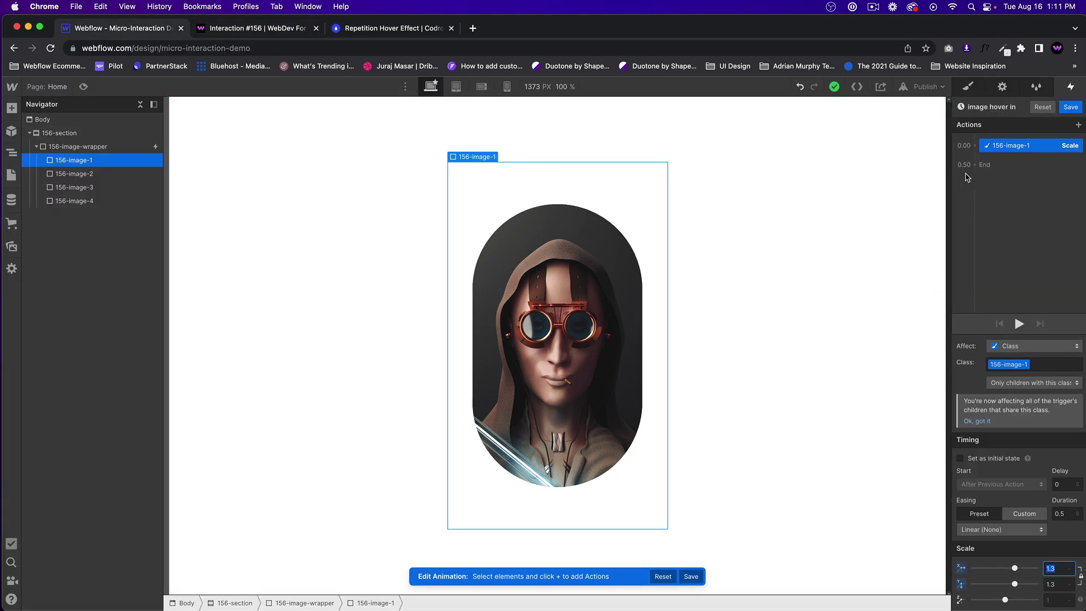
drag(998, 146, 1000, 157)
click(1001, 159)
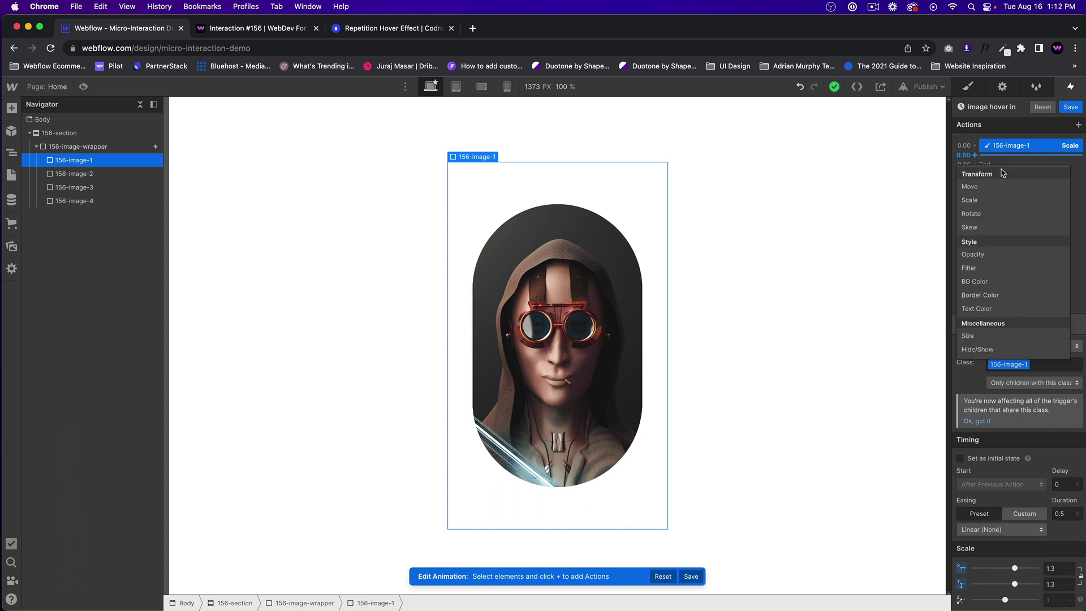
click(996, 207)
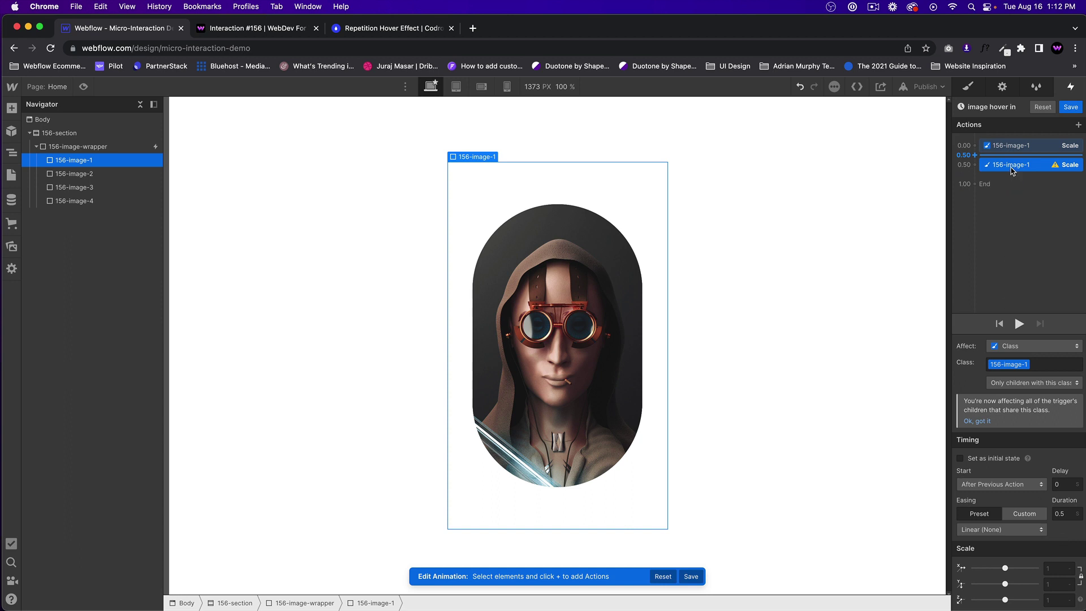
key(Delete)
click(509, 238)
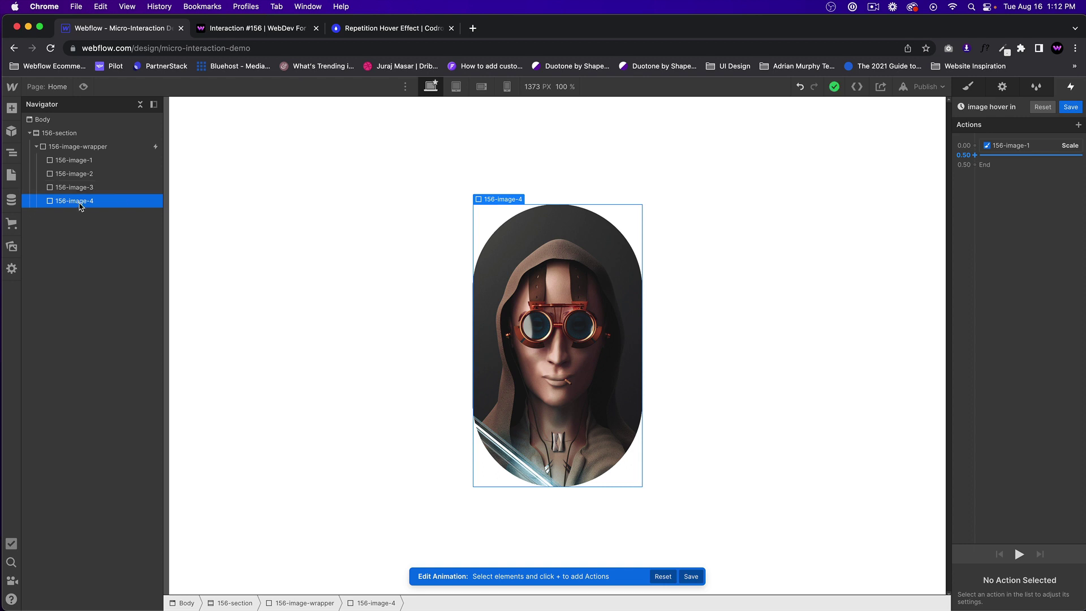
- Set the 156-image-1 Scale action as the initial state and check the hover effect on the Interaction #156 reference page
click(1025, 147)
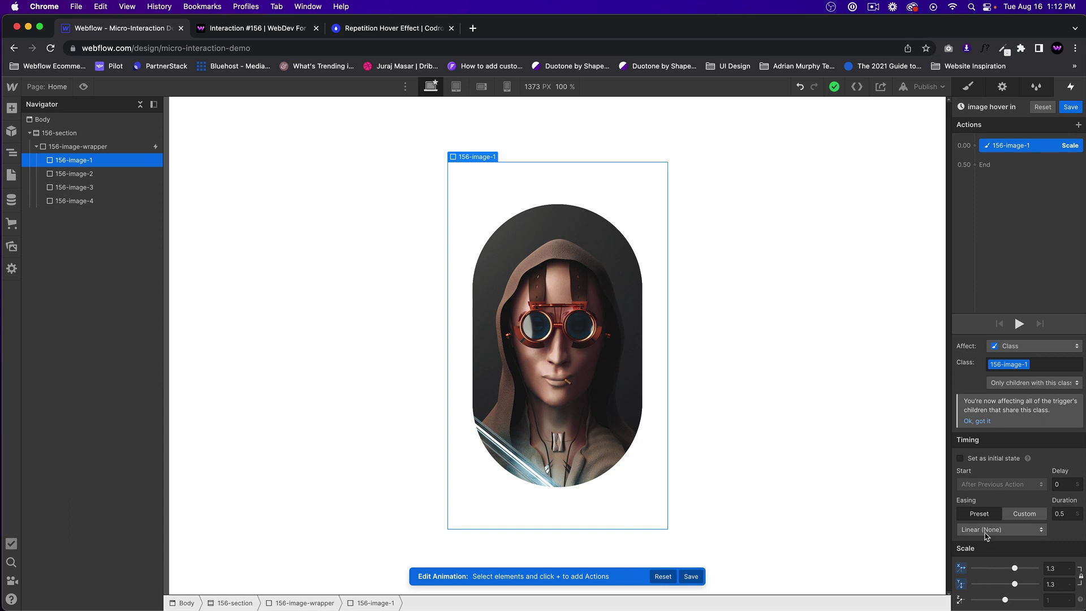
click(961, 458)
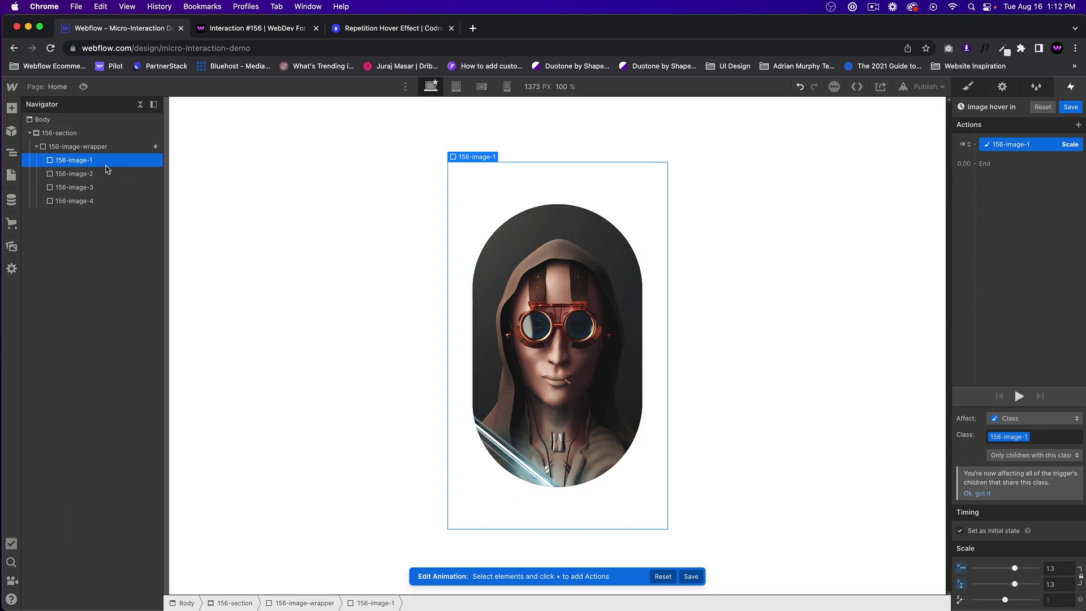
click(244, 29)
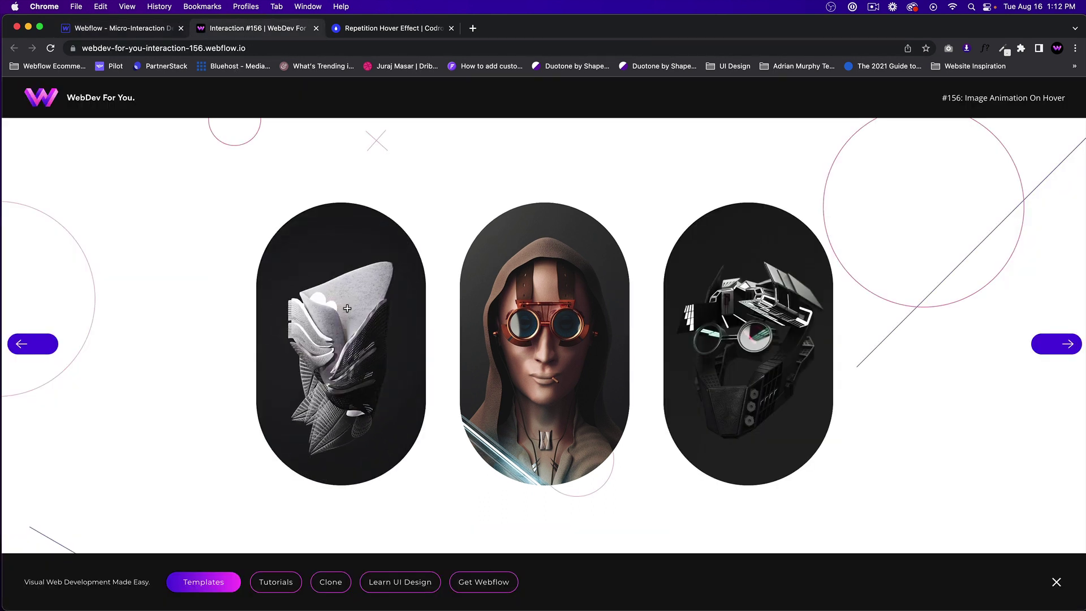
click(121, 28)
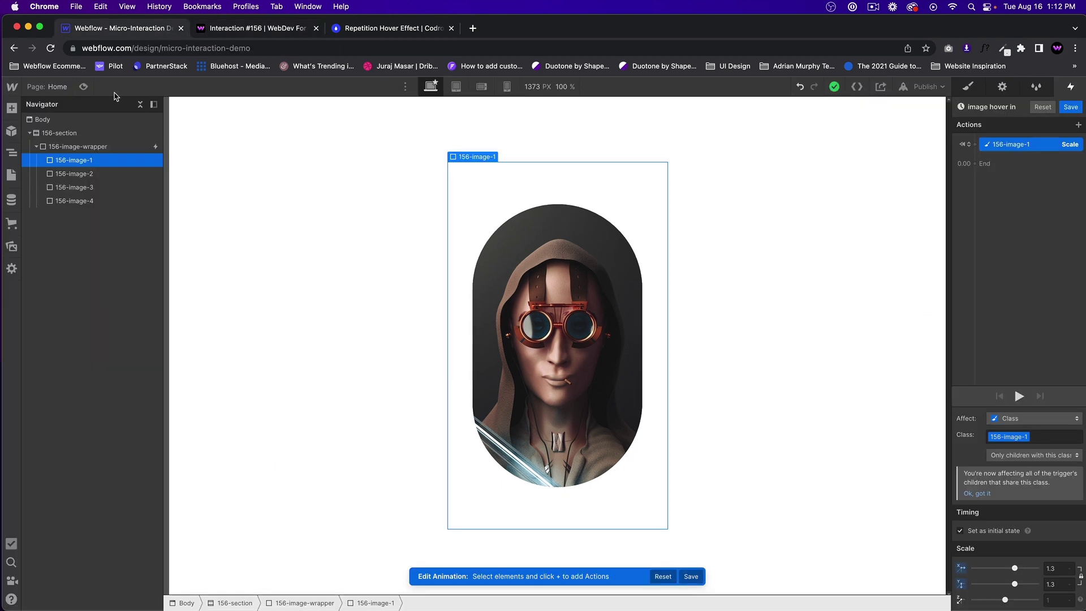
- Add a Scale action for 156-image-4 after the initial state and set its X and Y scale to 0
click(77, 201)
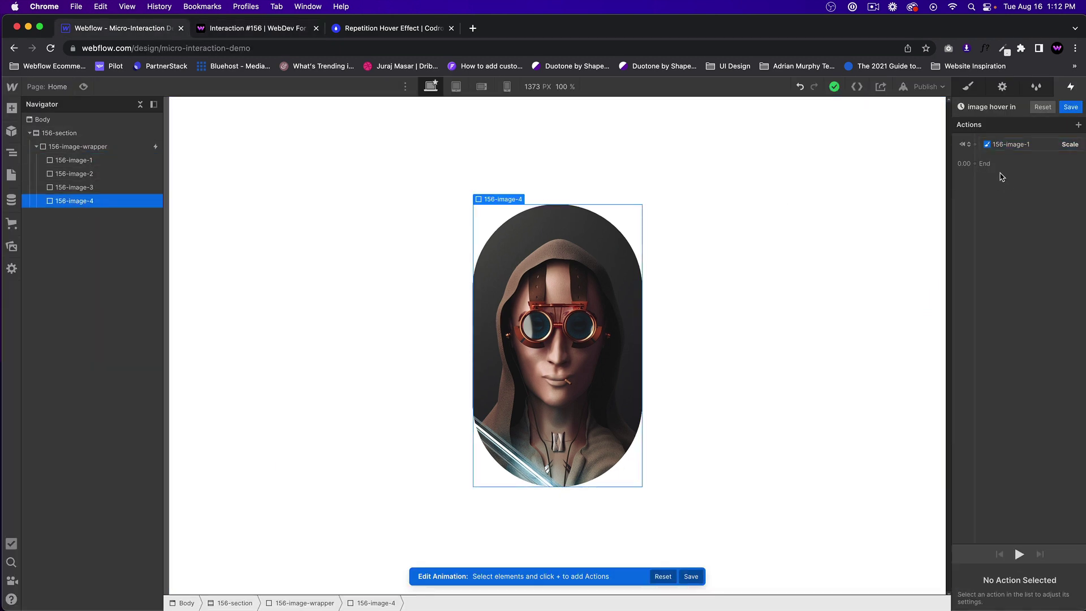
drag(77, 201, 1009, 159)
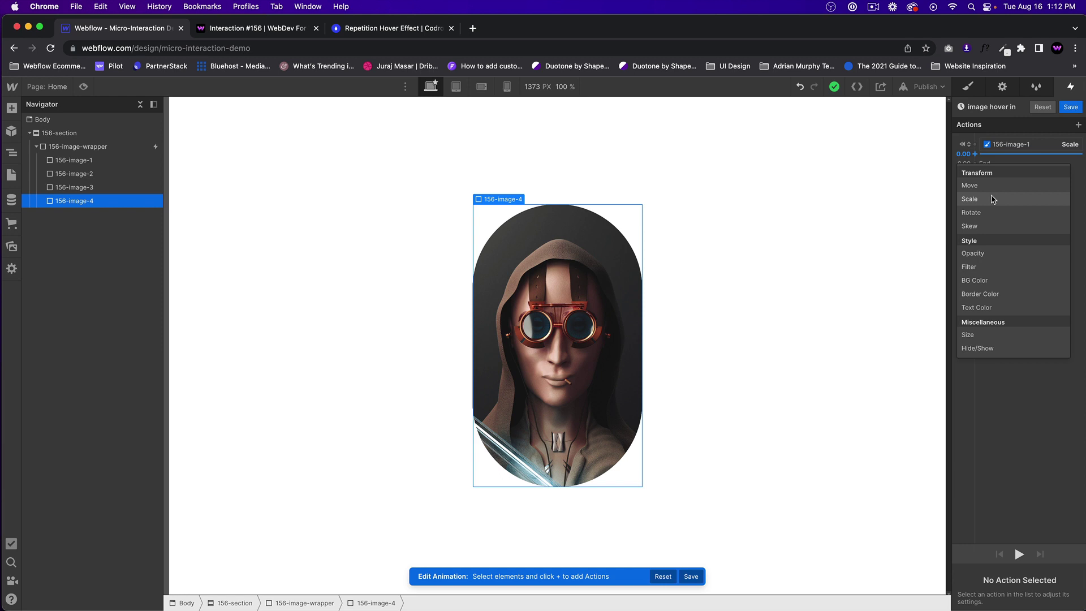
click(993, 199)
click(1051, 569)
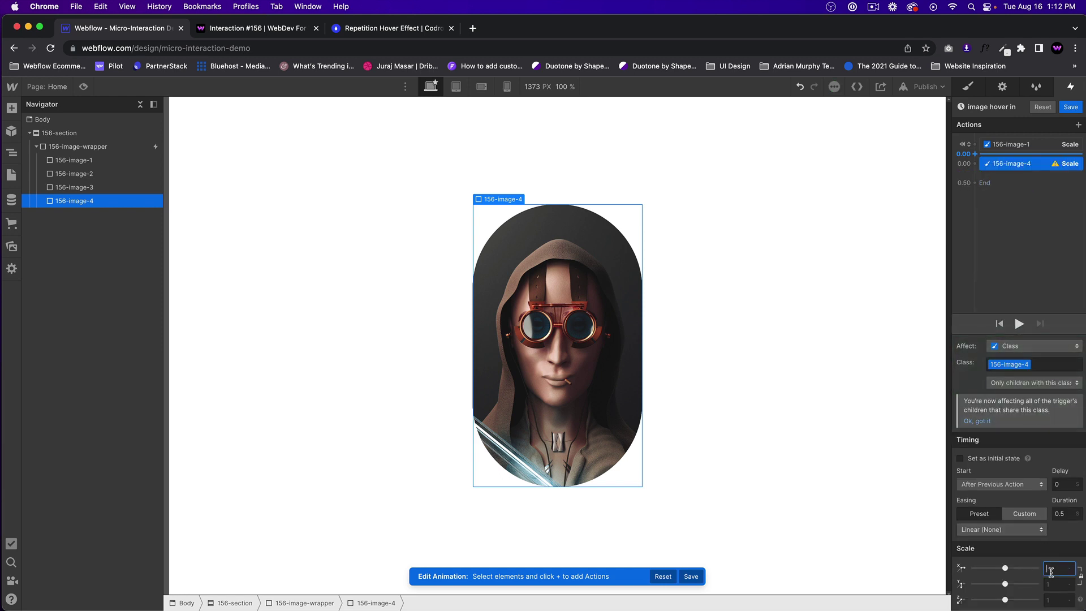
key(Return)
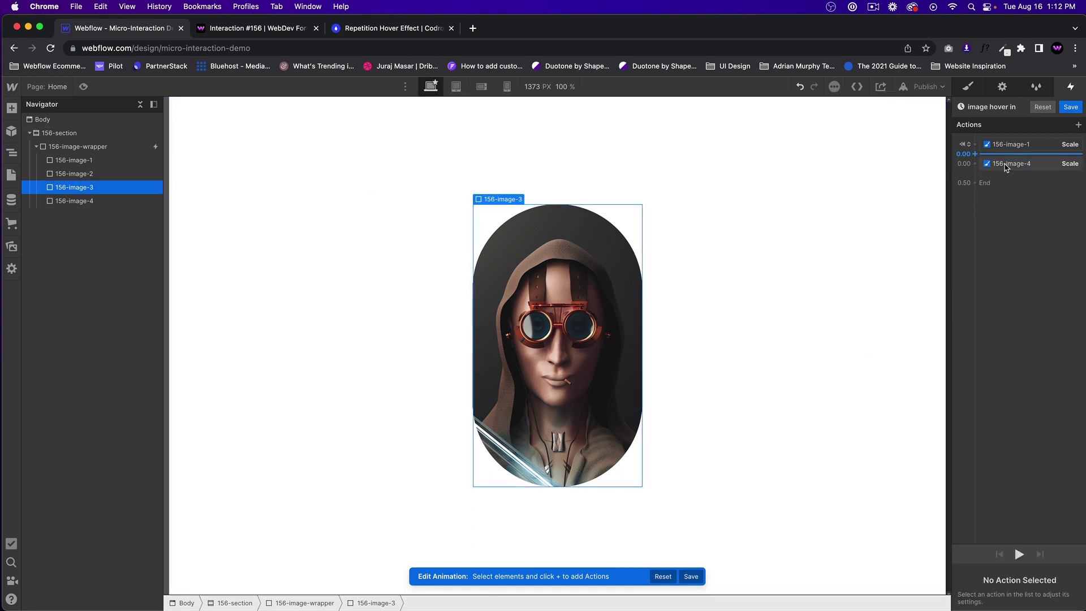
- Duplicate the 156-image-4 Scale action and change the copy's target to 156-image-3
right_click(1029, 165)
click(1029, 205)
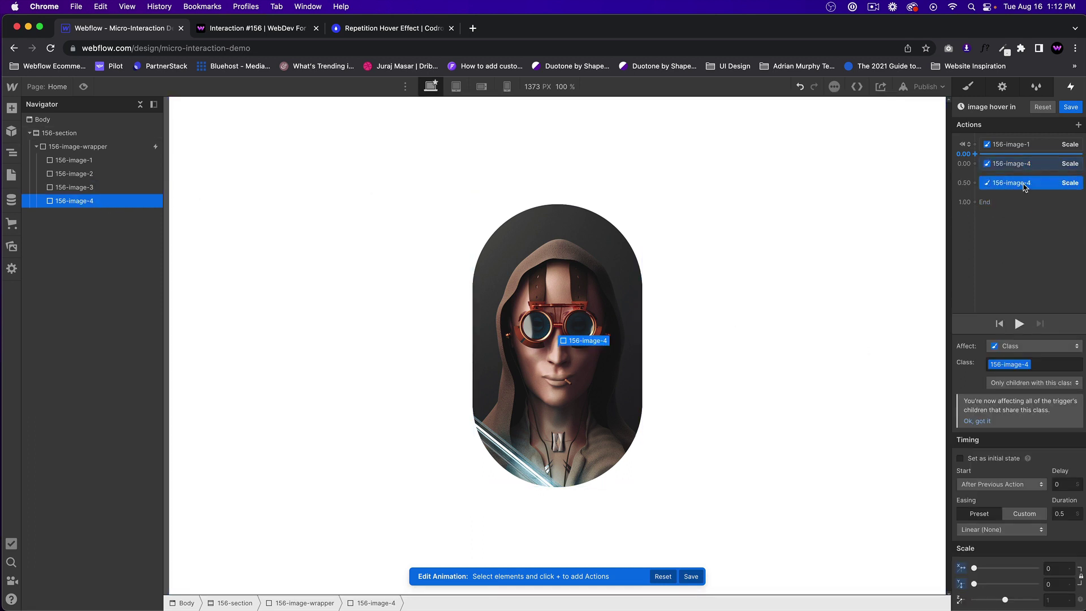
right_click(1030, 184)
click(1035, 212)
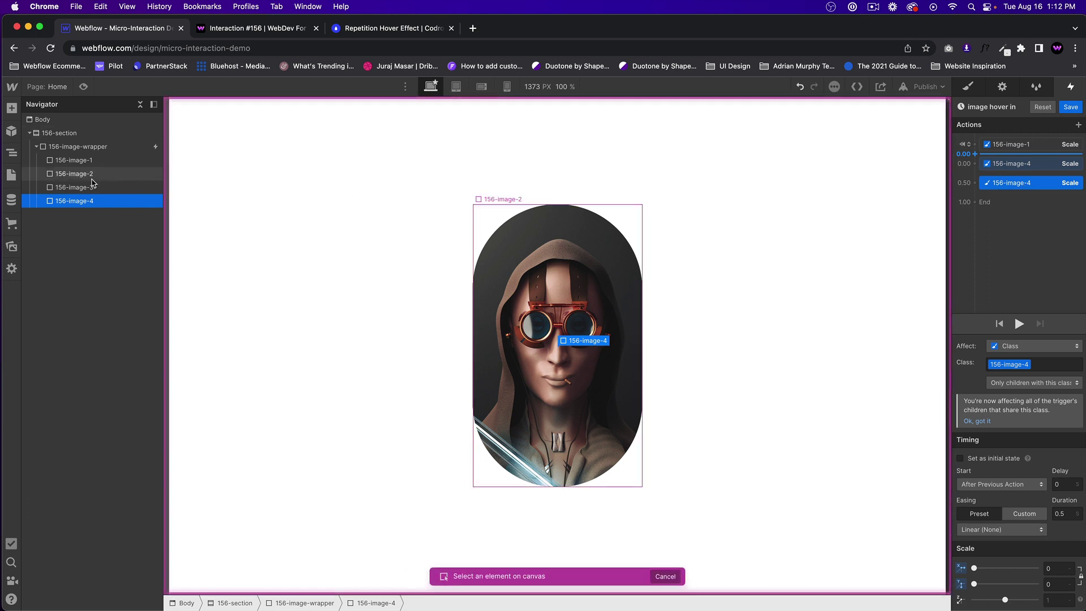
click(74, 188)
- Duplicate the 156-image-3 Scale action and change the copy's target to 156-image-2
right_click(1017, 182)
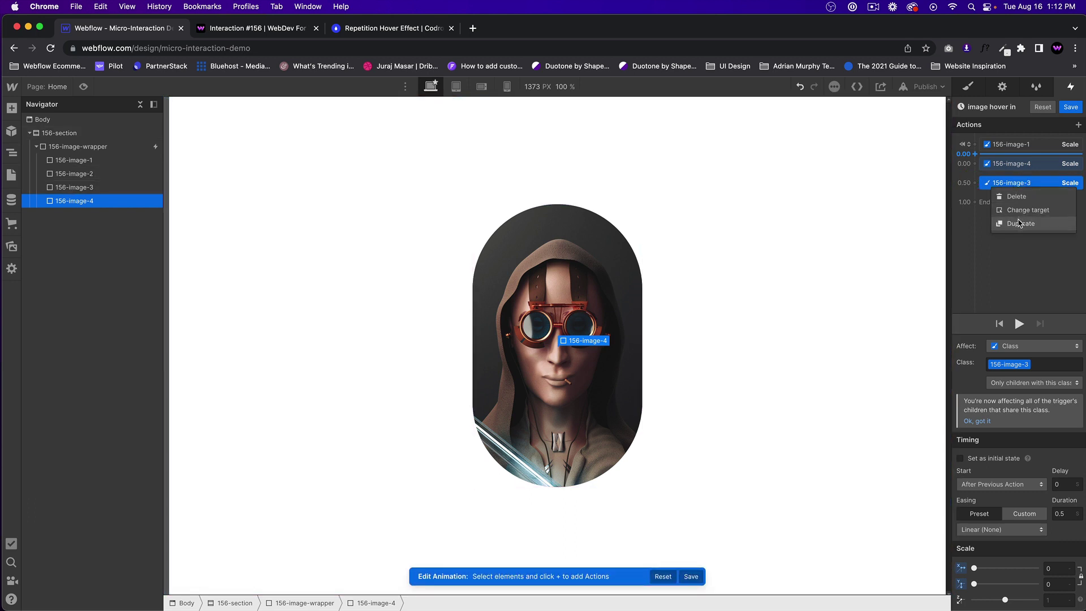
click(1023, 222)
right_click(1021, 205)
click(1026, 234)
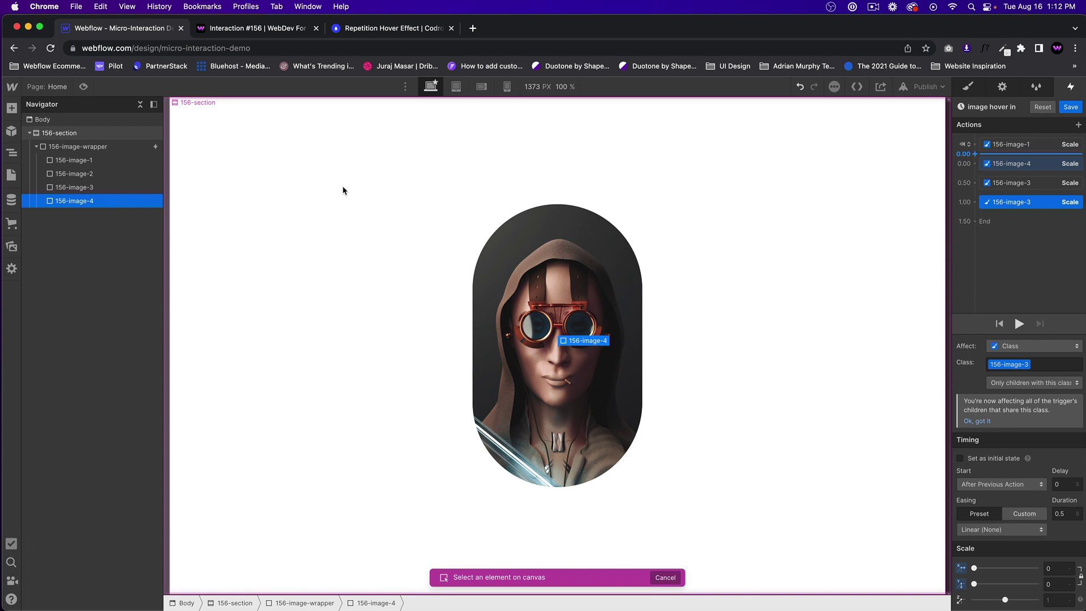
click(79, 174)
- Duplicate the 156-image-2 Scale action and change the copy's target to 156-image-1
right_click(1034, 204)
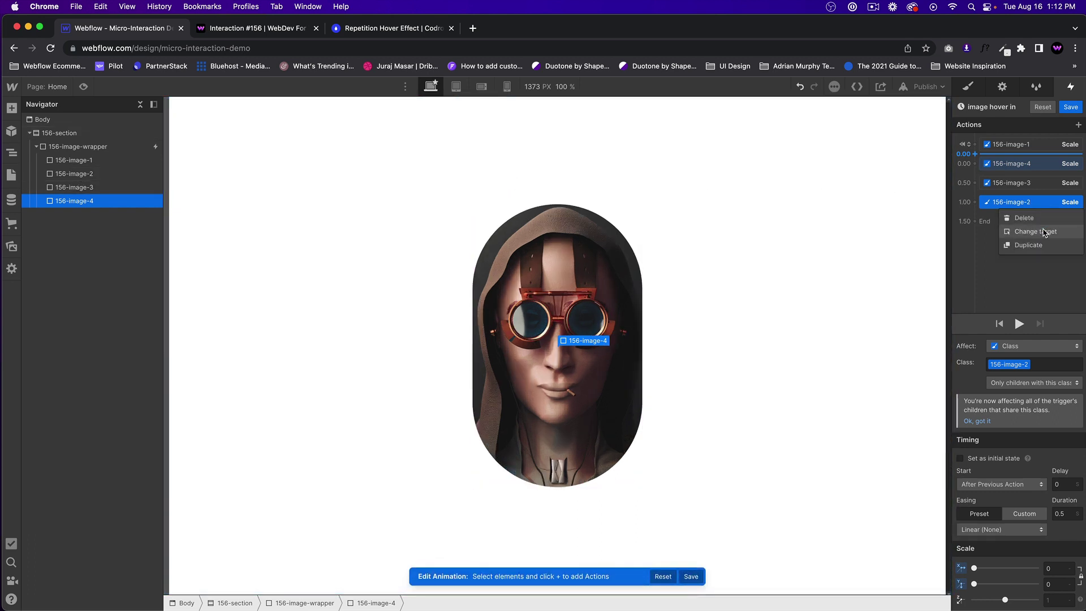
click(1037, 245)
right_click(1027, 222)
click(1043, 251)
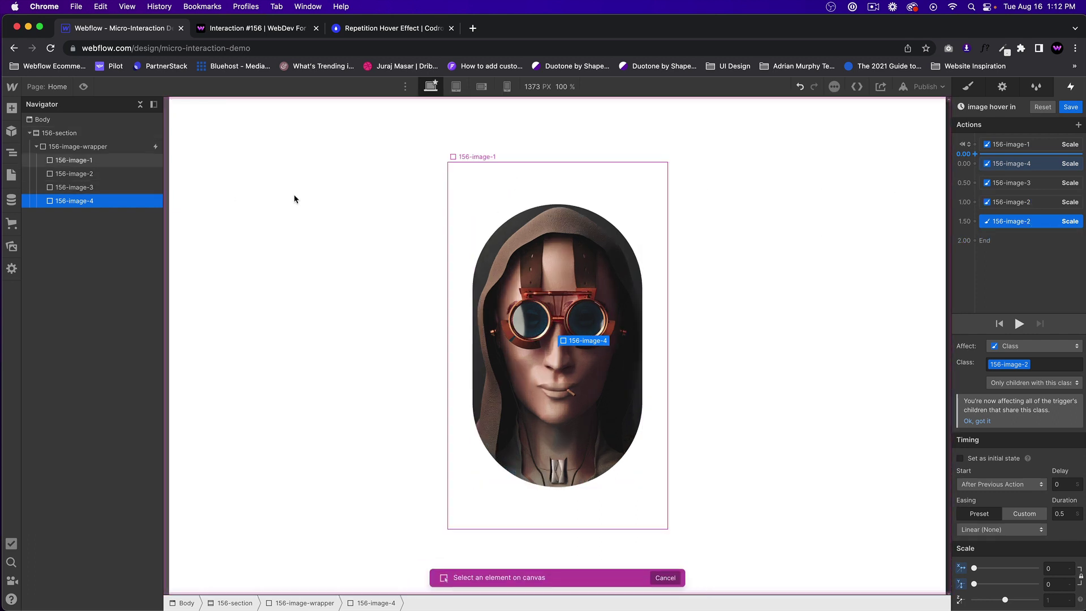
click(97, 163)
- Review the duplicated Scale actions and set the X and Y scale of the last 156-image-1 action to 1
click(1012, 164)
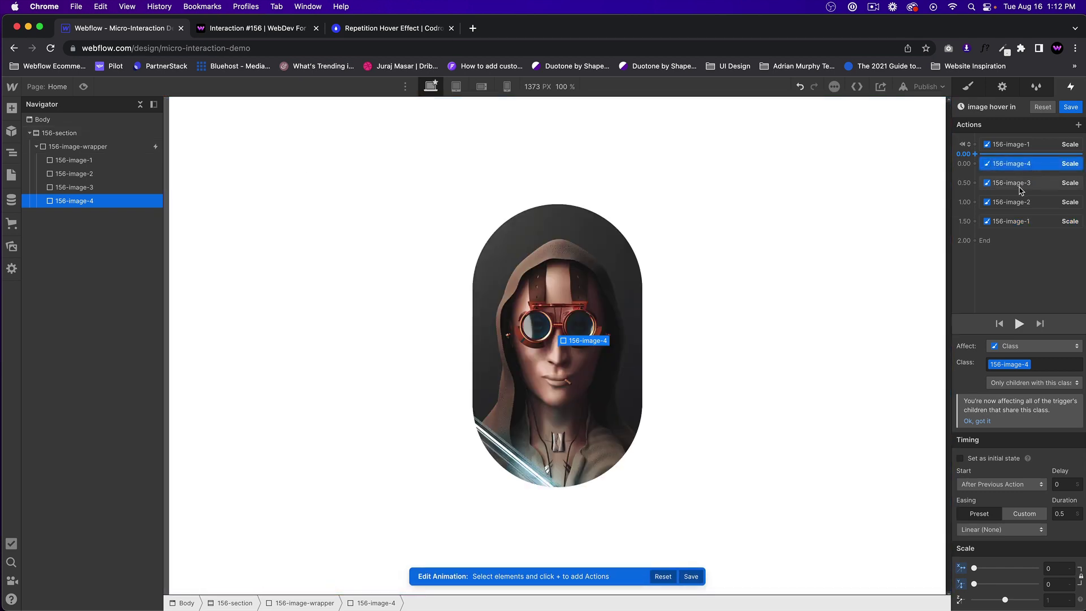
click(1021, 188)
click(1018, 203)
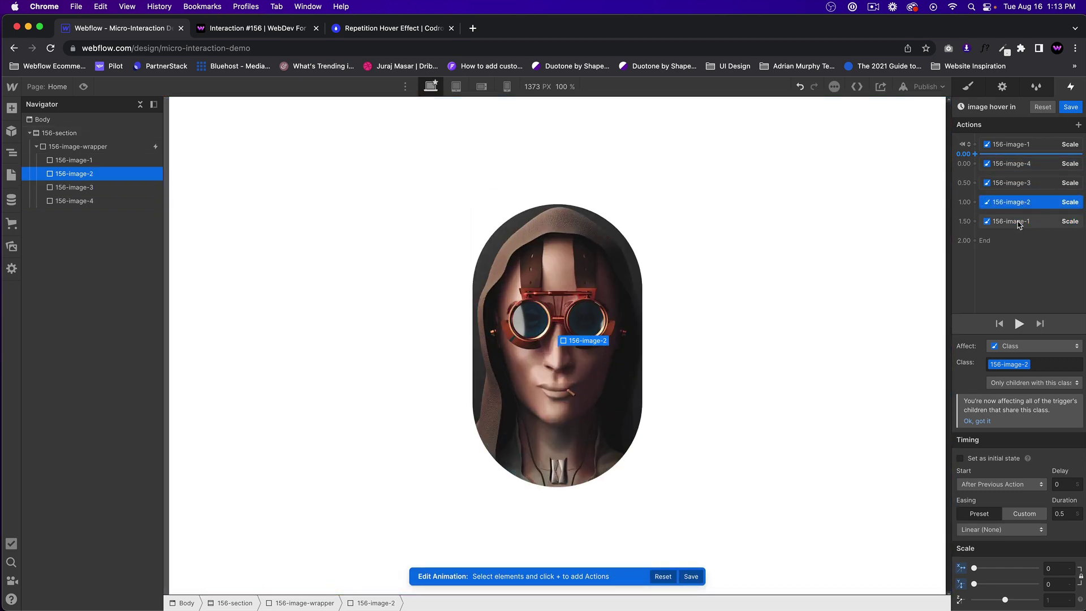
click(1018, 222)
click(1055, 569)
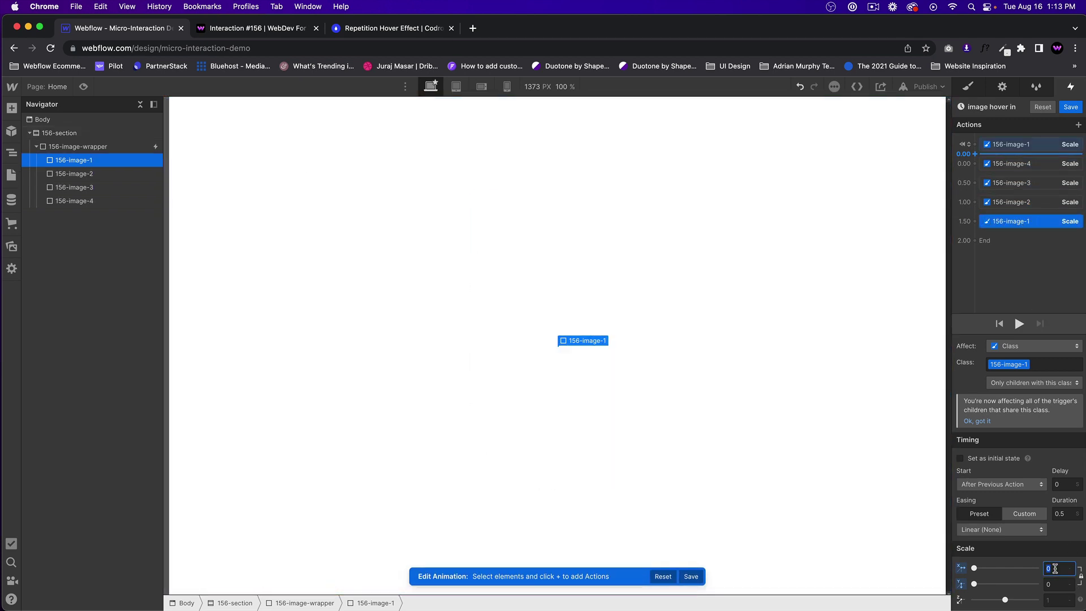
key(Return)
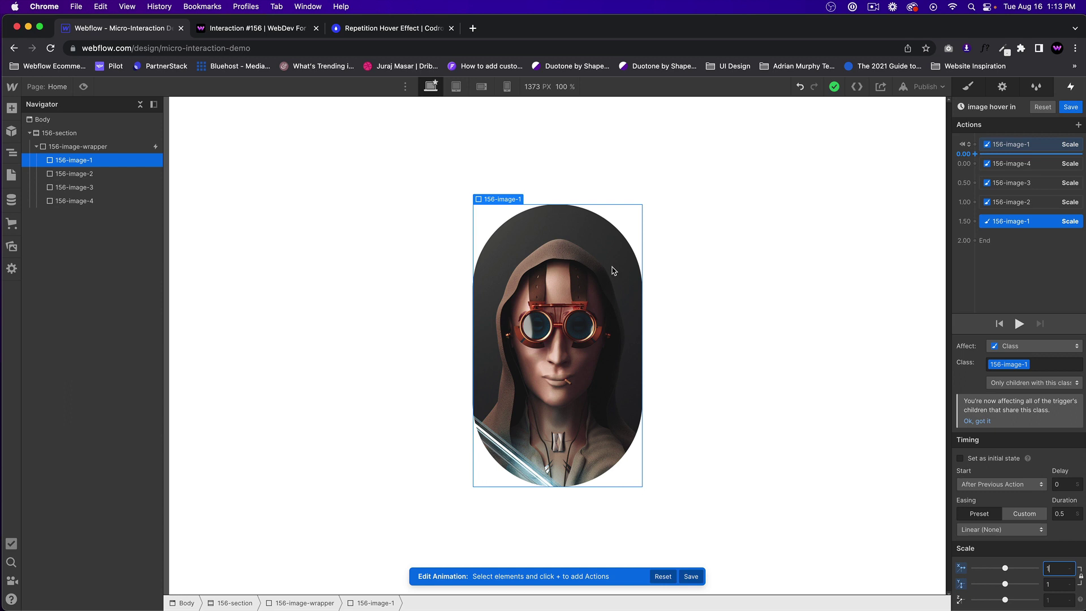
- Group the 156-image-3, 156-image-2 and last 156-image-1 Scale actions to start together with the 156-image-4 action at 0.00 s
mouse_move(614, 270)
mouse_down()
mouse_move(1030, 178)
mouse_move(1019, 170)
mouse_move(1021, 208)
mouse_move(1035, 170)
mouse_up()
click(1028, 184)
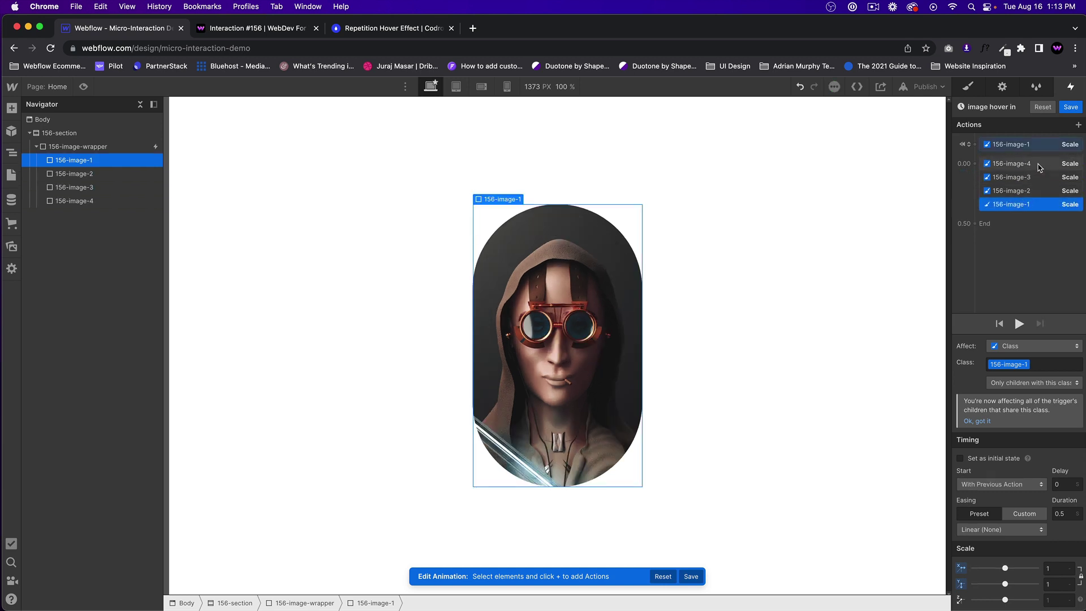
click(1038, 165)
click(1037, 178)
click(1036, 192)
click(1035, 206)
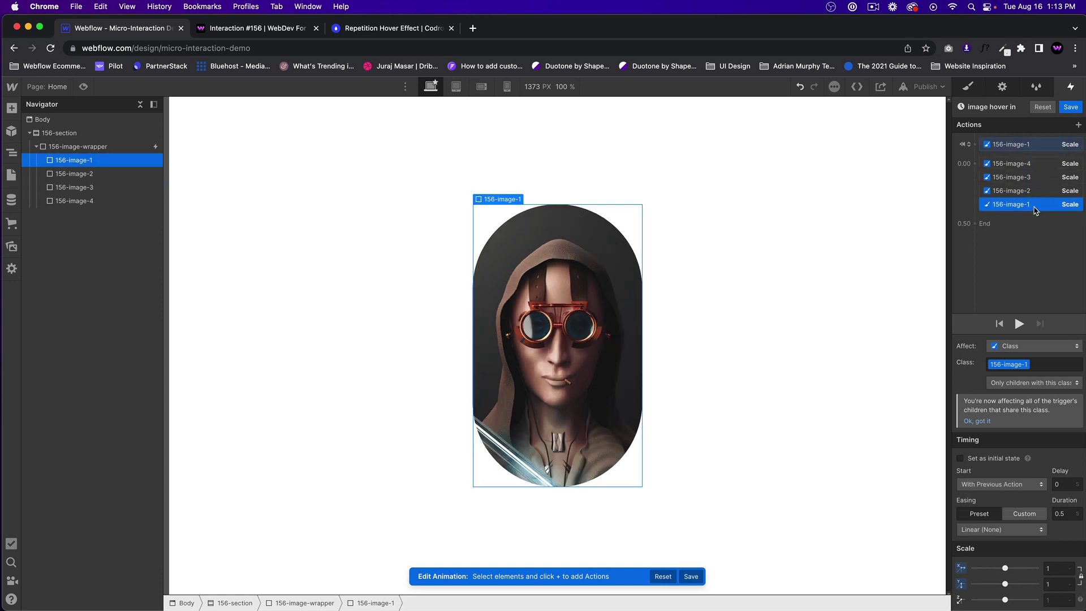
- Set all four simultaneous Scale actions to a 0.5 s duration with Ease In Out easing, and preview the page
click(1029, 165)
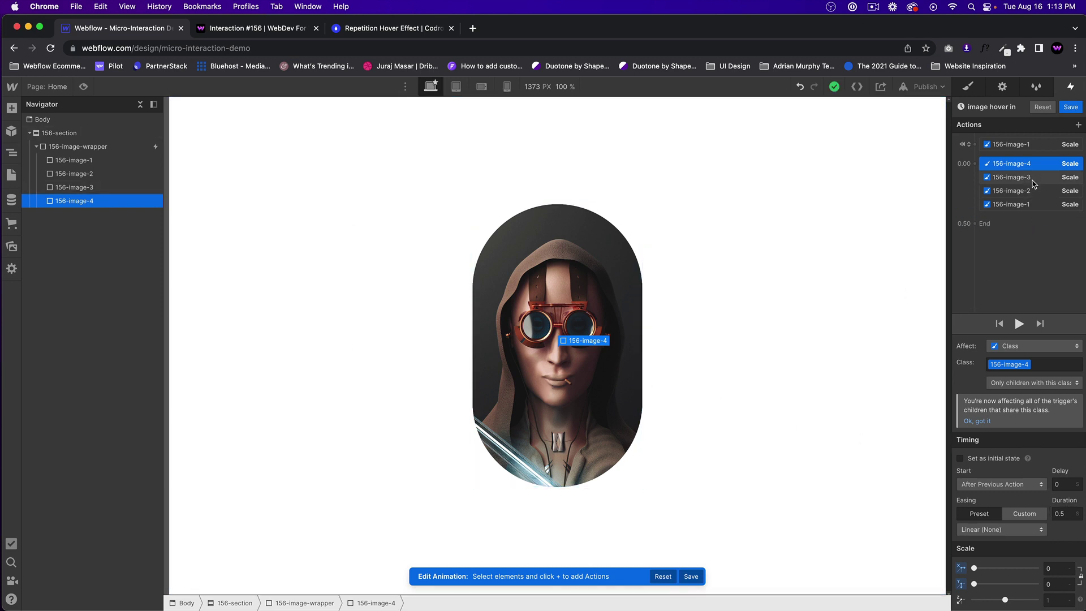
shift+click(1027, 205)
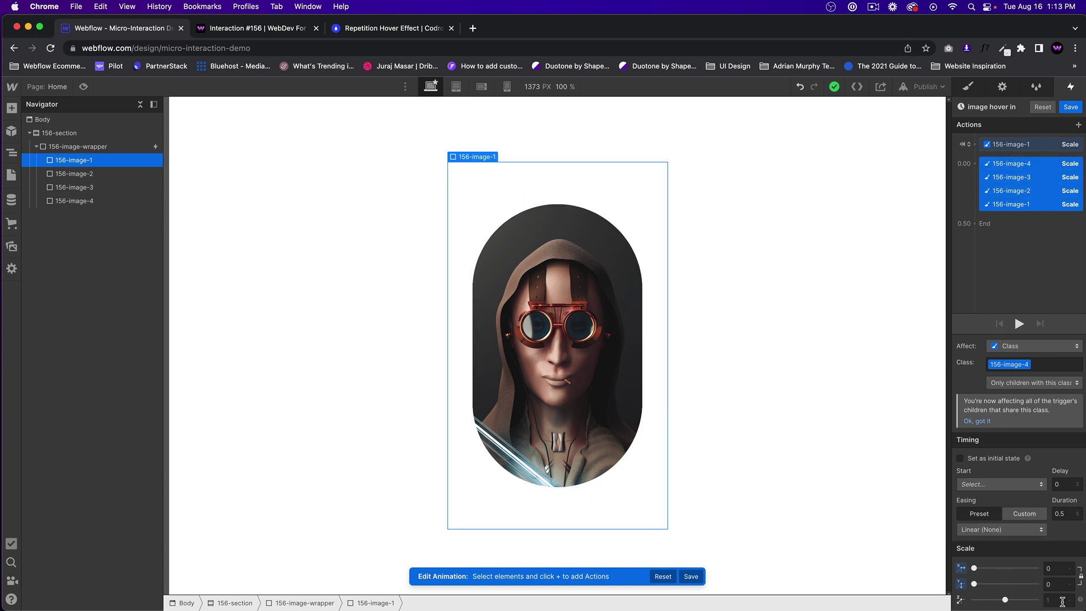
click(1059, 513)
text(0.5)
click(996, 530)
click(1013, 157)
click(1018, 258)
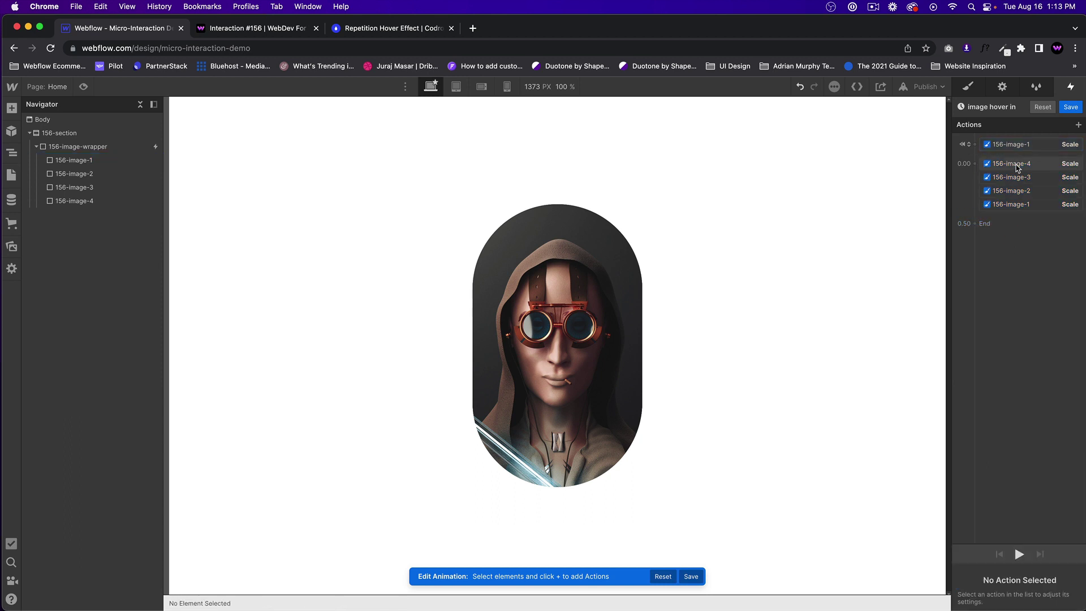
click(83, 87)
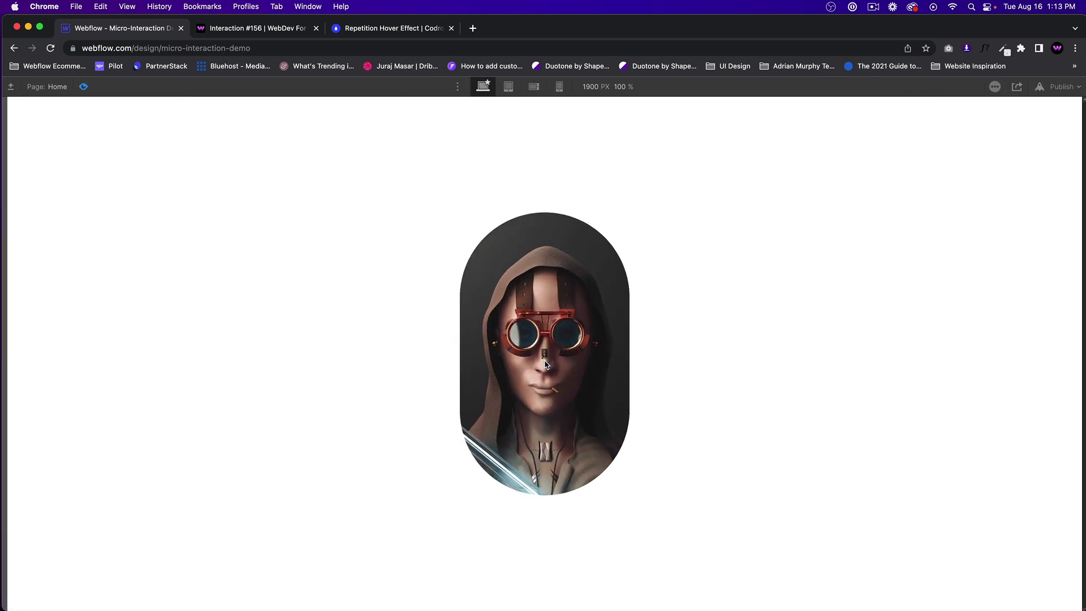
click(83, 86)
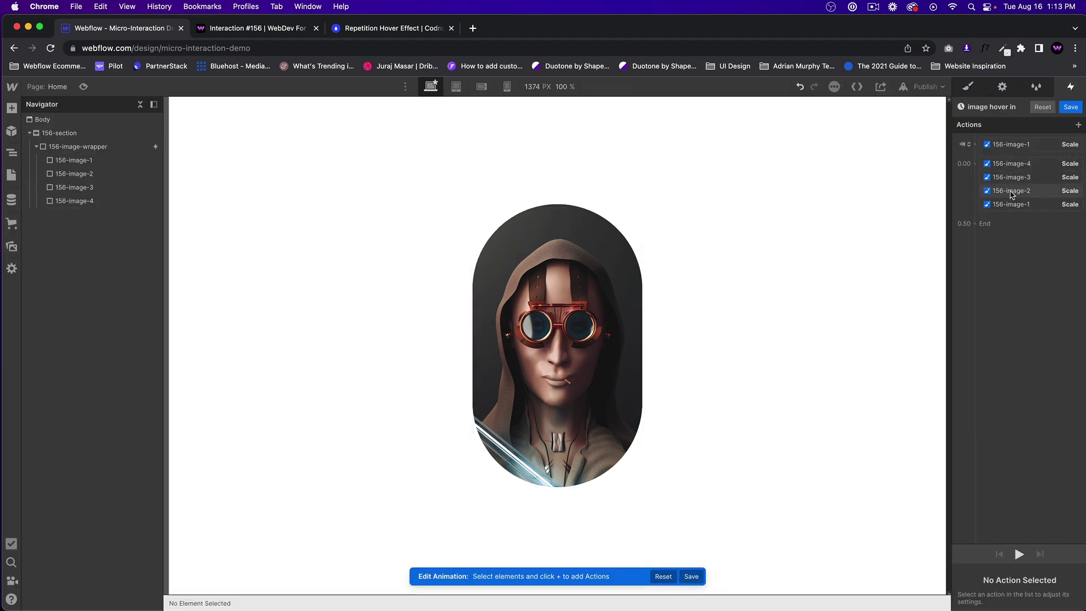
- Set the start delay of the 156-image-3 Scale action to 0.1 s and of the 156-image-2 Scale action to 0.2 s
click(1015, 165)
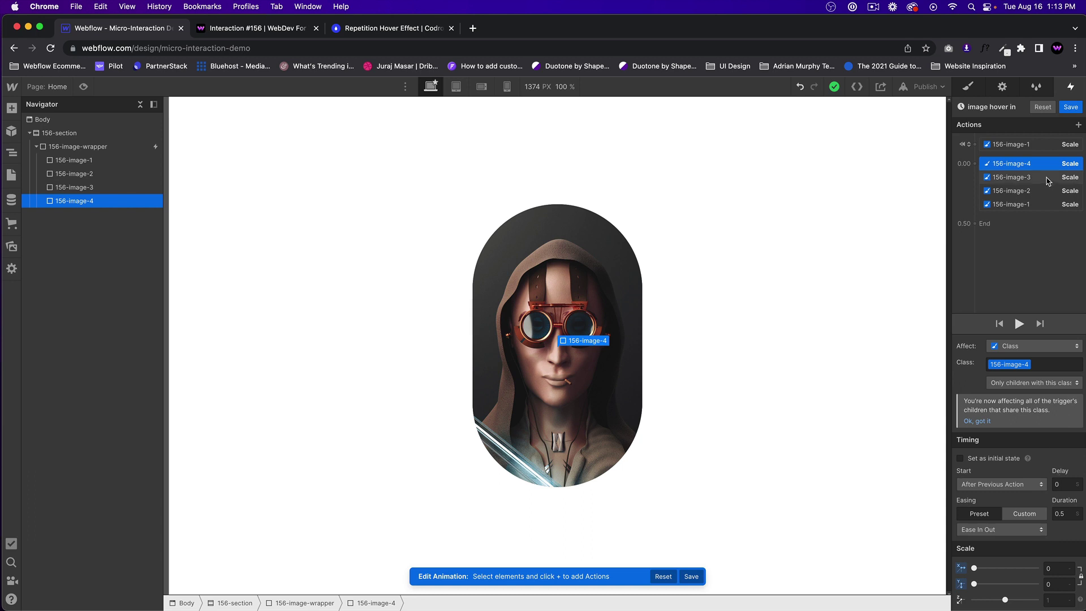
click(1047, 178)
click(1052, 483)
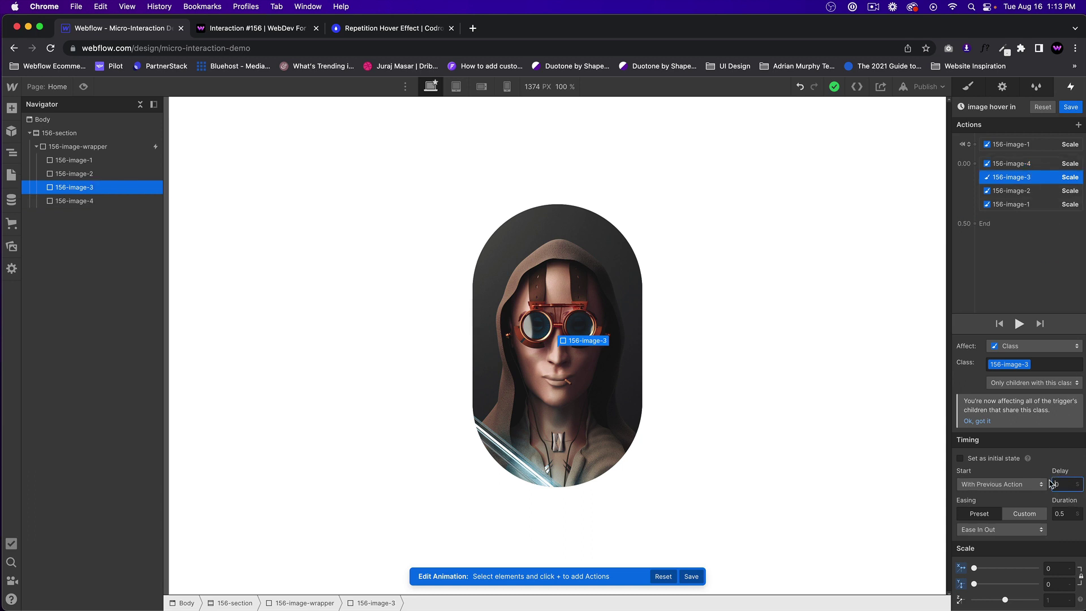
text(.1)
key(Return)
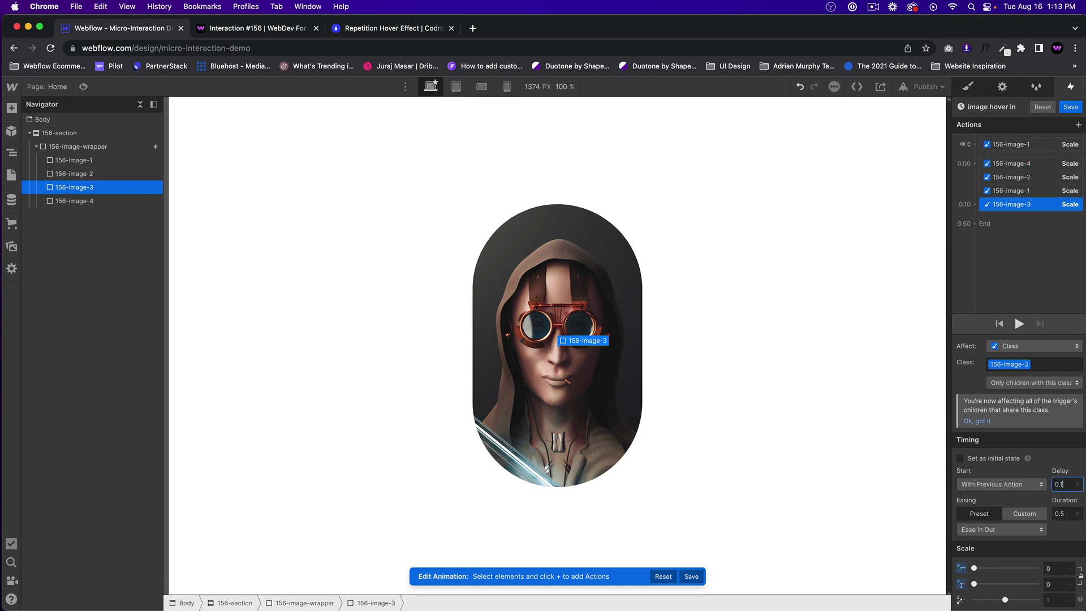
click(1031, 180)
click(1063, 482)
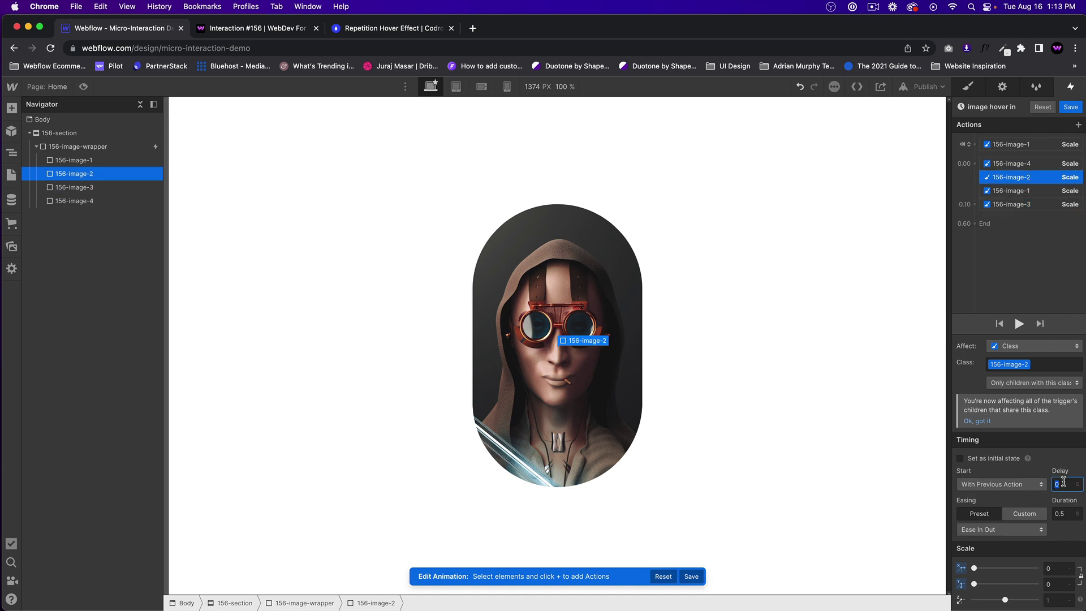
text(.2)
key(Return)
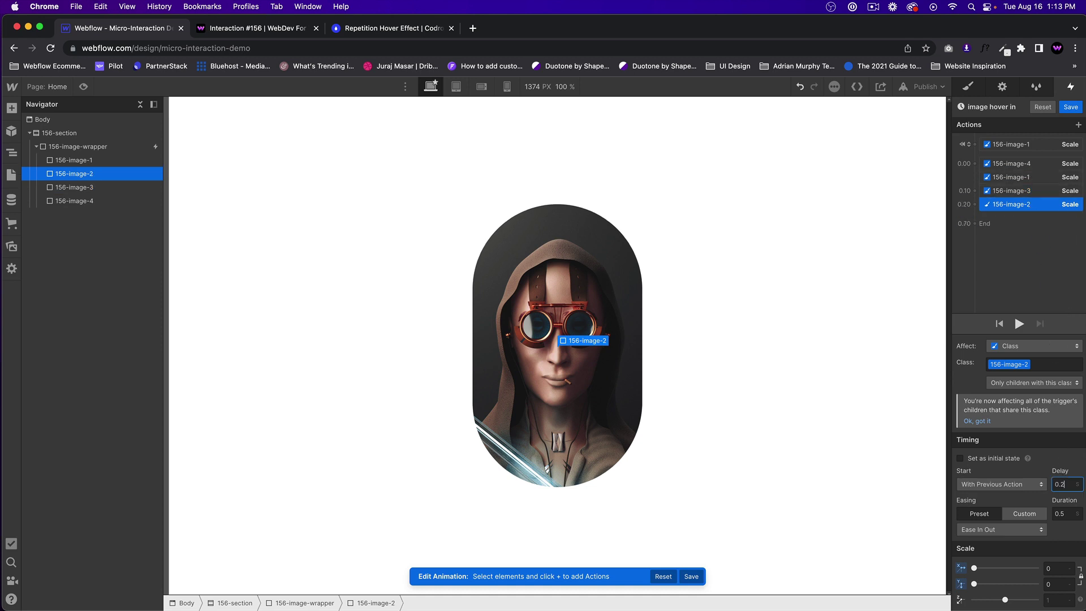
- Check the order of the staggered Scale actions and set the final 156-image-1 action's delay to 0.3 s
click(1010, 192)
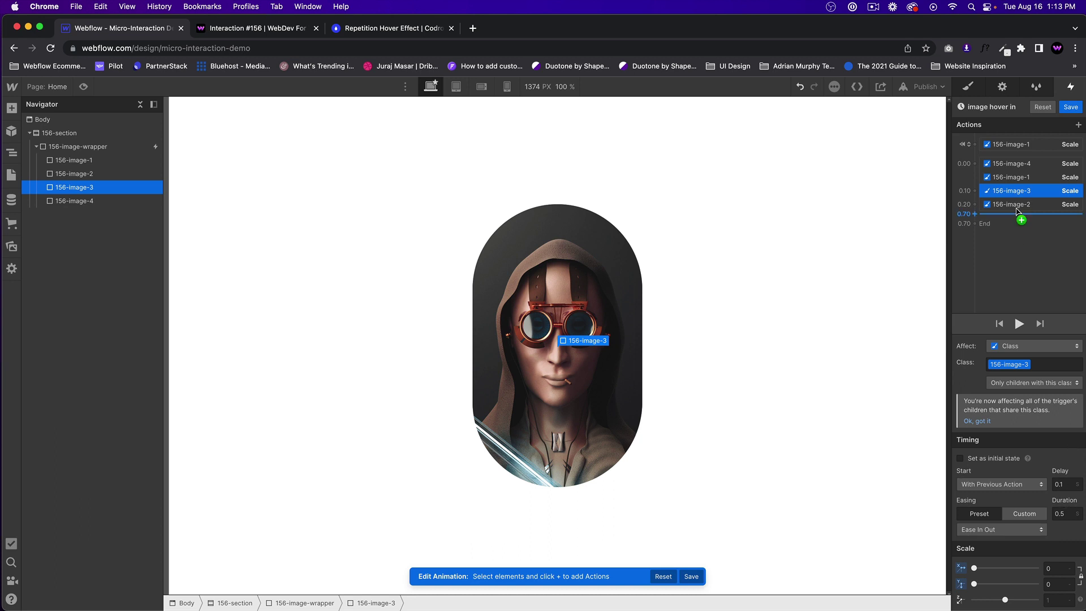
click(1019, 165)
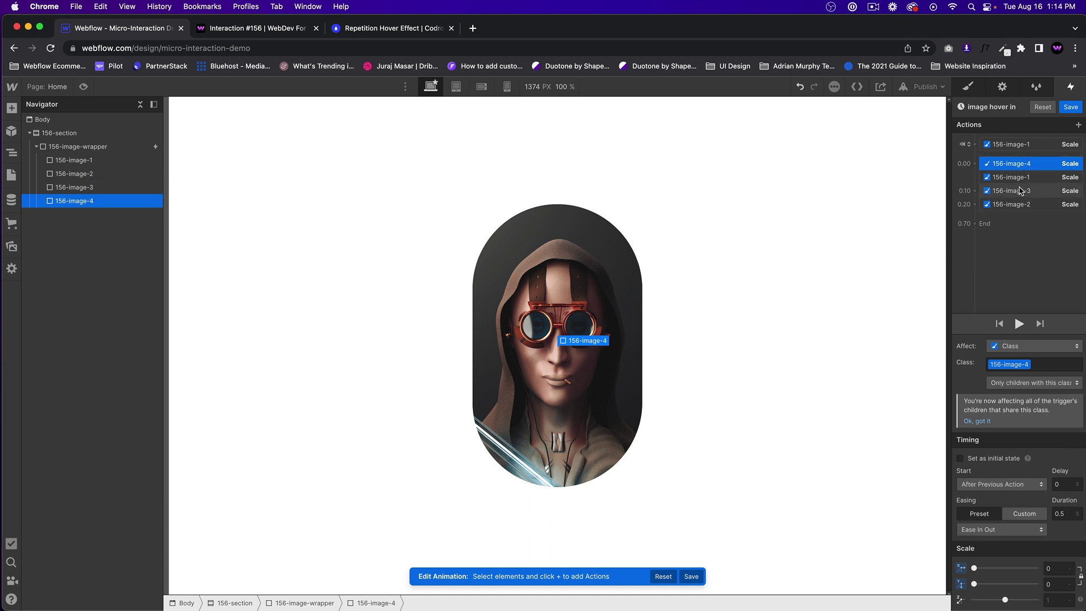
click(1021, 192)
click(1020, 204)
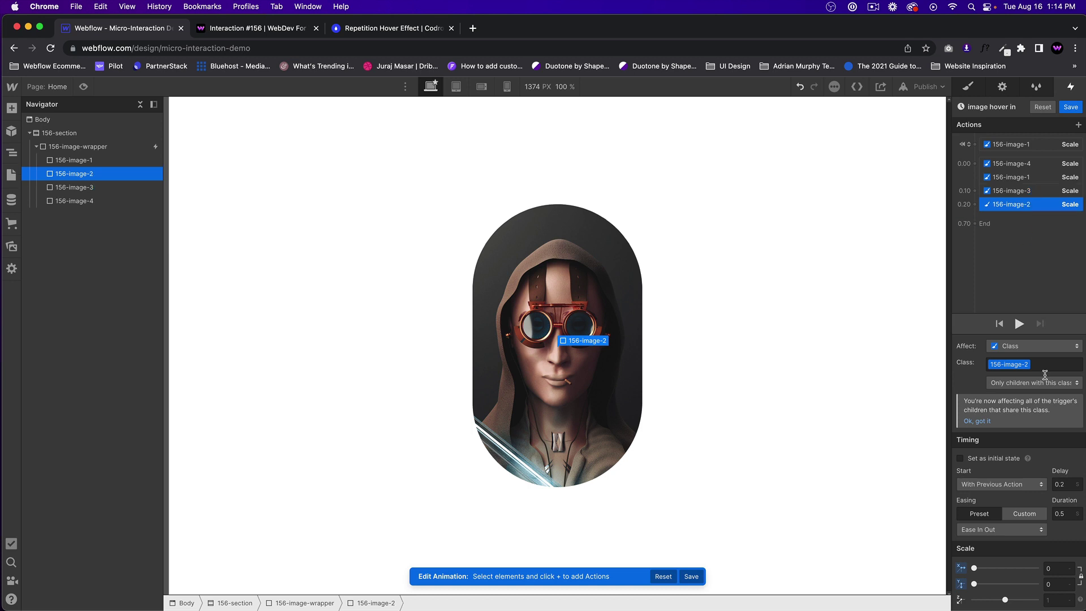
click(1021, 178)
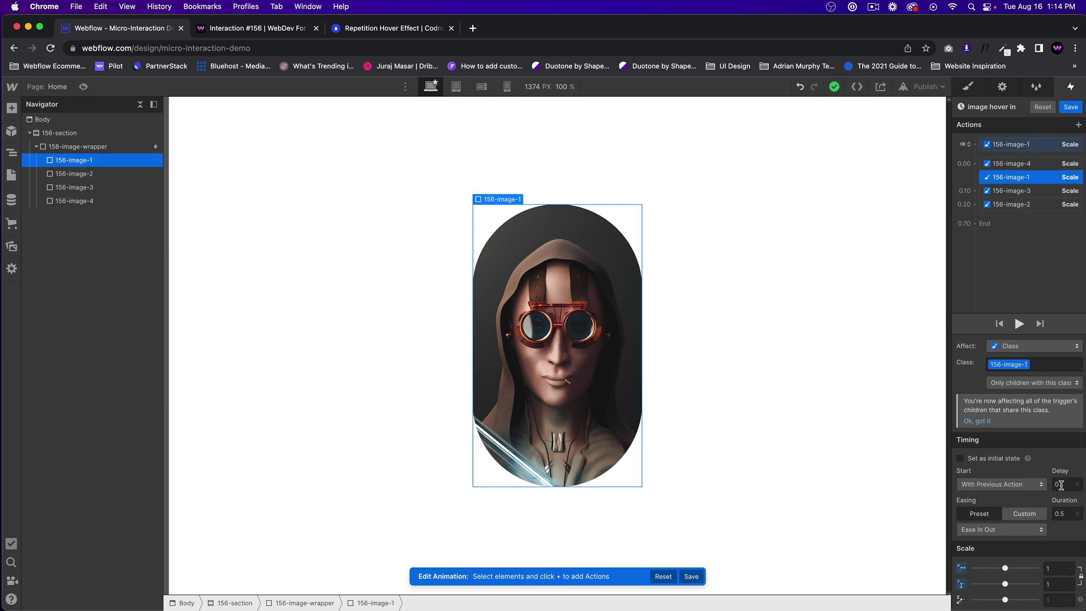
click(1061, 485)
text(0.3)
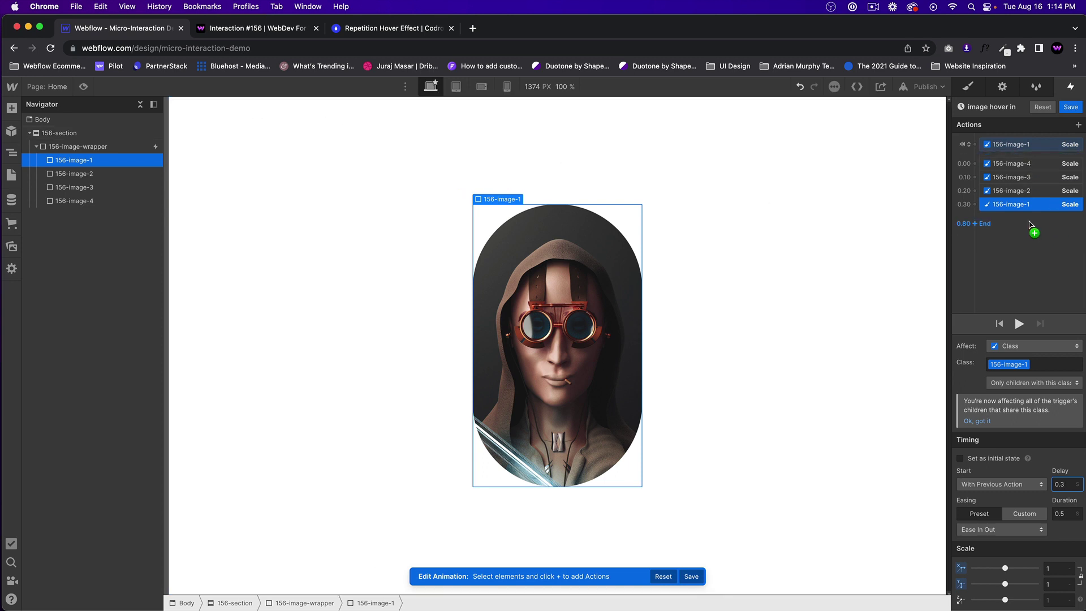
- Preview the staggered hover effect several times, return to the editor and save the image hover in animation
click(83, 87)
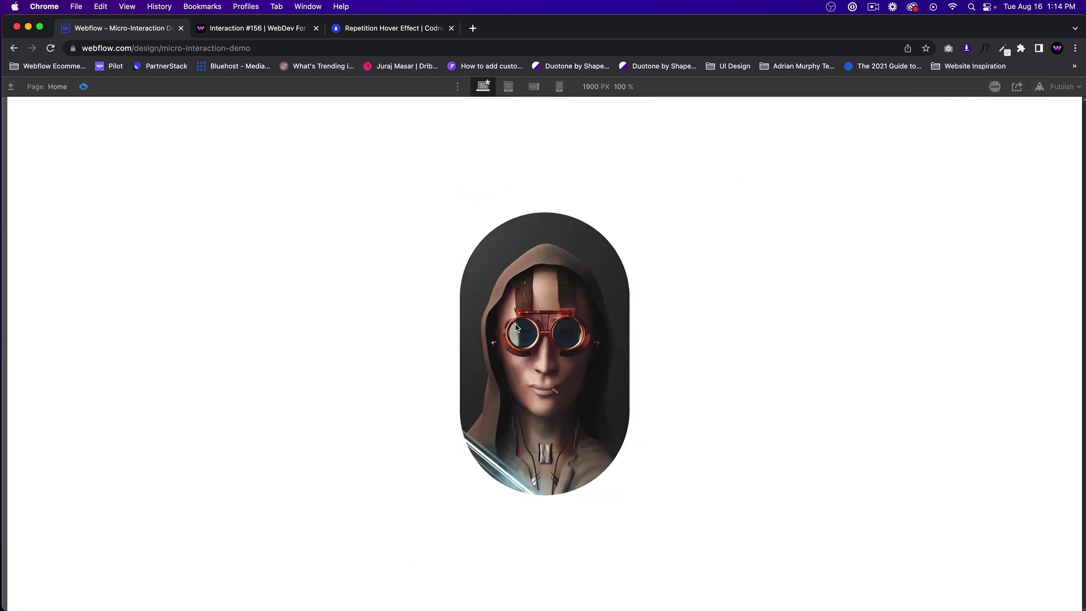
click(78, 89)
click(78, 88)
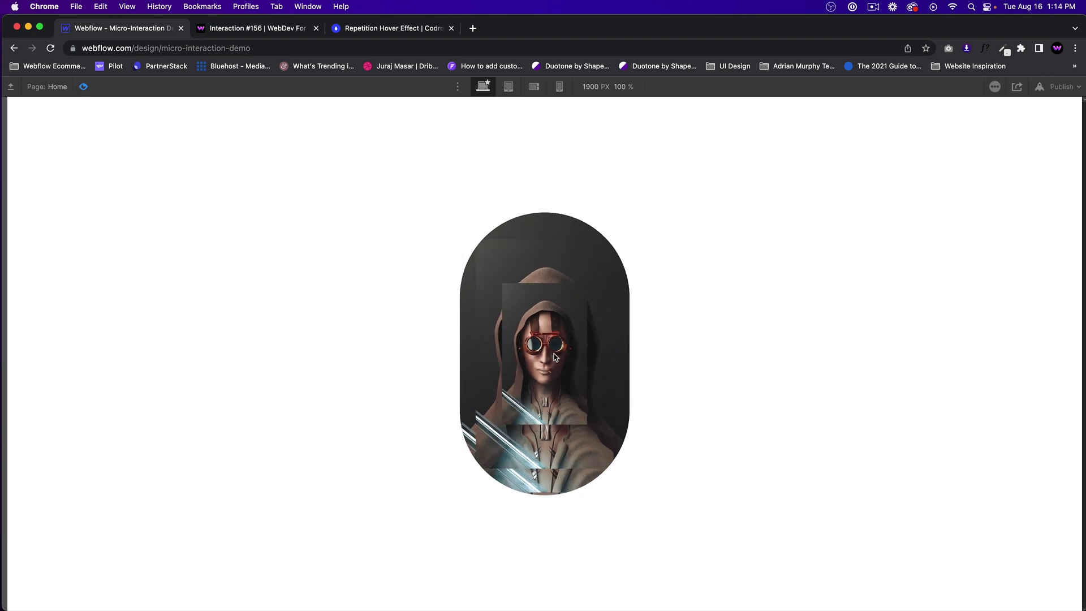
click(83, 88)
click(83, 88)
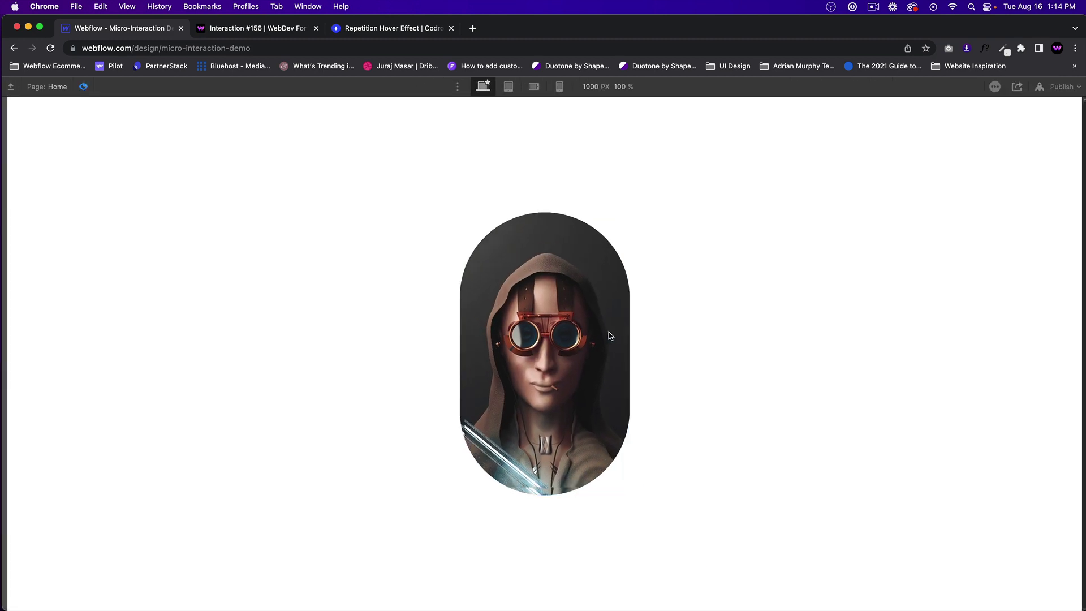
click(84, 89)
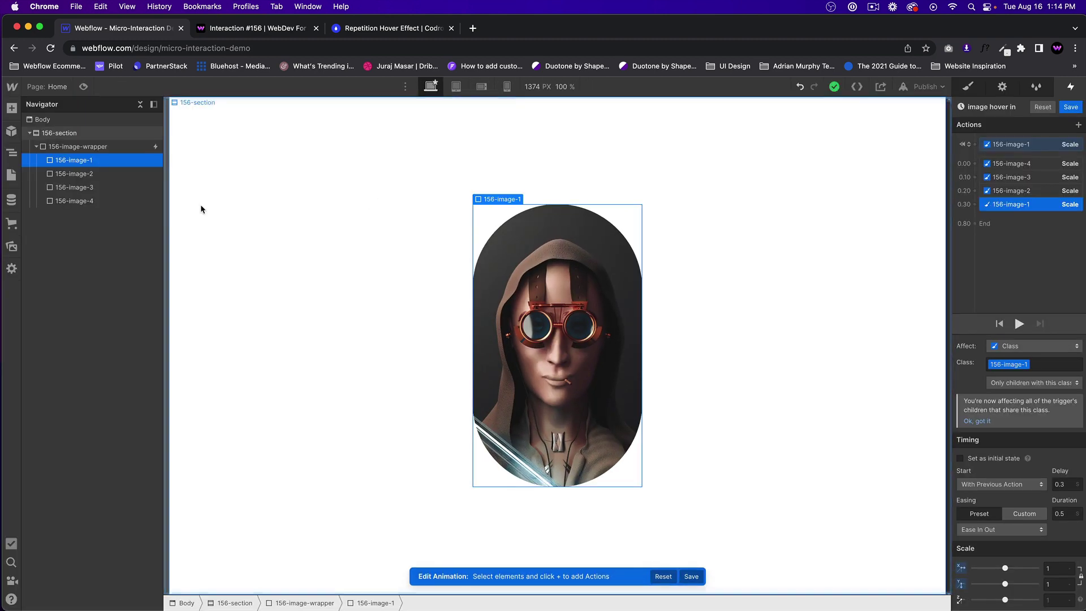
click(1070, 107)
- Set the border radius of the 156-image-1 layer to 300 px in its styles
click(969, 87)
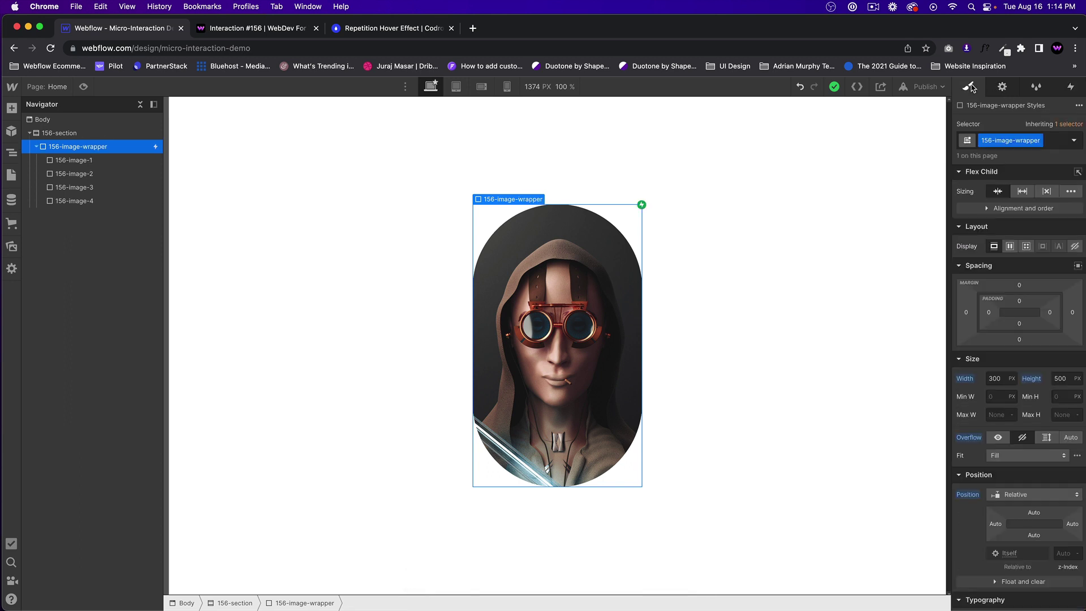
click(69, 161)
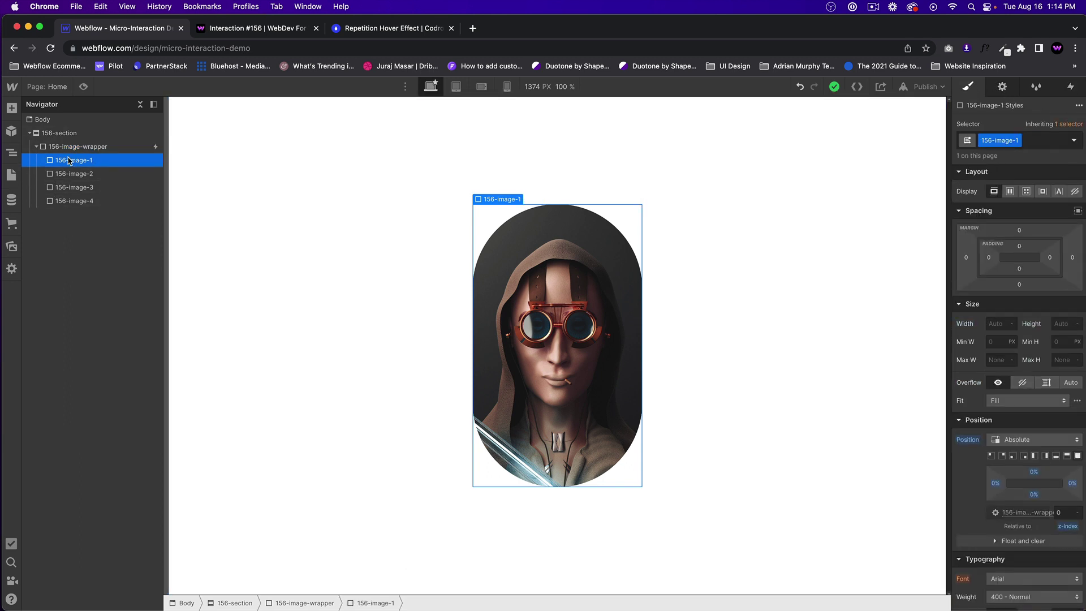
scroll(1045, 443, down, 8)
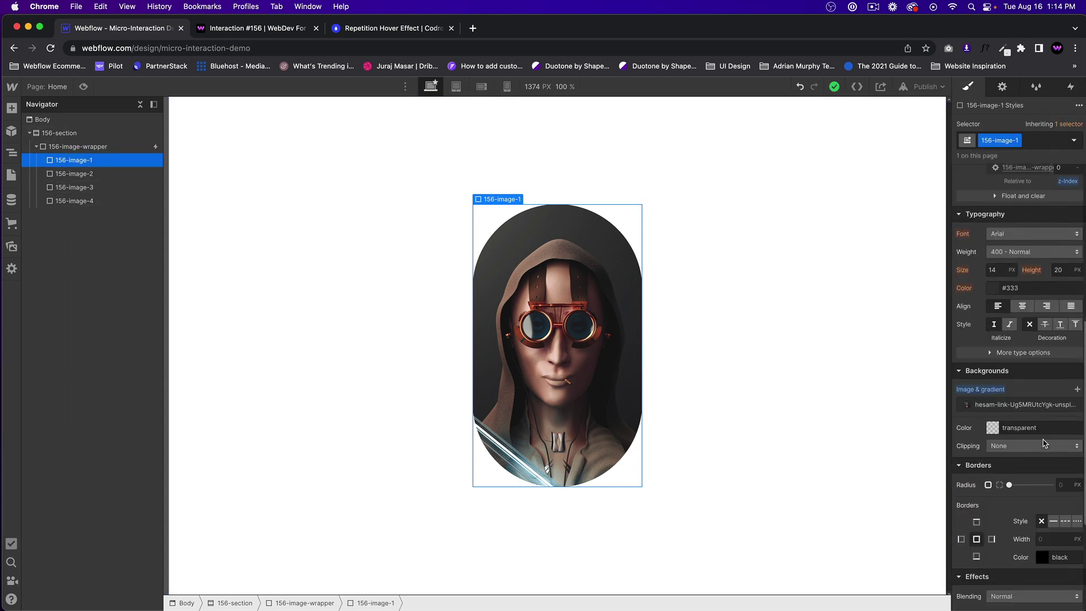
scroll(1044, 443, down, 1)
click(1057, 460)
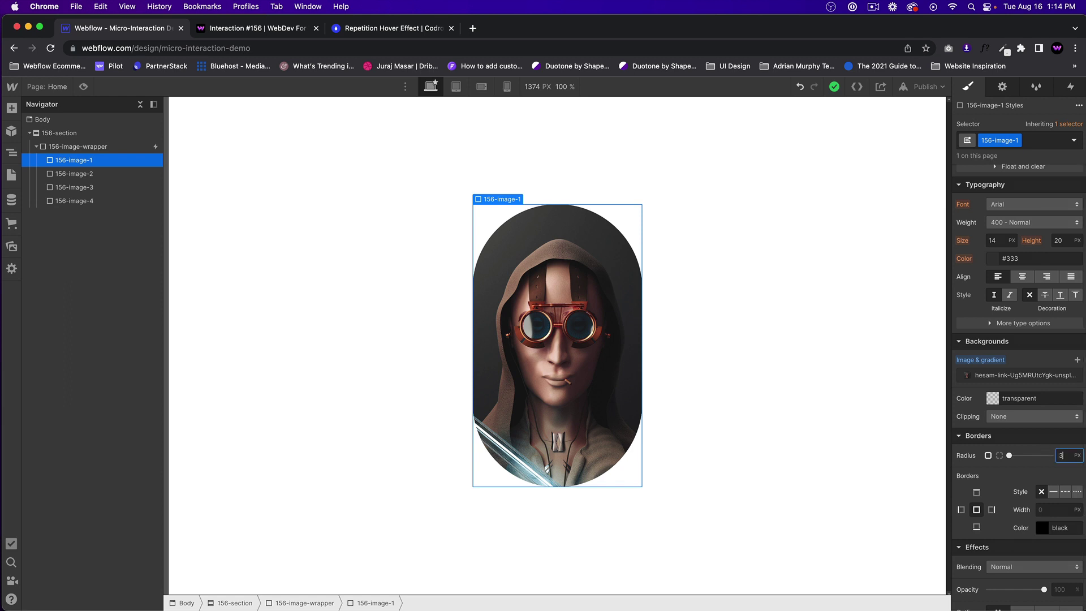
text(300)
- Apply the same 300 px border radius to the 156-image-2, 156-image-3 and 156-image-4 layers
click(93, 173)
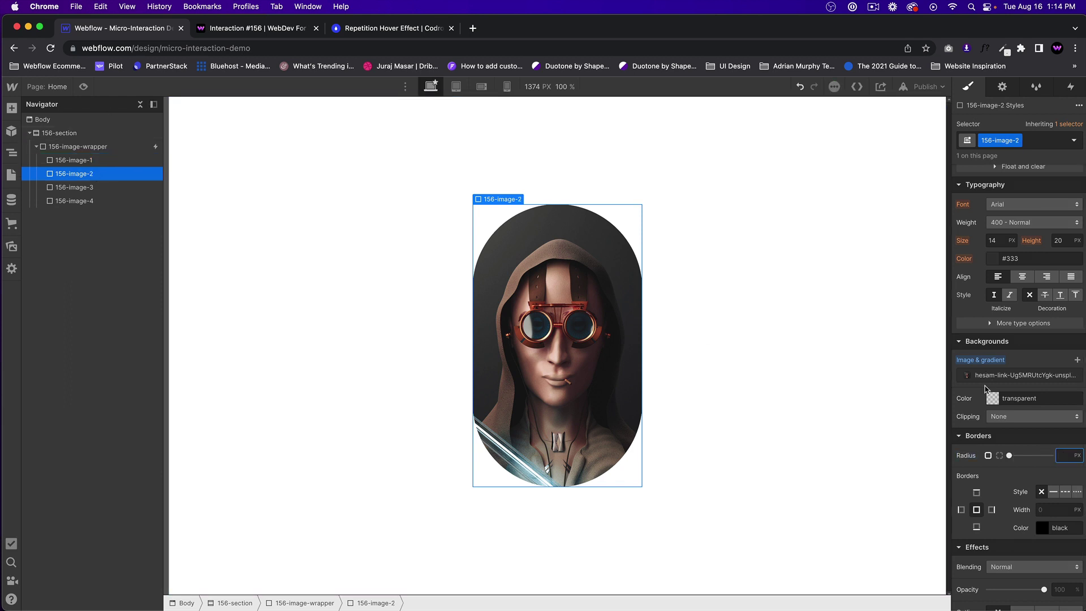
click(1056, 459)
click(85, 187)
click(1066, 456)
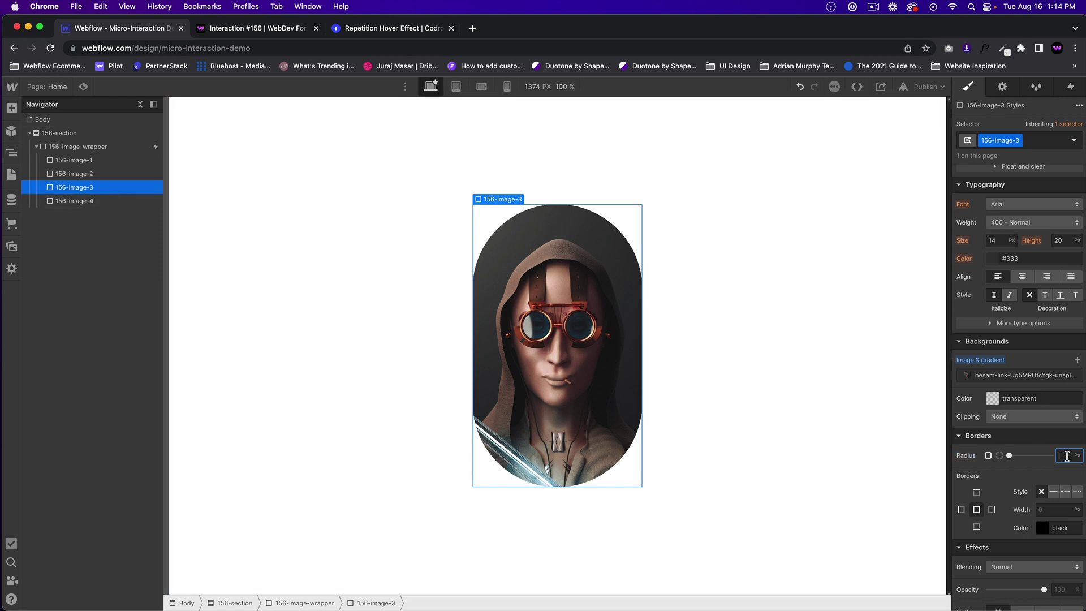
text(300)
click(74, 200)
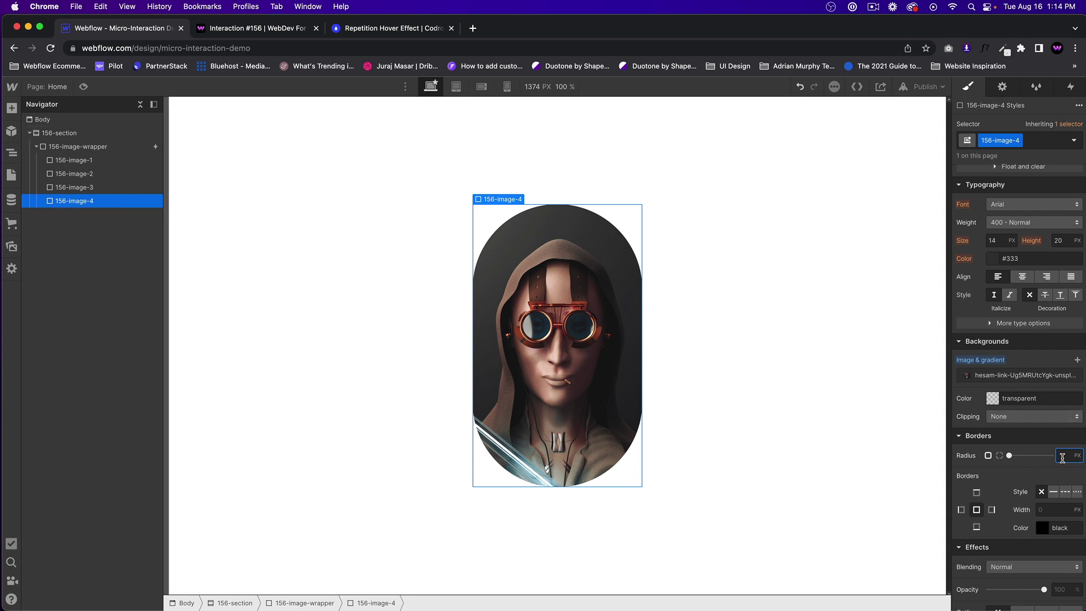
key(Return)
- Preview the hover animation with the rounded image layers a few times and return to the editor
click(83, 86)
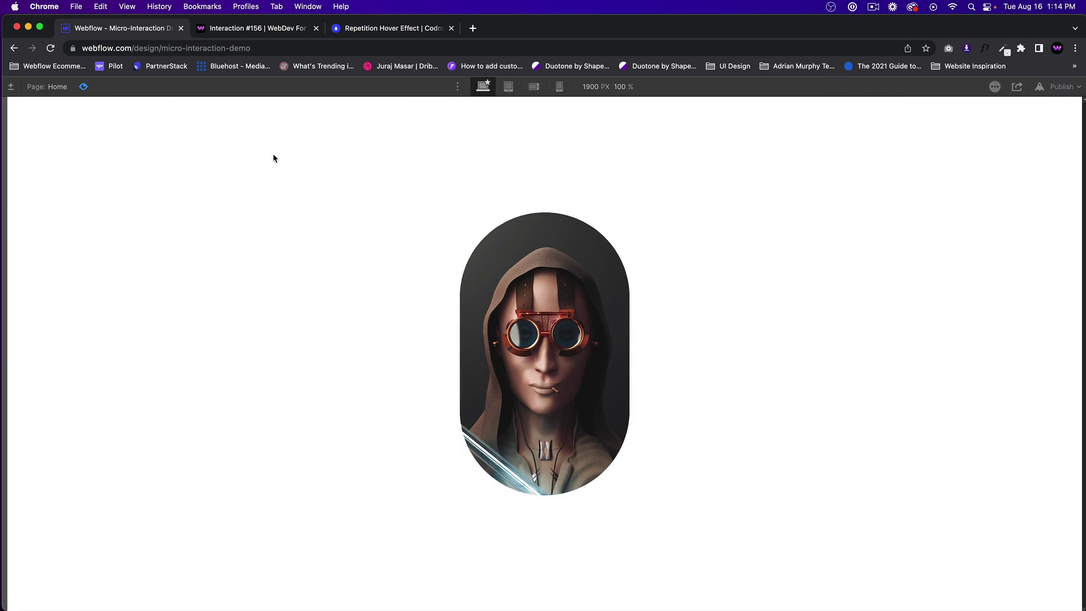
mouse_move(577, 326)
click(80, 91)
click(79, 91)
click(84, 87)
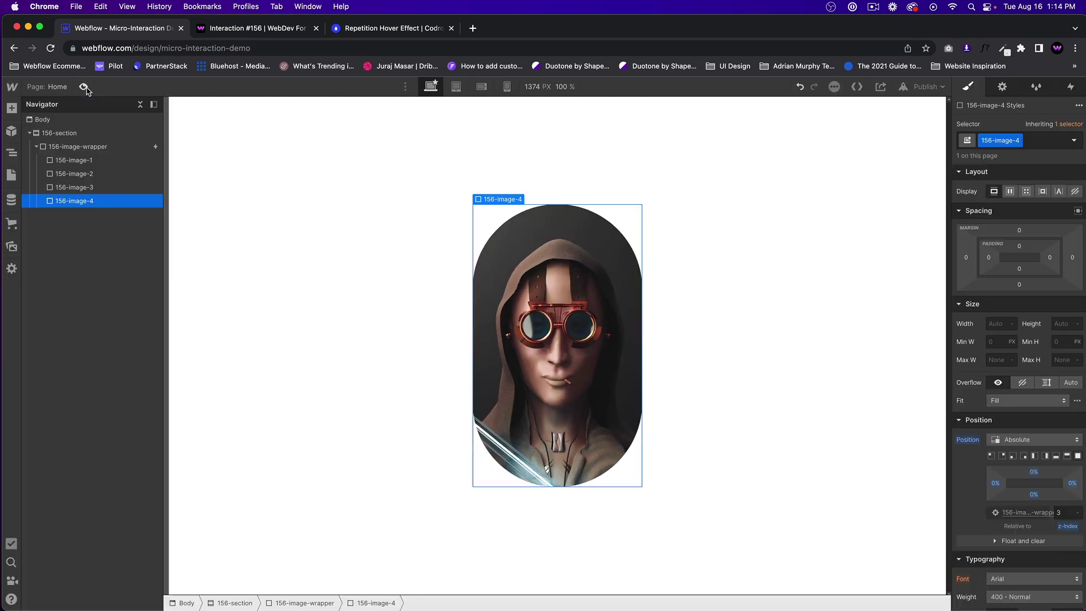
click(84, 88)
mouse_move(581, 340)
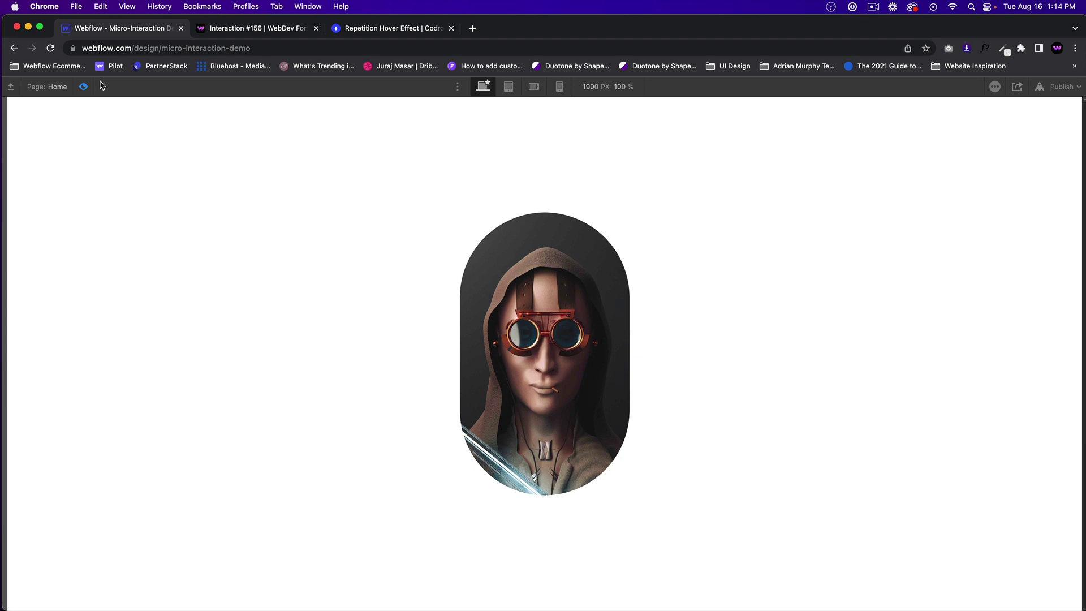
click(84, 87)
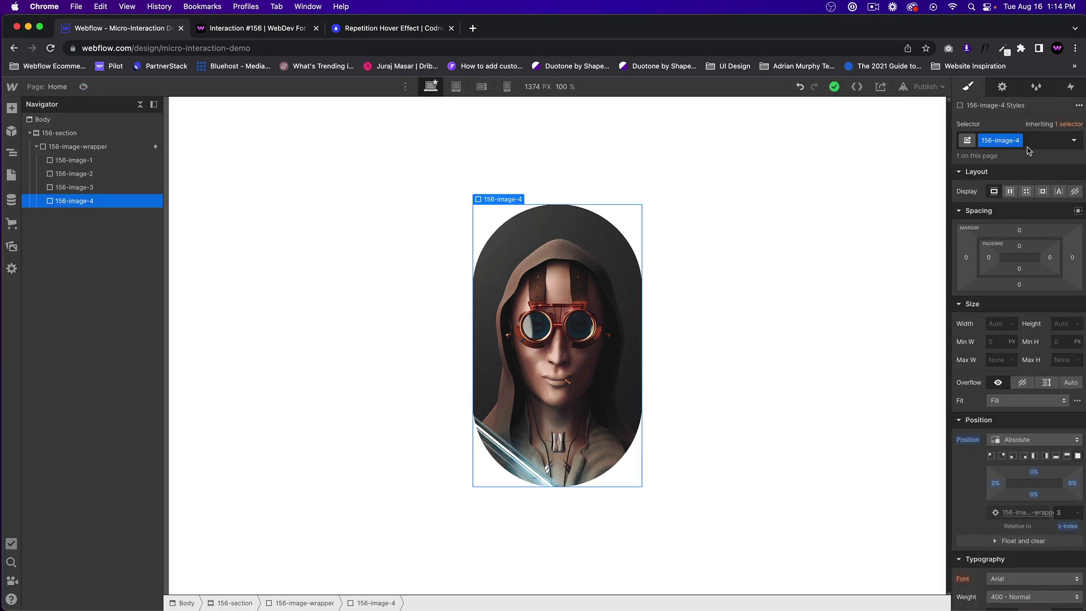
- Reopen the image hover in animation from the 156-image-wrapper's mouse hover trigger
click(1071, 87)
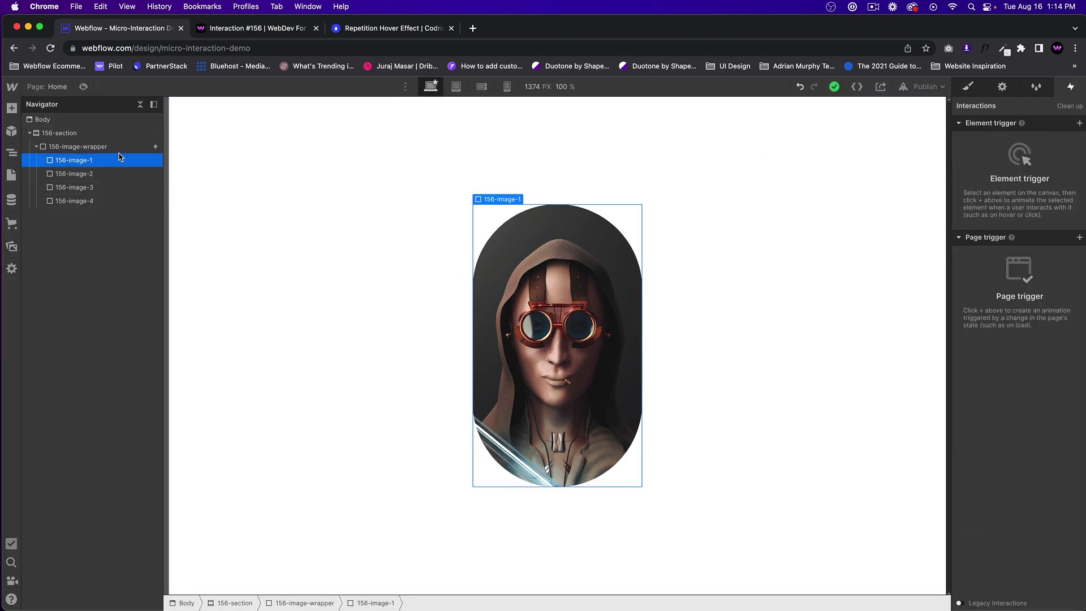
click(101, 147)
click(1001, 146)
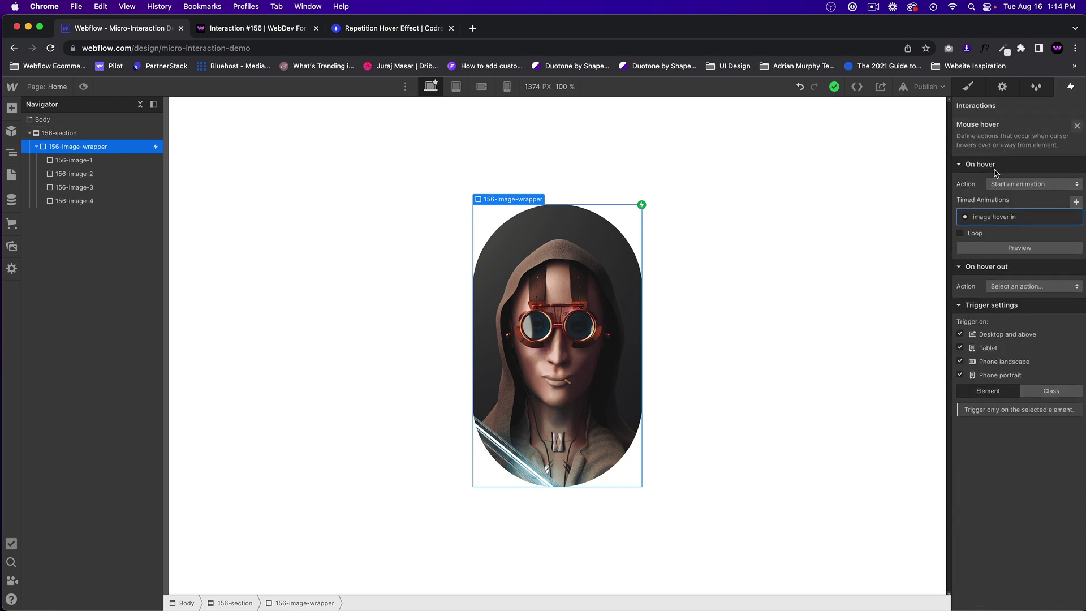
click(993, 217)
- Review the timing and scale settings of the initial 156-image-1 state and the four staggered Scale actions
click(1011, 163)
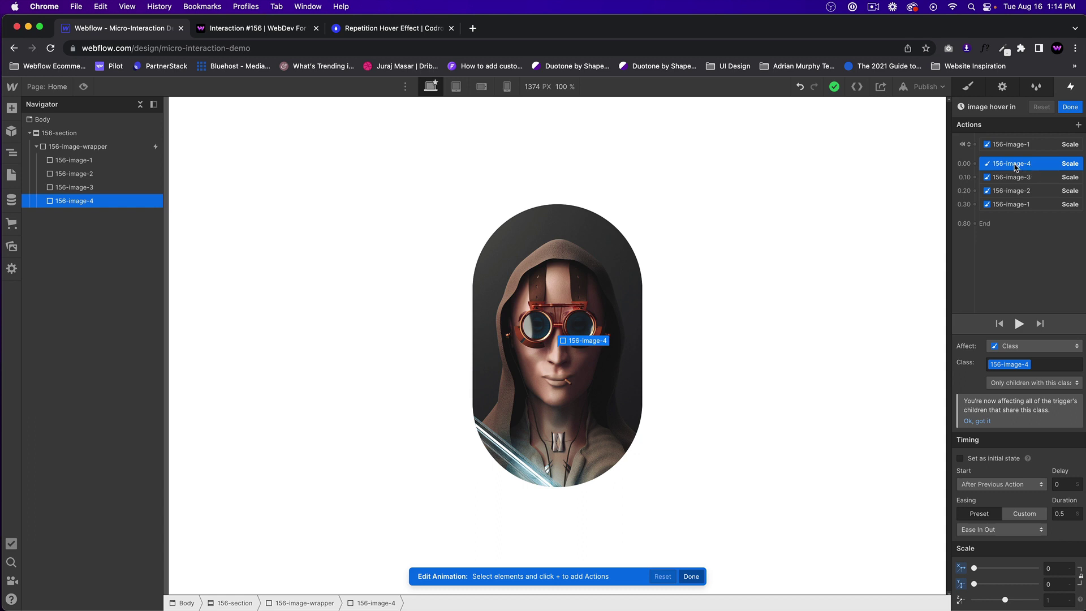
click(1018, 177)
click(1018, 191)
click(1018, 205)
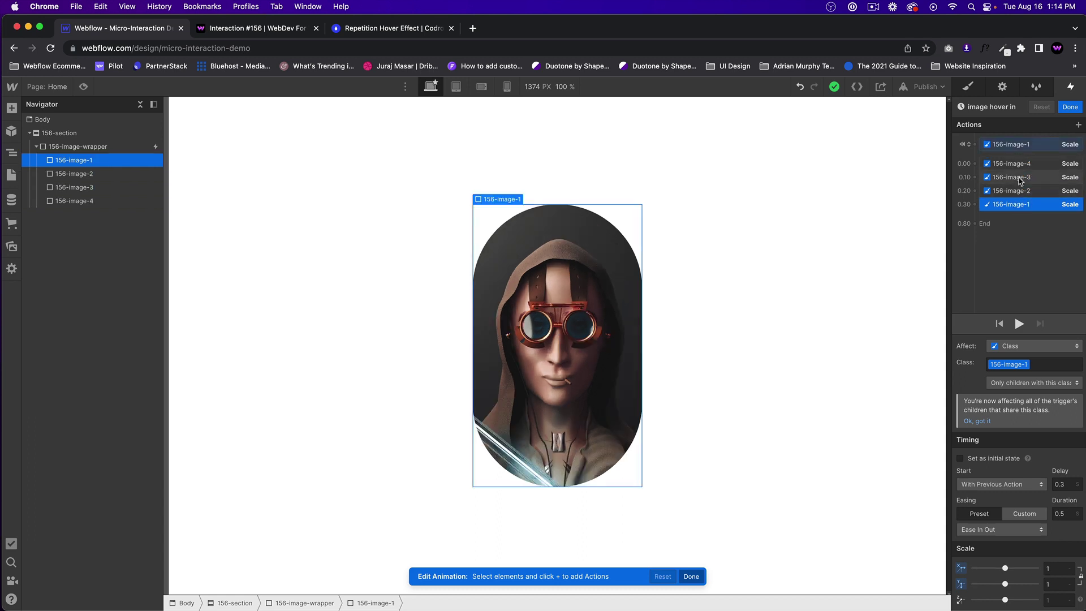
click(1020, 164)
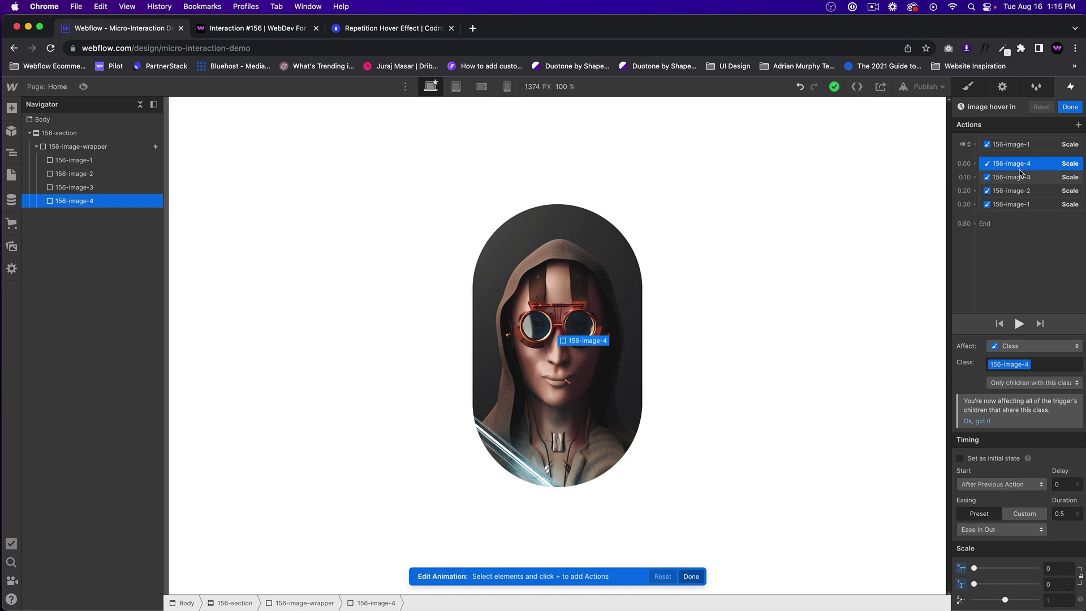
click(1021, 177)
click(1021, 192)
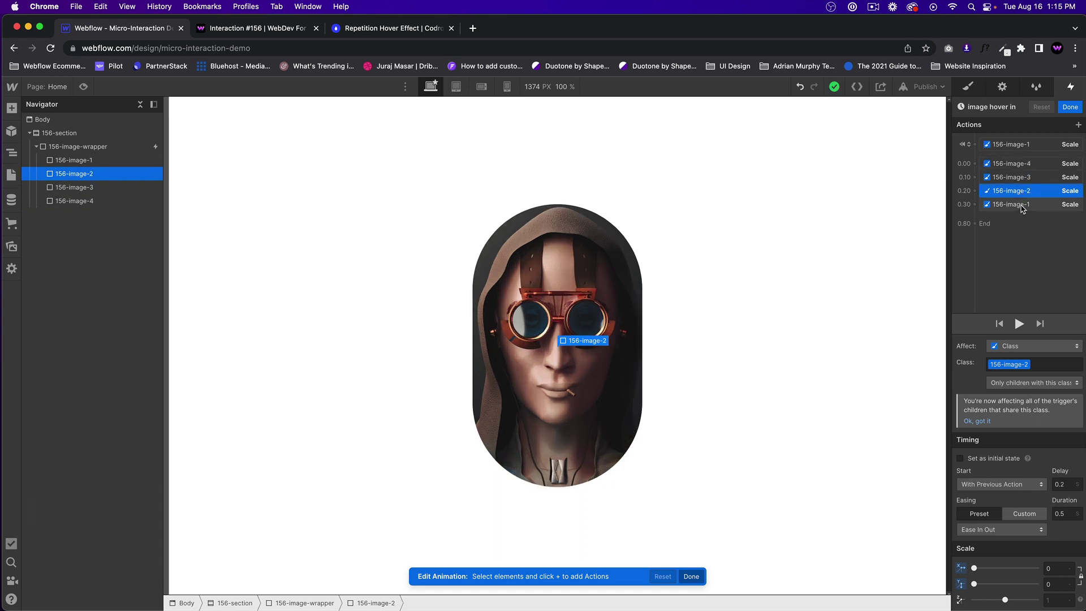
click(1022, 207)
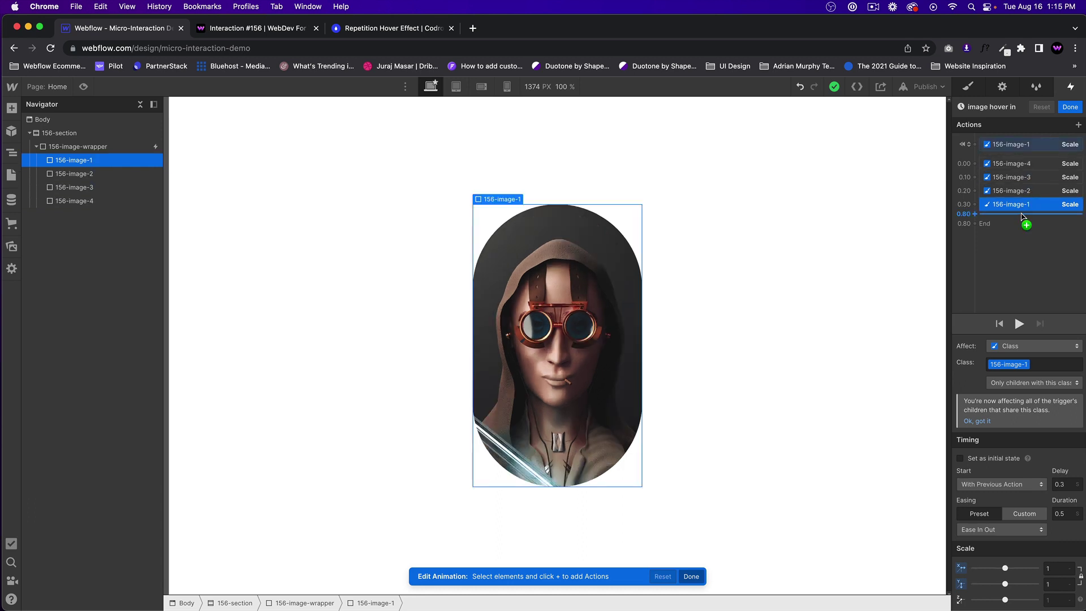
click(1023, 149)
click(1030, 204)
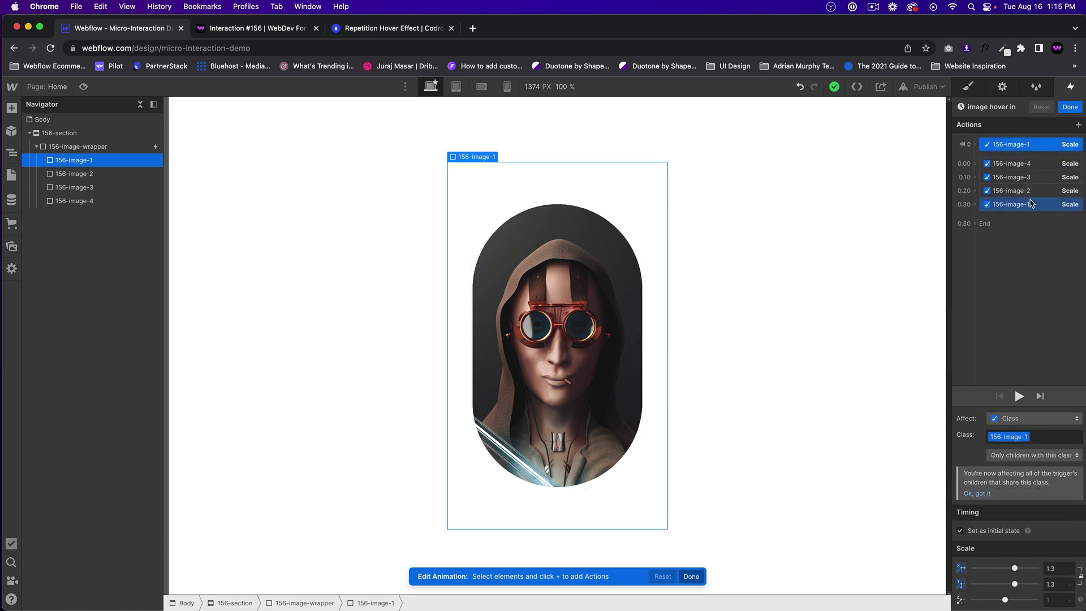
click(1028, 163)
click(1026, 177)
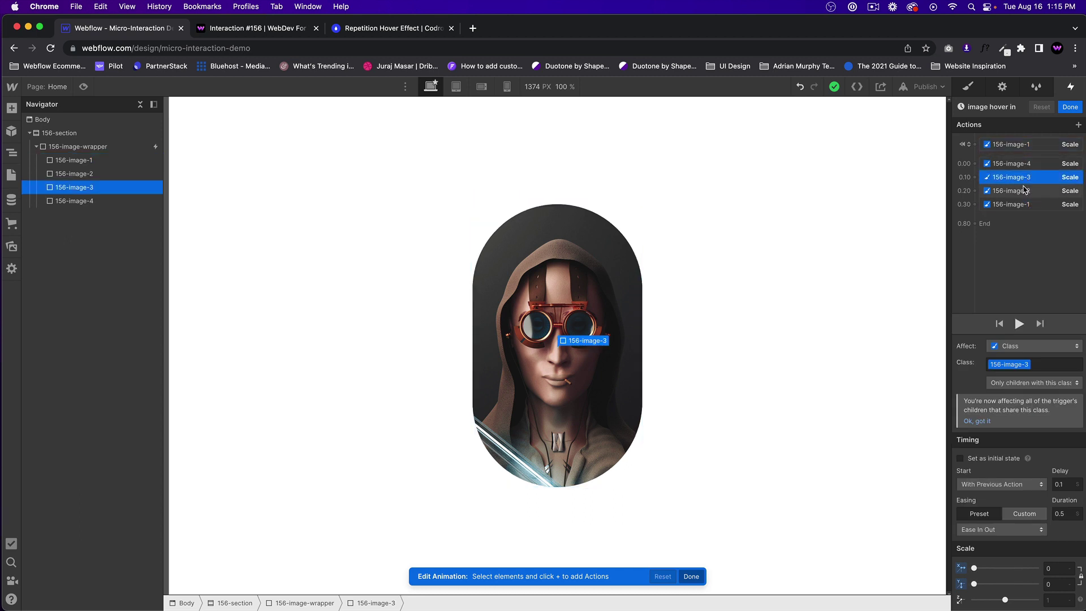
click(1025, 192)
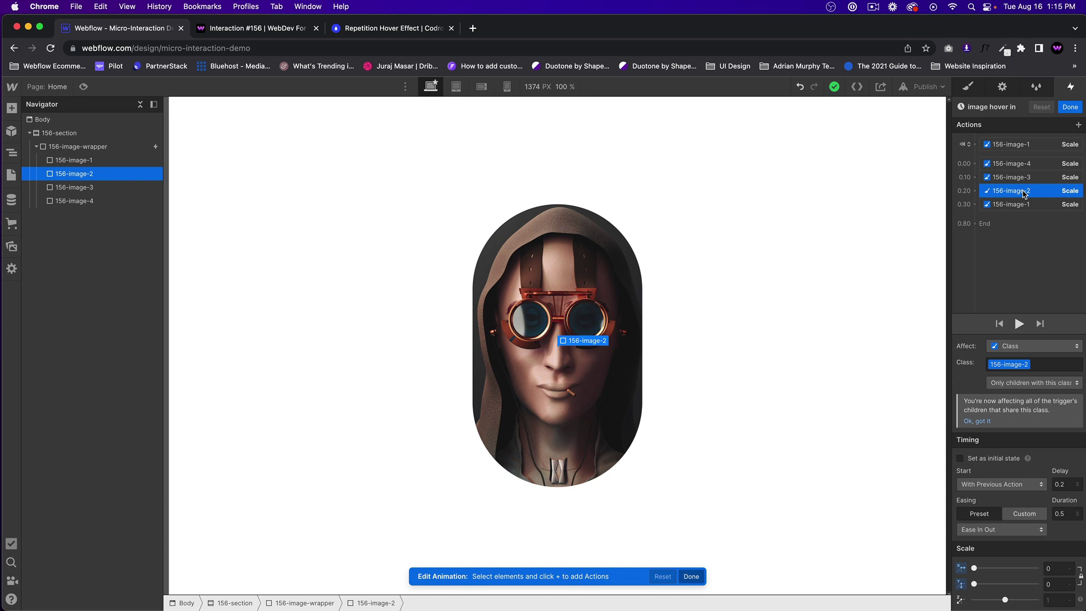
- Give the 156-image-wrapper a custom hover out animation by duplicating image hover in, and name the copy image hover out
click(1070, 107)
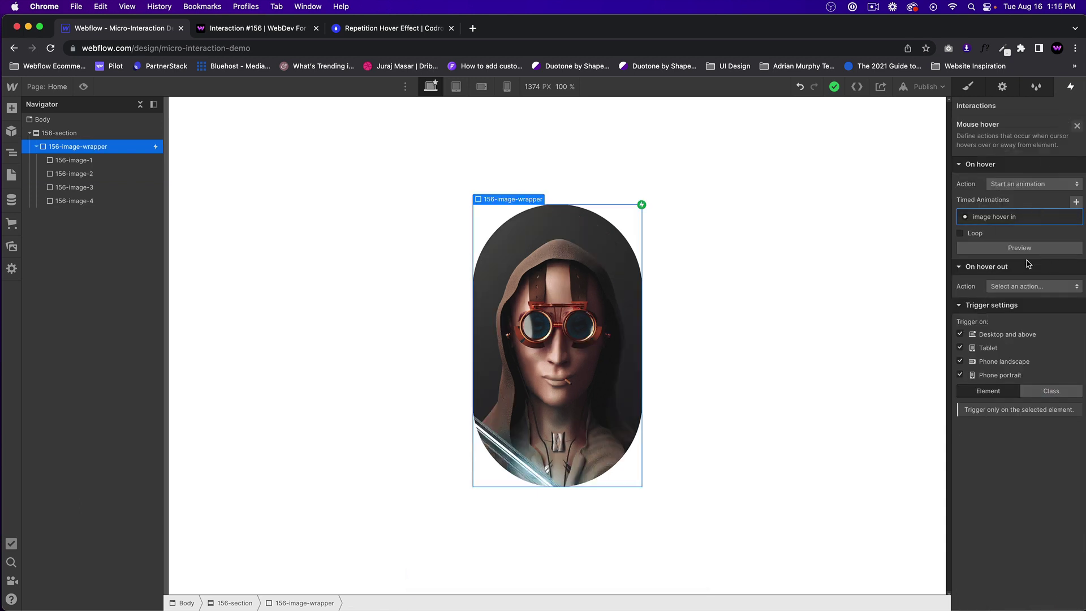
click(1025, 287)
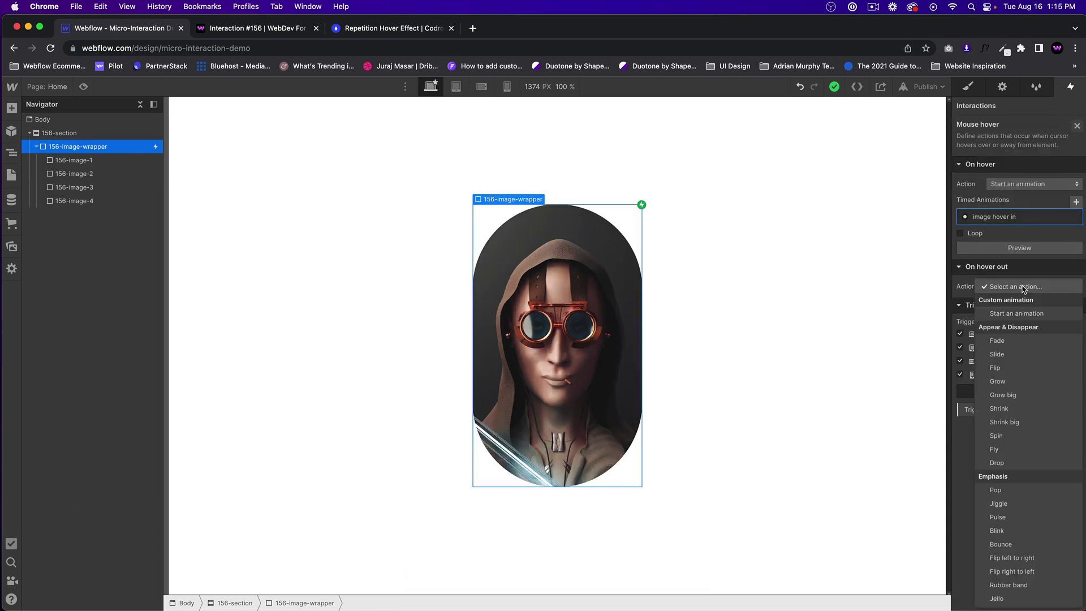
click(1015, 300)
click(1073, 320)
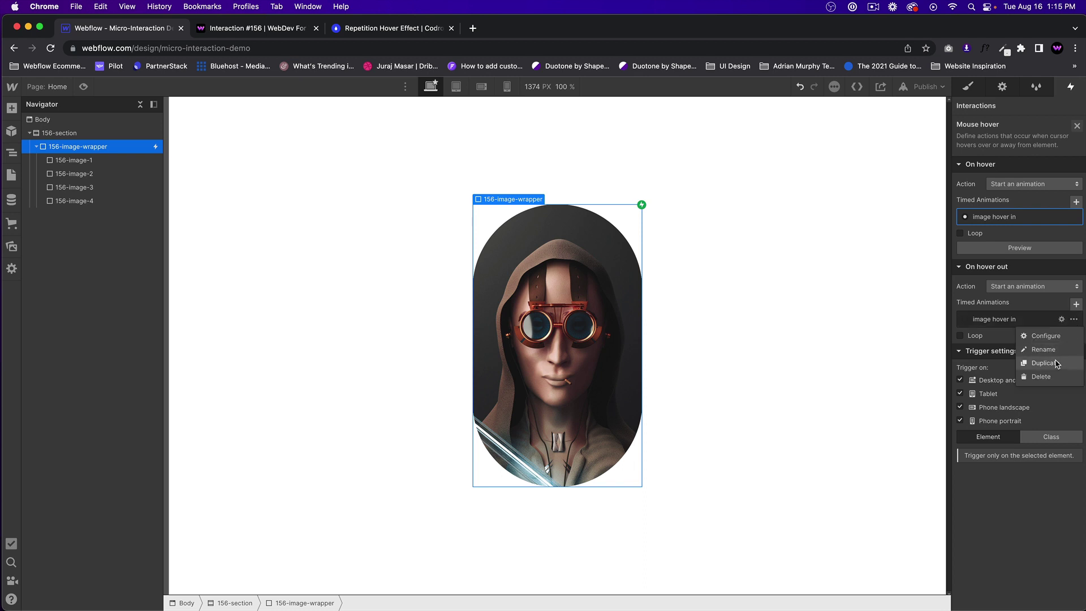
click(1055, 363)
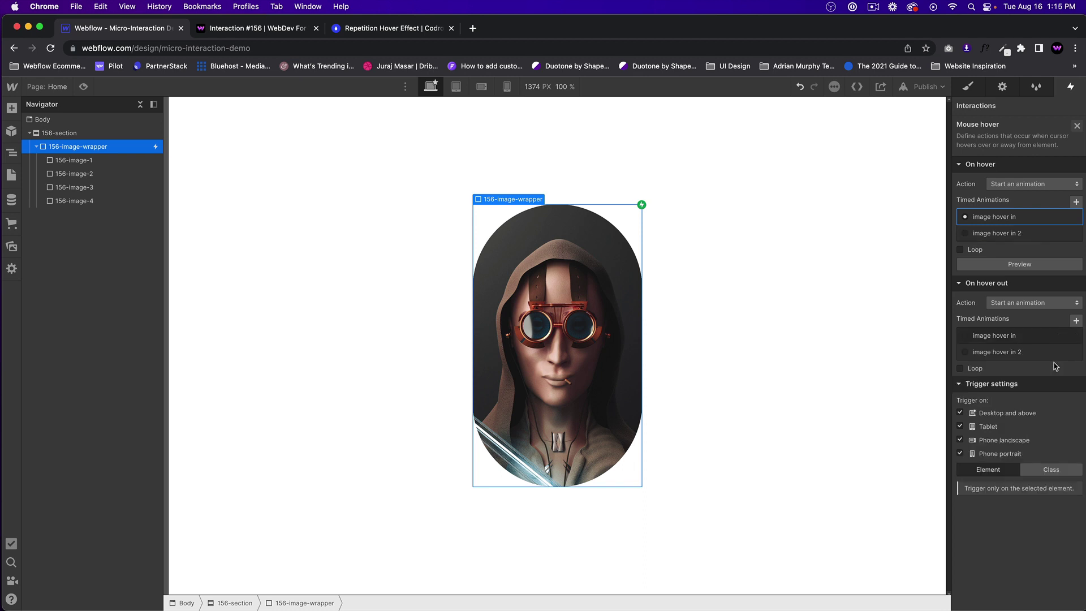
click(1008, 353)
click(999, 107)
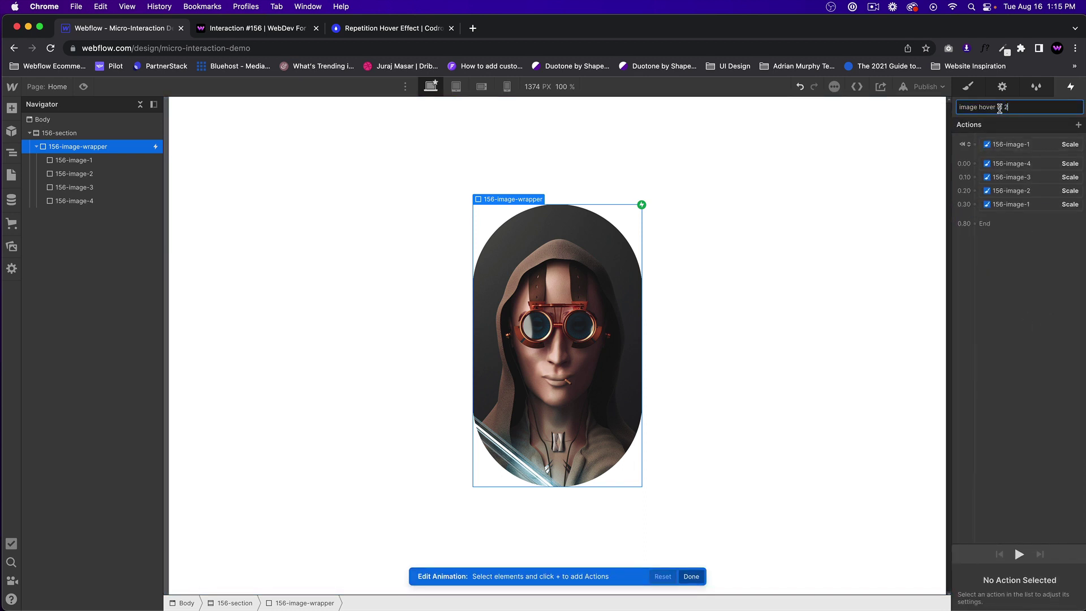
drag(998, 108, 1034, 102)
text(out)
key(Return)
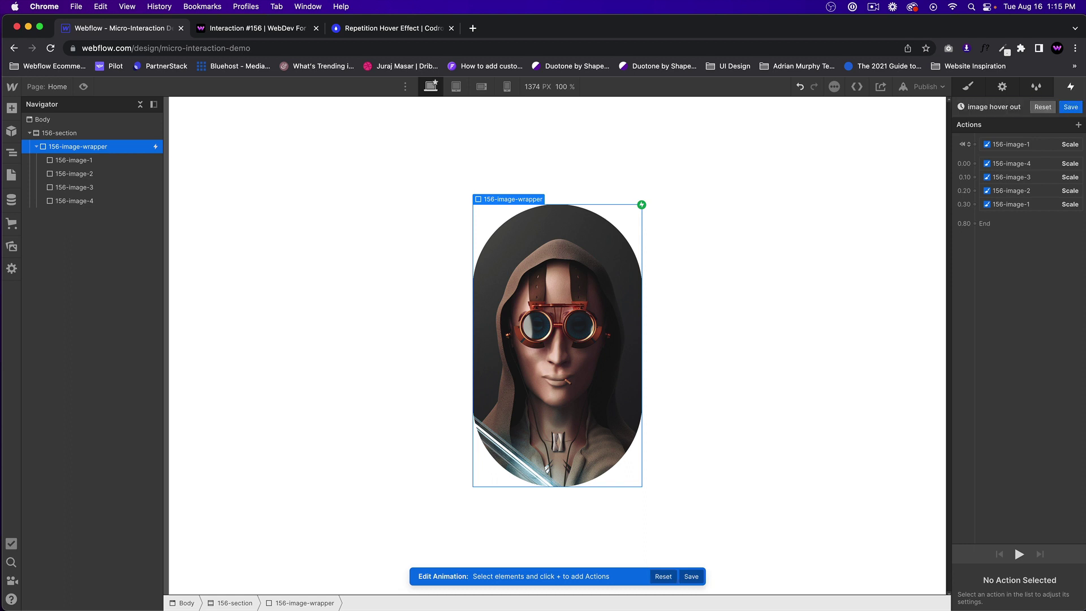
- Delete the initial-state Scale action of 156-image-1 and reorder the remaining actions to run from 156-image-1 through 156-image-4
click(1026, 144)
key(Delete)
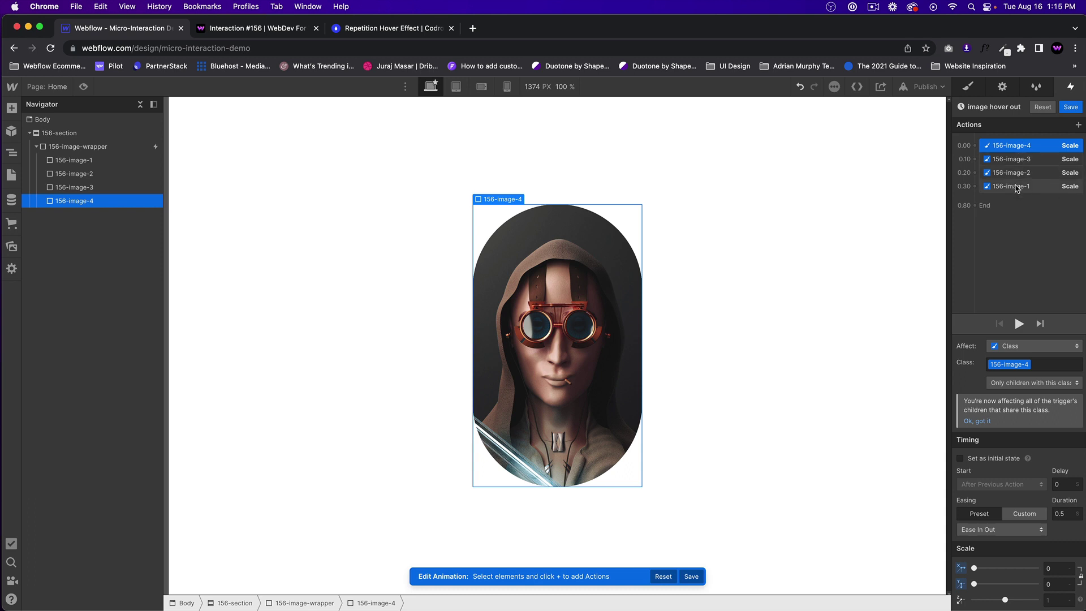
drag(1016, 189, 1015, 143)
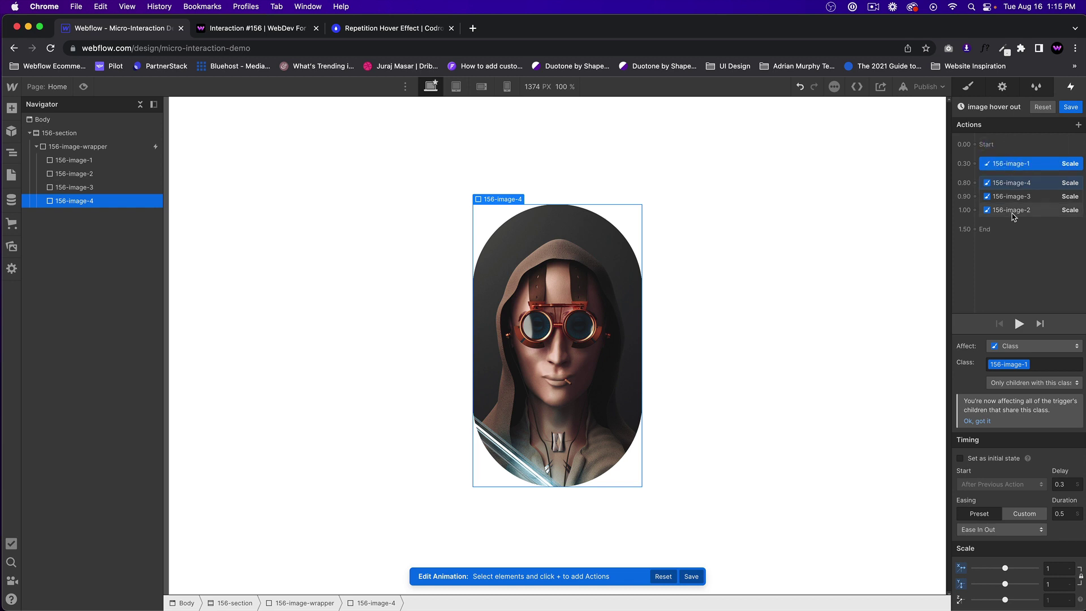
drag(1018, 211, 1024, 164)
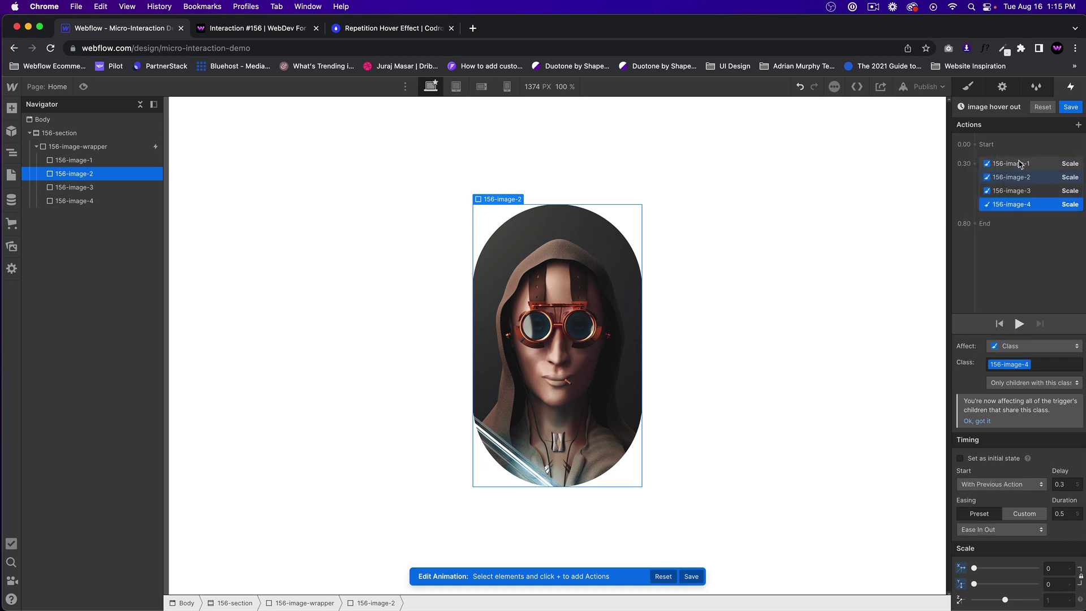
- Set the 156-image-1 Scale action to a delay of 0 and a scale of 1.3
click(1012, 163)
click(1056, 484)
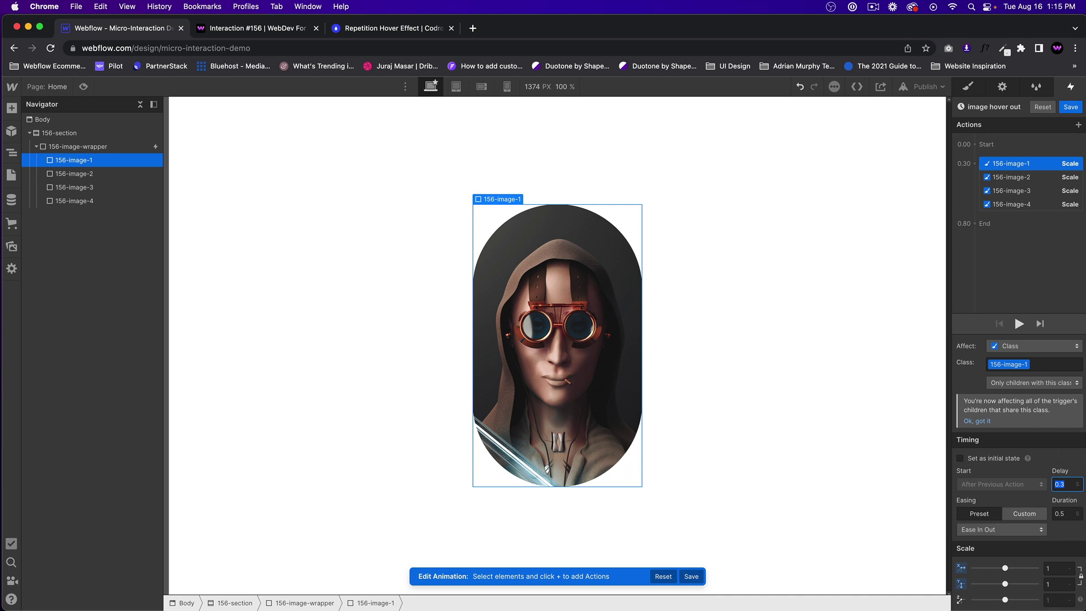
text(0)
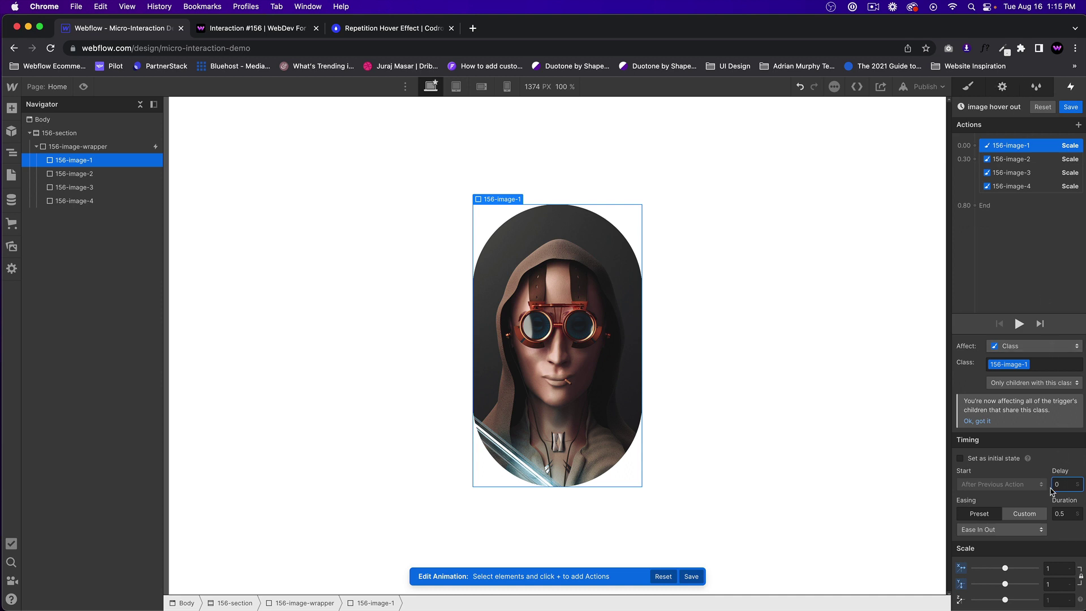
click(1055, 570)
text(1.3)
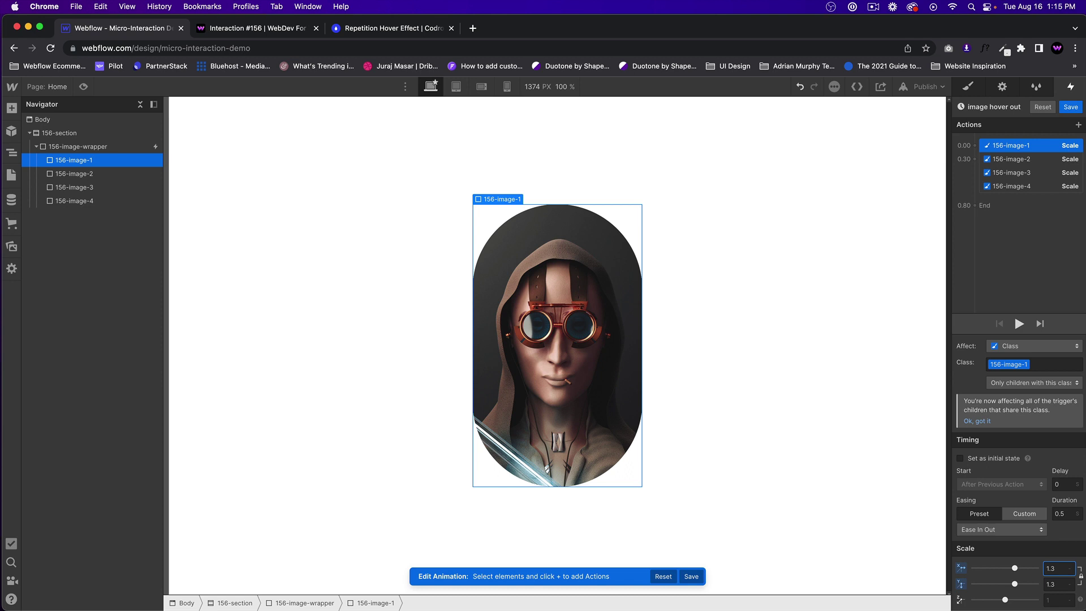
- Set the delays of 156-image-2 and 156-image-3 to 0.1 and 0.2 s, and scale 156-image-2, 156-image-3 and 156-image-4 to 1
click(1008, 160)
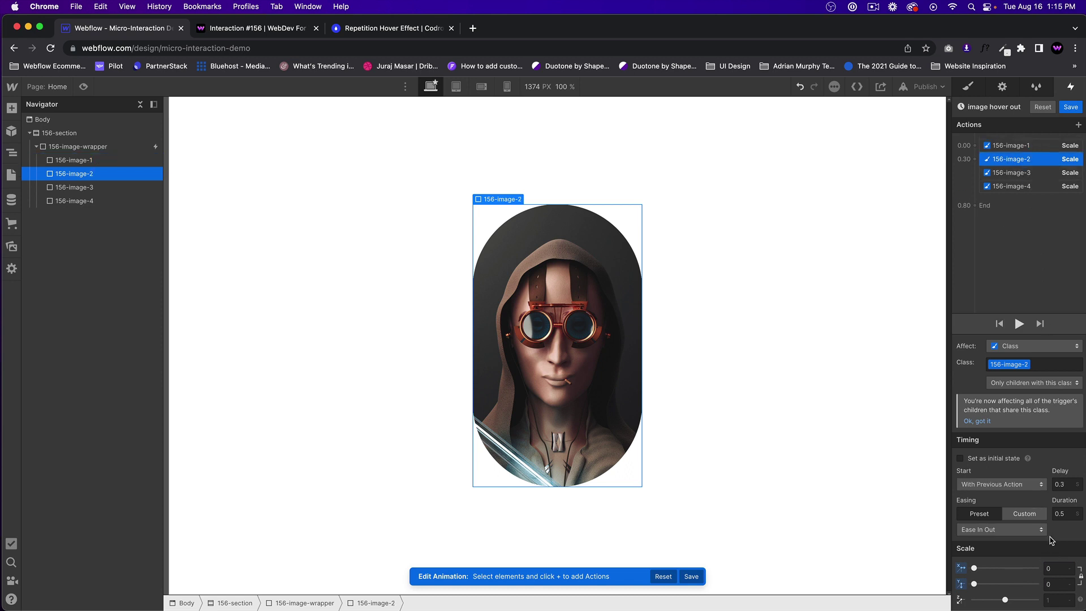
click(1063, 484)
click(1055, 570)
click(1013, 172)
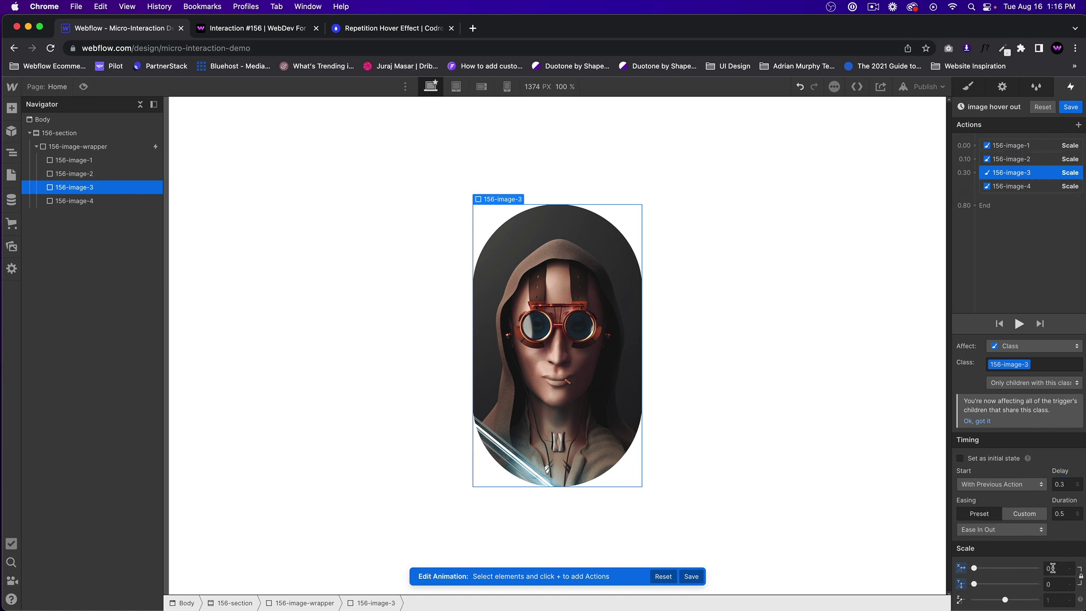
click(1061, 485)
click(1051, 569)
click(1013, 186)
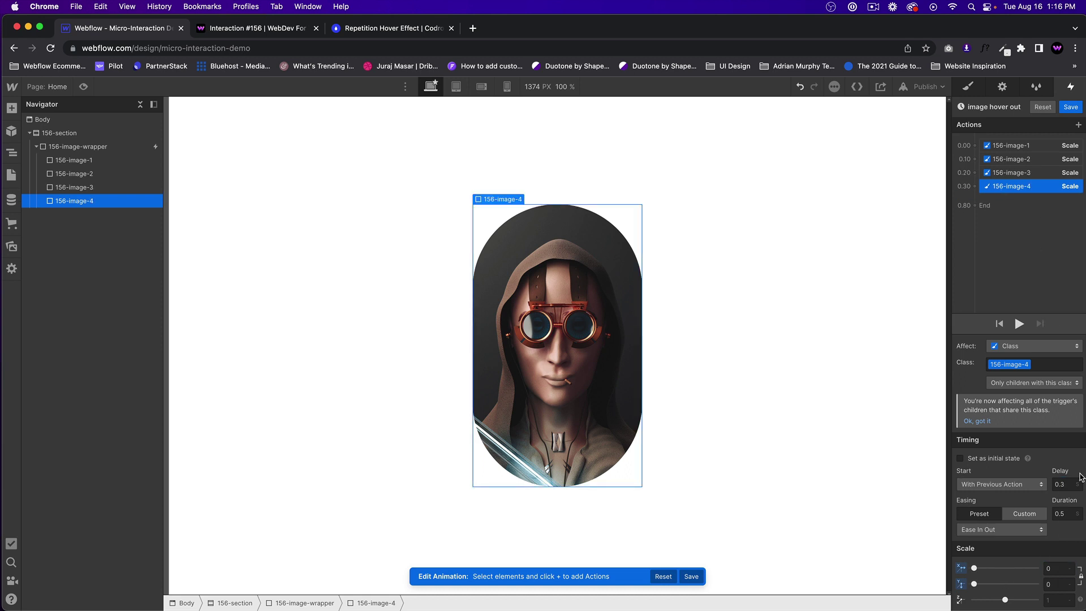
click(1054, 569)
text(1)
- Review the delay and scale of the four image hover out actions, and preview the hover animation on the page
click(1015, 146)
click(1016, 160)
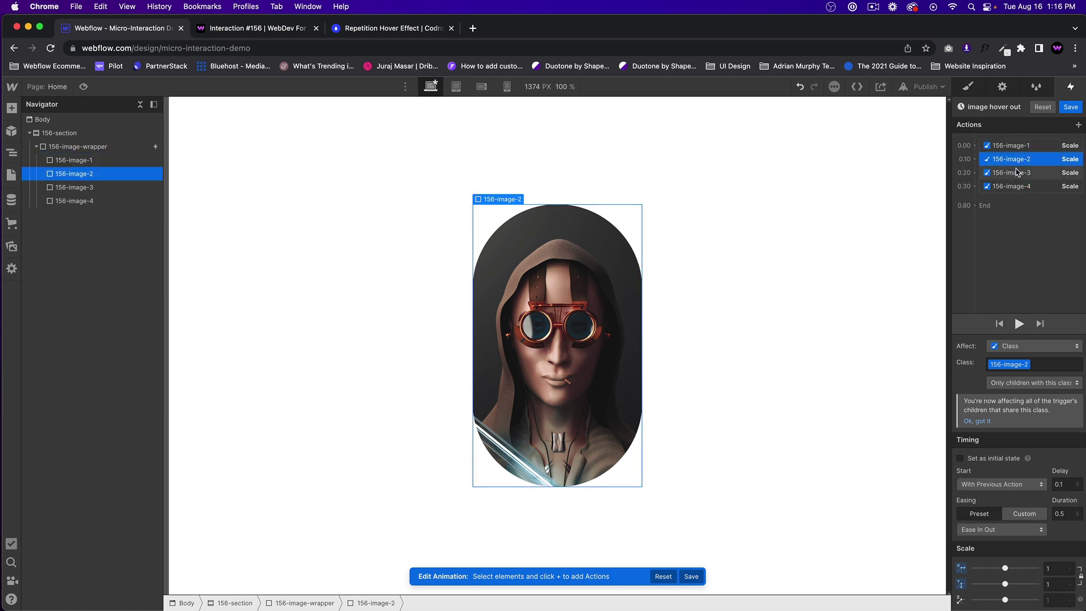
click(1016, 174)
click(1016, 187)
click(1015, 146)
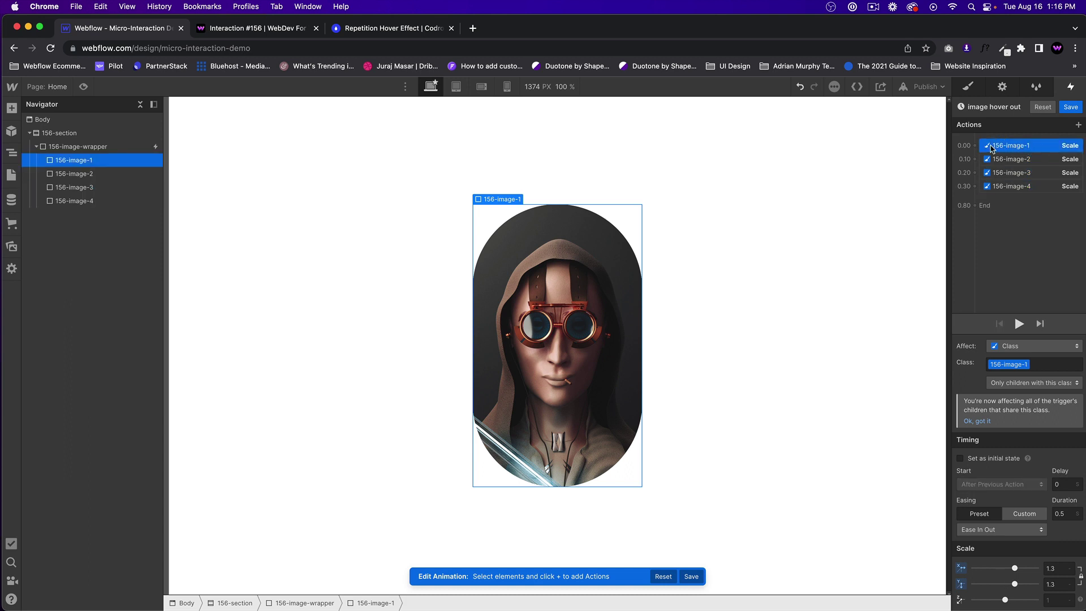
click(1018, 160)
click(1021, 173)
click(1029, 187)
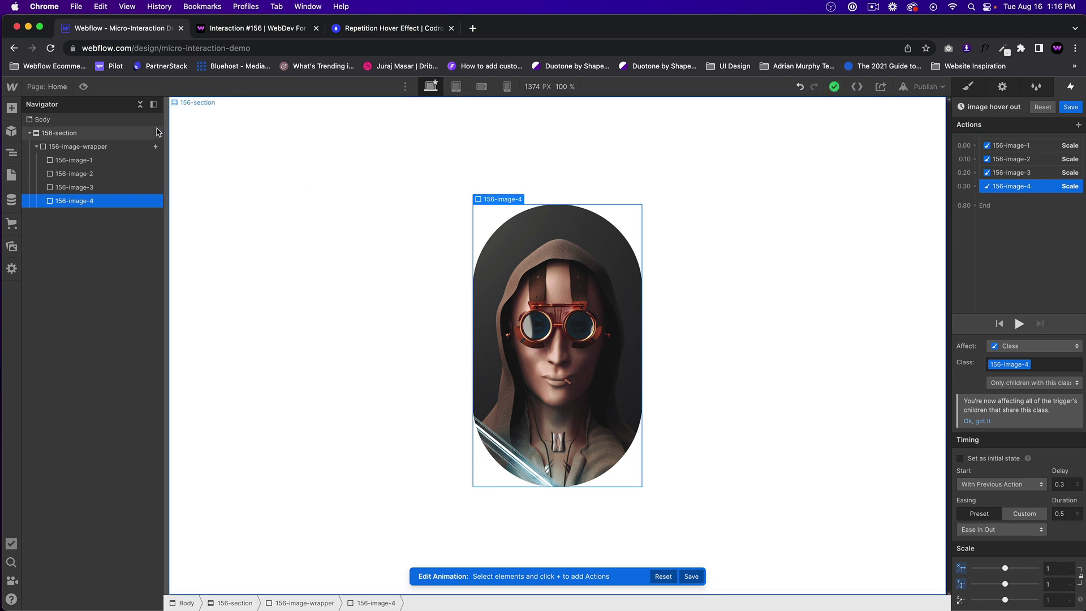
click(84, 86)
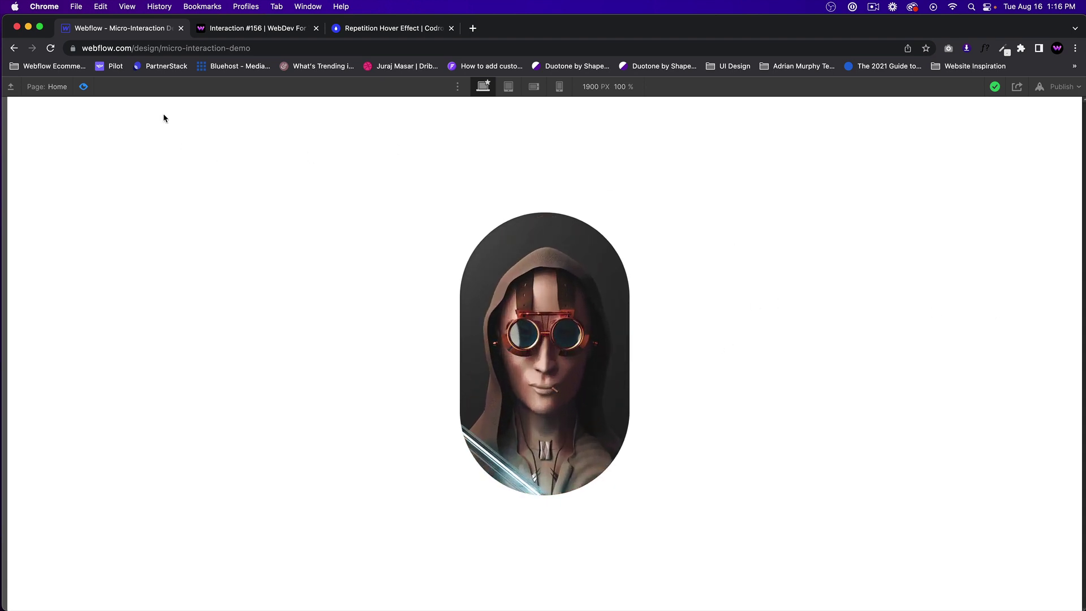
click(83, 87)
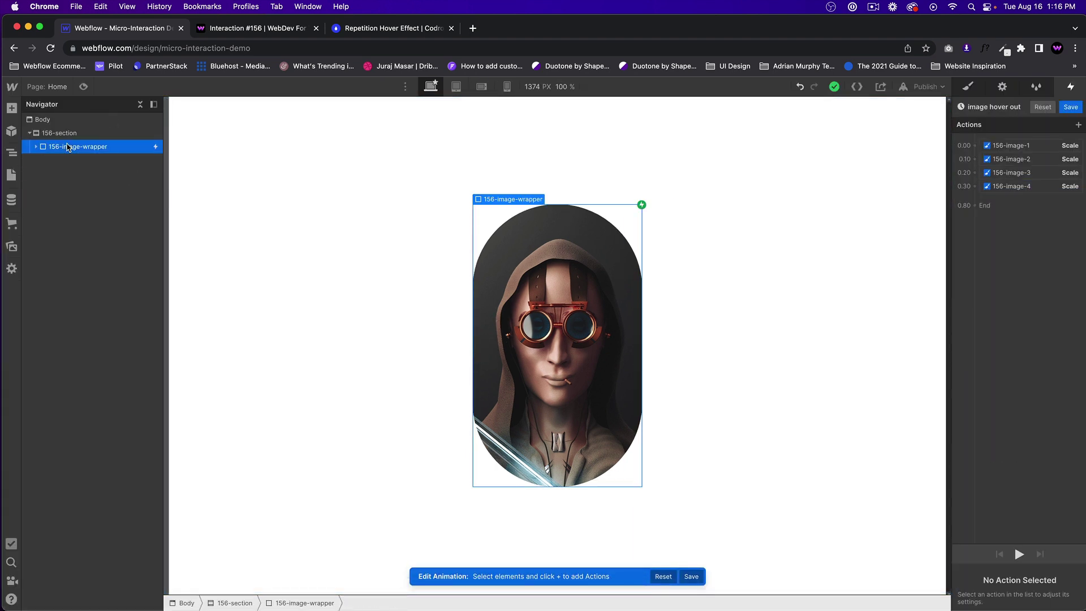
- Duplicate the 156-image-wrapper and set left and right margins of 20 px on the wrapper class
key(super+d)
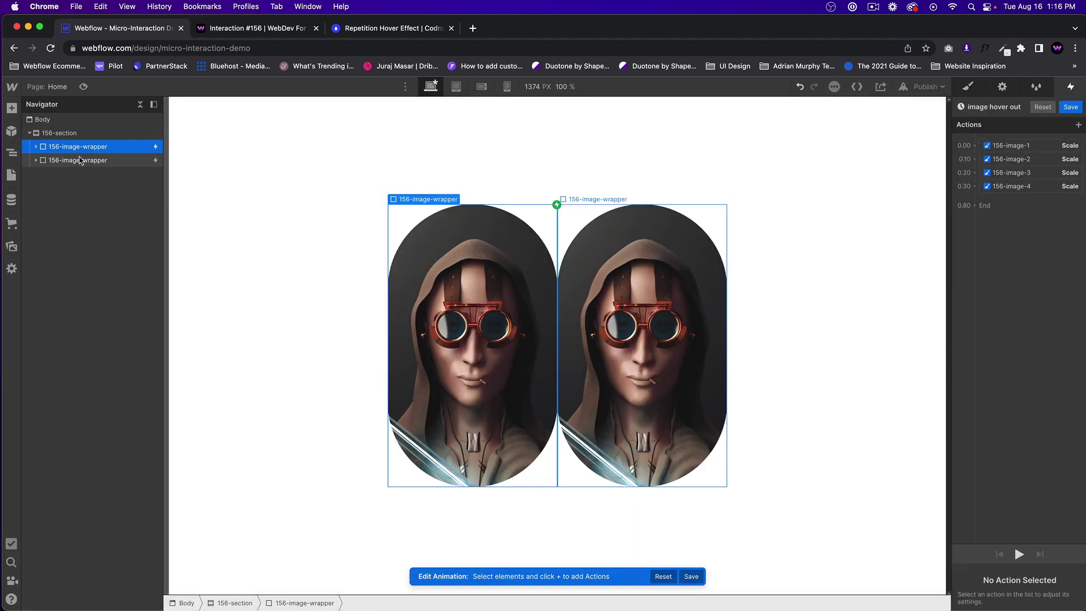
click(1071, 107)
click(968, 86)
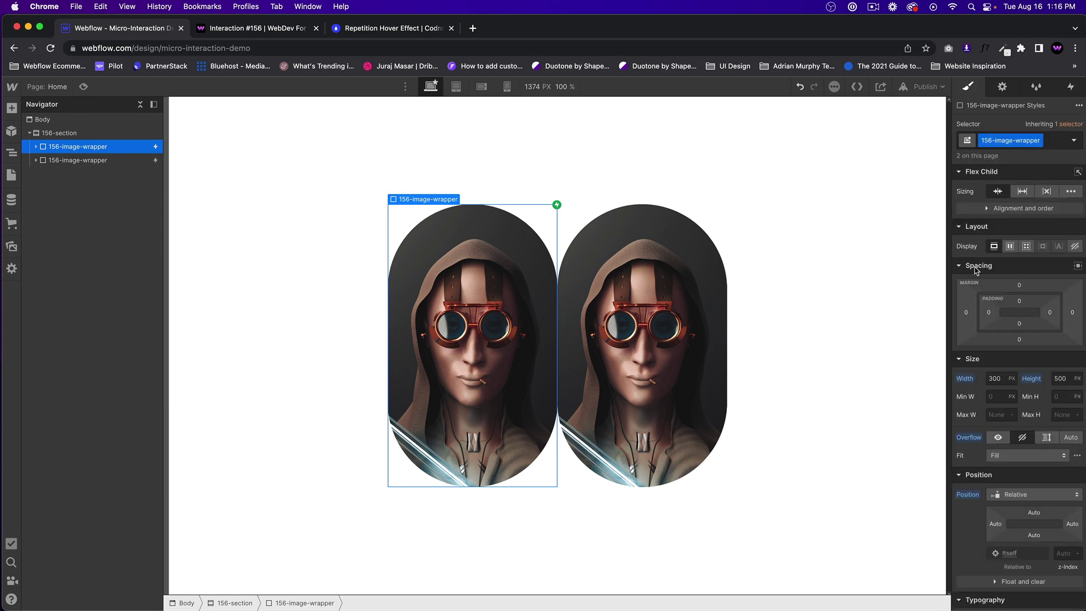
drag(966, 312, 961, 314)
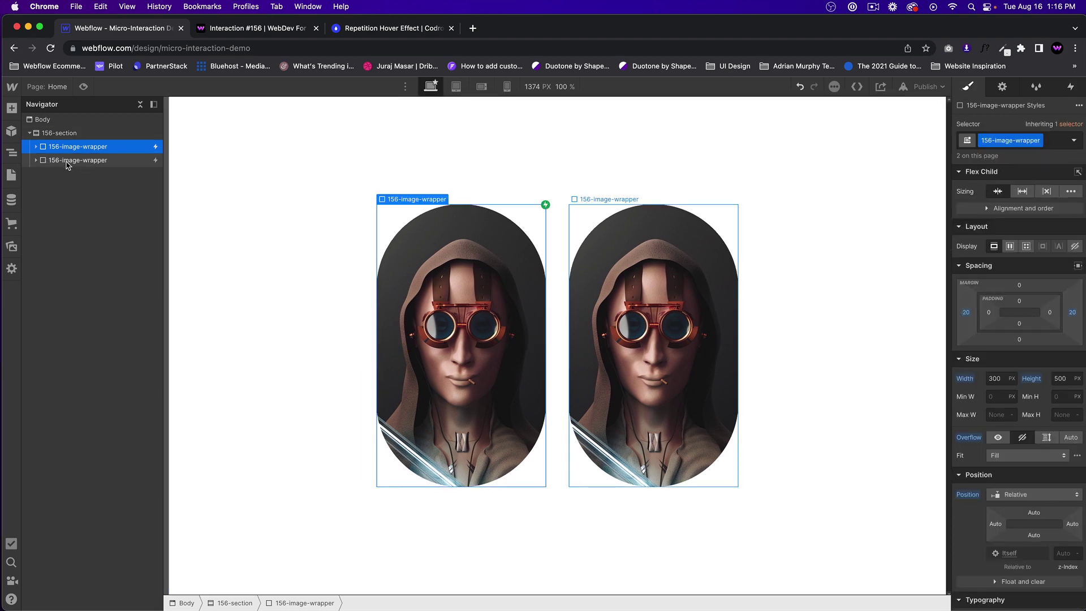
- In the second 156-image-wrapper, add combo class 1 to 156-image-1 and combo class 2 to 156-image-2
click(66, 160)
click(36, 160)
click(62, 174)
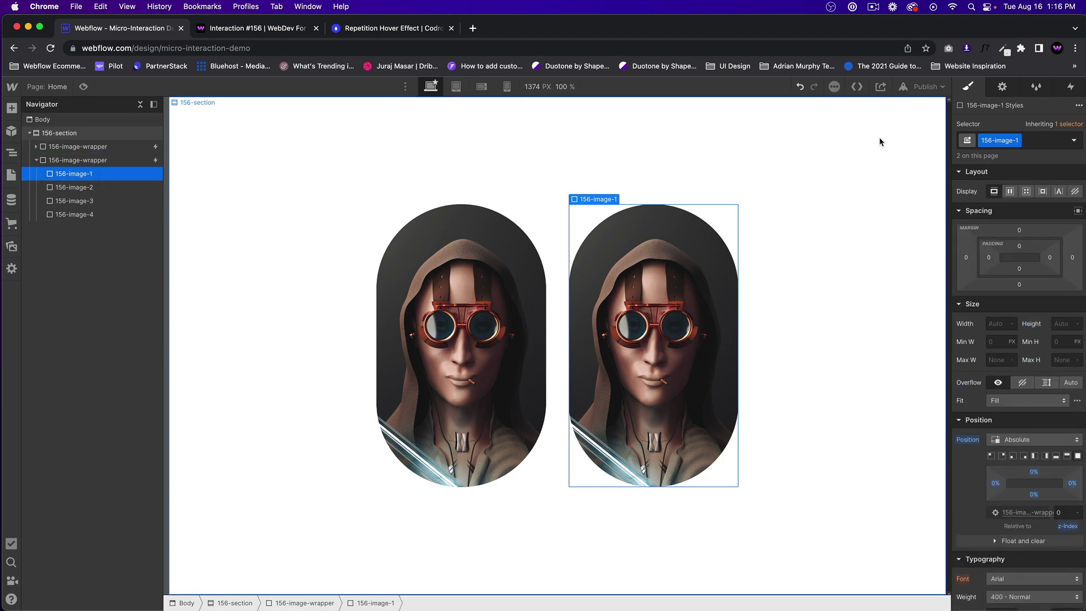
click(1030, 141)
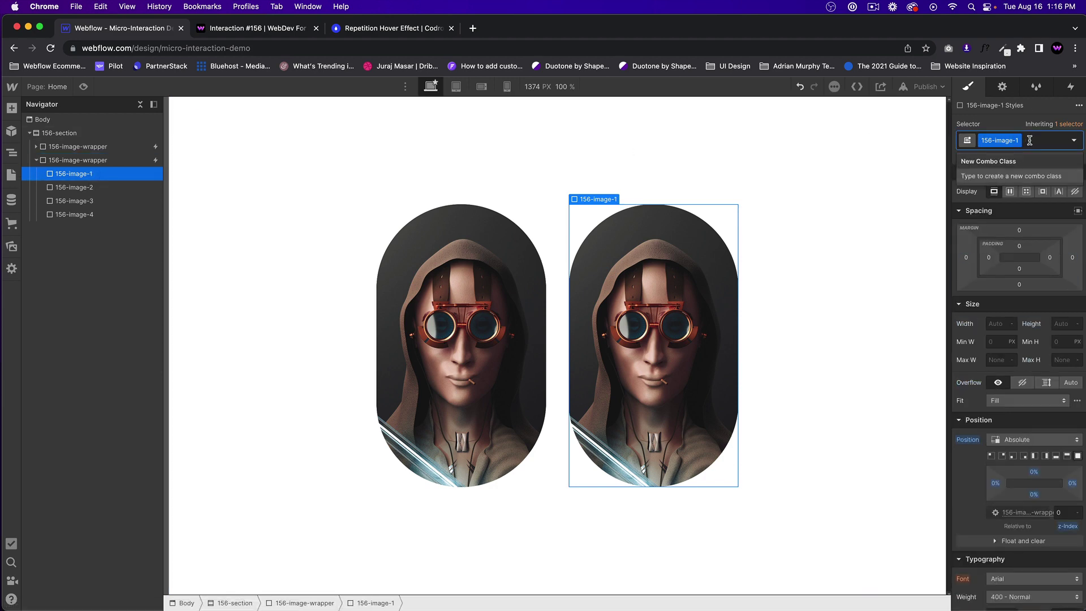
text(1)
key(Return)
key(Down)
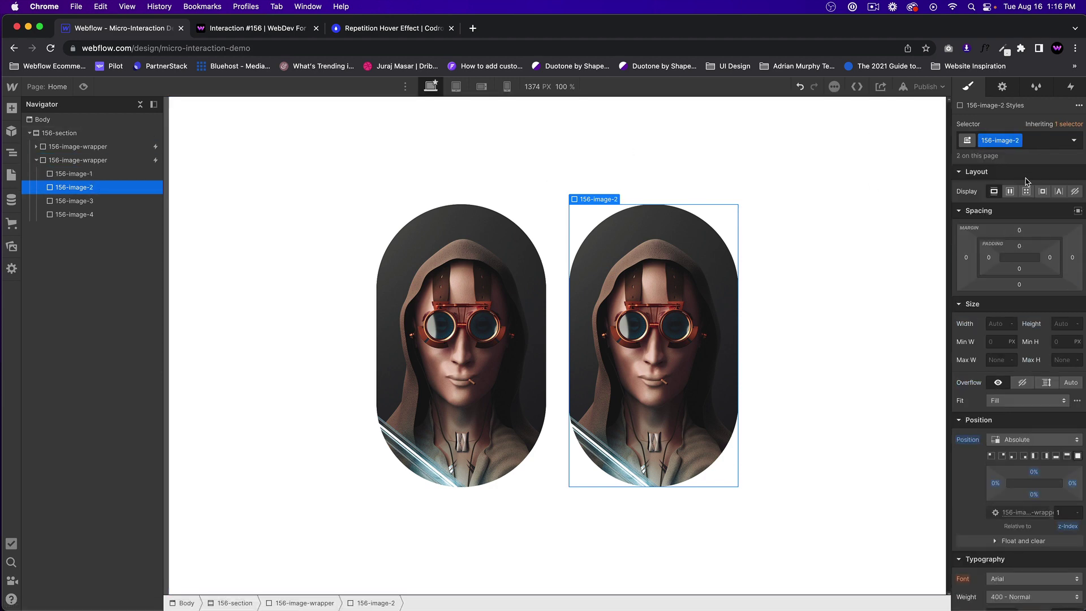
- Add combo class 3 to 156-image-3 and combo class 4 to 156-image-4 in the second wrapper
click(129, 201)
key(super+Return)
text(3)
key(Return)
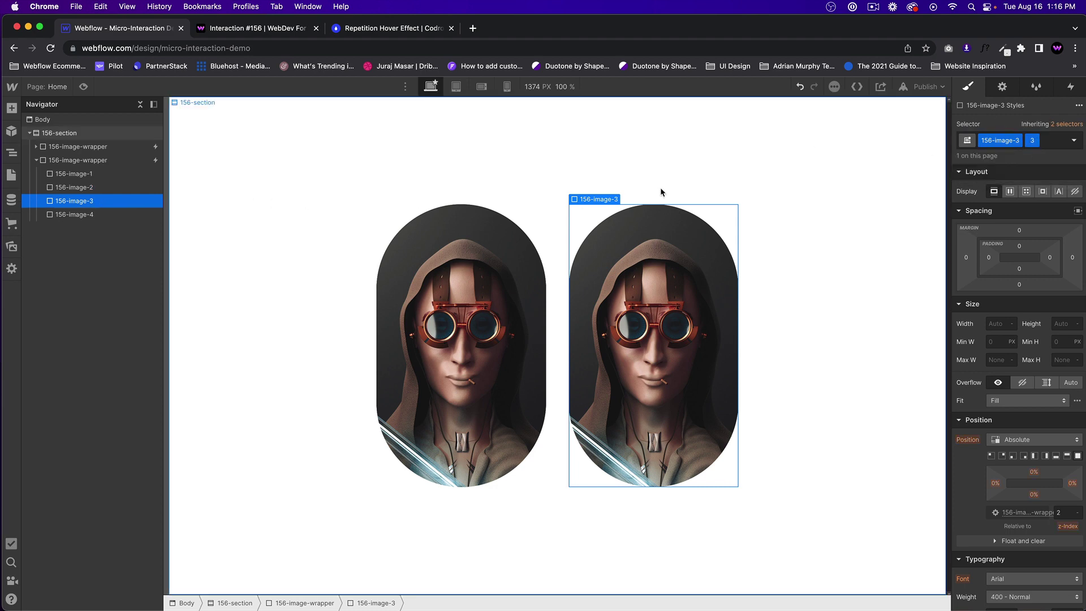
click(114, 216)
click(1030, 146)
text(3)
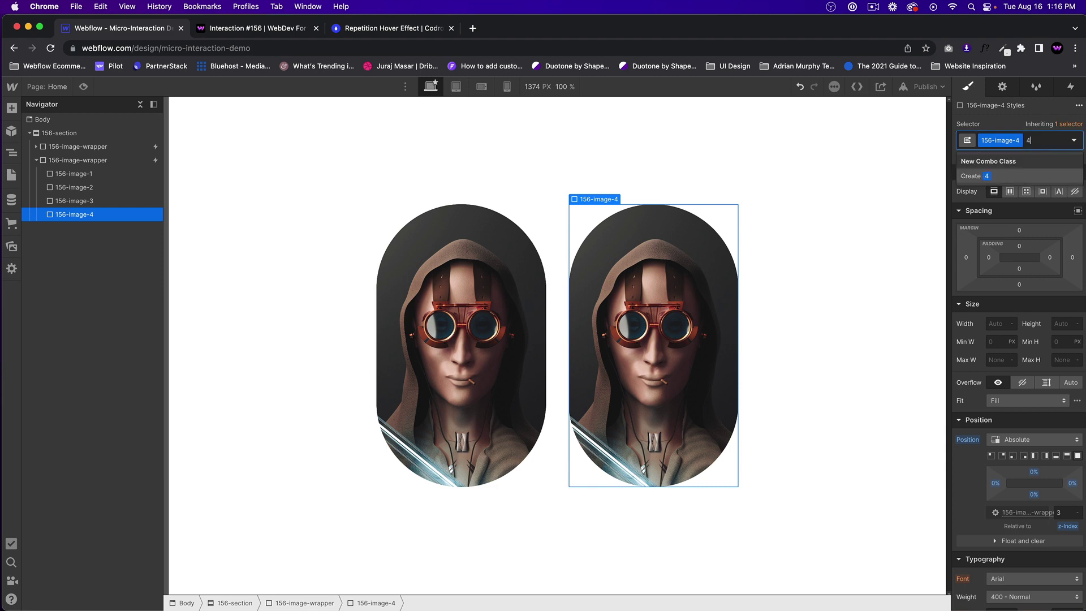
key(Return)
- Select 156-image-1 in the second wrapper and upload a new JPG picture to the site's image assets
click(108, 174)
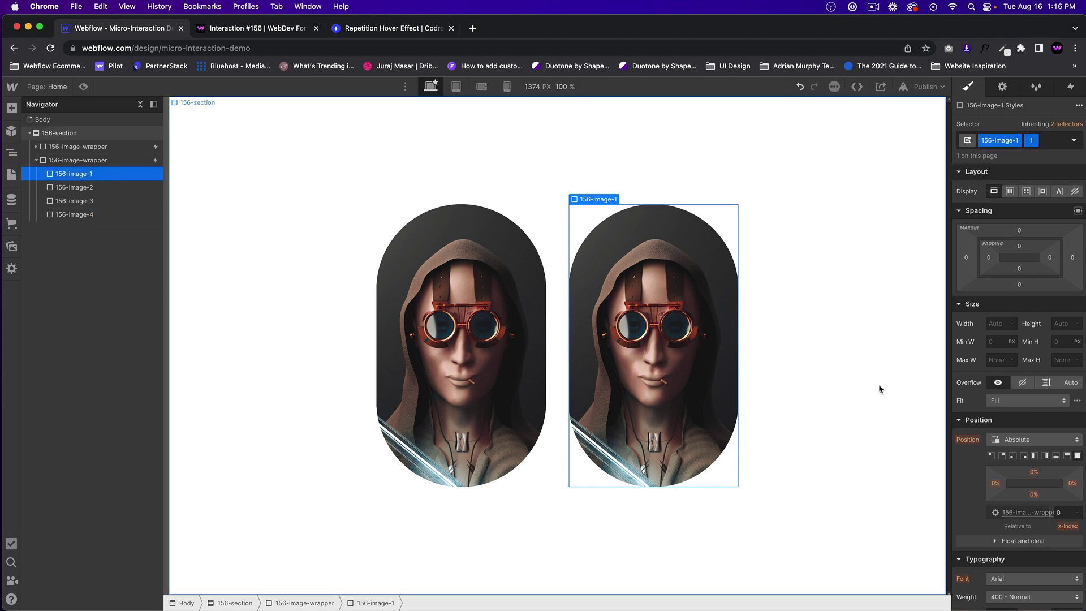
scroll(1041, 391, down, 10)
scroll(1041, 391, up, 3)
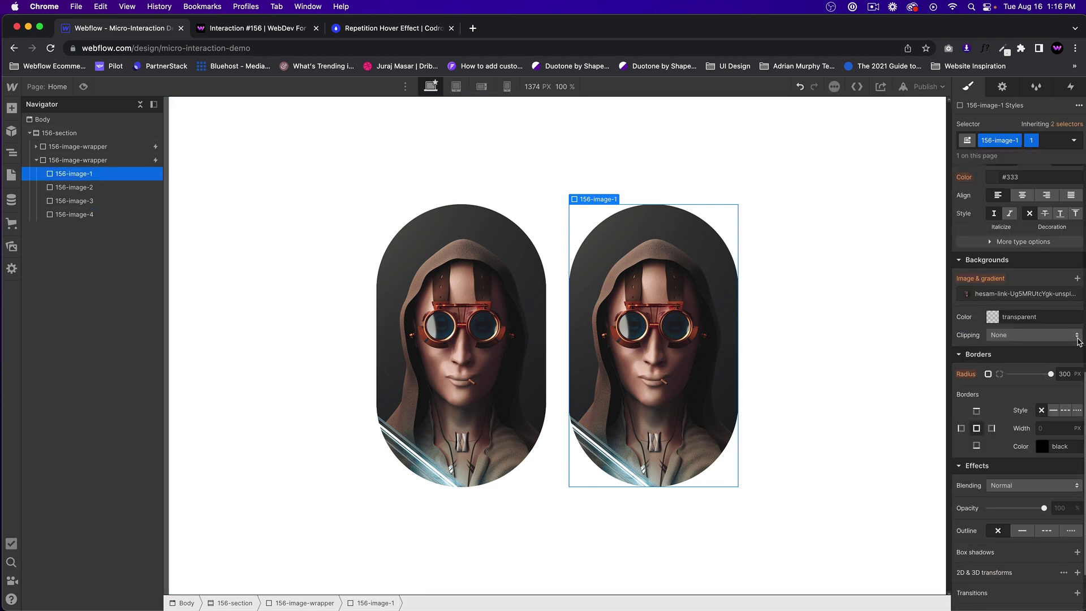
click(11, 247)
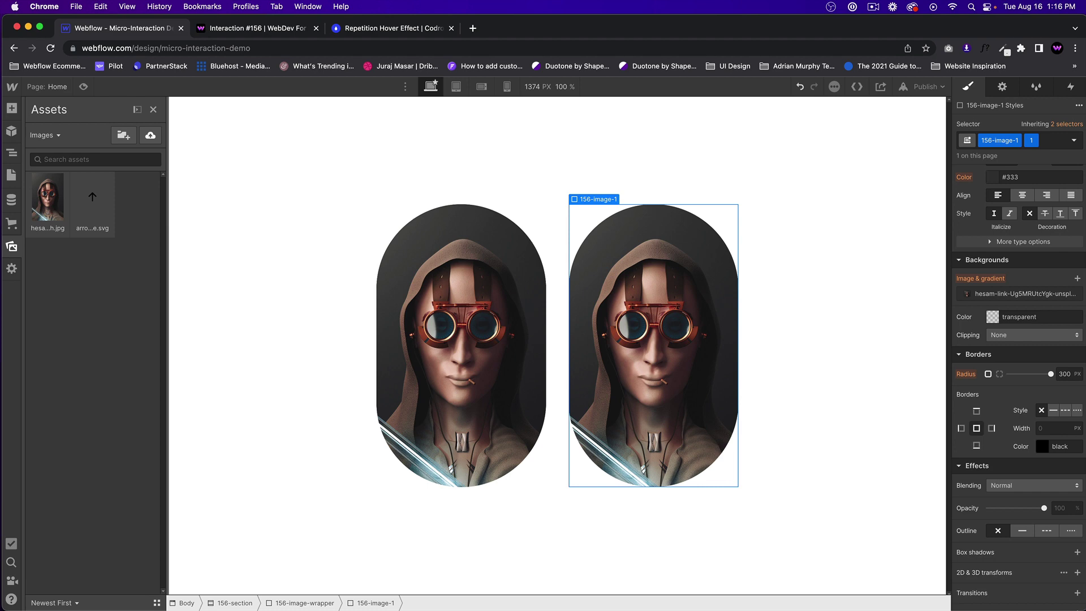
drag(339, 311, 90, 308)
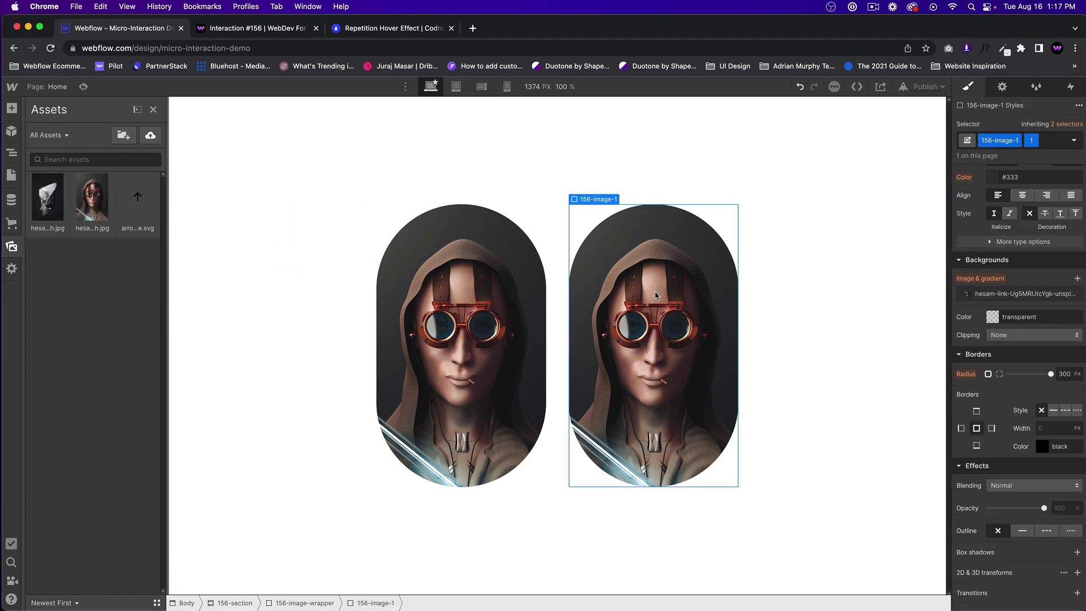
- Replace the background image of the second wrapper's 156-image-1 with the newly uploaded JPG
click(1024, 294)
click(1033, 378)
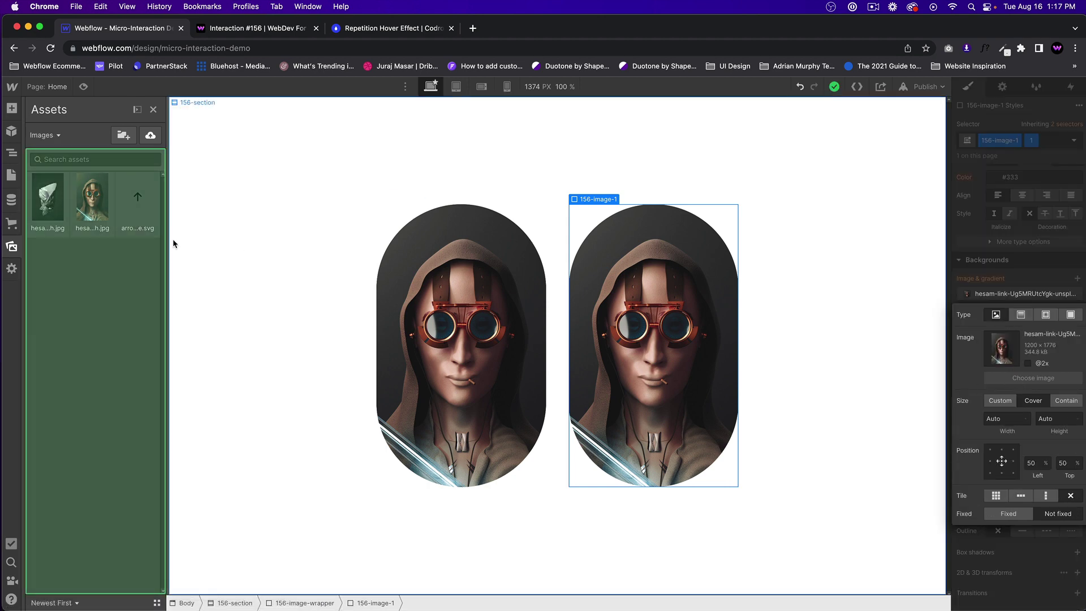
key(Escape)
- Replace the background image of the second wrapper's 156-image-2 with the newly uploaded JPG
click(11, 152)
click(74, 187)
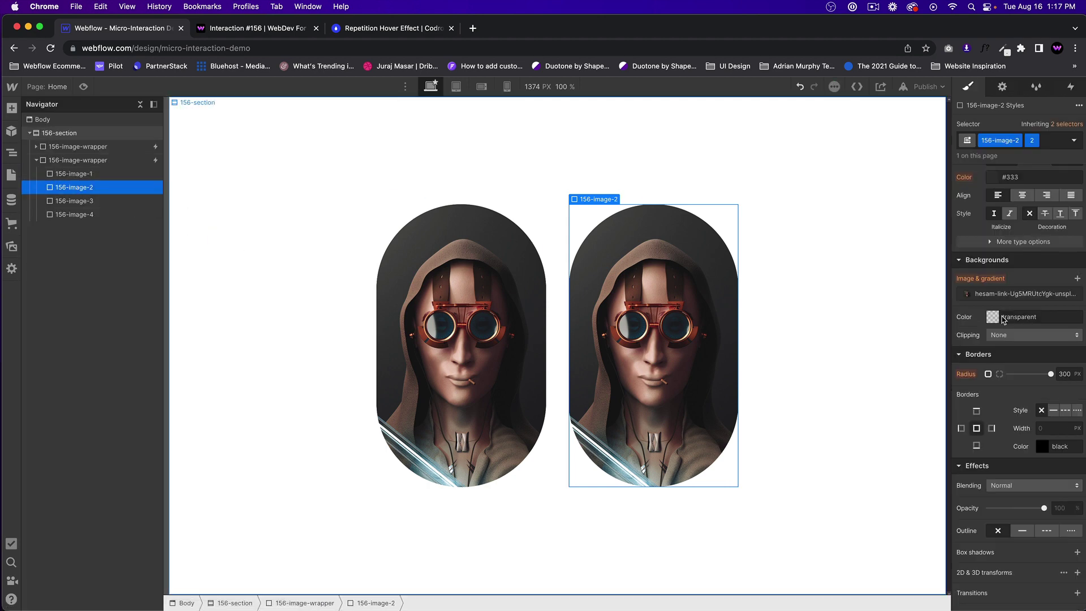
click(1021, 293)
click(1033, 378)
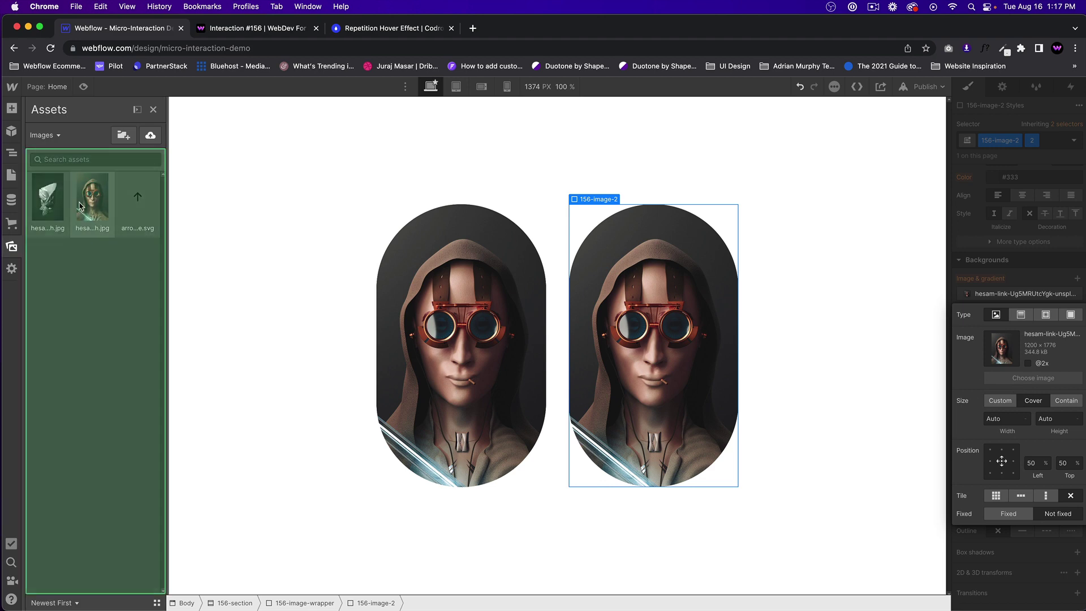
key(Escape)
- Replace the background images of 156-image-3 and 156-image-4 in the second wrapper with the newly uploaded JPG
click(74, 201)
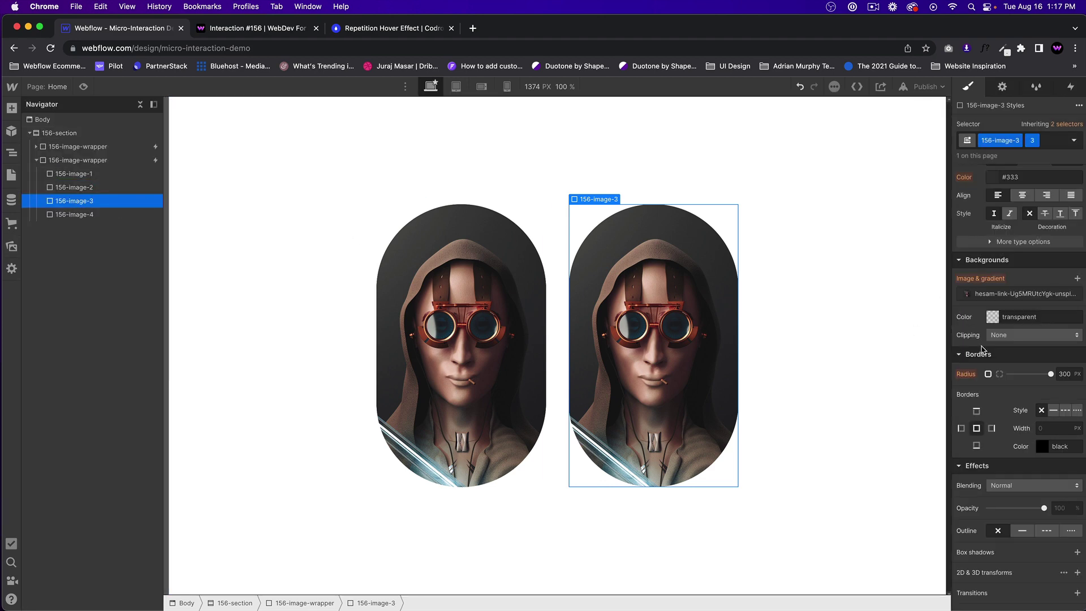
click(1021, 296)
click(1021, 378)
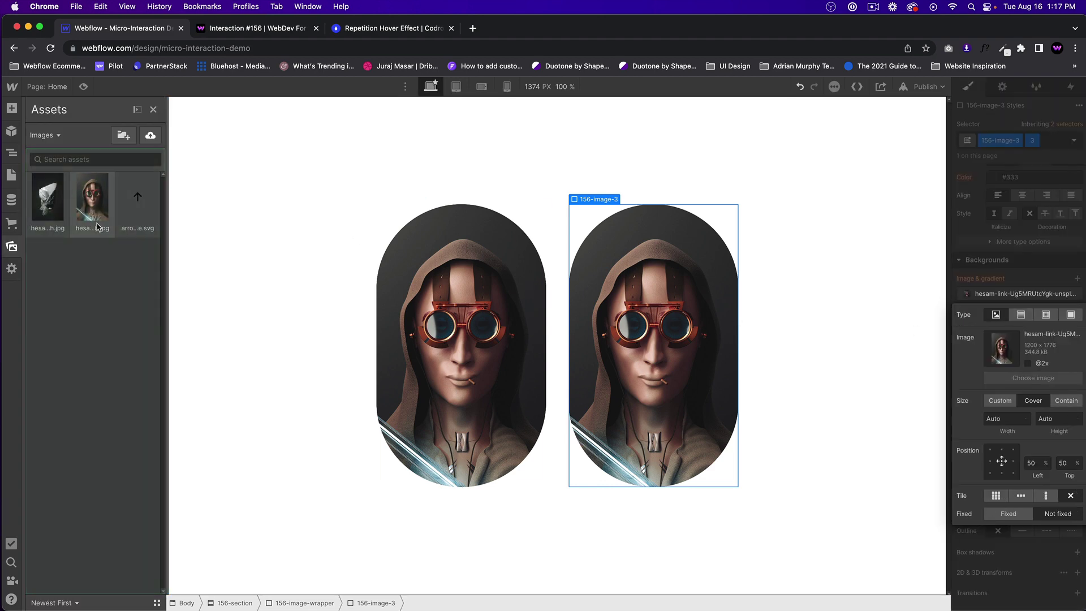
click(97, 226)
click(74, 214)
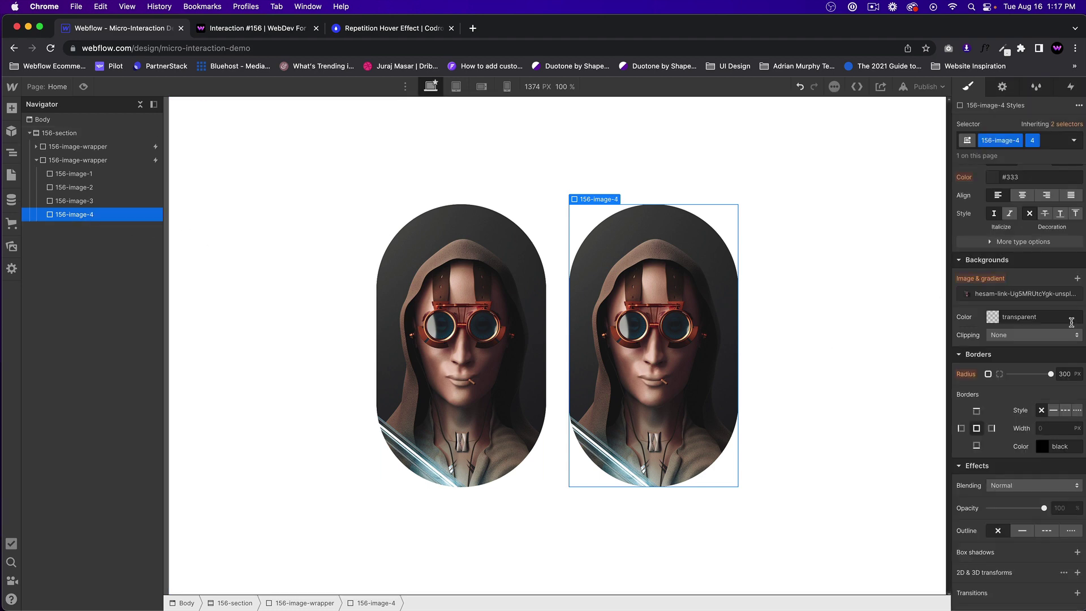
click(1021, 294)
click(1013, 378)
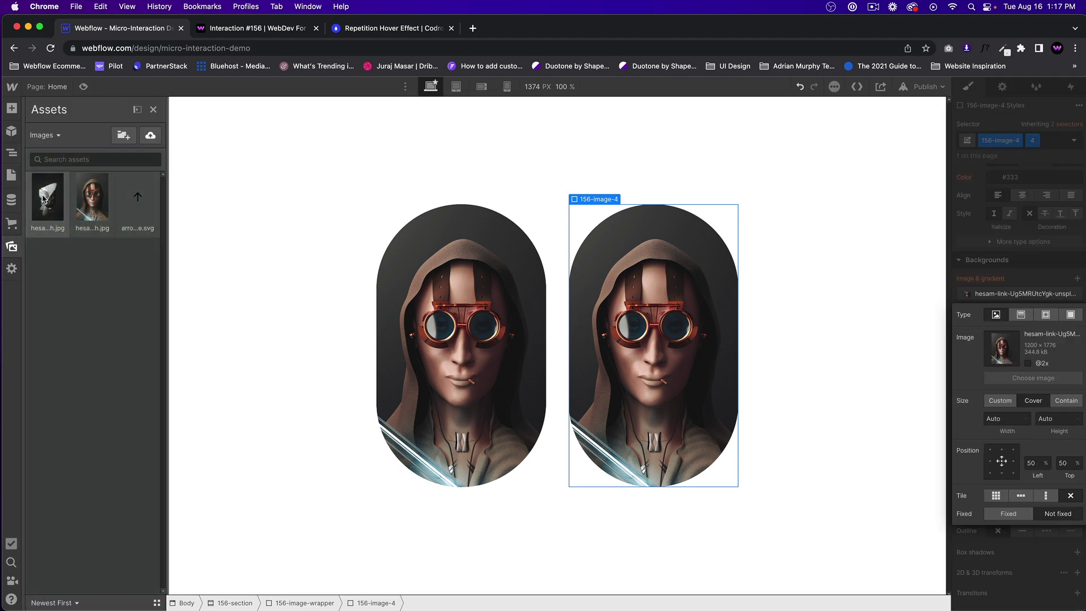
click(43, 198)
- Preview the page and test the hover animation on both image wrappers
click(67, 87)
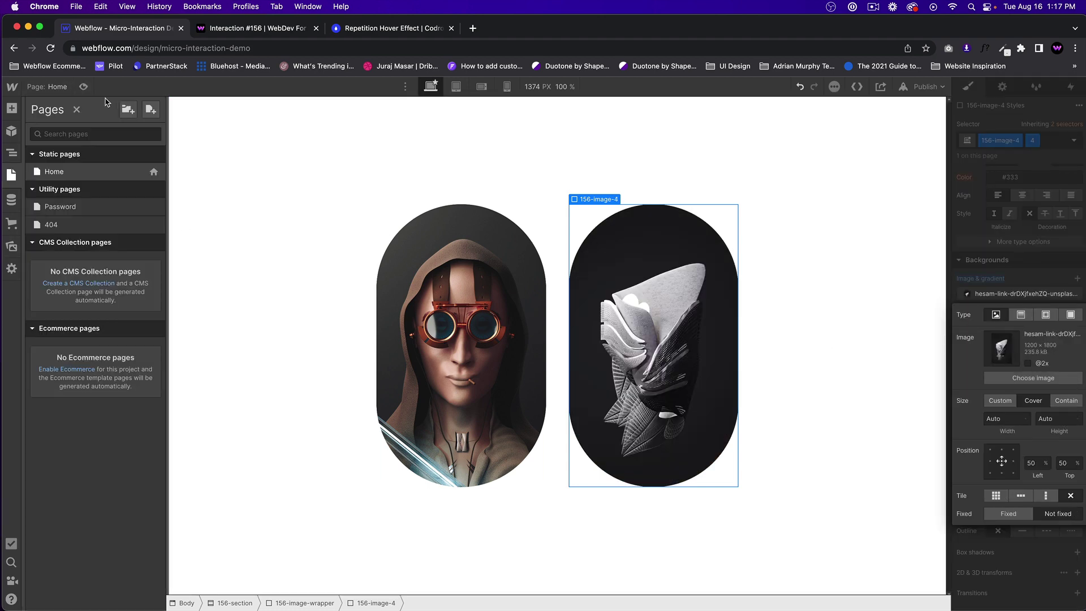
click(83, 86)
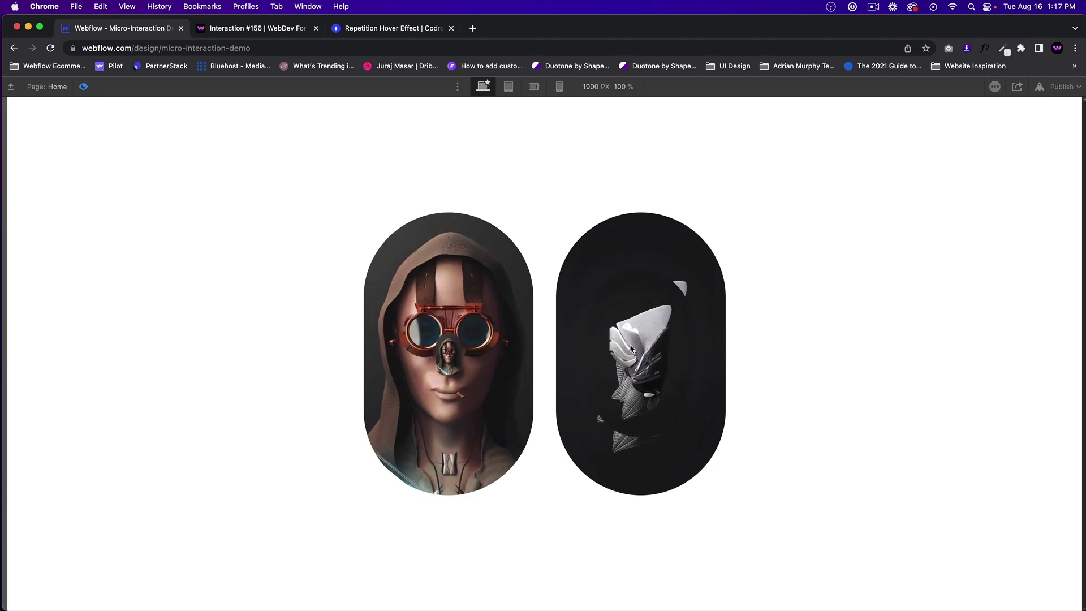
click(83, 87)
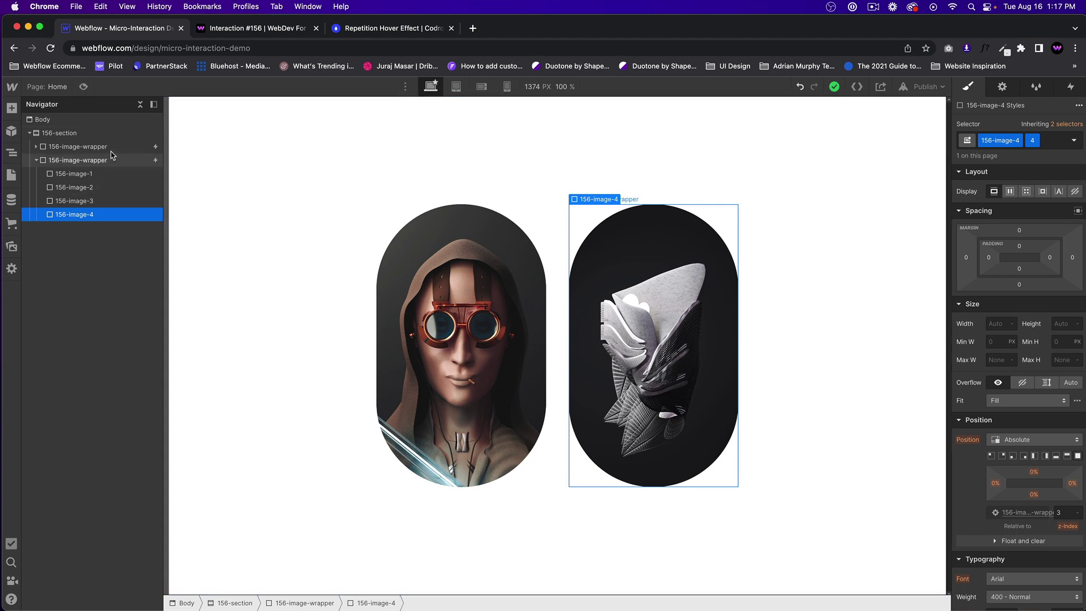
- Inspect which class the 156-image-4 scale action affects in the first wrapper's image hover in animation
click(80, 146)
click(1070, 86)
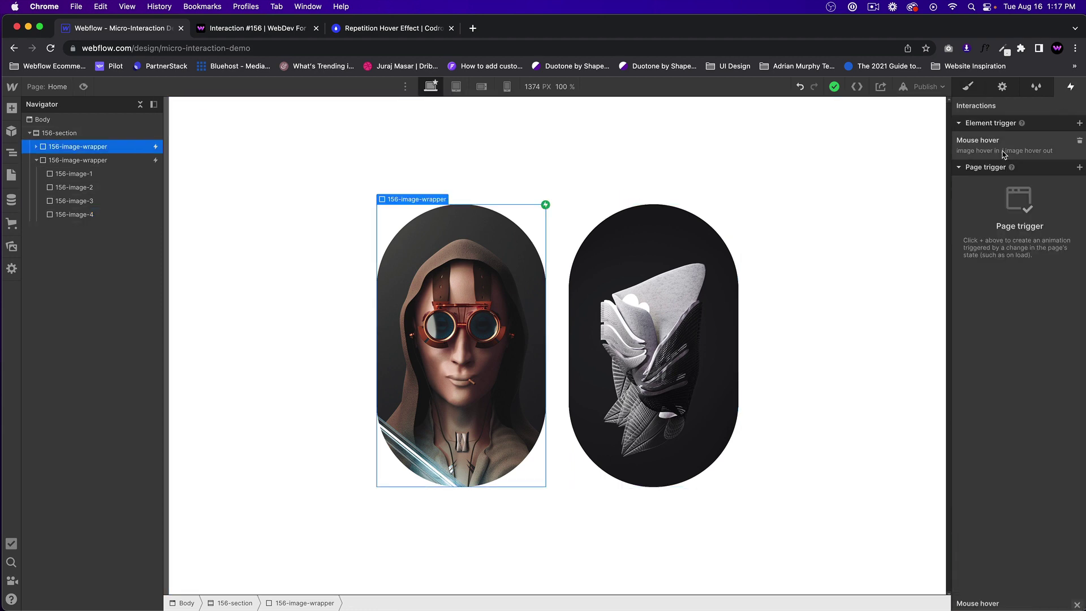
click(984, 142)
click(1002, 220)
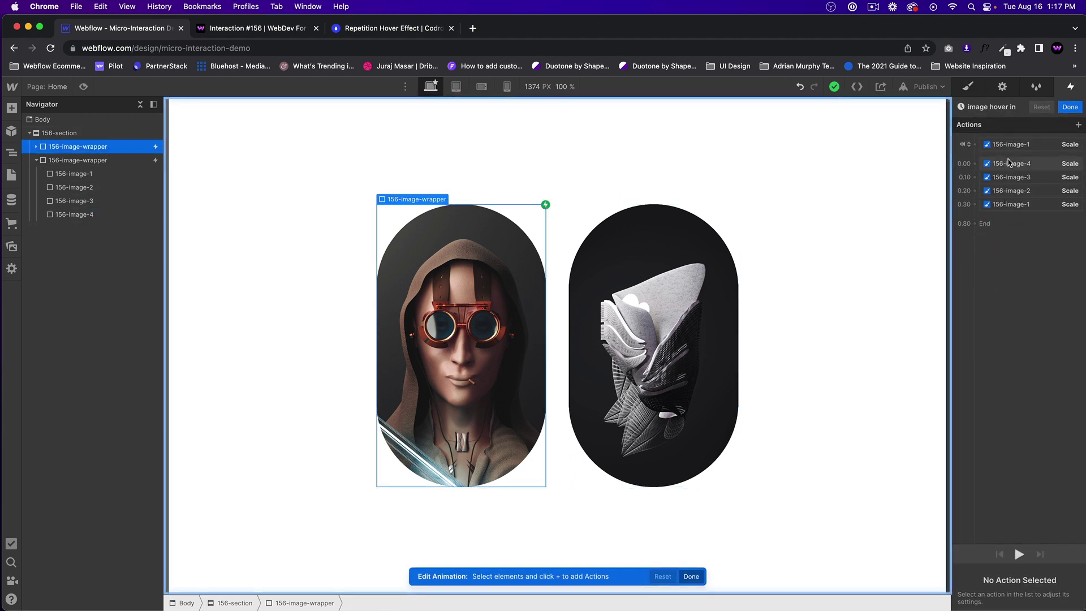
click(1002, 220)
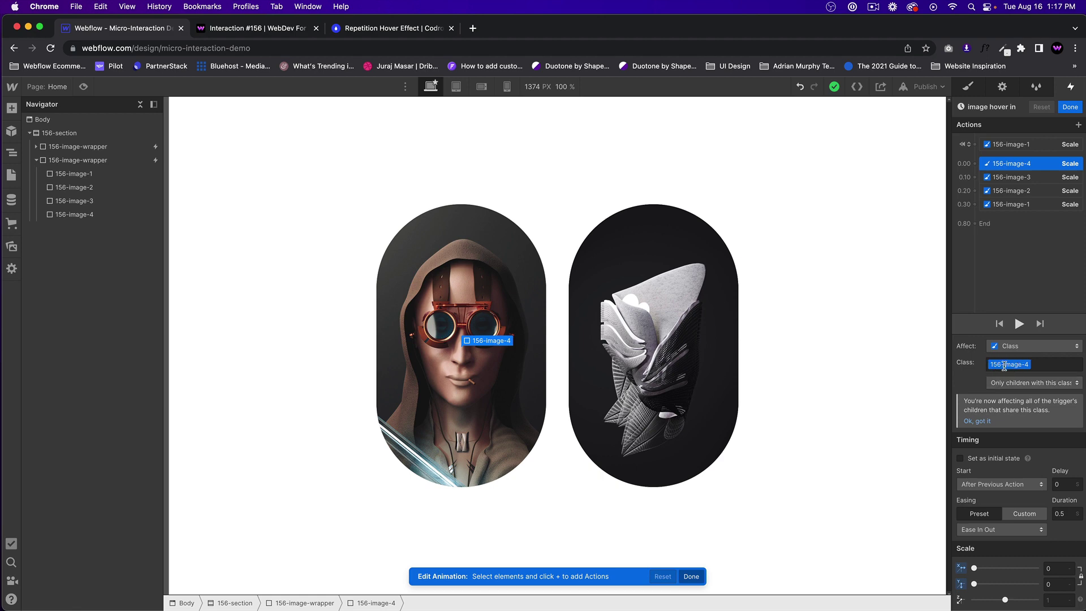
click(1070, 108)
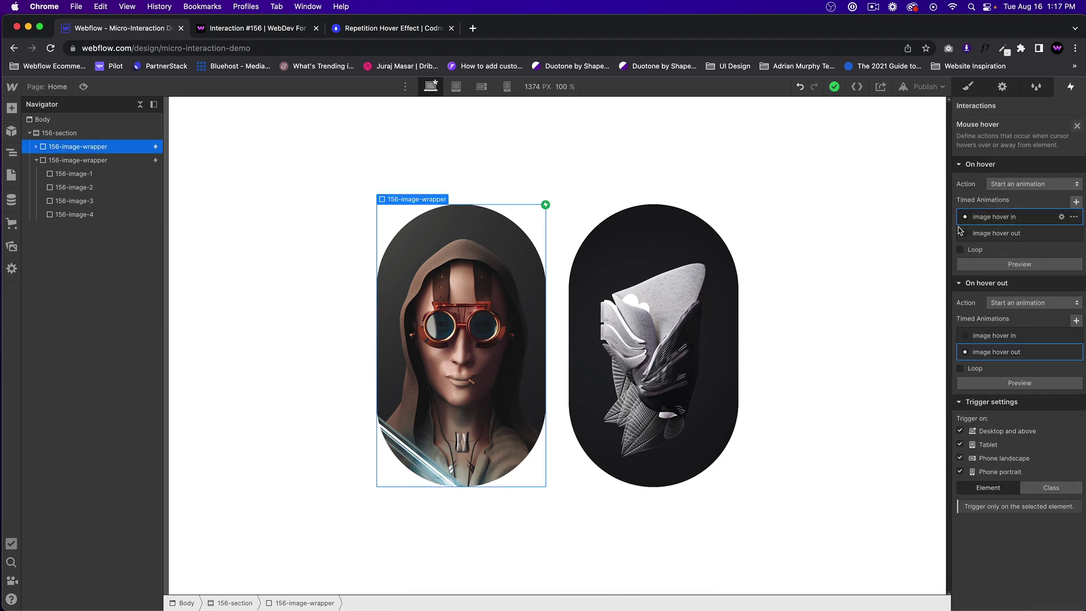
- Apply the first wrapper's mouse hover trigger to the class 156-image-wrapper and remove the second wrapper's duplicate element trigger
click(136, 165)
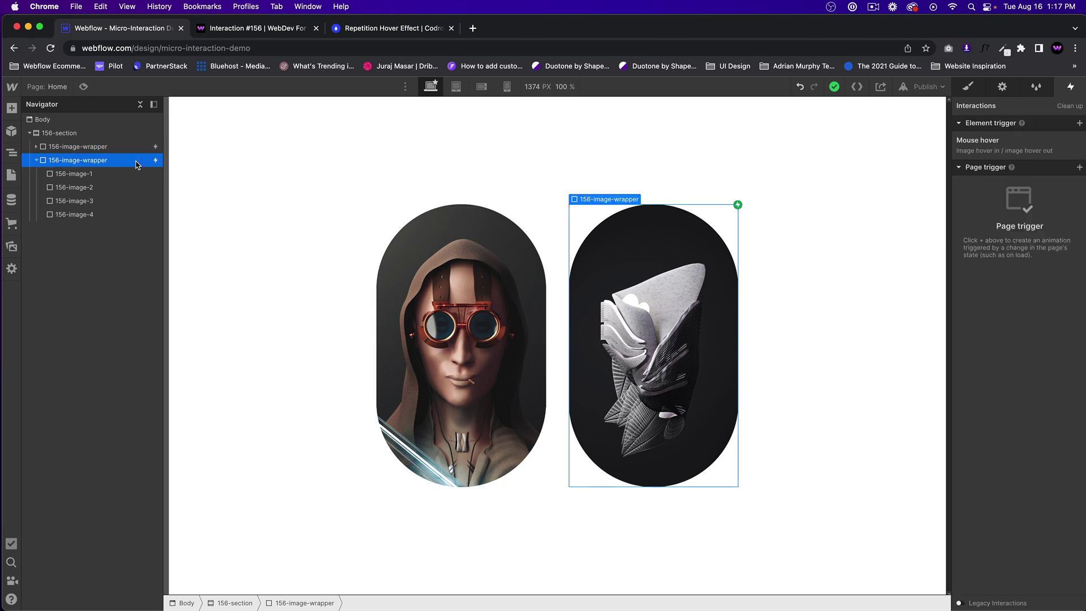
click(109, 148)
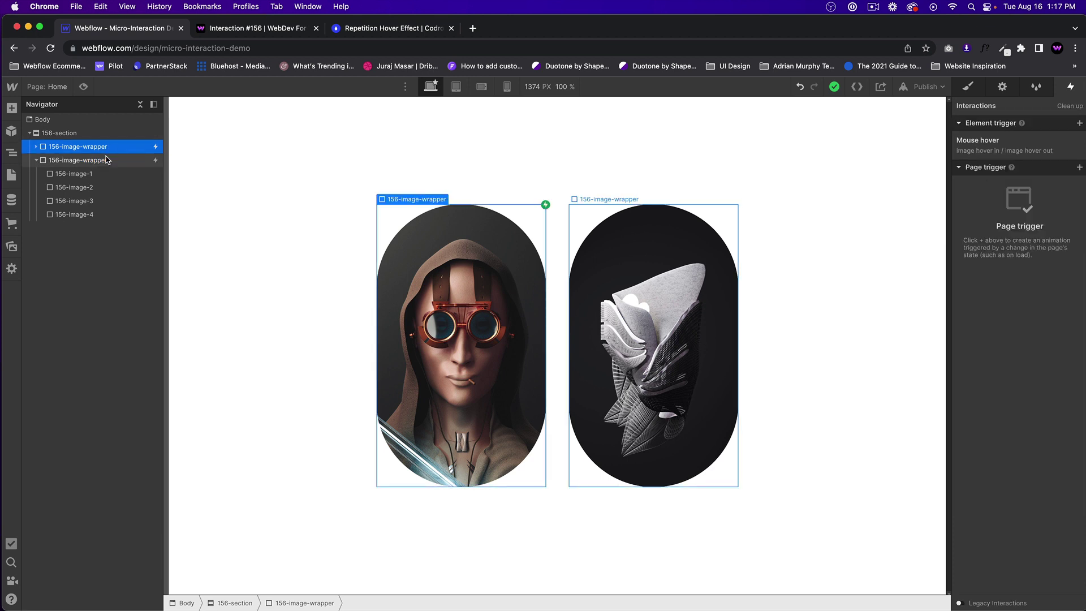
click(978, 142)
click(1051, 487)
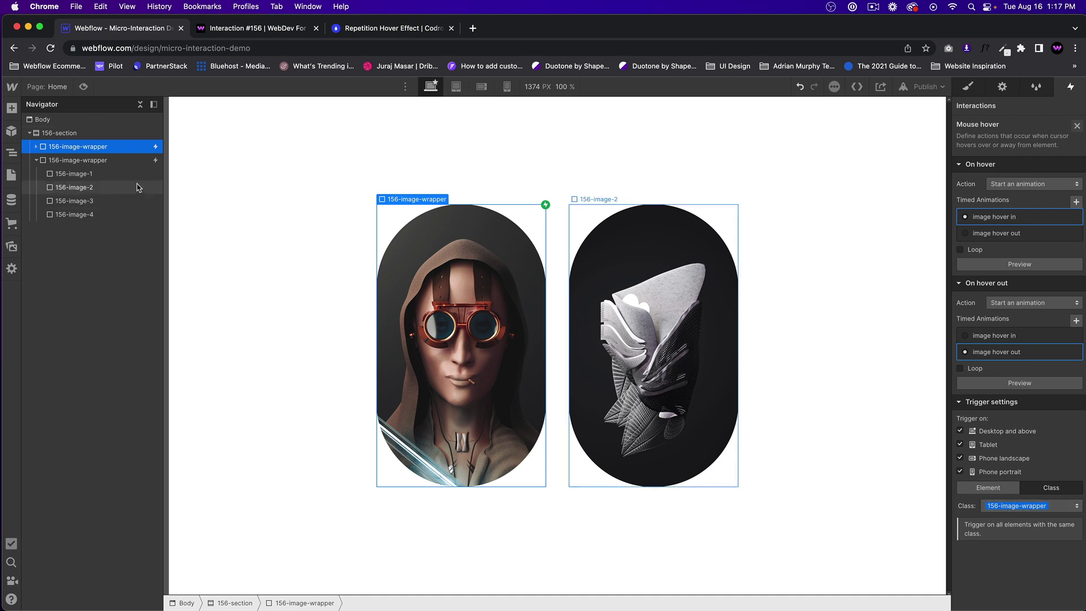
click(102, 164)
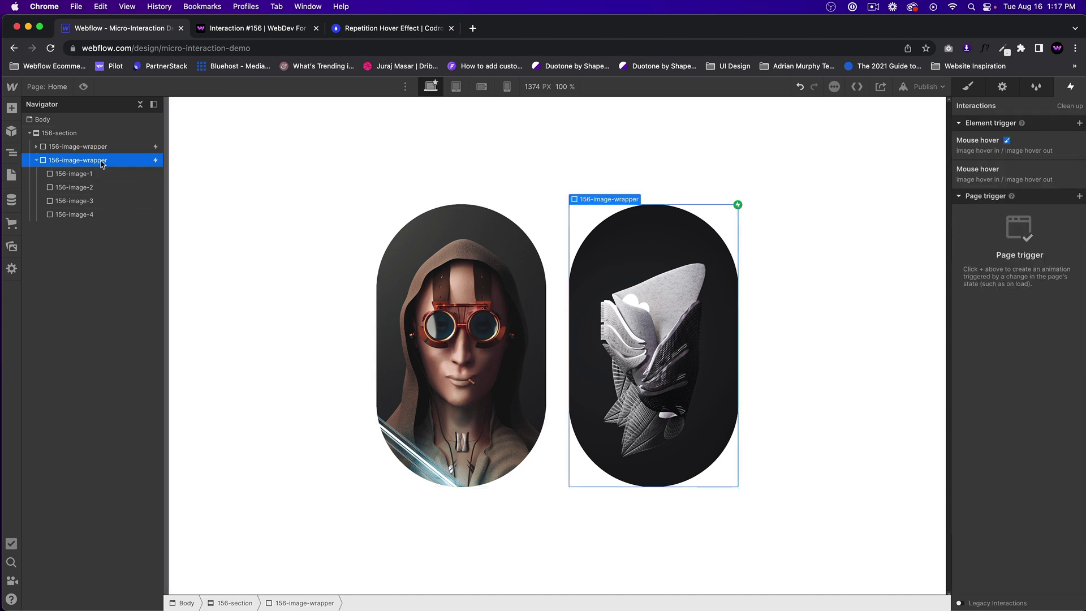
click(1077, 170)
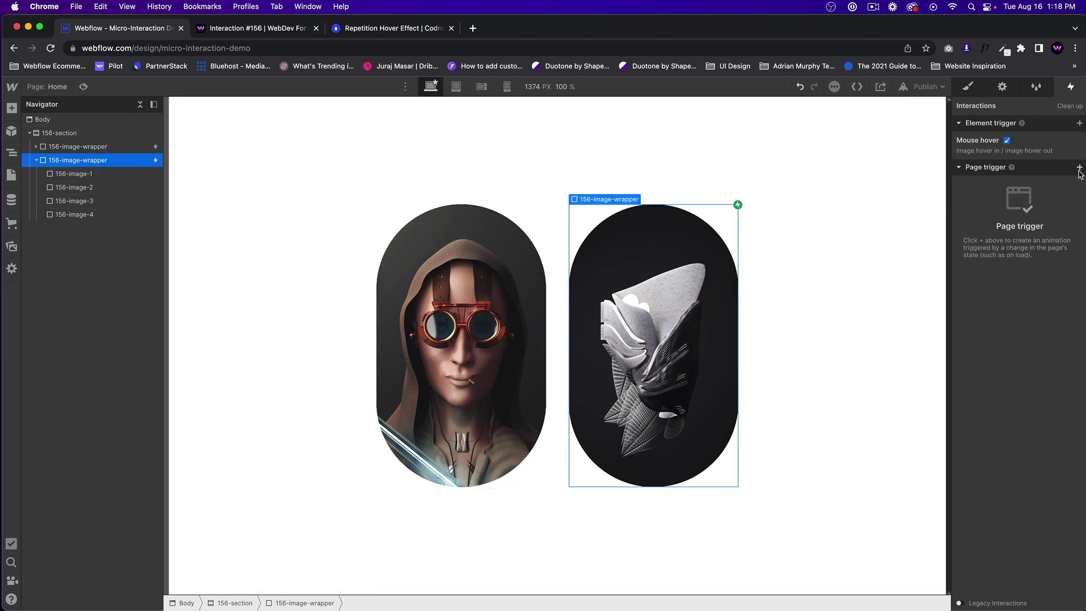
- Check the class-based mouse hover trigger on both wrappers and preview the hover animation on the page
click(90, 148)
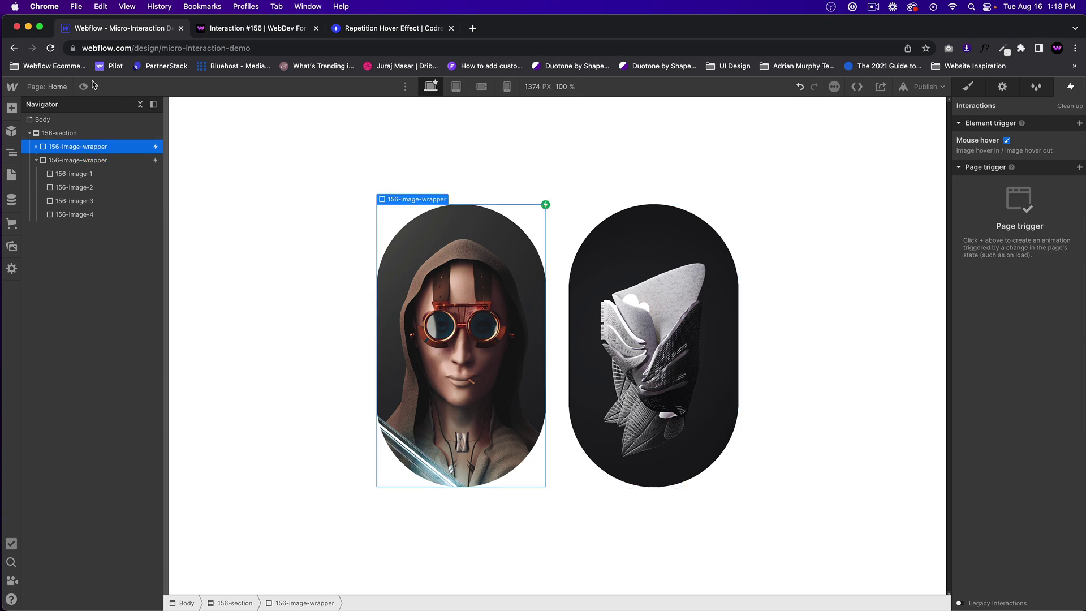
click(95, 160)
click(99, 147)
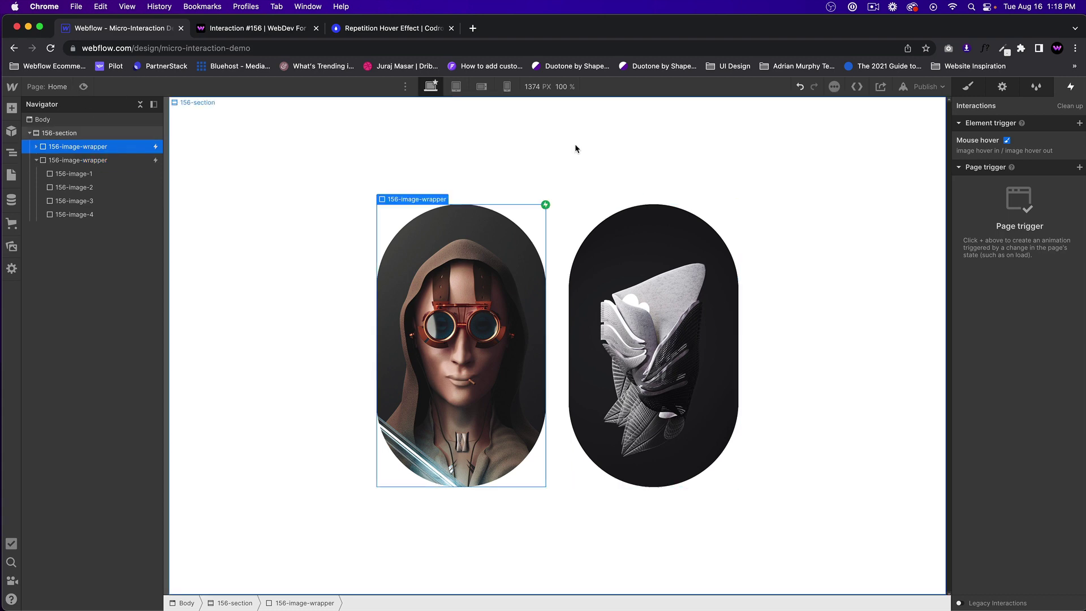
click(1048, 152)
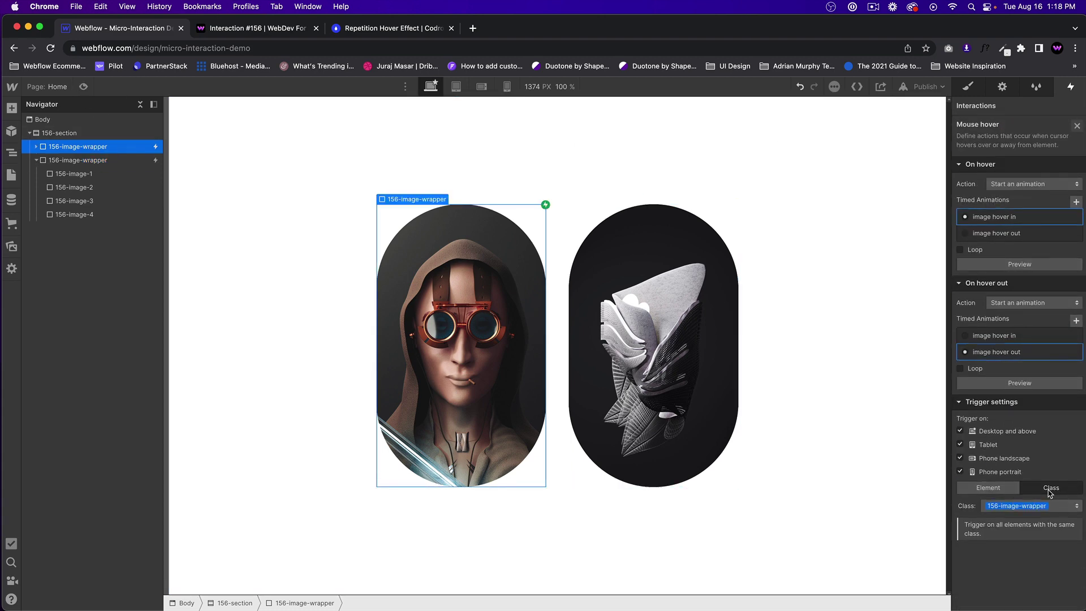
click(84, 86)
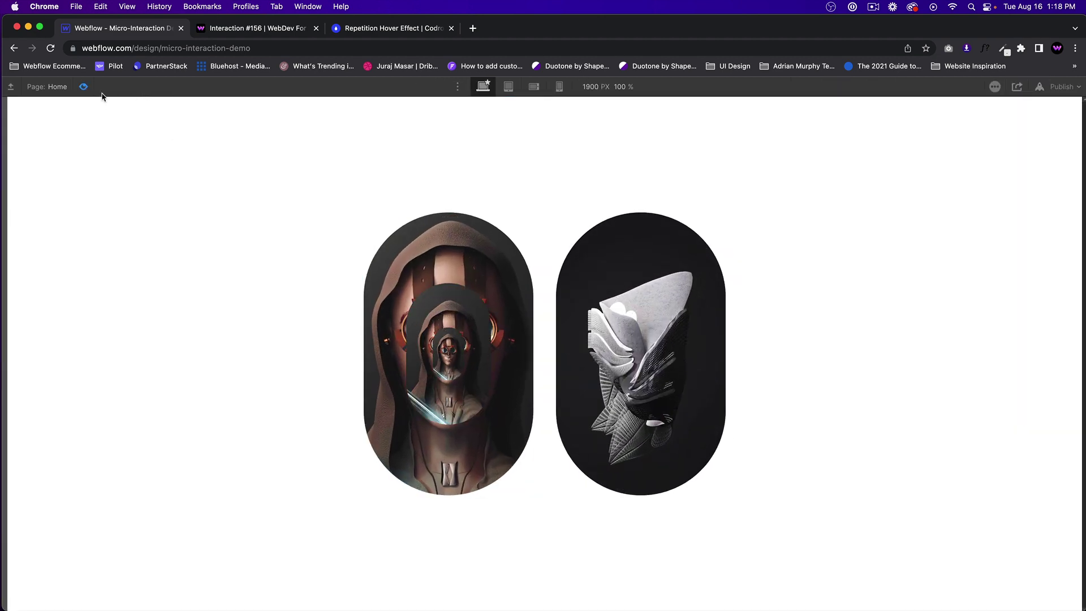
click(83, 87)
- Delete the second 156-image-wrapper together with its four image layers
click(637, 307)
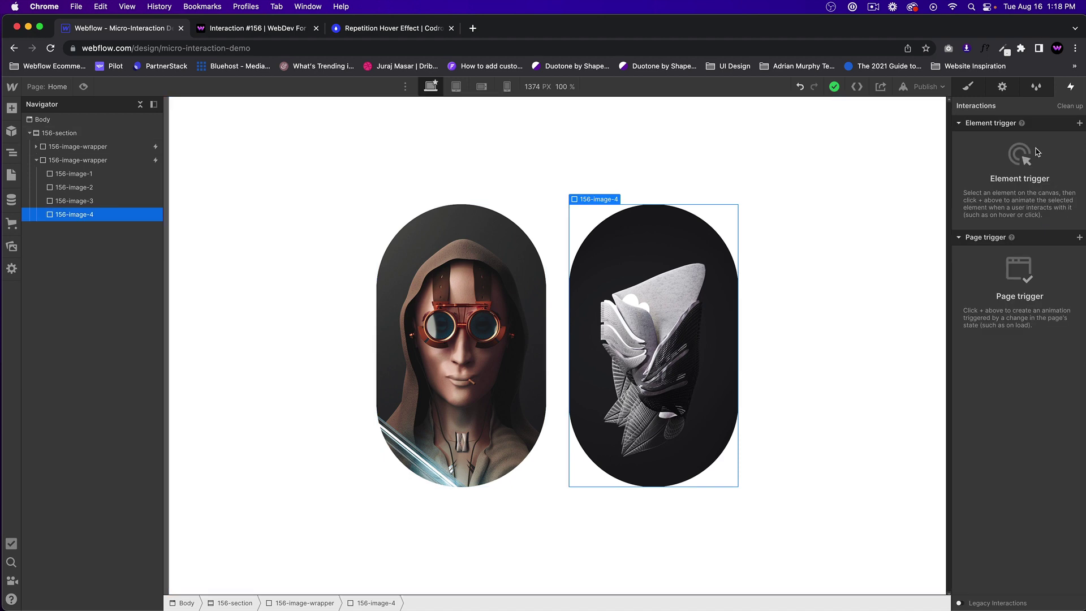
click(968, 87)
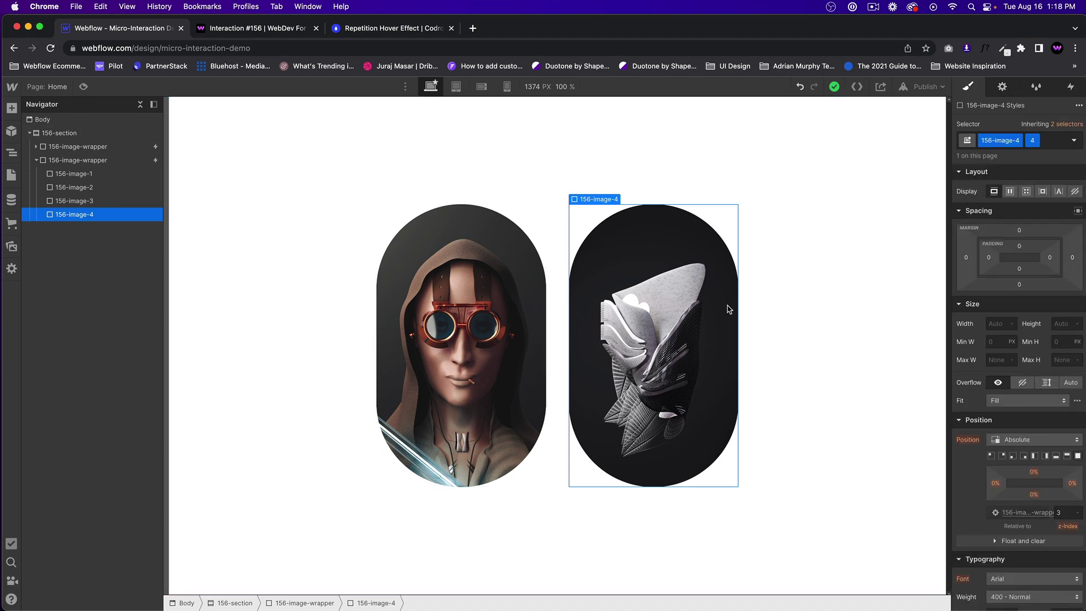
click(81, 160)
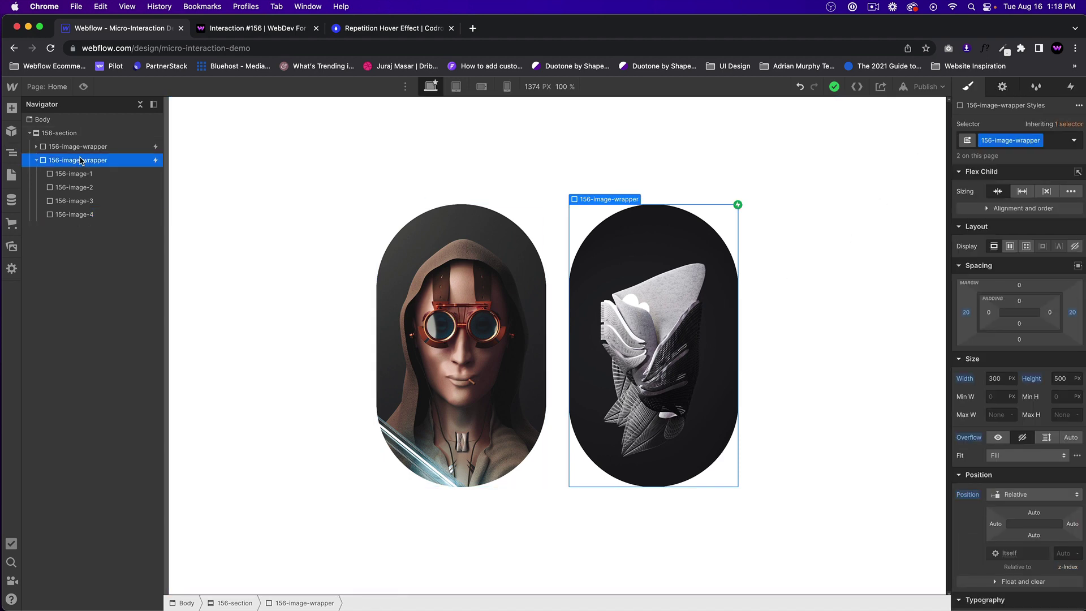
key(Delete)
- Set the remaining 156-image-wrapper's width to 500 px and height to 700 px
click(995, 379)
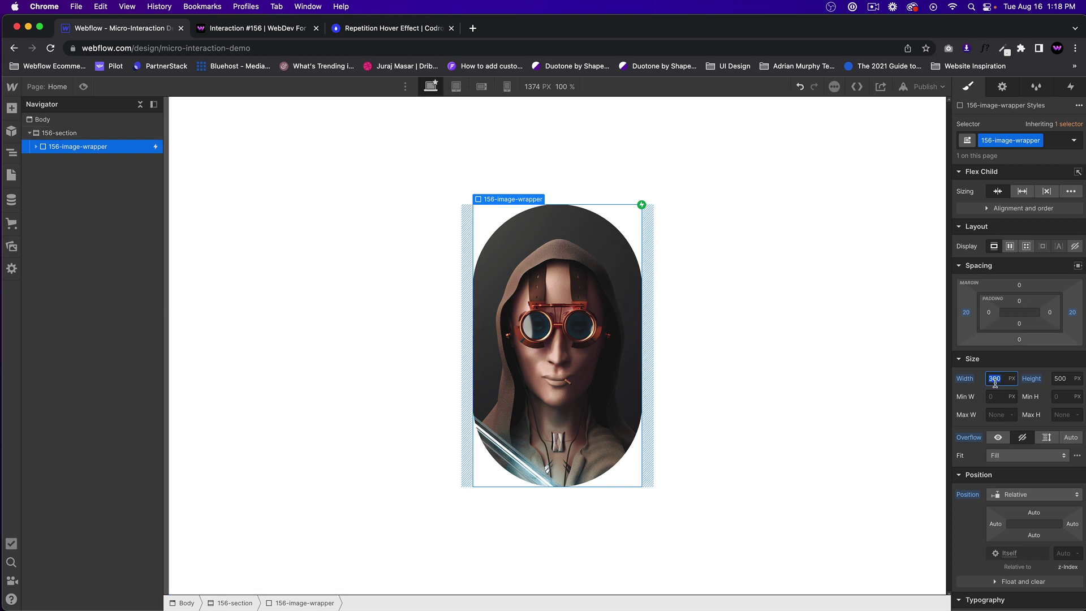
text(500)
key(Tab)
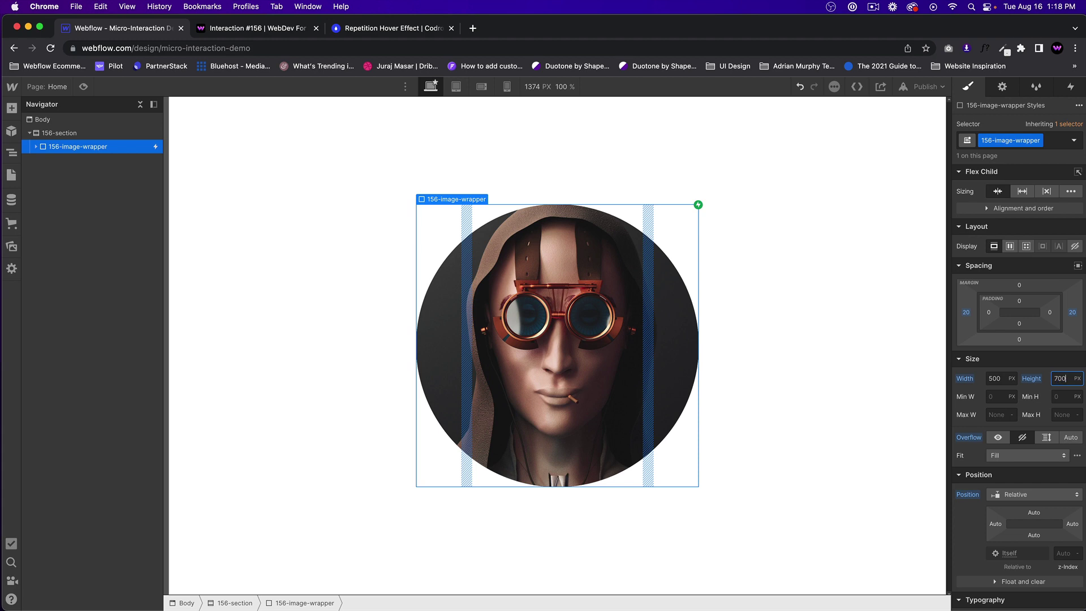
text(700)
key(Return)
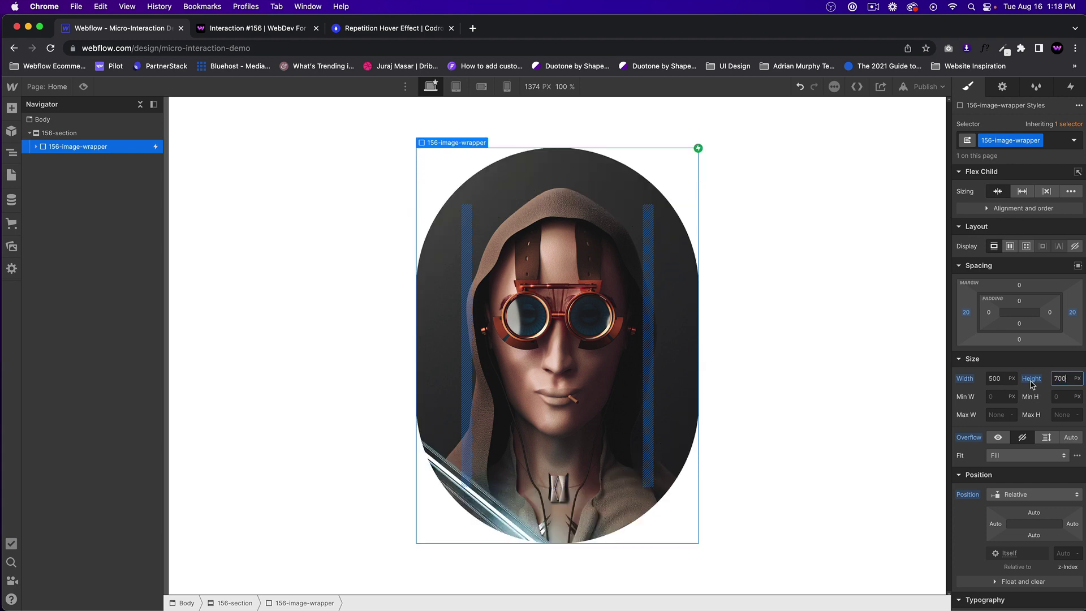
- Try a height of 800 px on the 156-image-wrapper and set it back to 700 px
key(BackSpace)
key(BackSpace)
key(BackSpace)
text(800)
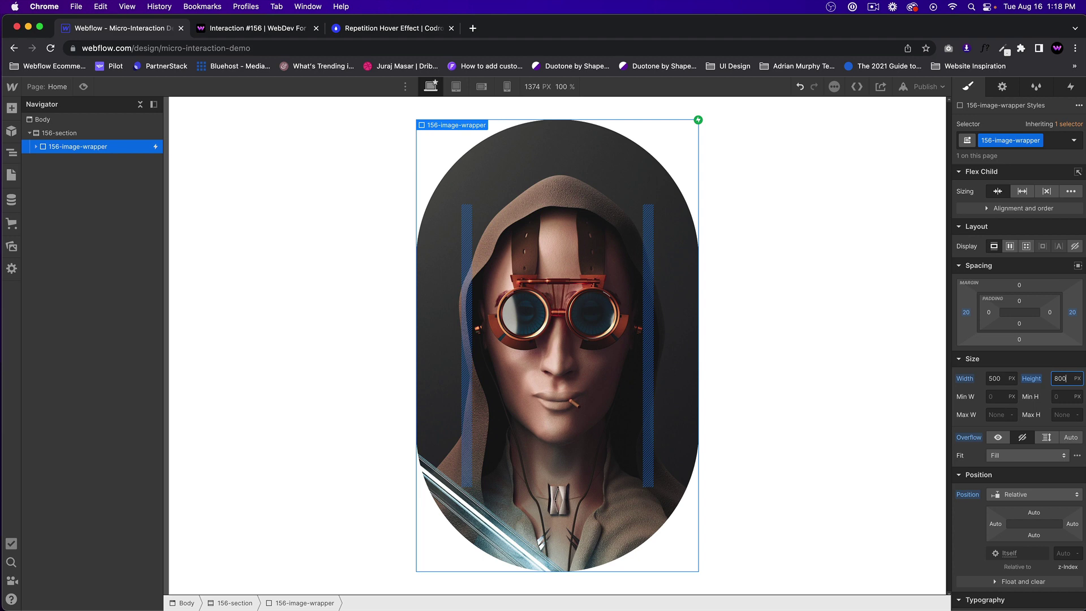
text(00)
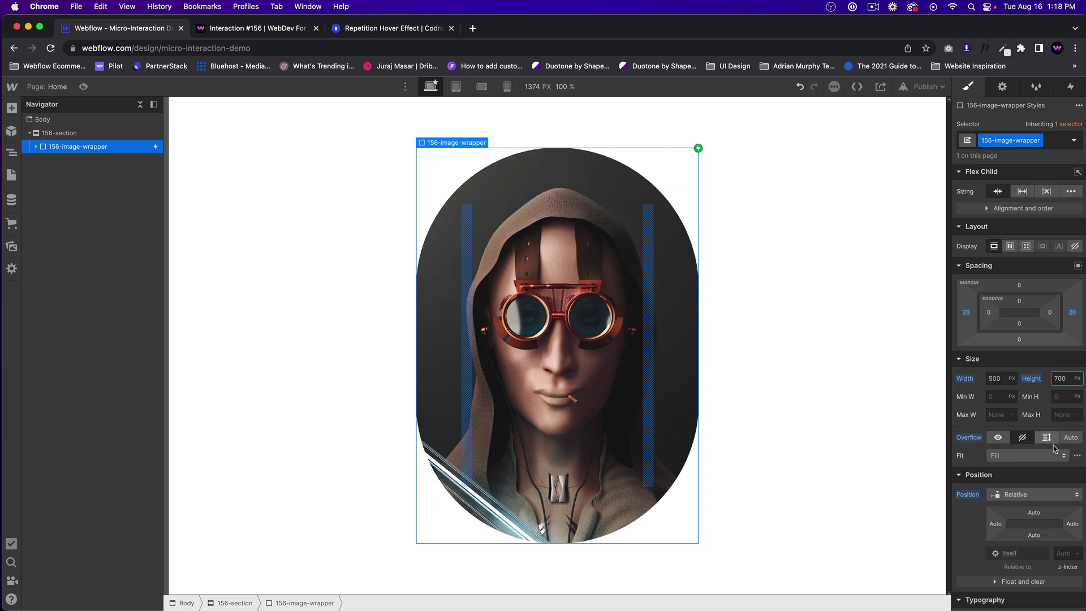
- Set the border radius of the 156-image-wrapper to 500 px
scroll(1052, 452, down, 10)
text(5)
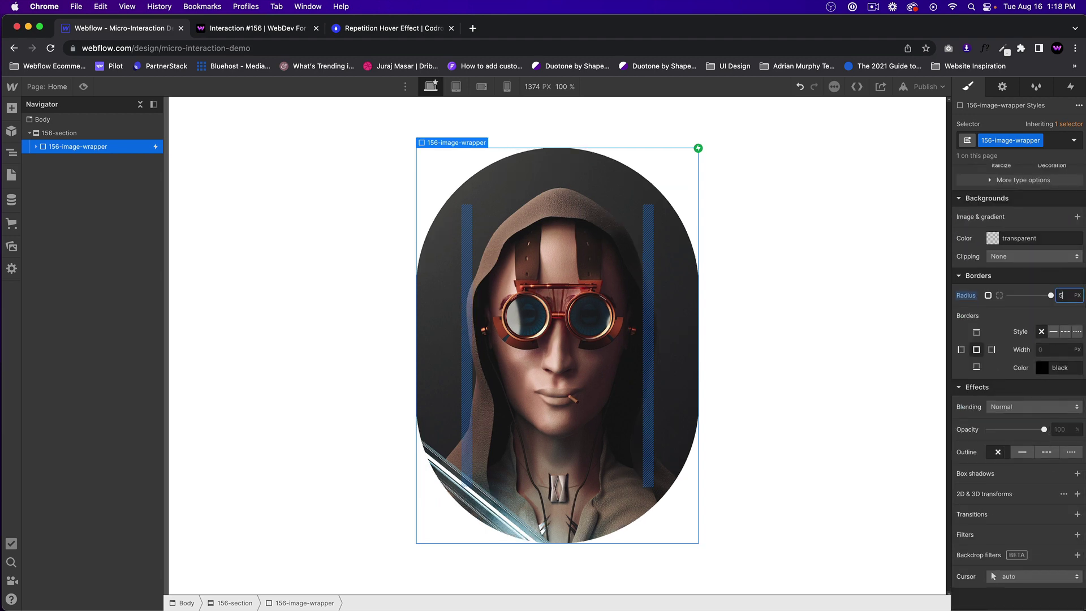
text(00)
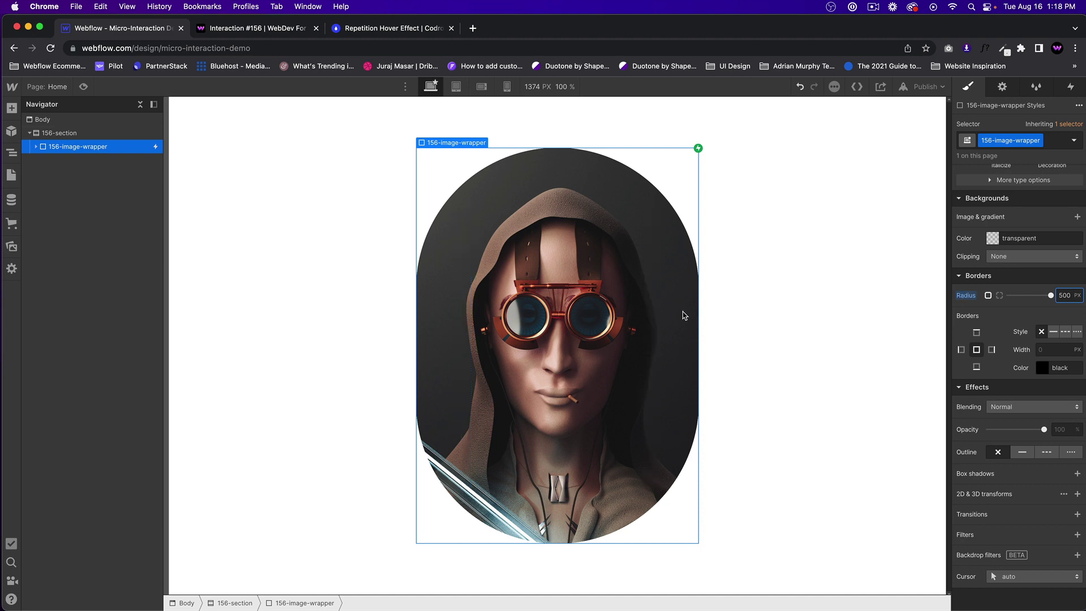
- Resize the 156-image-wrapper to a height of 600 px and a width of 400 px
scroll(1042, 254, up, 10)
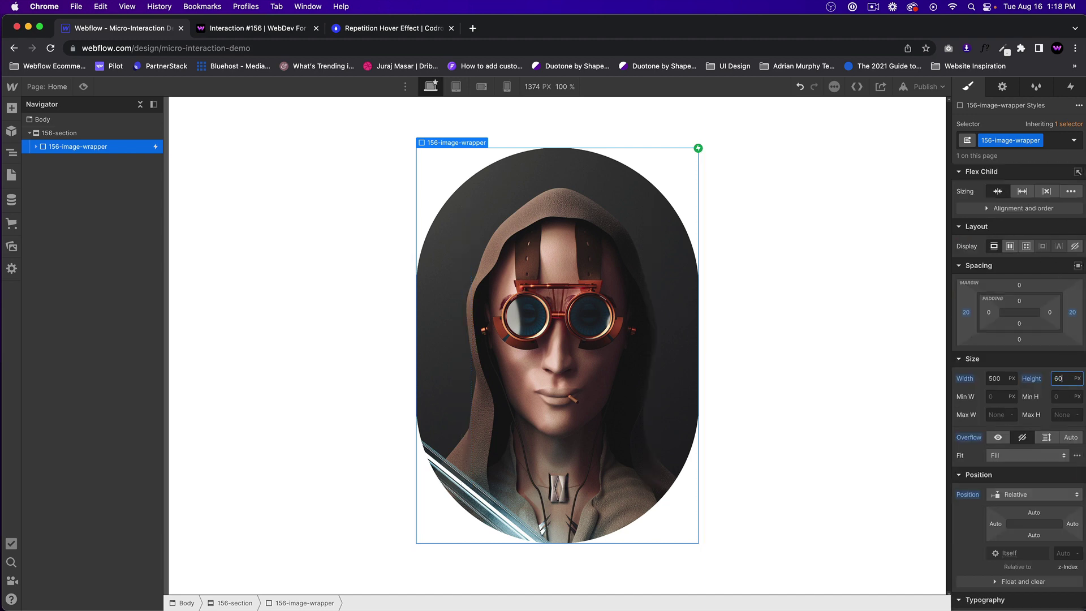
text(600)
click(996, 382)
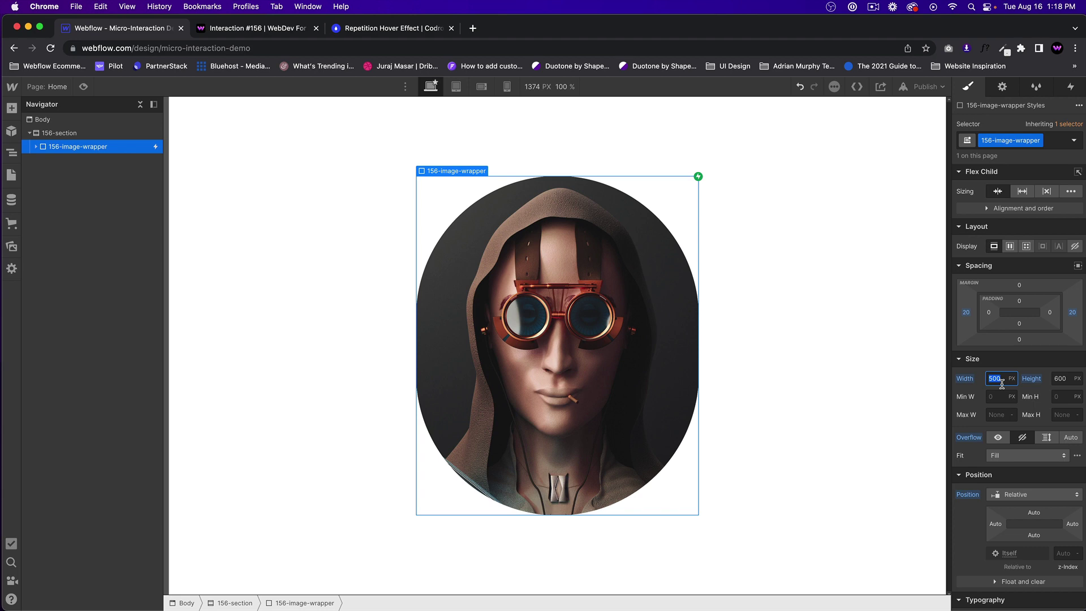
text(400)
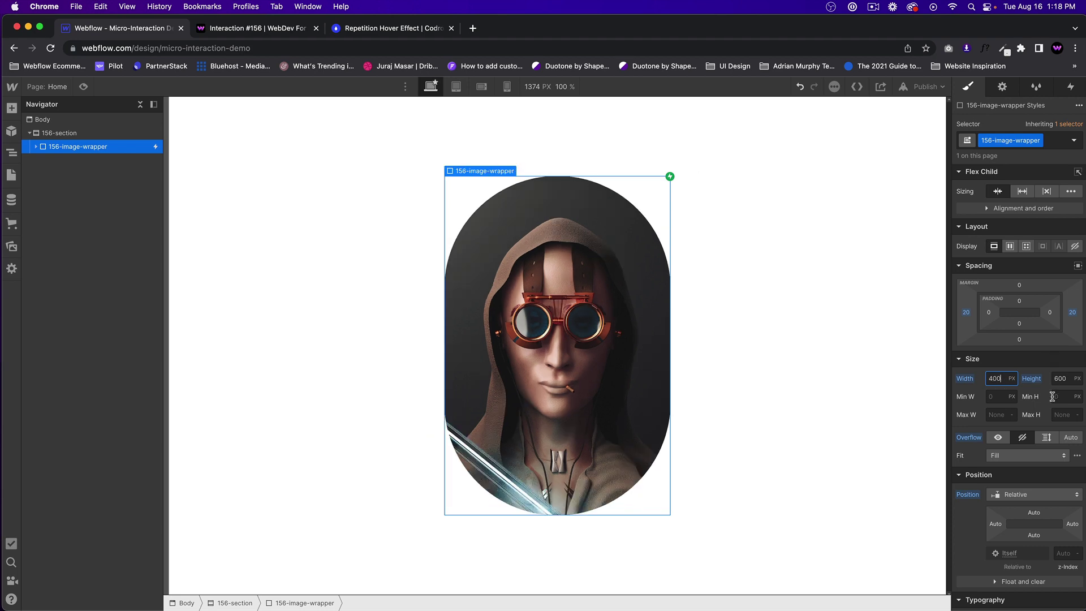
- Preview the hover animation on the resized 156-image-wrapper and return to editing
click(84, 86)
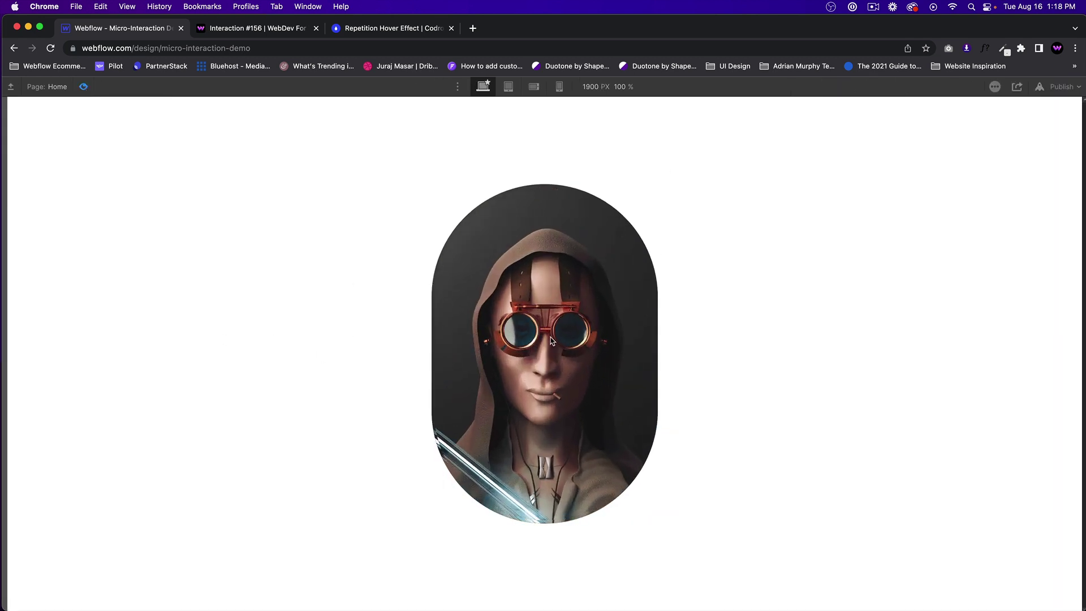
click(84, 87)
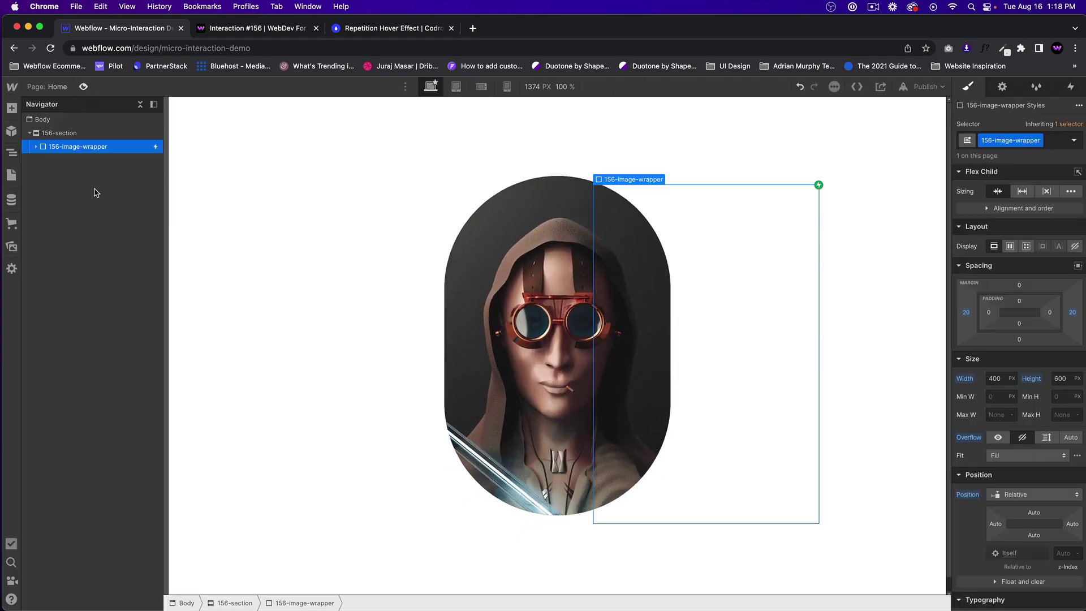
- Set the border radius of 156-image-1 inside the wrapper to 50%
click(37, 147)
click(79, 173)
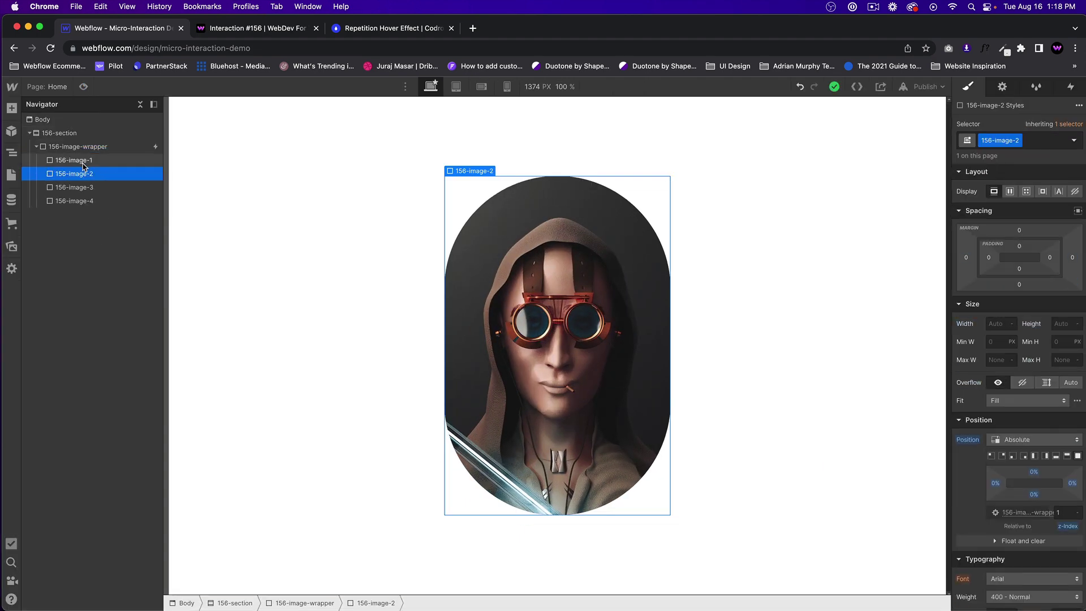
click(83, 162)
scroll(1012, 421, down, 7)
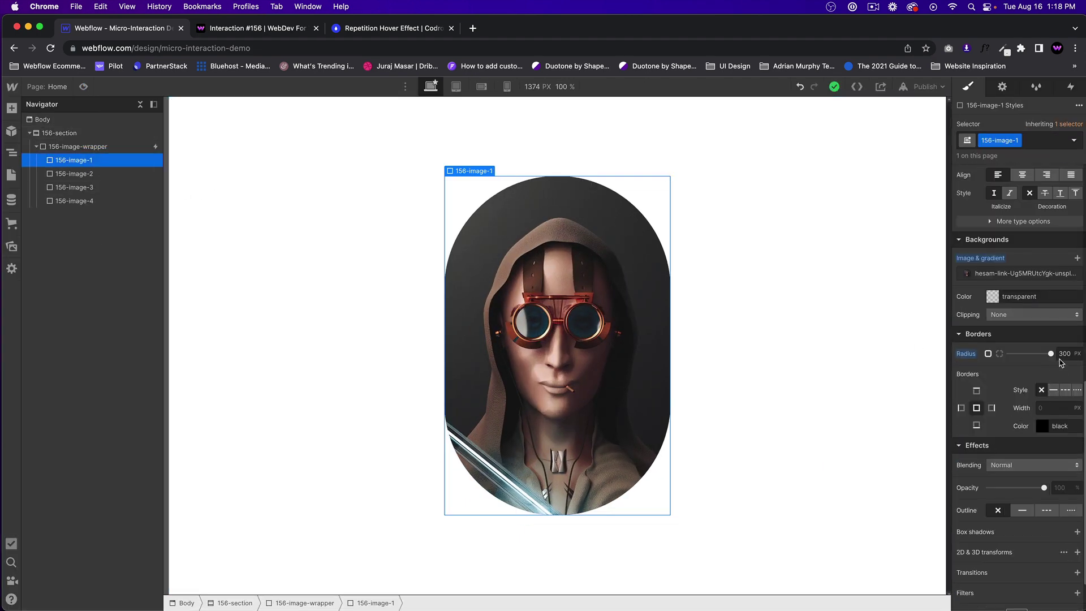
text(50)
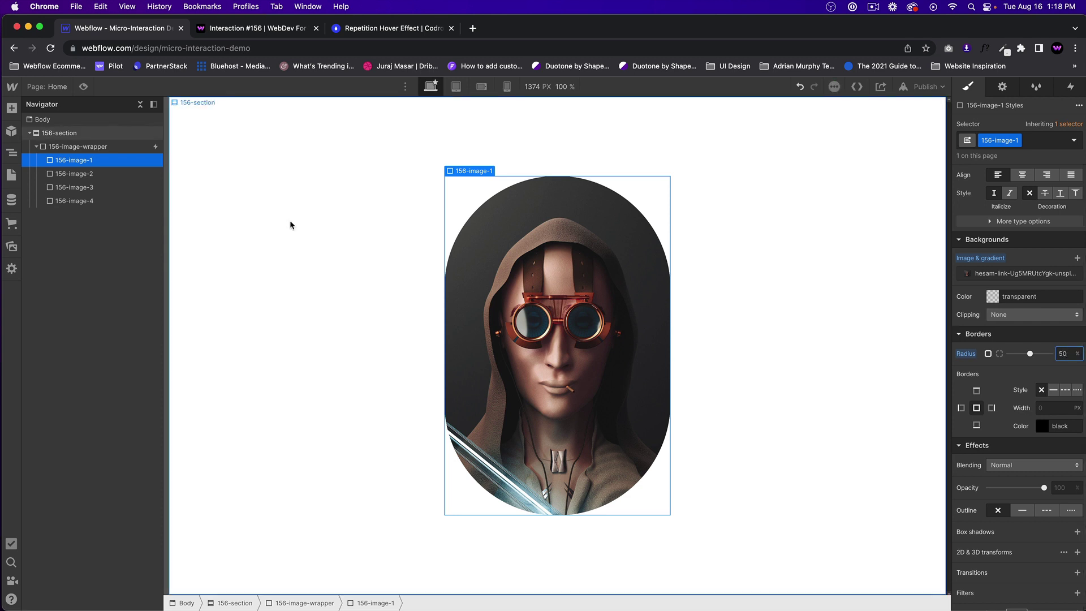
- Resize 156-image-1 to 400 by 400 px and make 156-image-wrapper a flexbox with centred alignment and justification
scroll(1018, 287, up, 7)
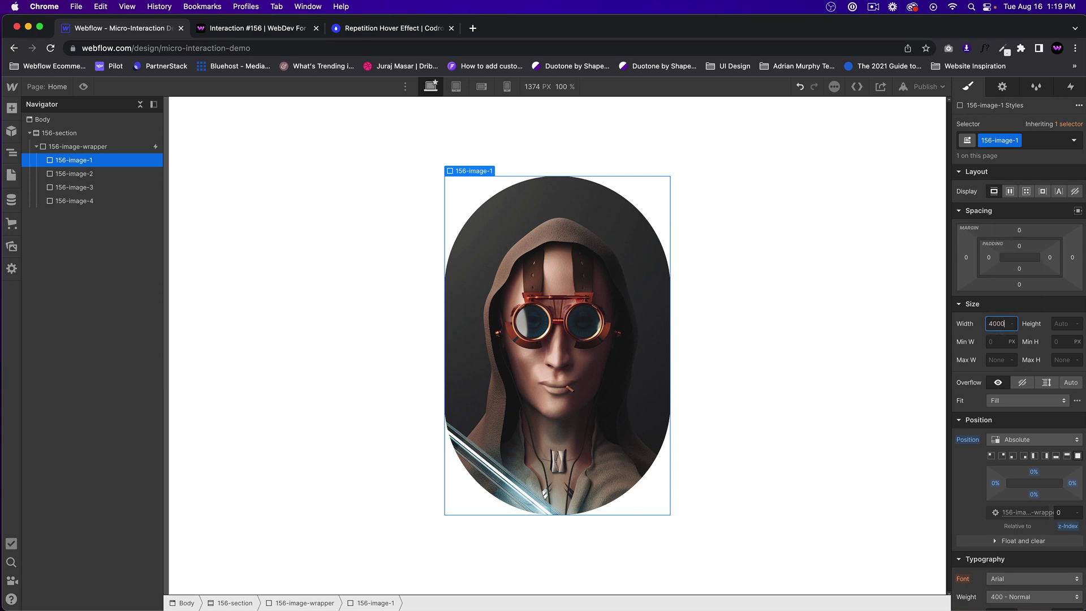
key(Tab)
text(400)
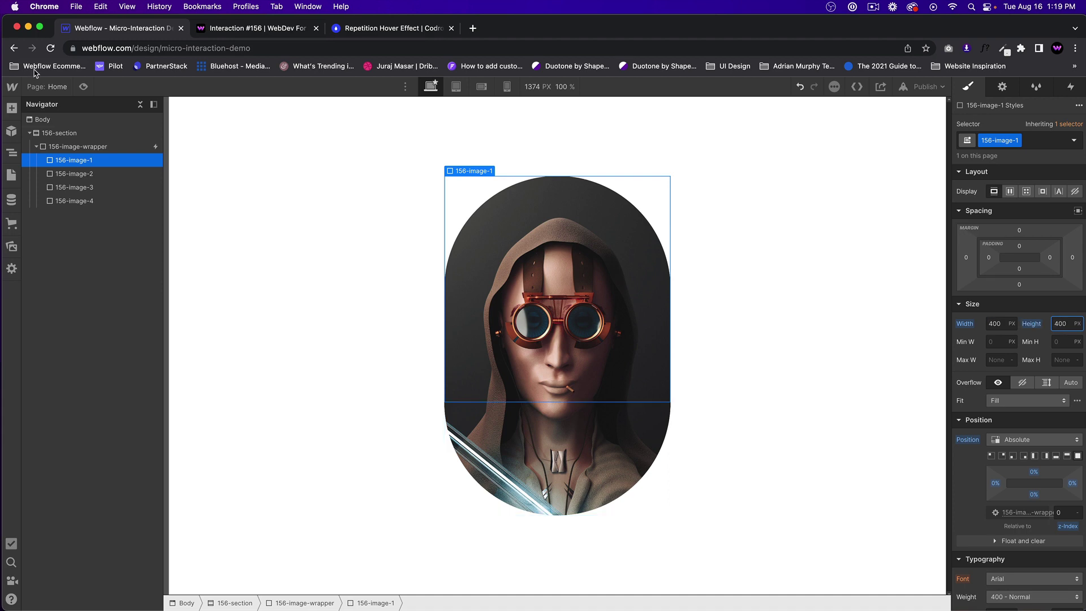
click(78, 146)
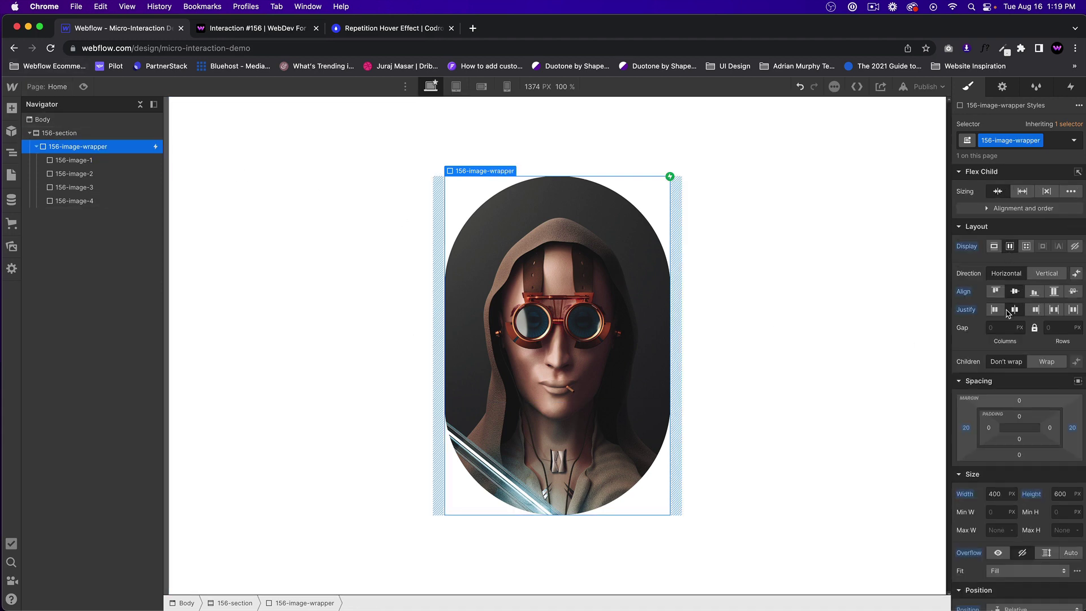
- Set the width and height of 156-image-2 to 400 px and check the neighbouring layers
click(113, 173)
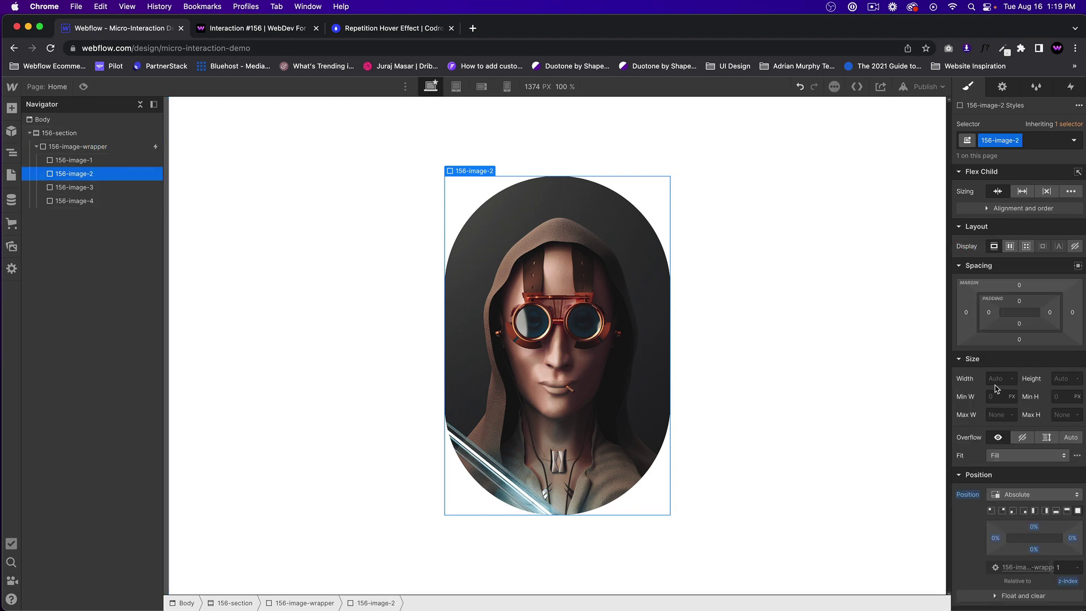
key(Return)
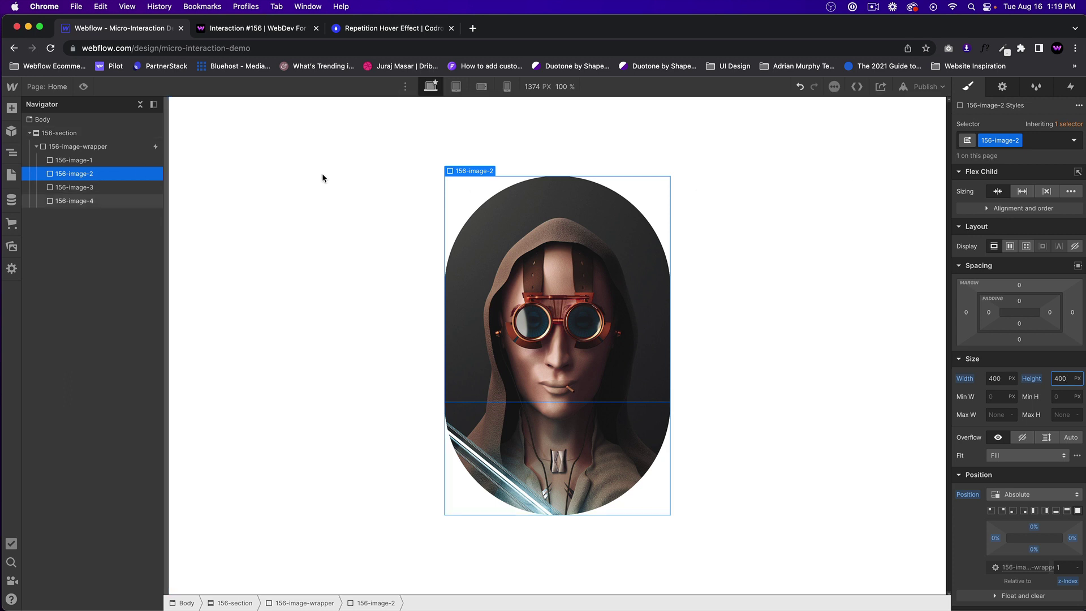
click(113, 161)
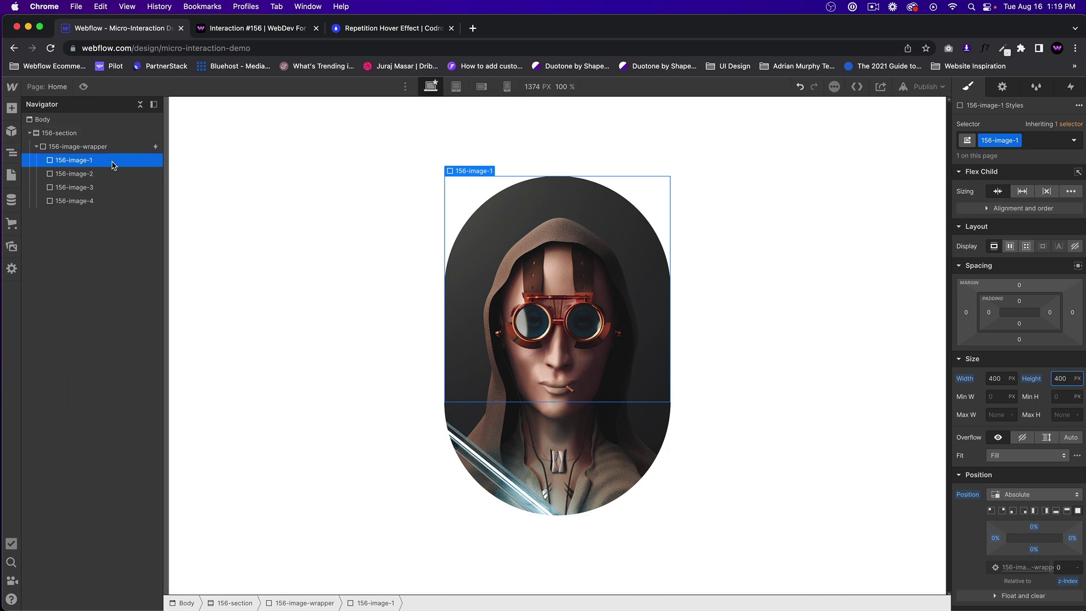
click(103, 148)
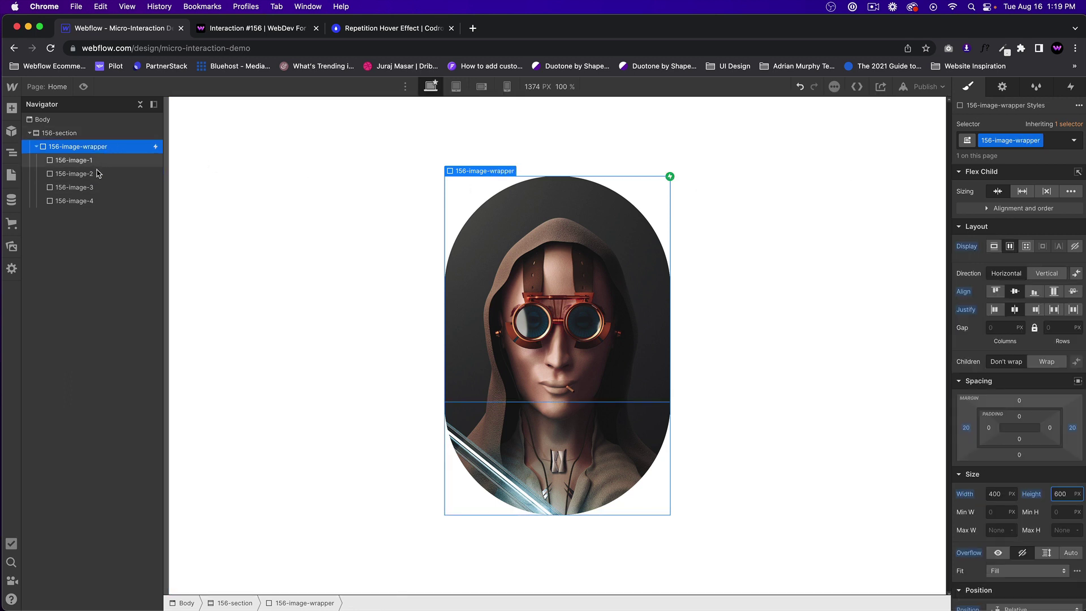
click(97, 173)
click(89, 187)
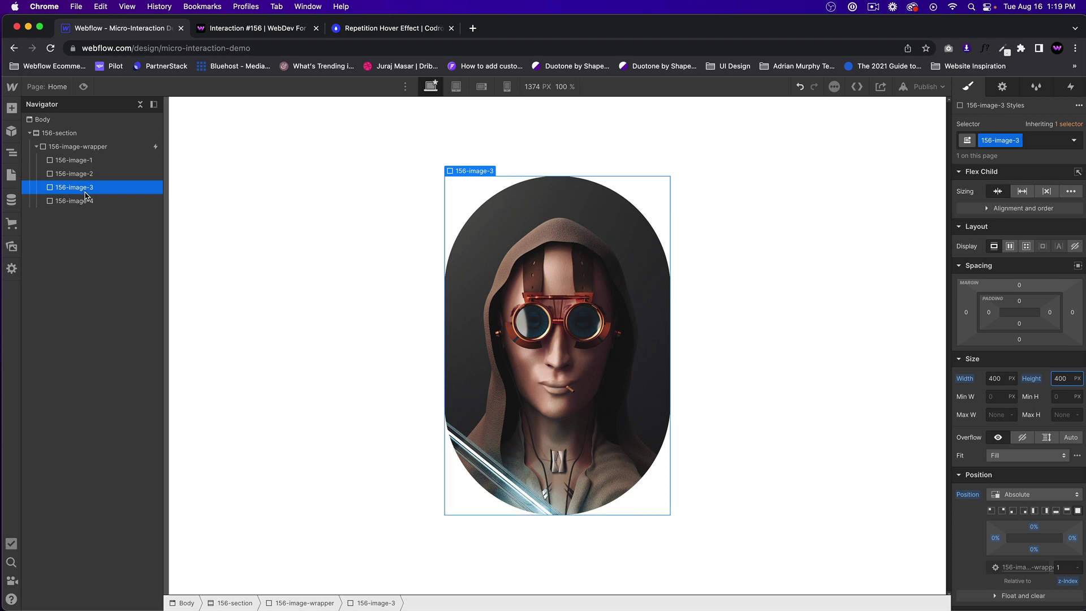
- Set the border radius of 156-image-2 to 50%
click(79, 174)
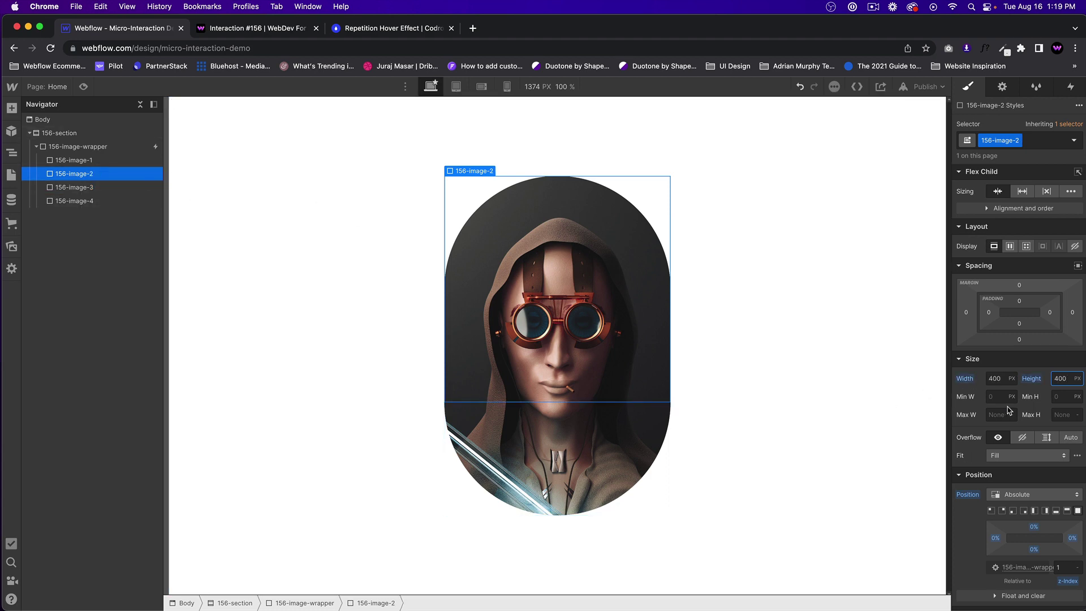
scroll(1046, 328, down, 10)
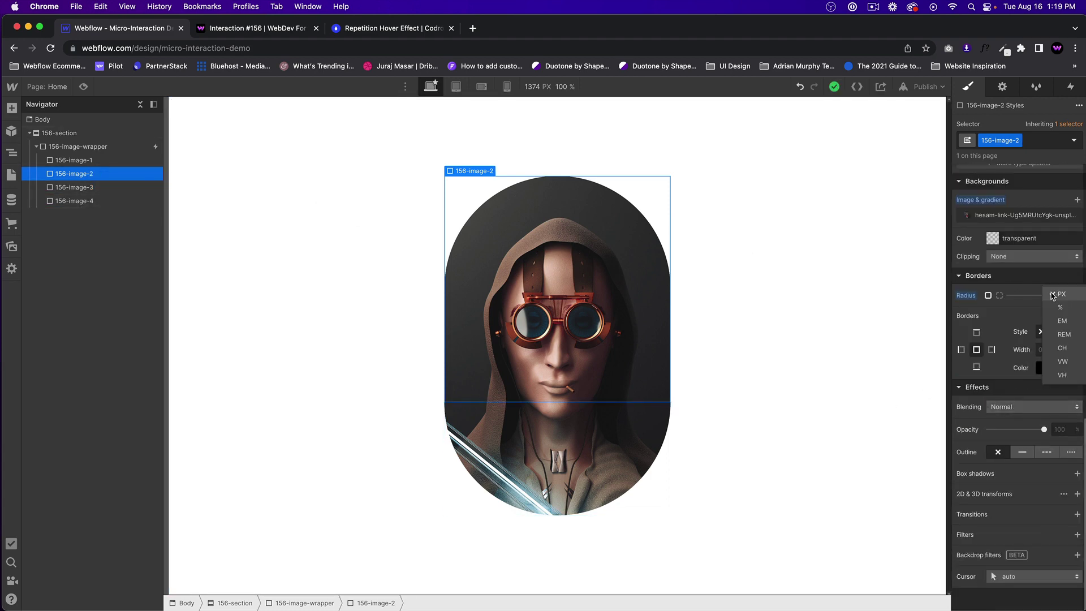
click(1074, 297)
click(1065, 295)
text(5)
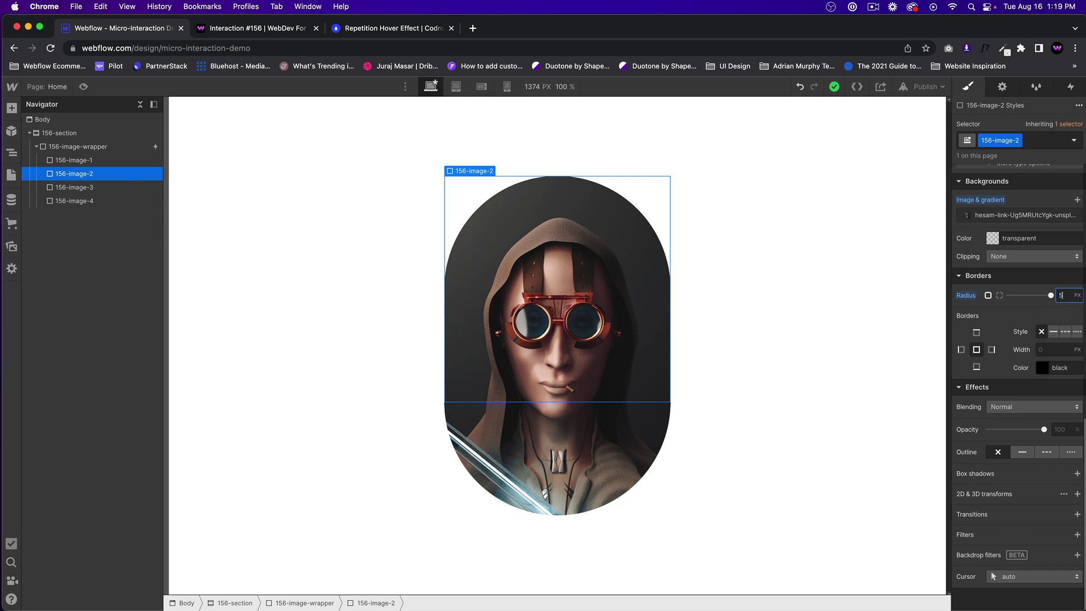
text(0)
- Set the border radius of both 156-image-3 and 156-image-4 to 50%
click(107, 187)
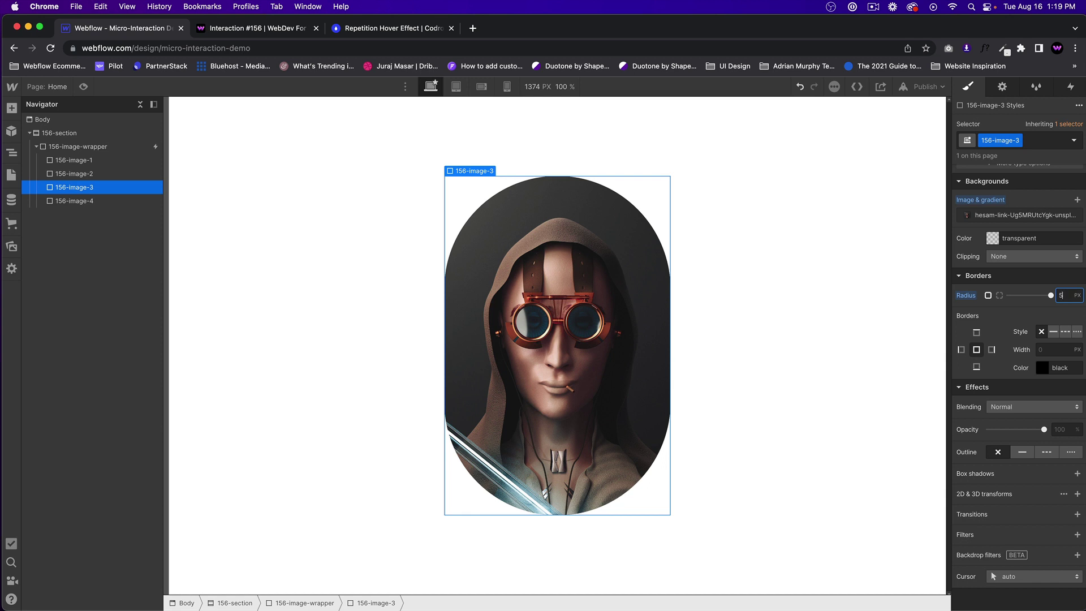
click(76, 201)
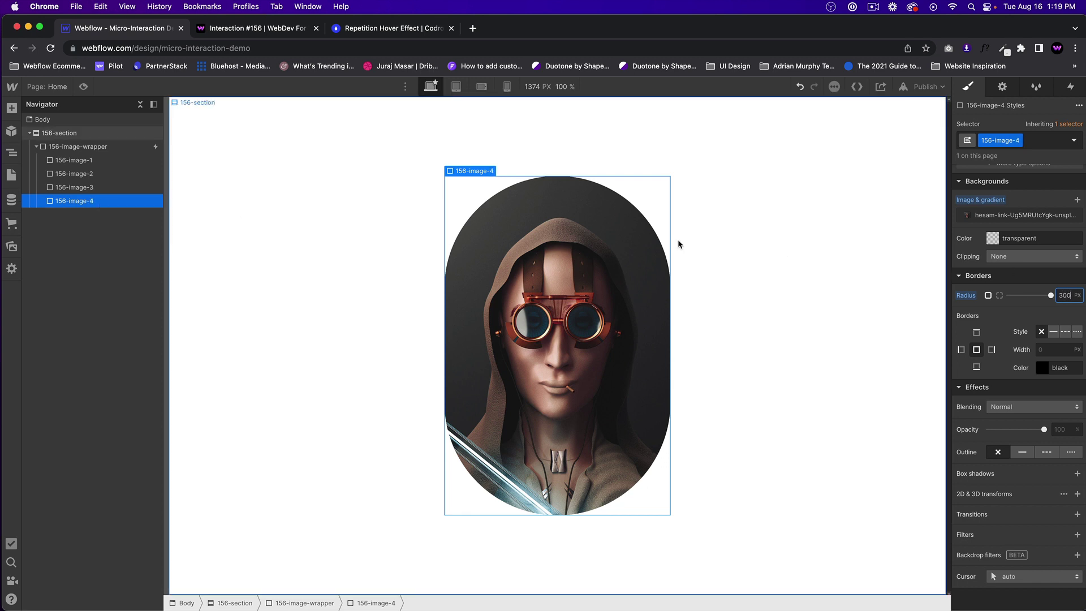
text(50%)
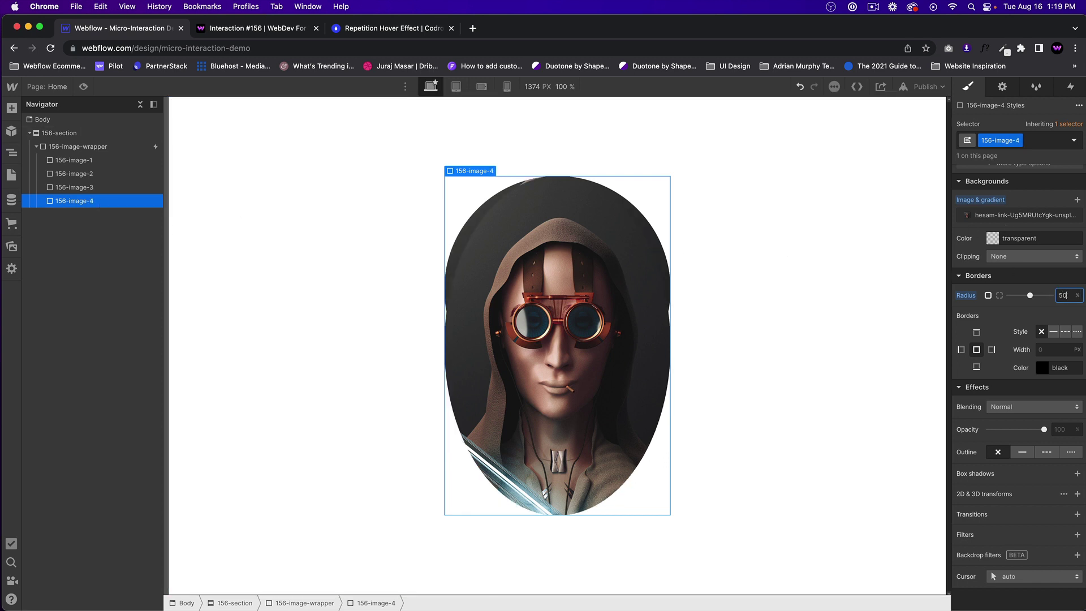
- Set the width and height of 156-image-4 to 400 px
scroll(1018, 339, up, 10)
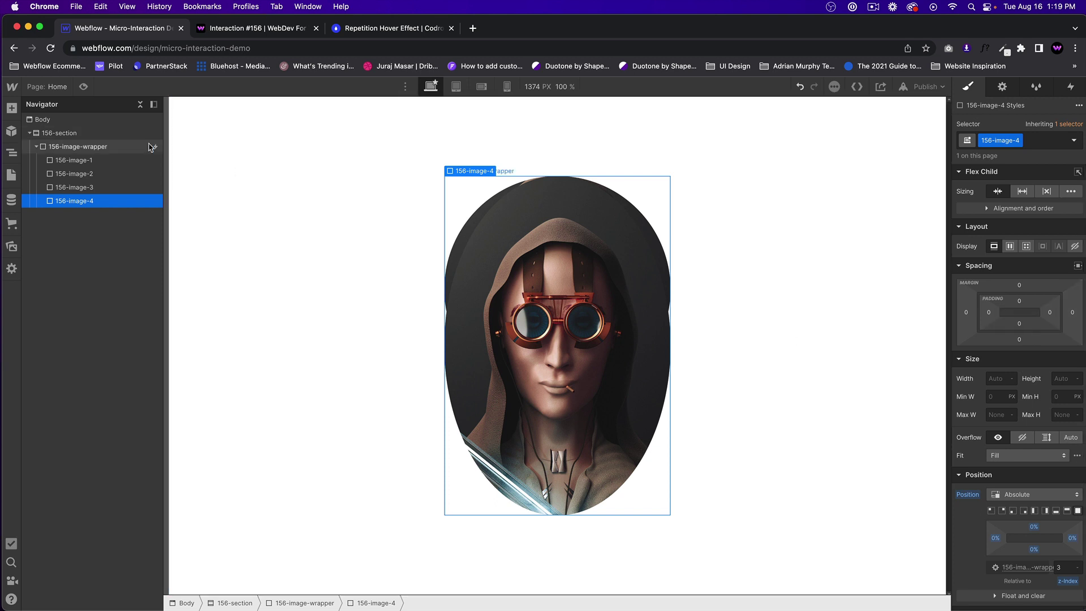
text(400)
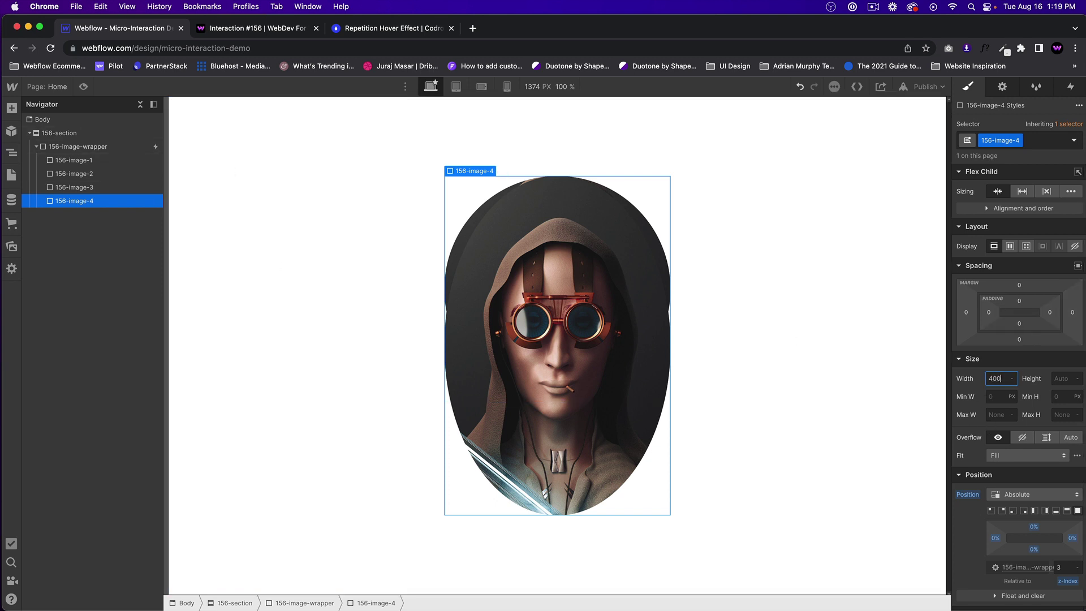
key(Tab)
text(4000)
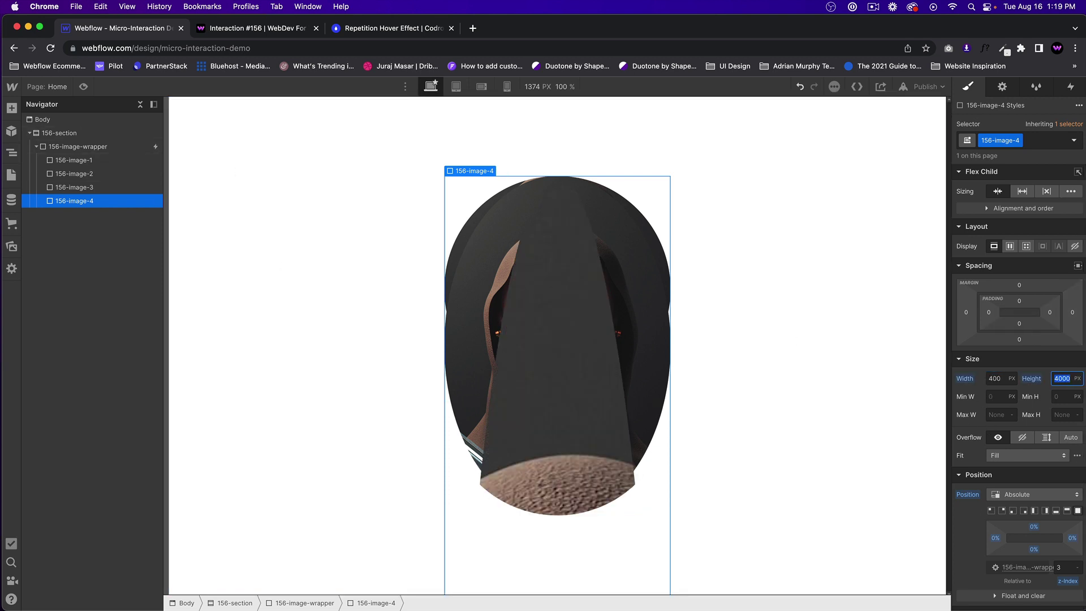
text(0)
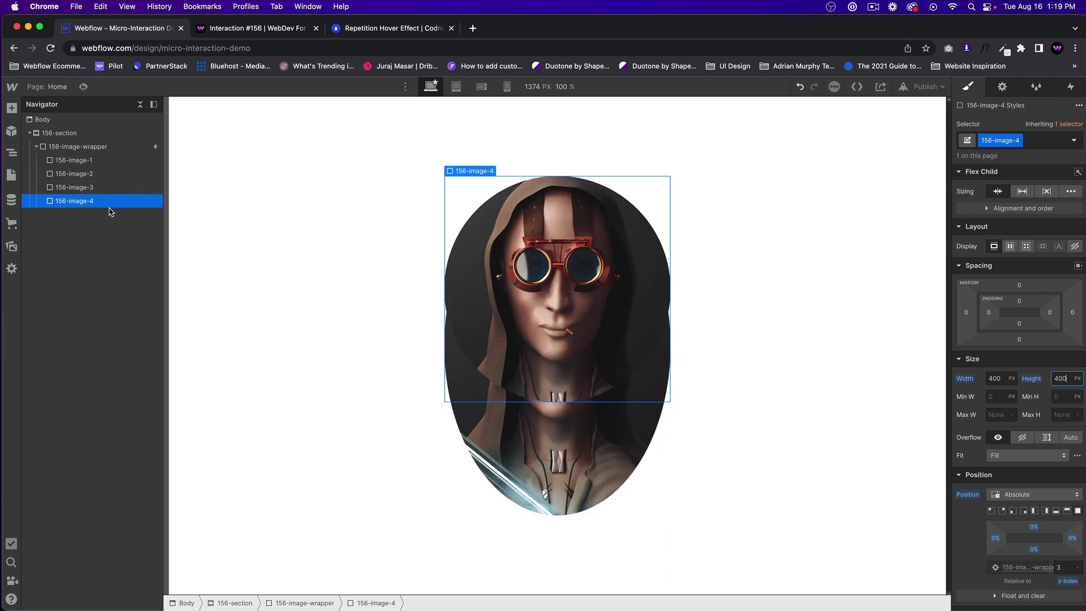
- Set the width and height of 156-image-3 to 400 px and check the size of 156-image-2
click(566, 447)
click(1003, 378)
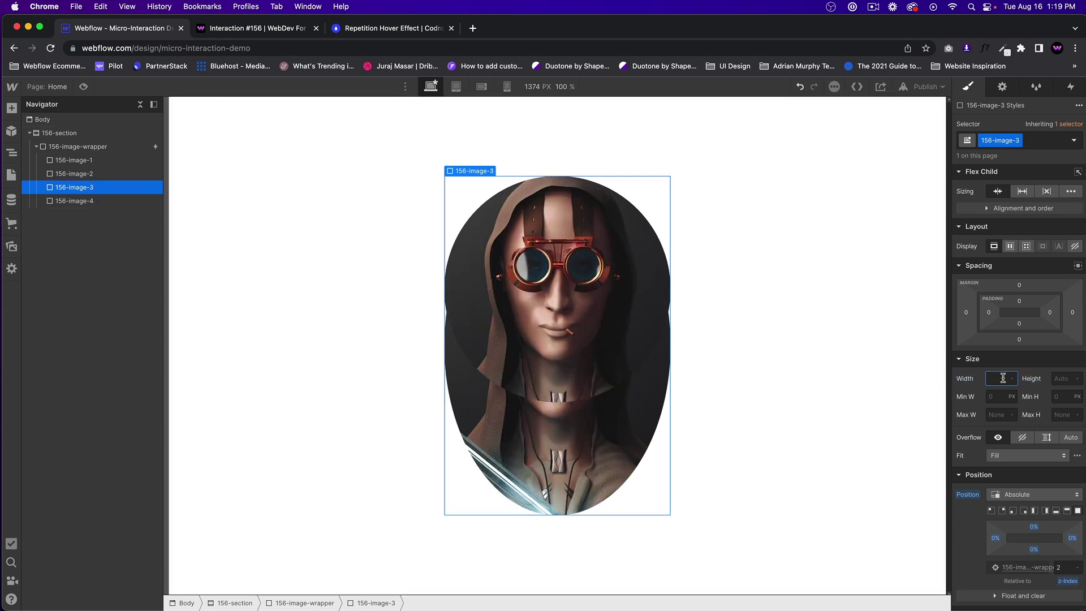
text(400)
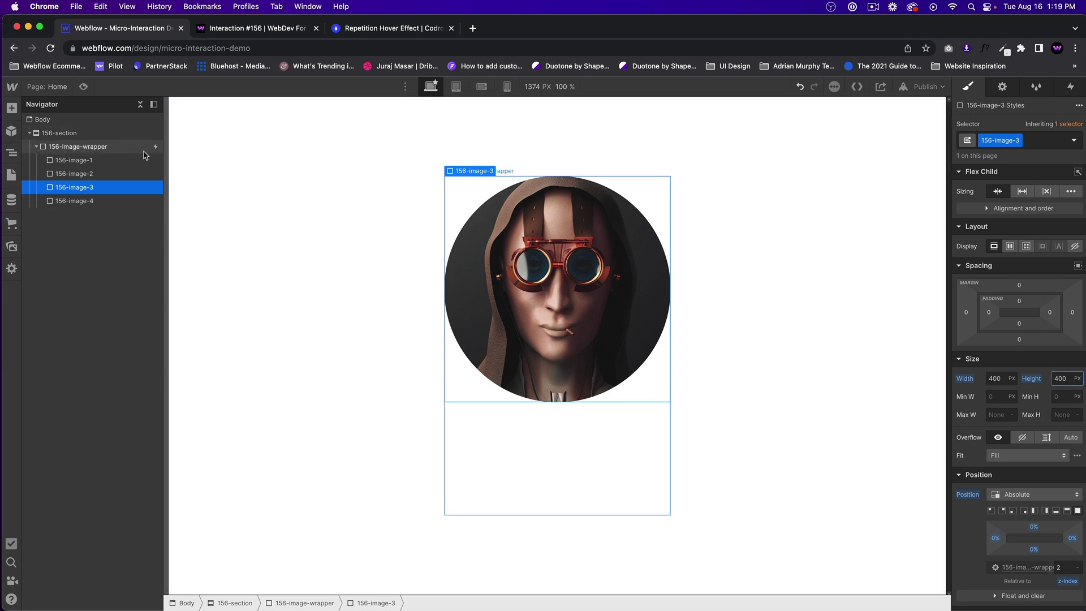
click(622, 340)
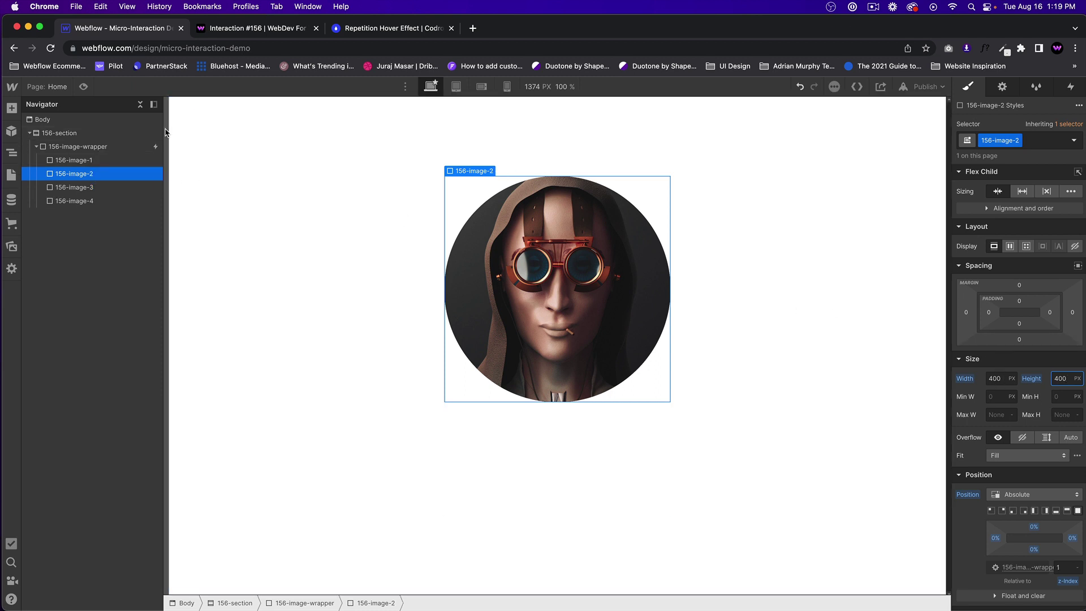
- Try a height of 600 px on 156-image-1 and preview the hover animation
click(74, 160)
double_click(999, 379)
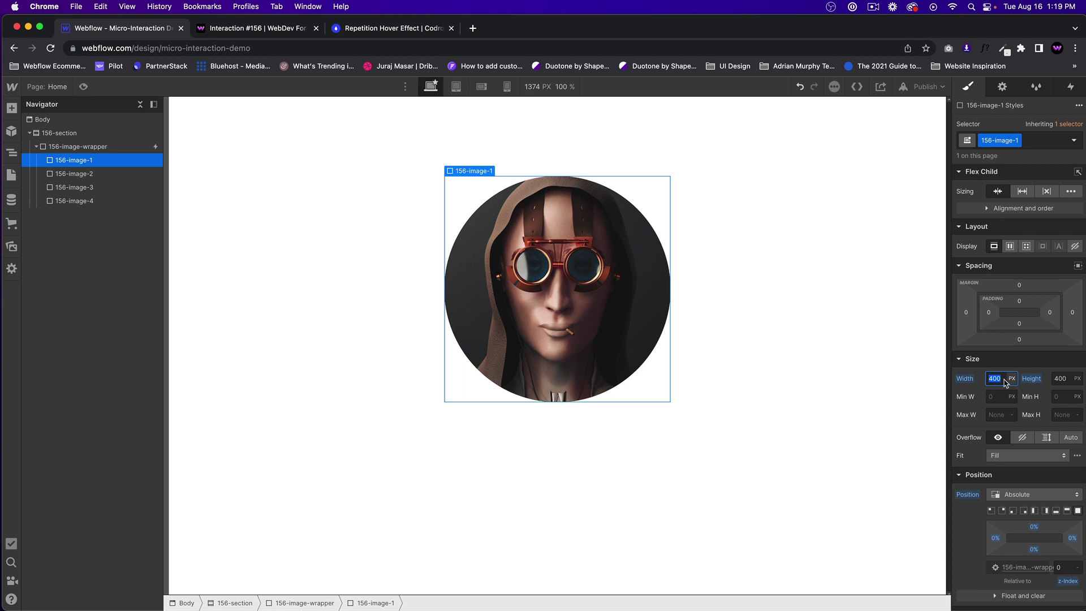
click(1063, 378)
text(60)
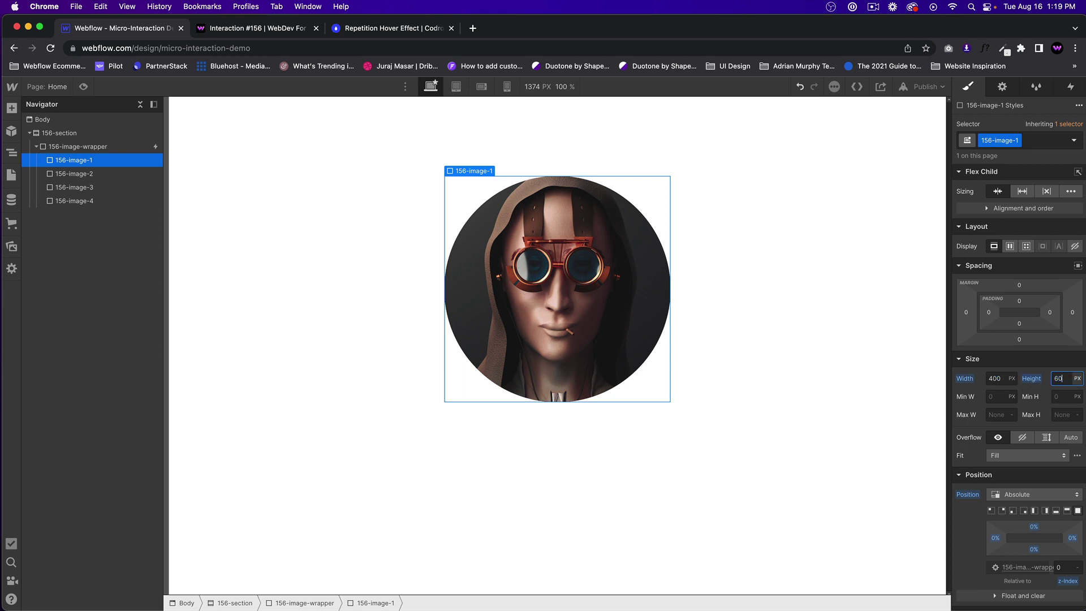
text(0)
key(Return)
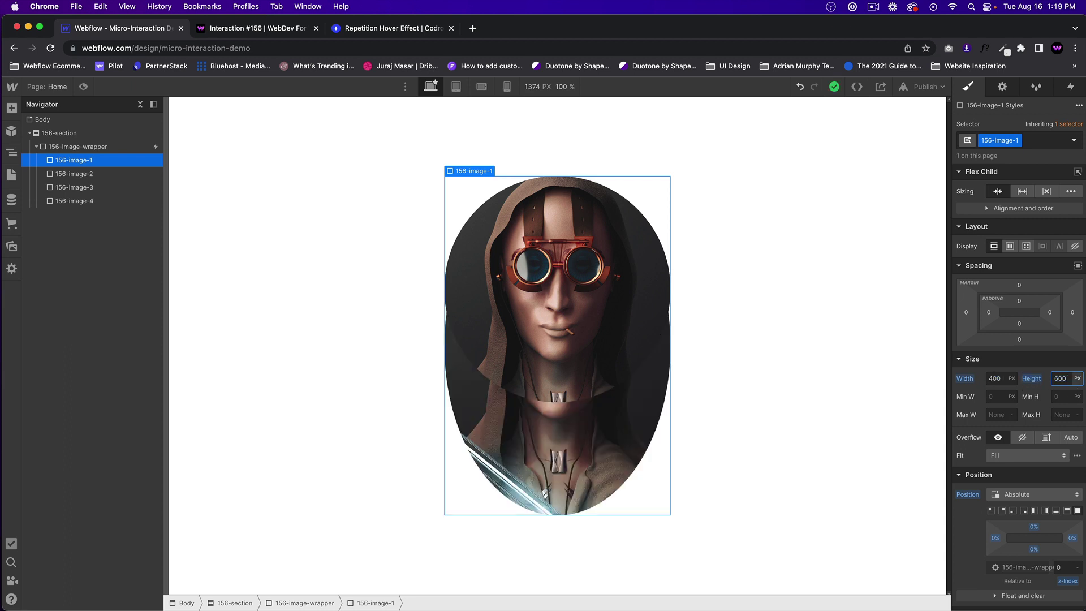
click(84, 86)
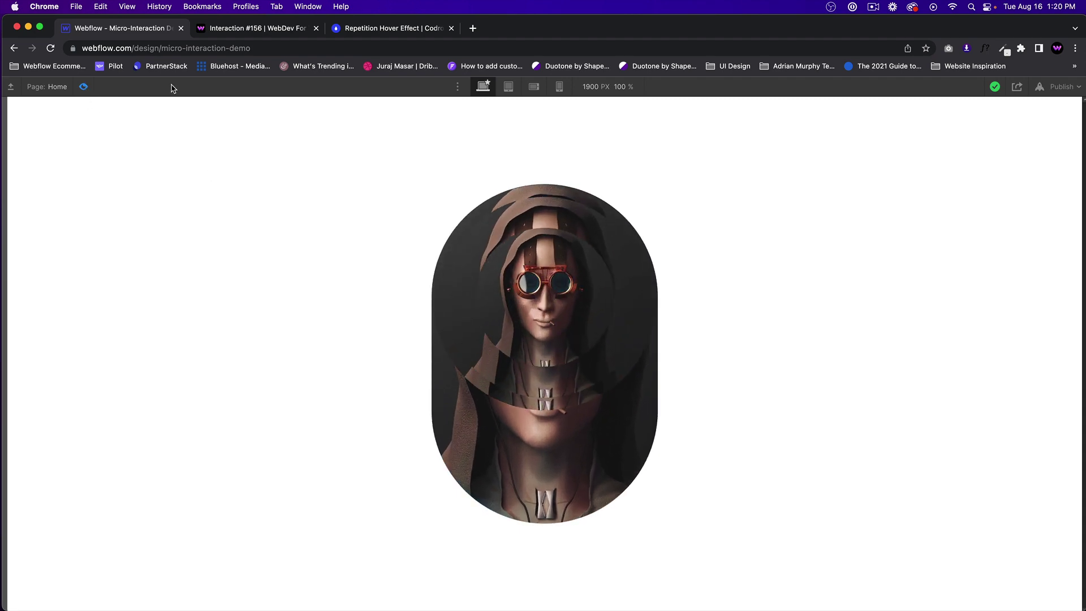
click(83, 87)
- Restore 156-image-1 to a width and height of 400 px
click(1000, 378)
key(super+a)
text(4)
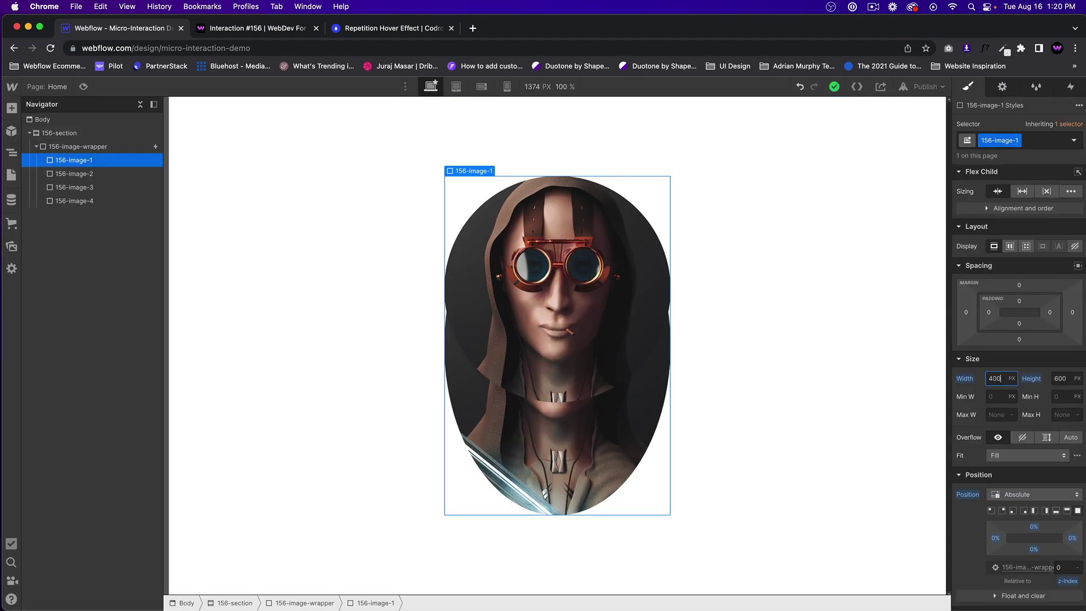
key(Tab)
text(4)
key(Return)
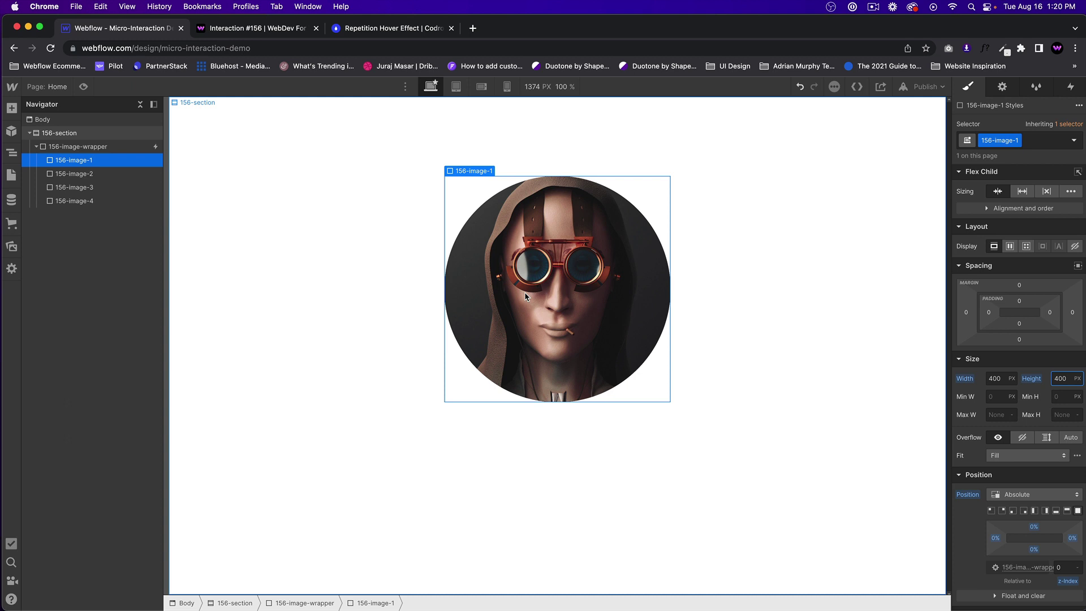
- Set the height of 156-image-wrapper to 400 px
click(83, 147)
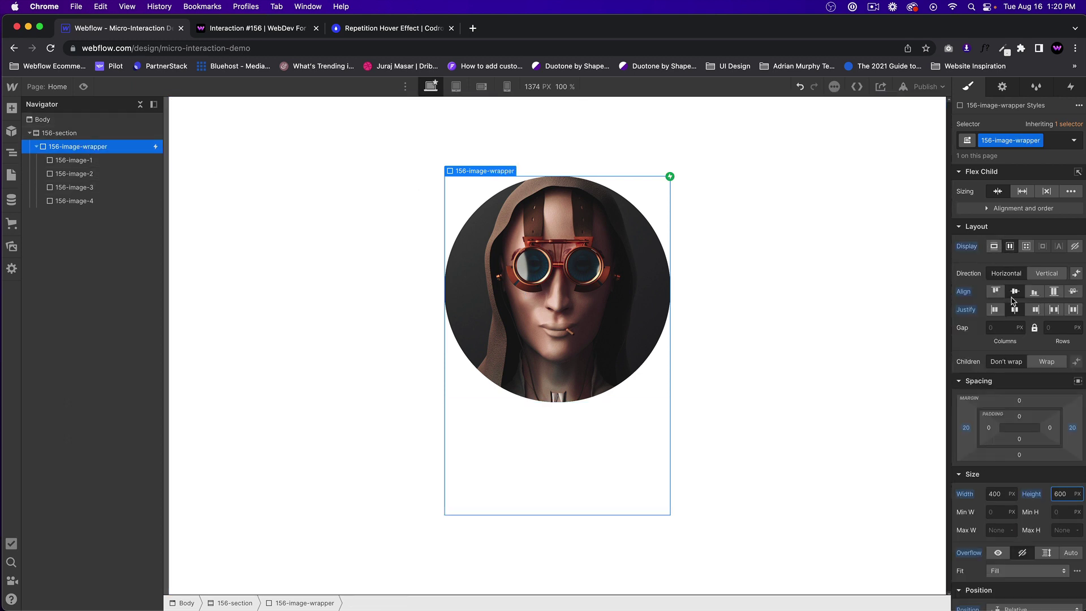
scroll(1014, 300, down, 2)
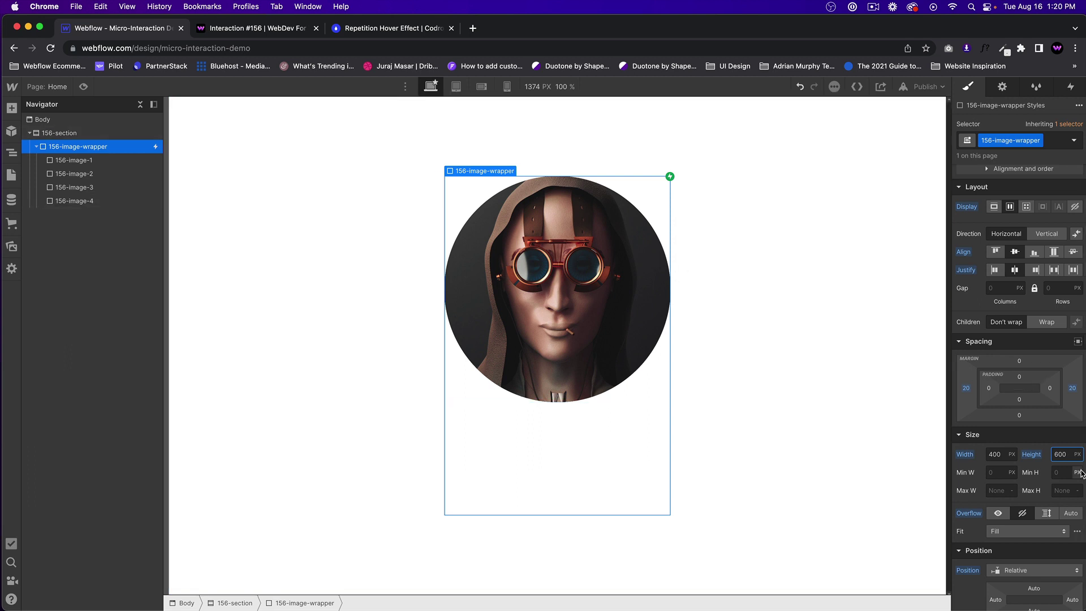
text(400)
key(Return)
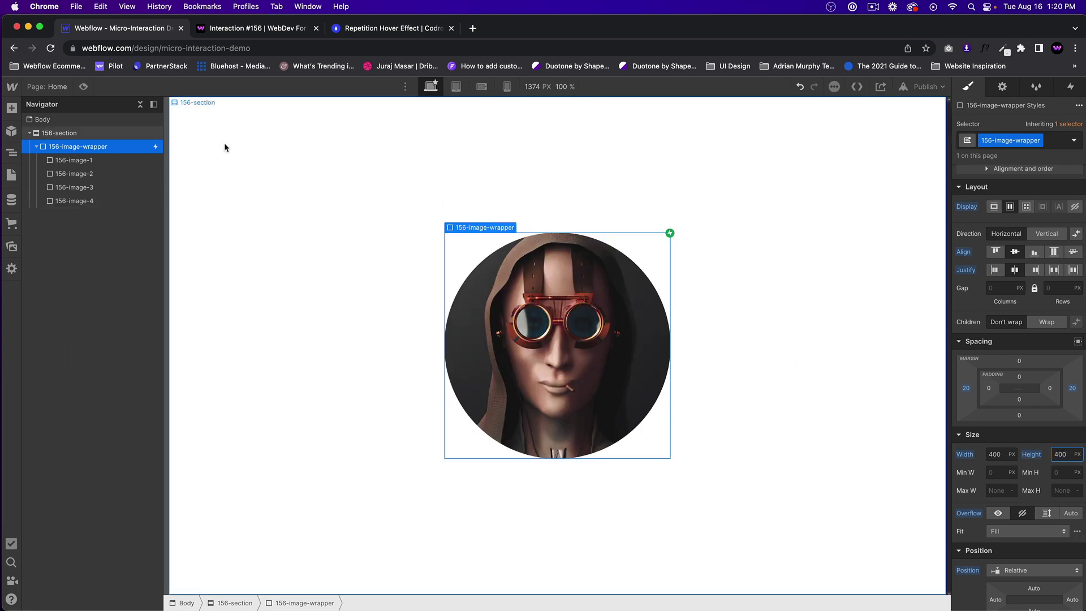
- Preview the hover animation and set the border radius of 156-image-wrapper to 50%
click(84, 87)
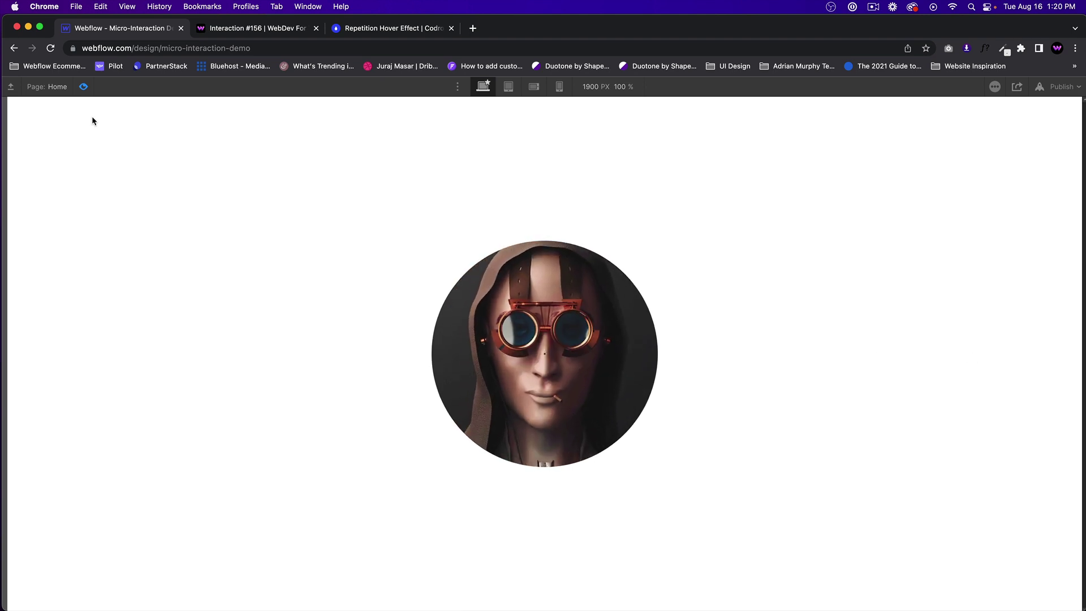
click(83, 87)
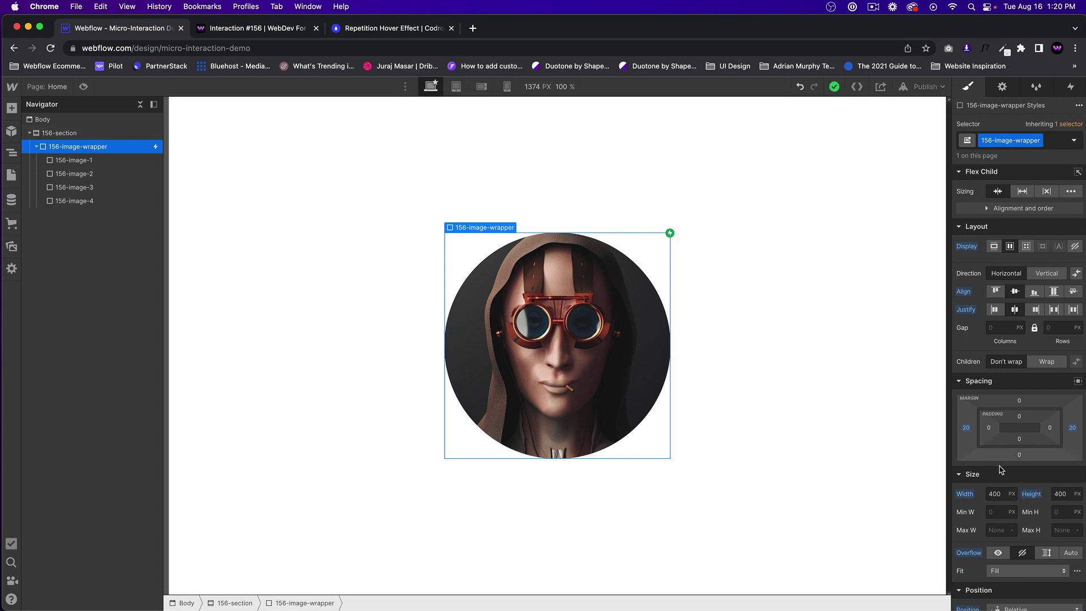
scroll(1025, 318, down, 10)
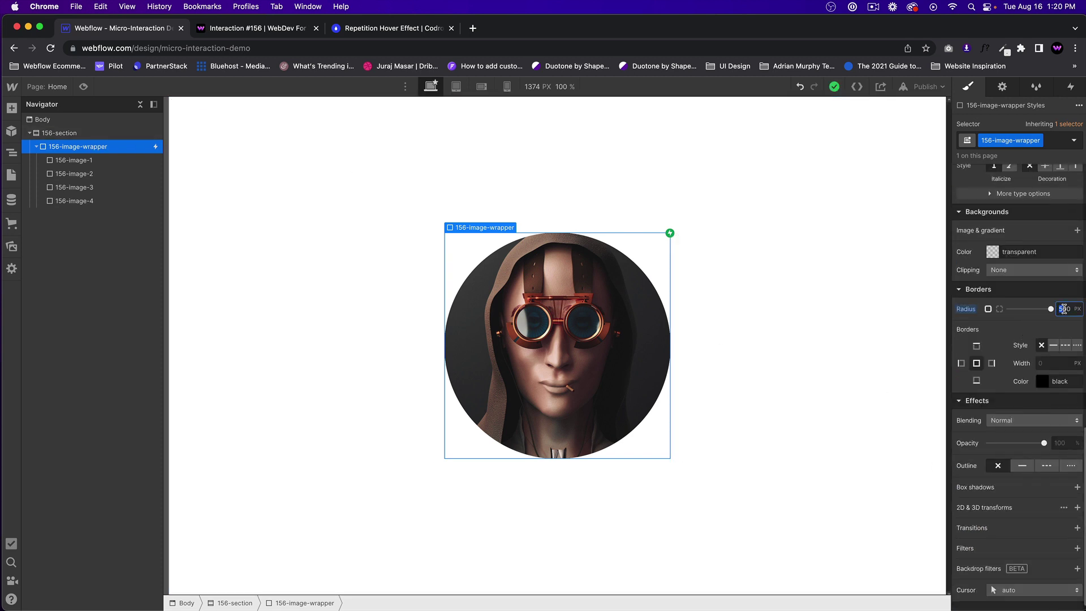
key(super+a)
text(50)
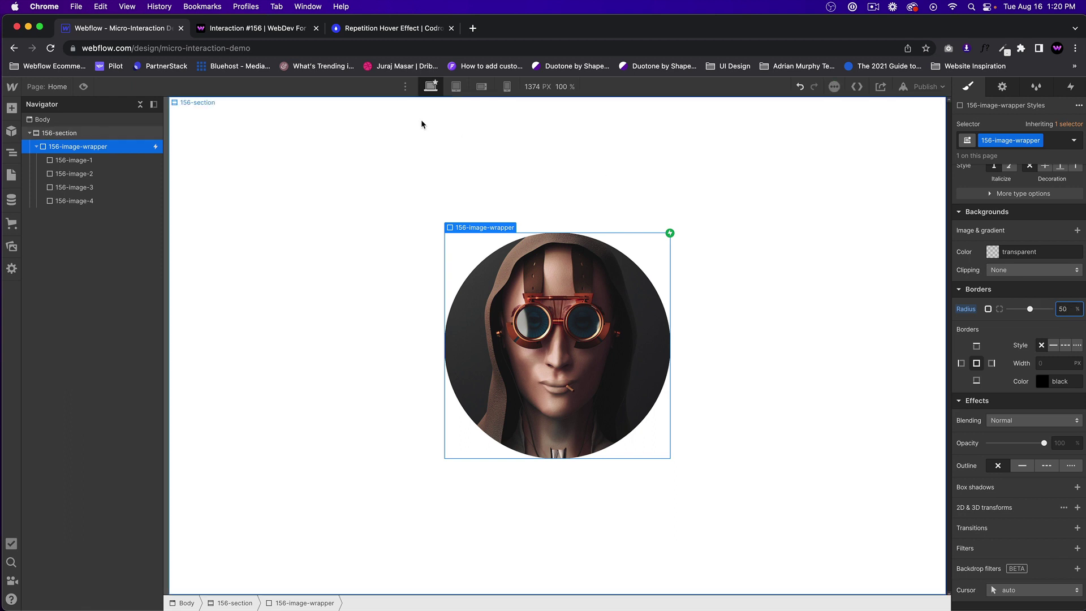
- Check the border radius of 156-image-1 and 156-image-2, and compare the previewed hover animation with the published Interaction #156 demo
click(93, 160)
click(94, 174)
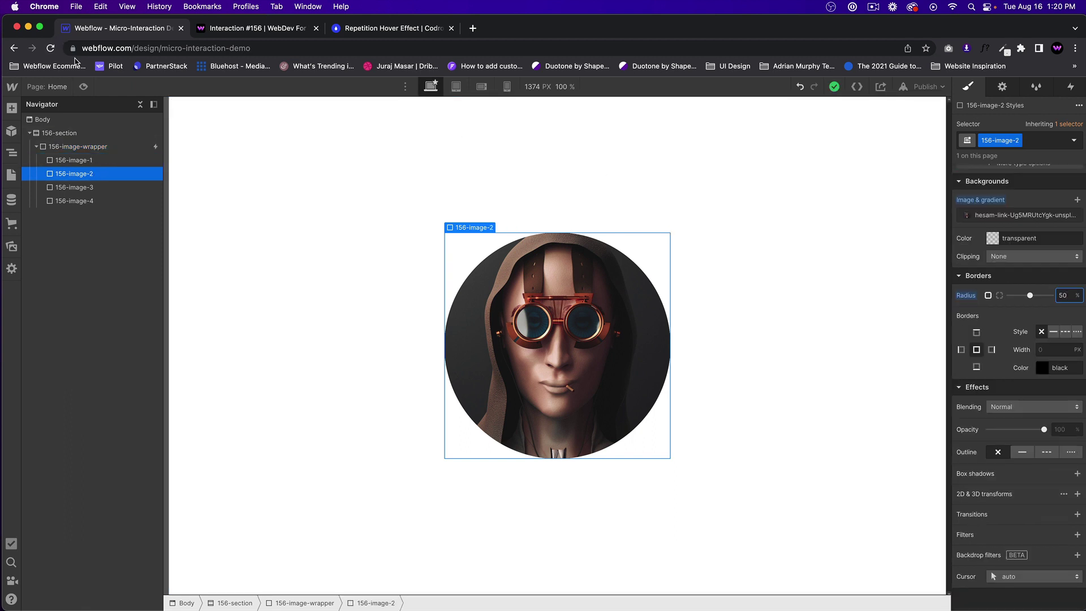
click(83, 86)
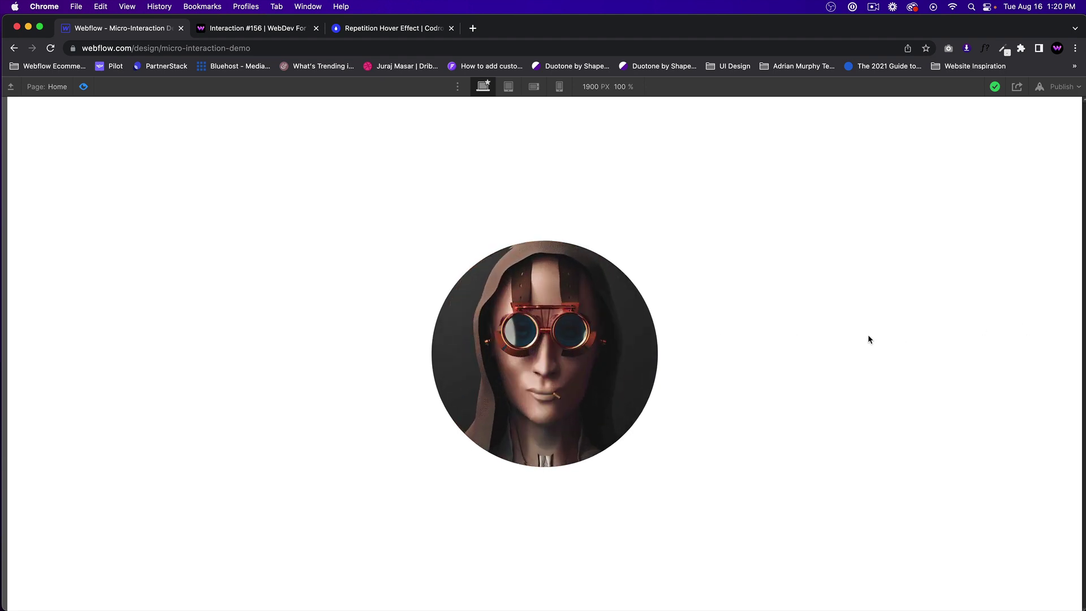
click(257, 28)
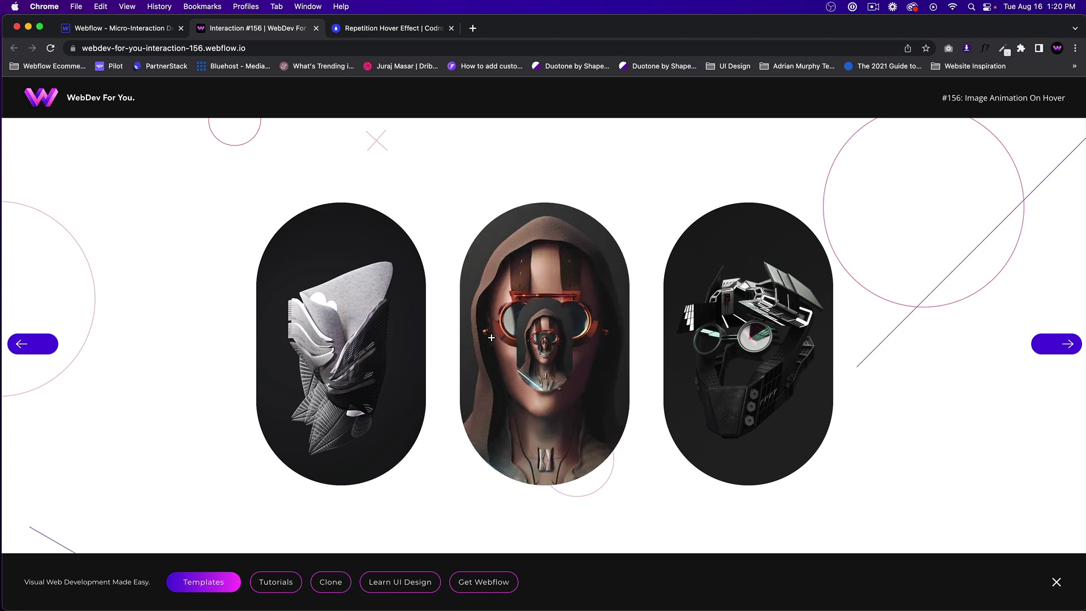
click(137, 29)
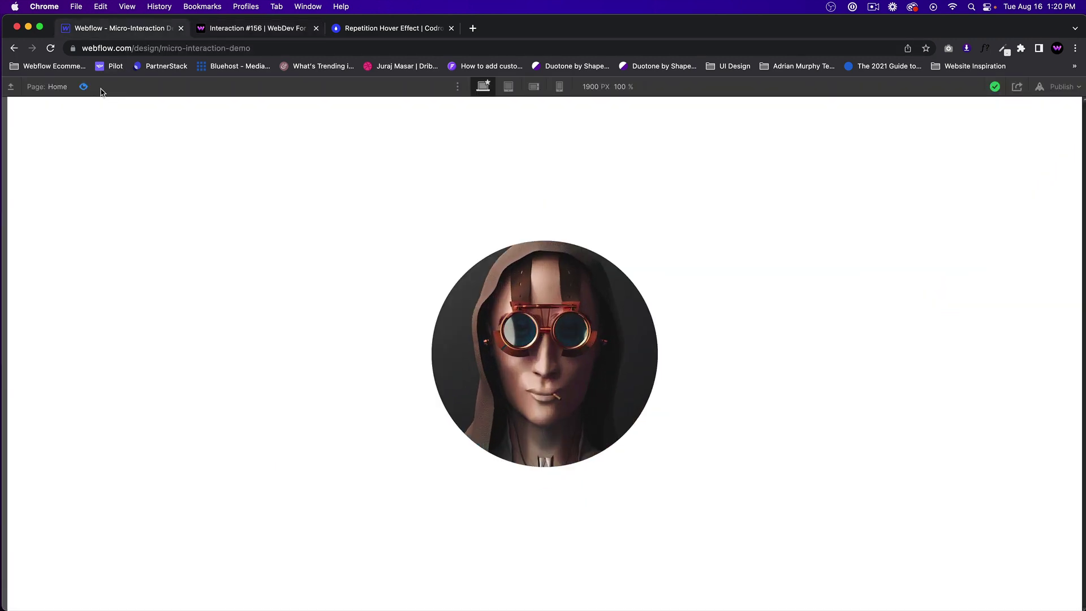
click(83, 87)
- Review the flex layout, size, overflow, position and border radius of 156-image-wrapper against the published demo
click(91, 152)
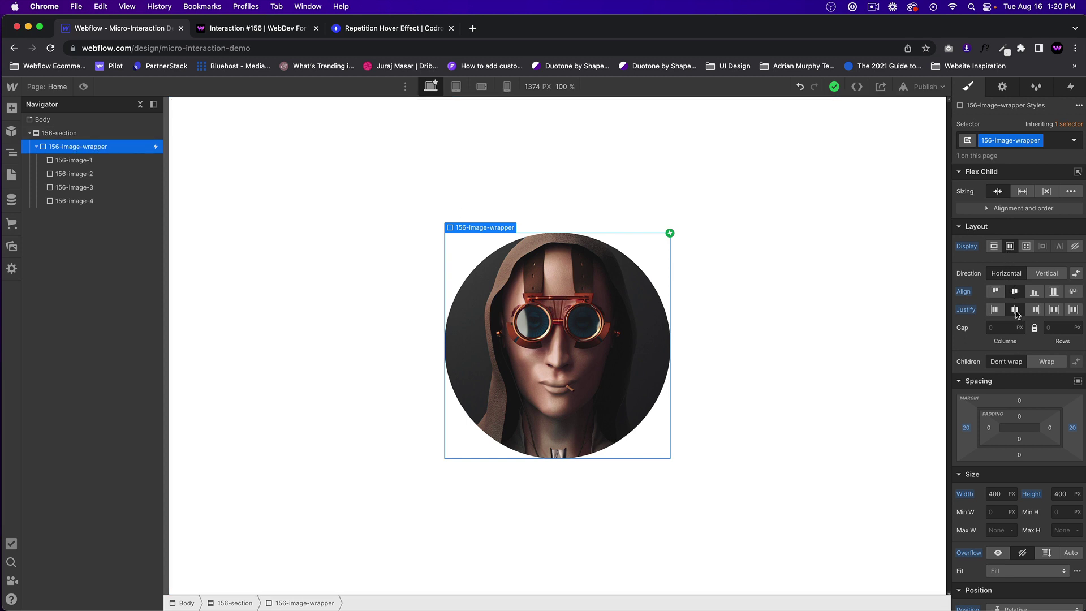
scroll(1025, 512, down, 1)
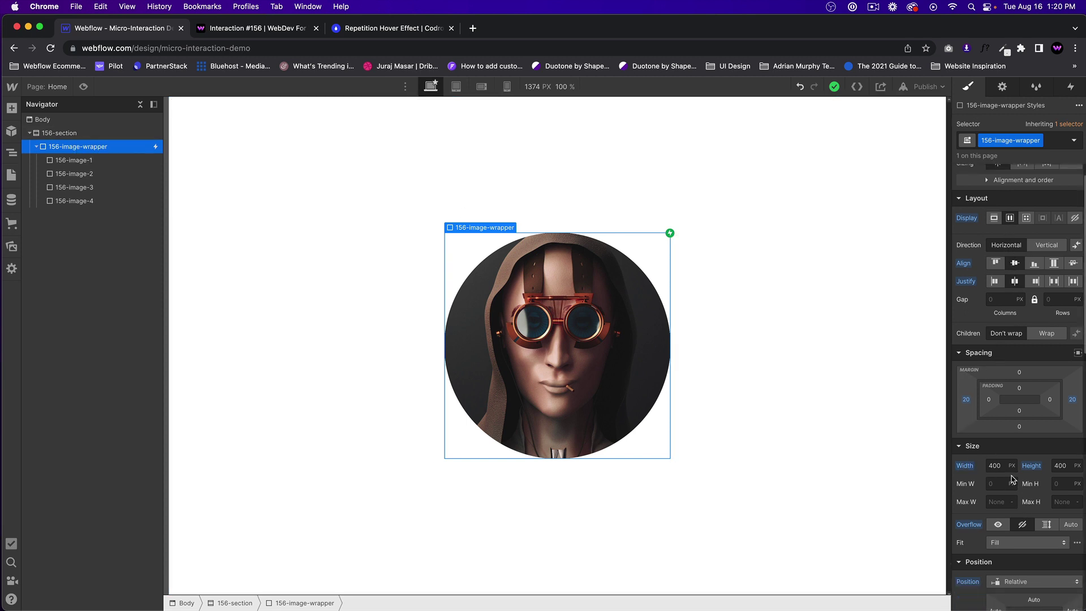
scroll(1040, 521, down, 10)
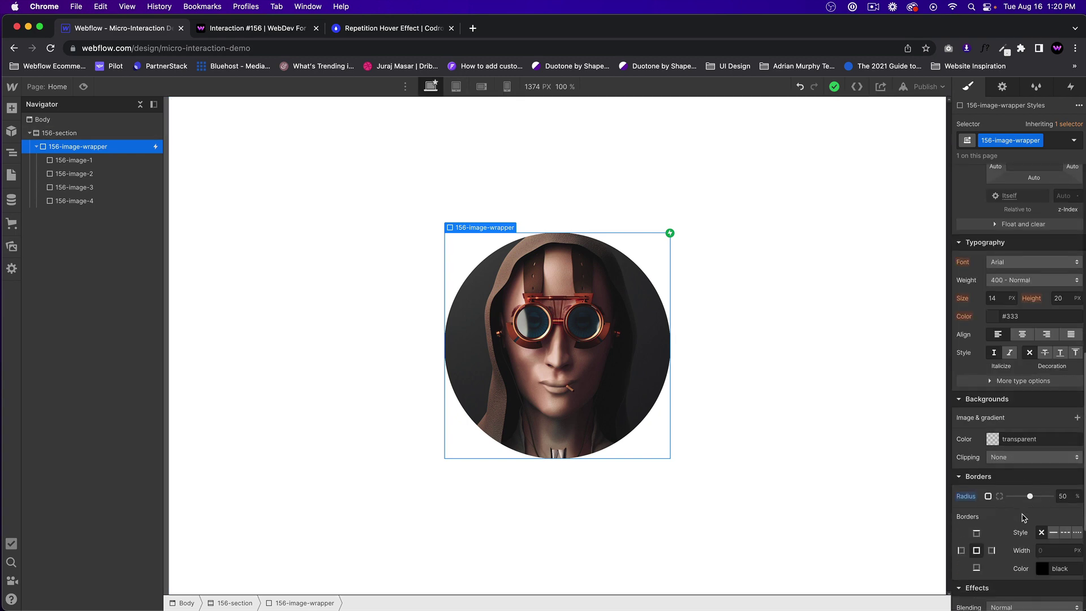
click(210, 29)
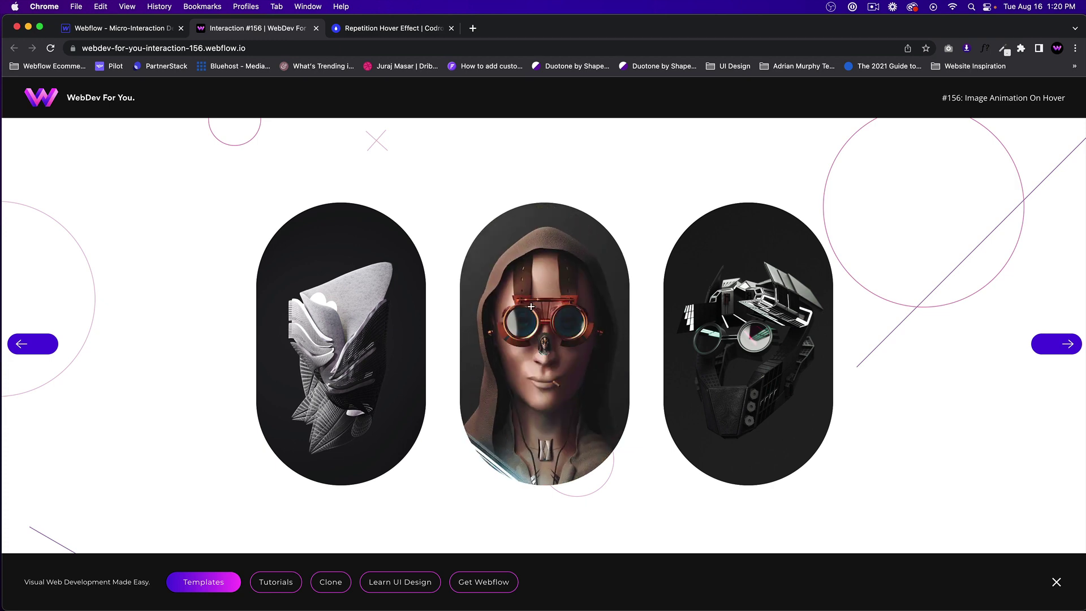
click(138, 30)
click(85, 162)
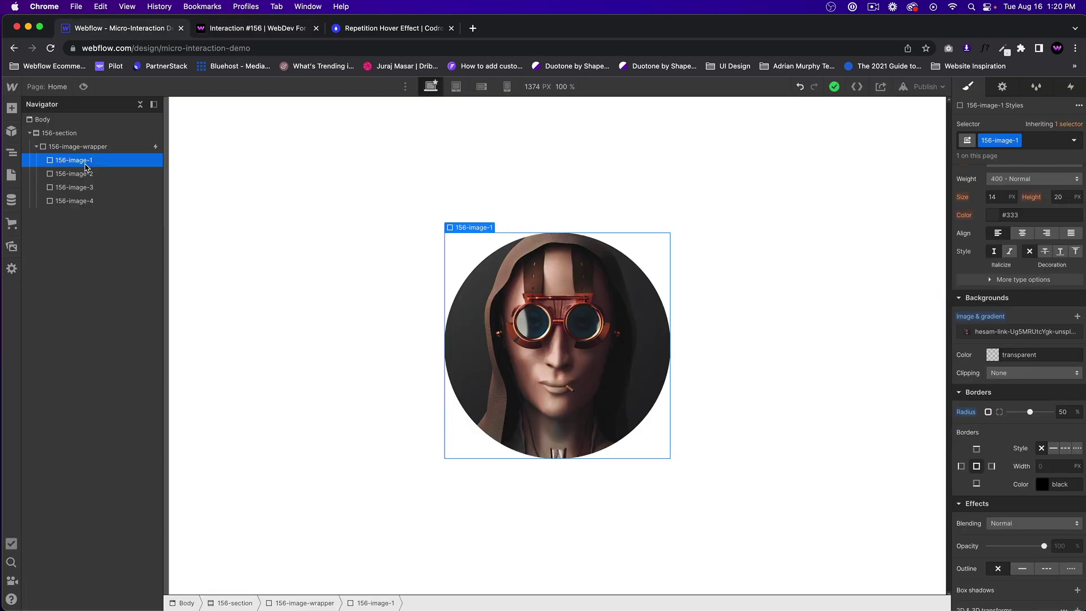
click(92, 147)
scroll(1026, 520, up, 5)
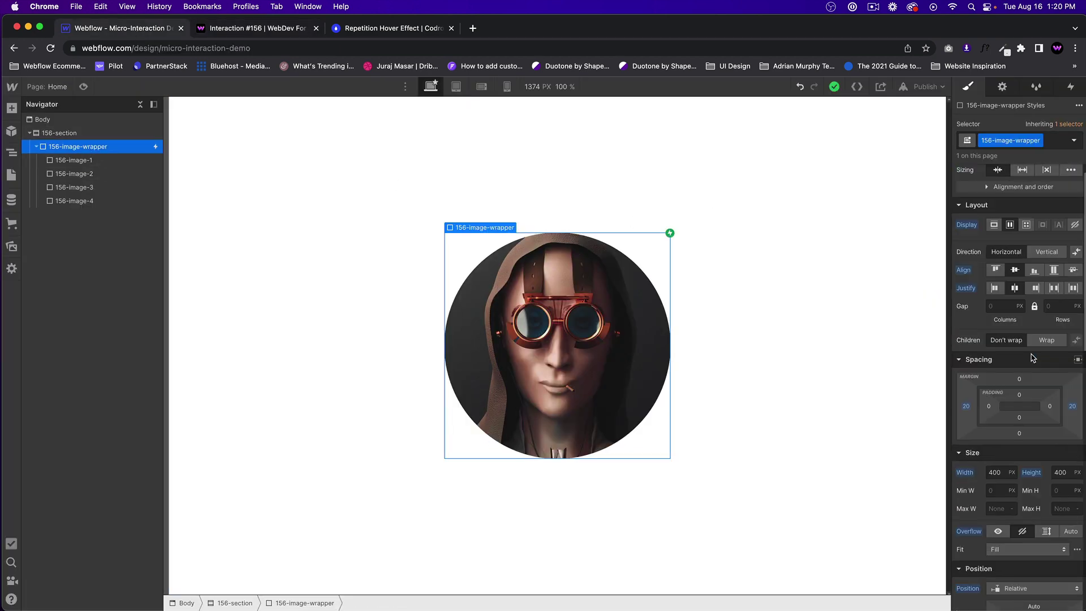
scroll(1026, 519, down, 2)
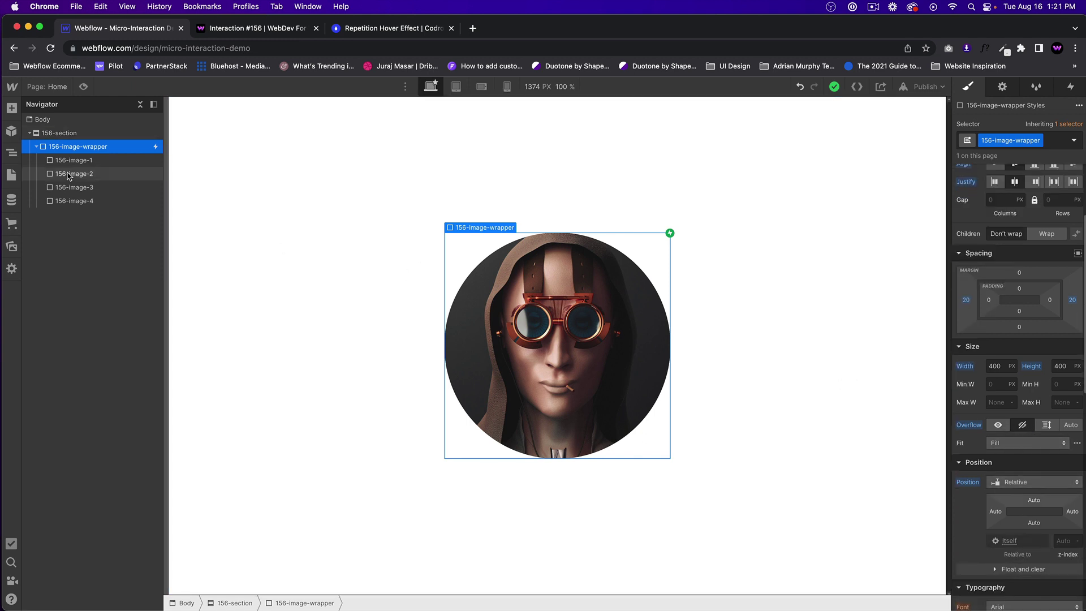
- Review the size, absolute positioning, background image and border radius of 156-image-1
click(88, 159)
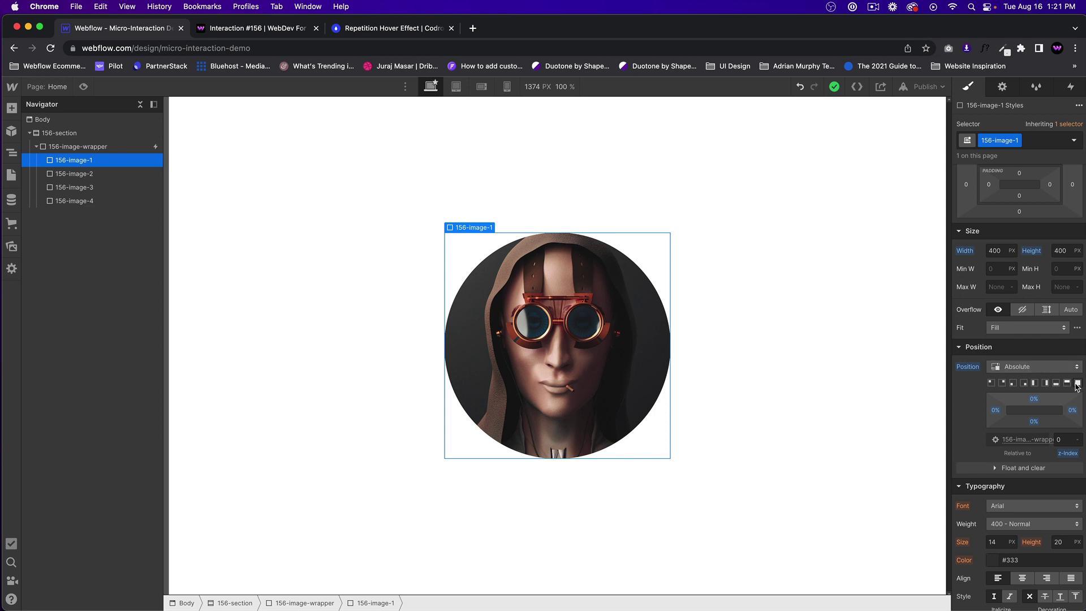
scroll(1077, 387, down, 10)
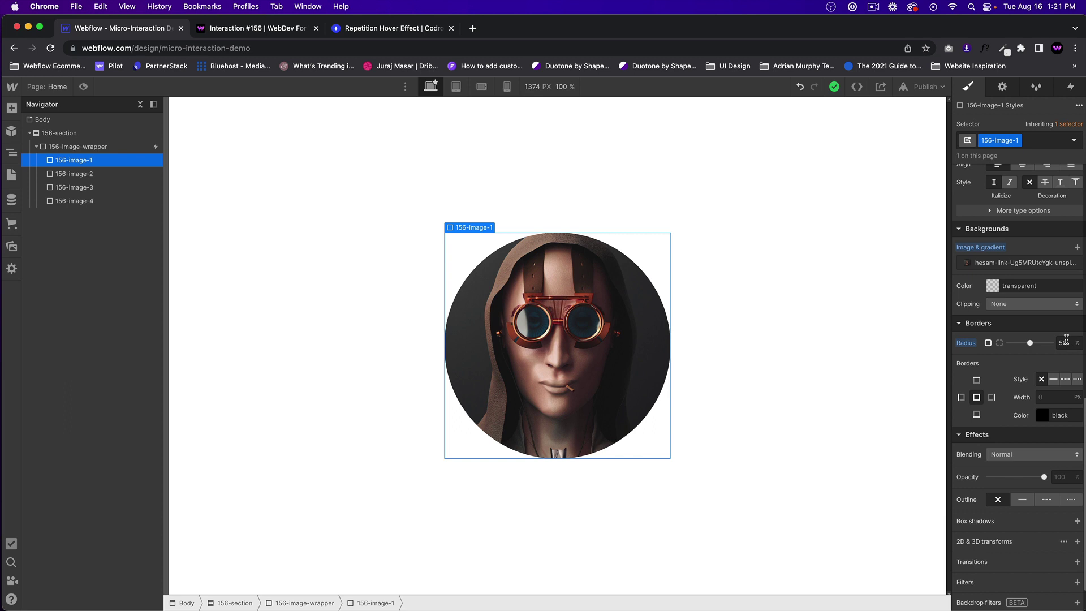
scroll(1066, 340, up, 3)
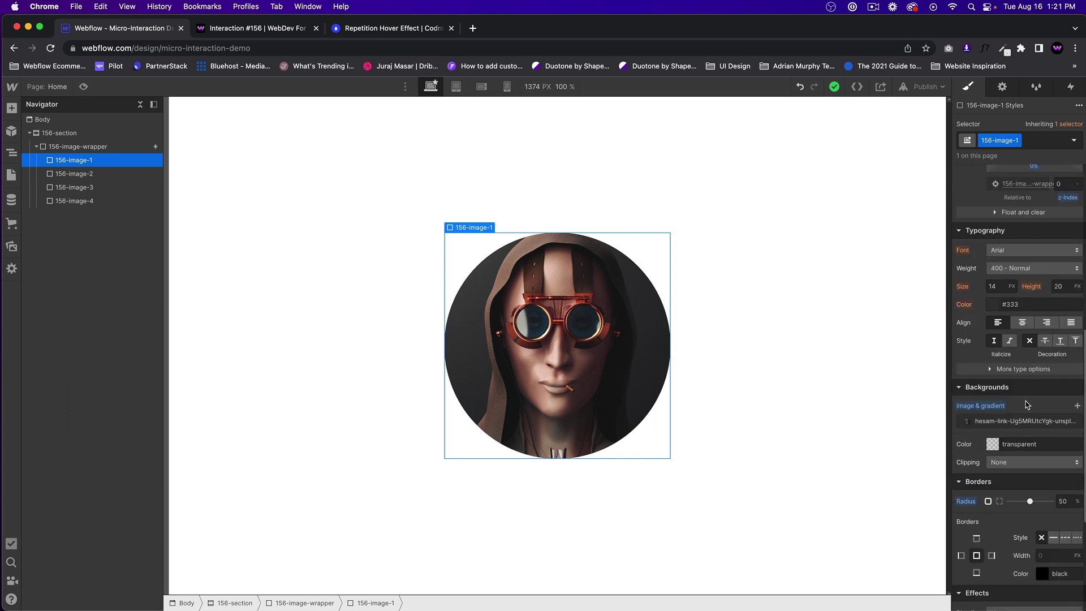
scroll(1027, 404, up, 7)
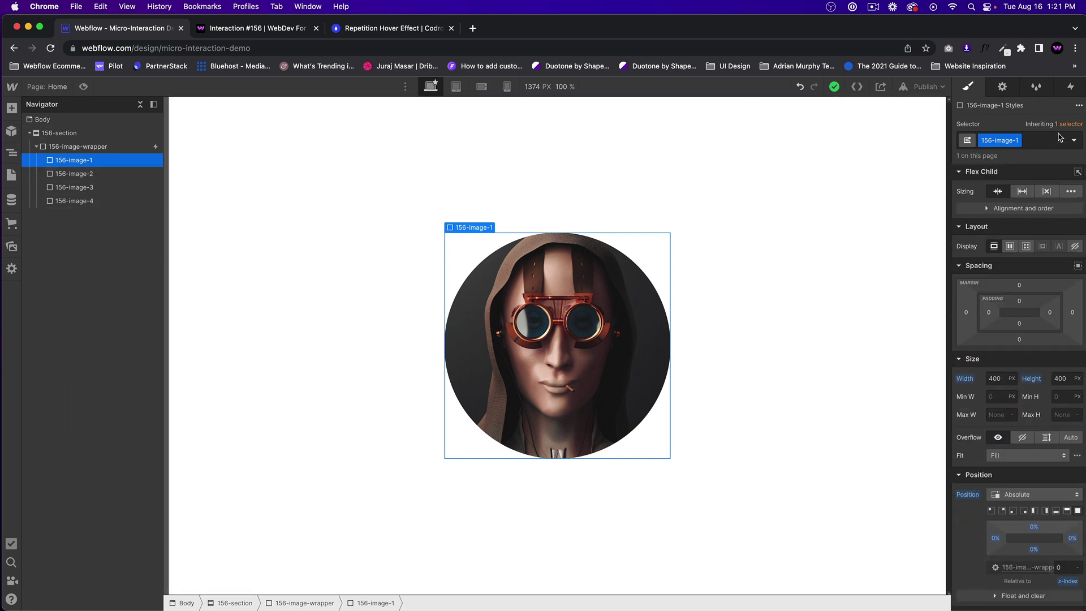
- Review the action order and timing of the image hover in and image hover out animations on 156-image-wrapper
click(91, 147)
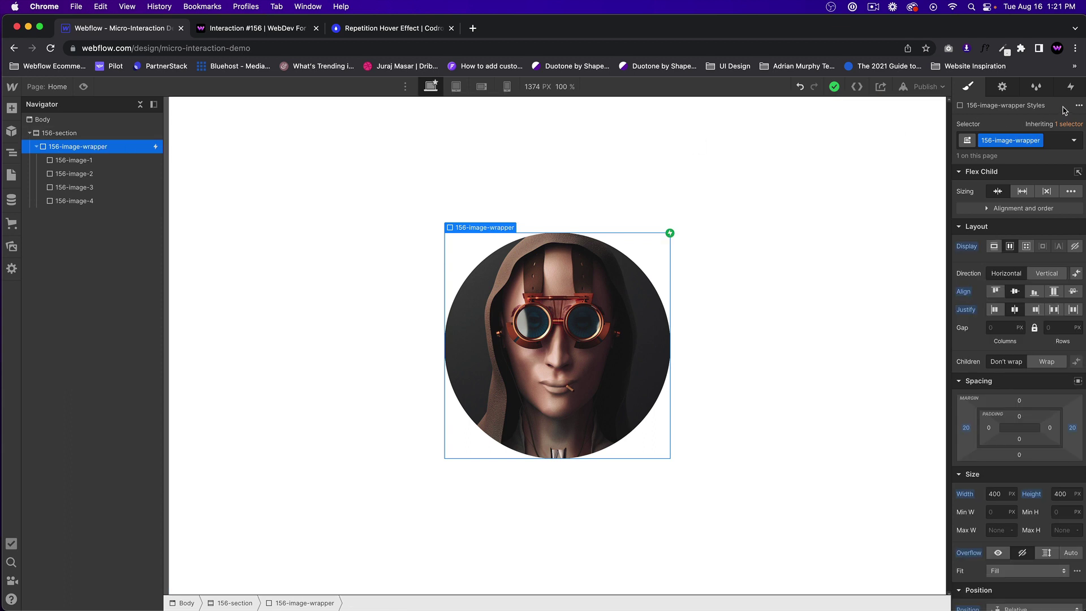
click(1073, 87)
click(1025, 147)
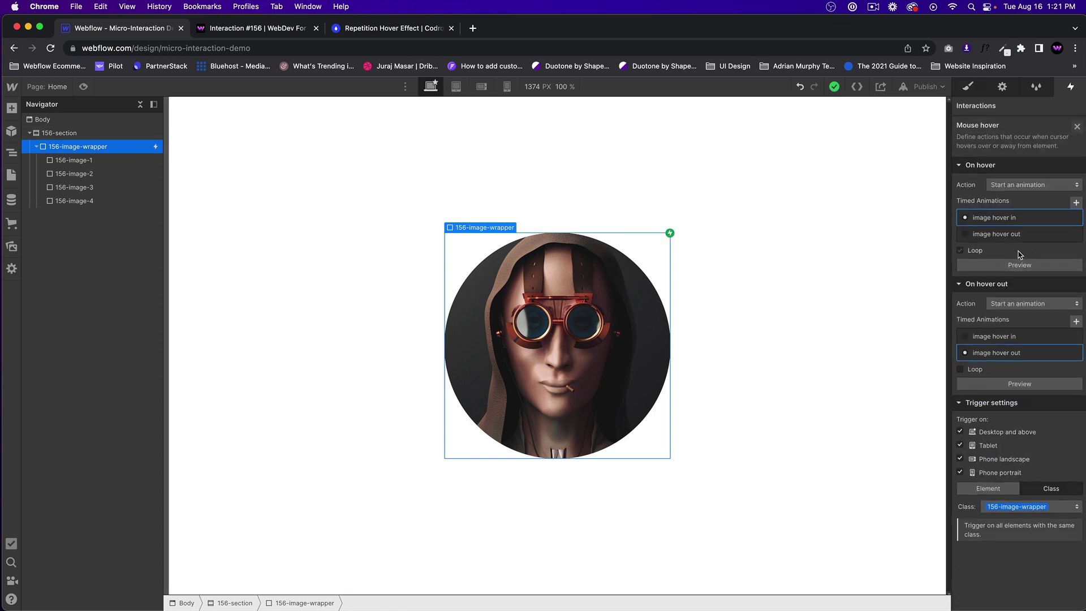
click(1010, 220)
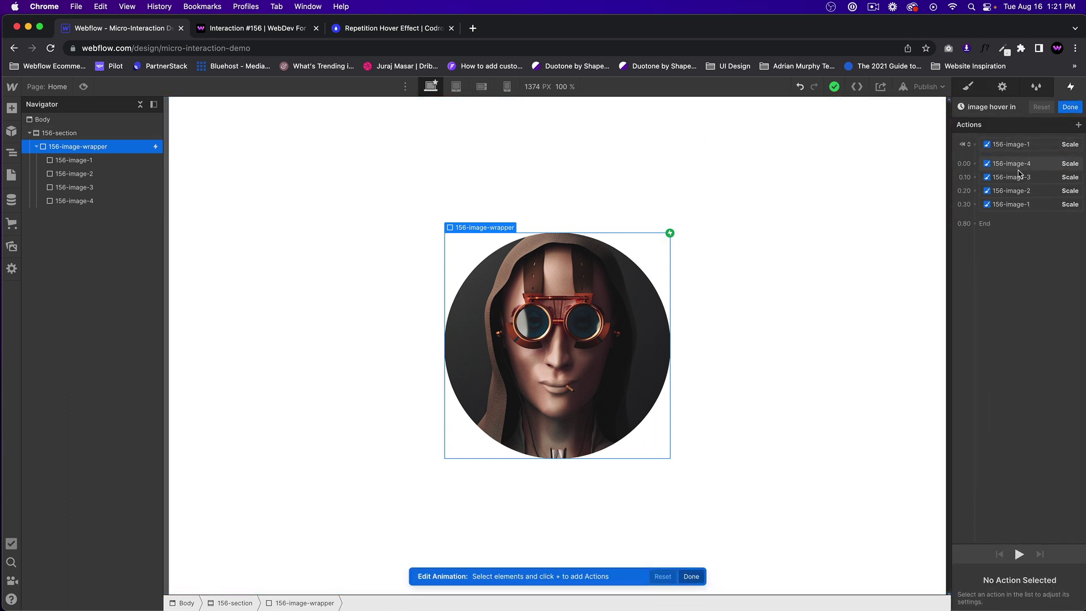
click(1069, 107)
click(997, 352)
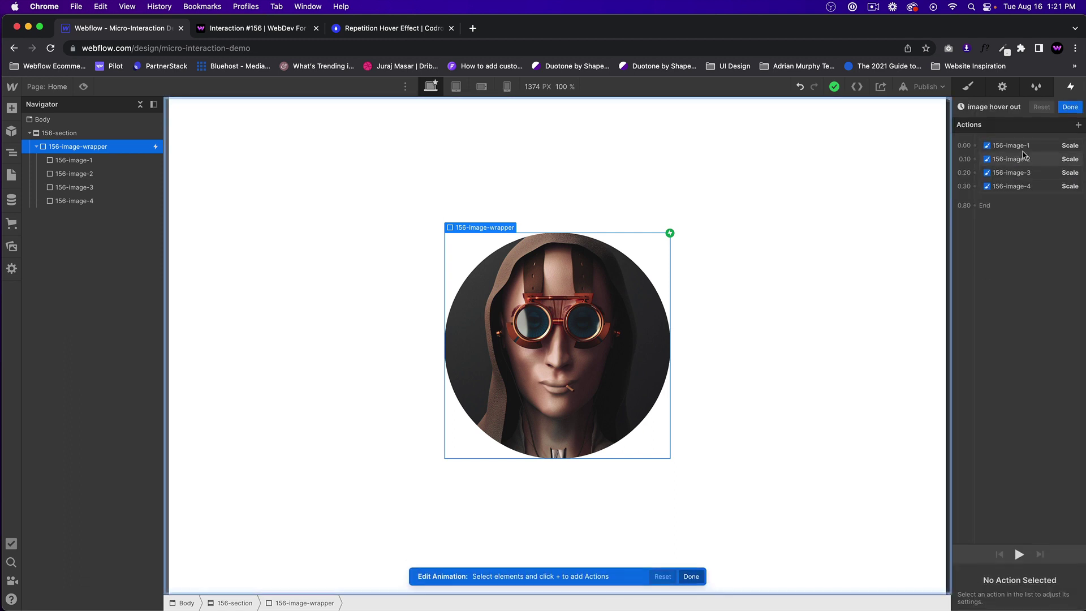
click(1068, 107)
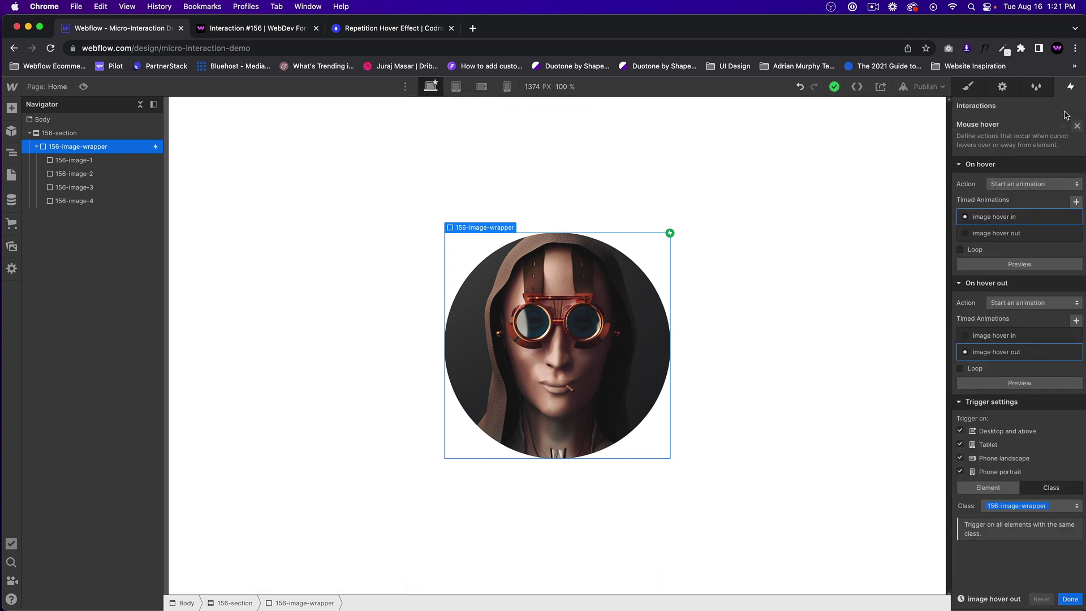
- Check the position and z-index settings of the four image layers, 156-image-1 through 156-image-4
click(103, 163)
click(974, 91)
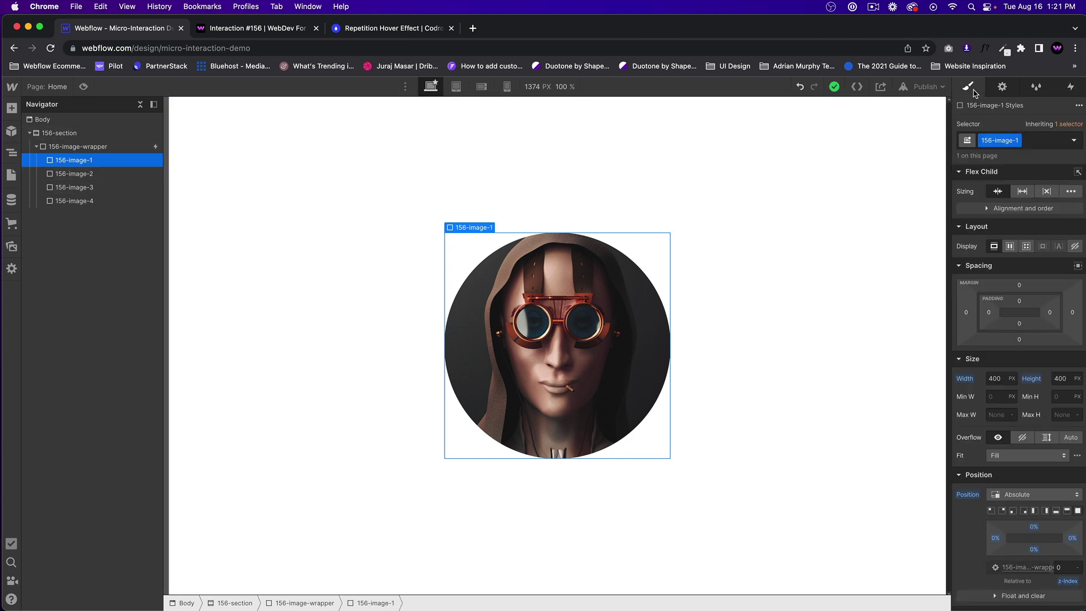
scroll(996, 305, down, 8)
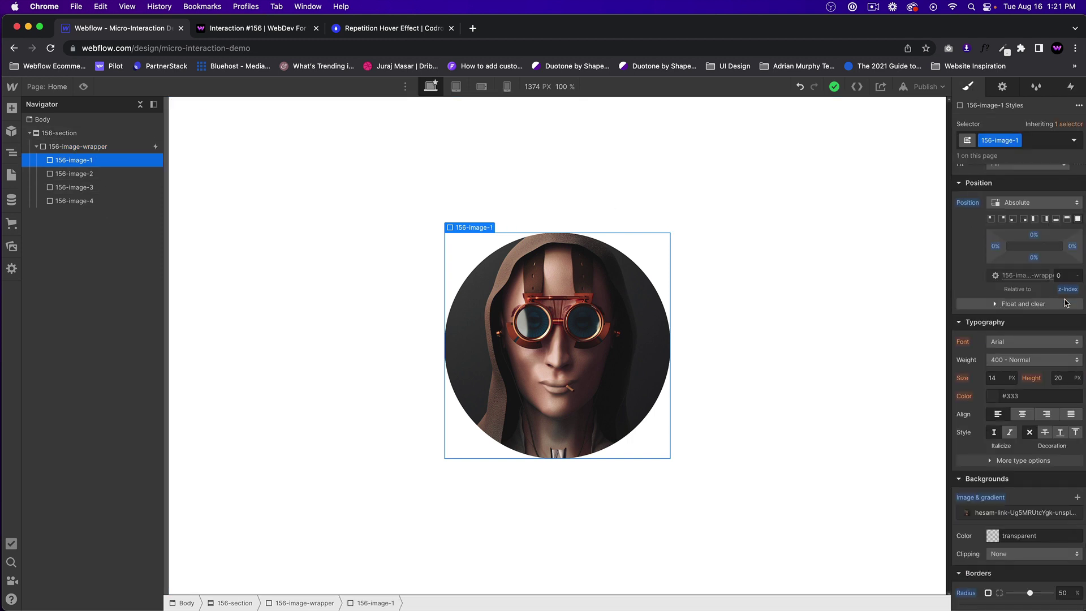
click(94, 175)
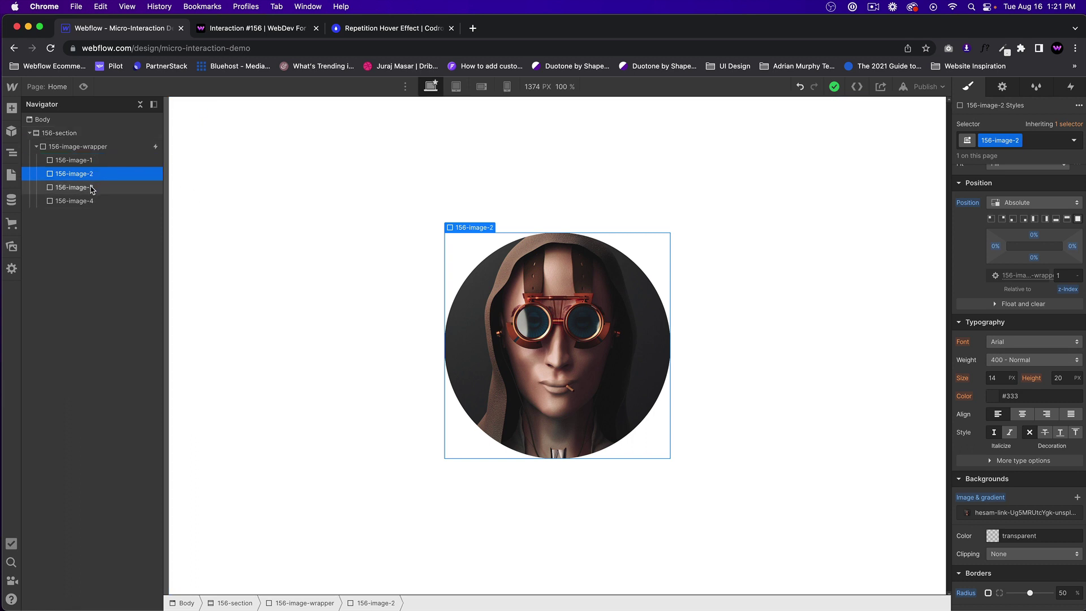
click(91, 187)
click(97, 201)
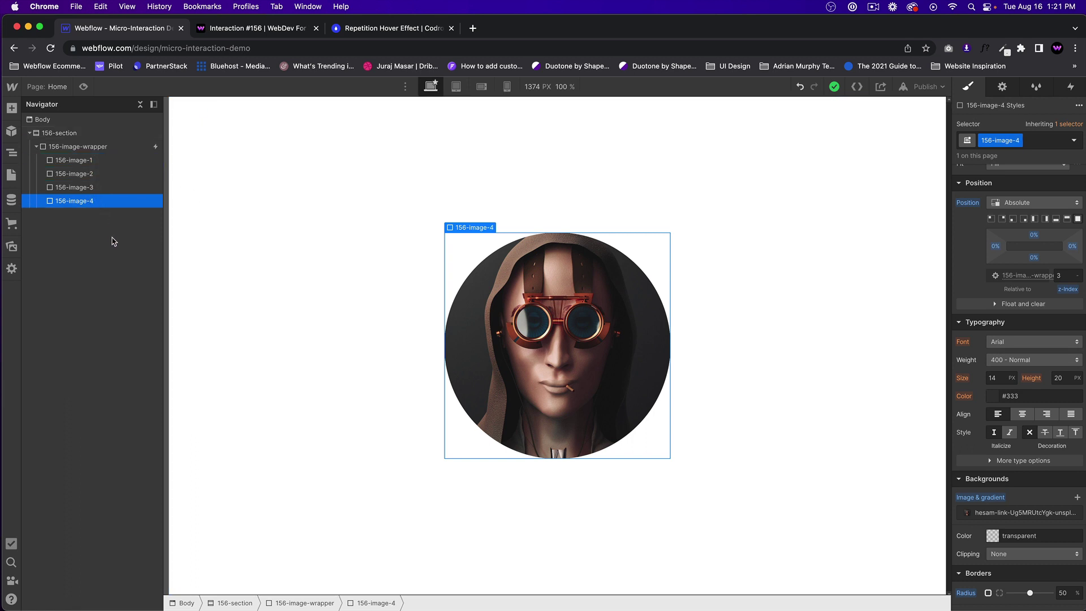
- Preview the finished hover animation and revisit the published Interaction #156 demo page
key(super+shift+p)
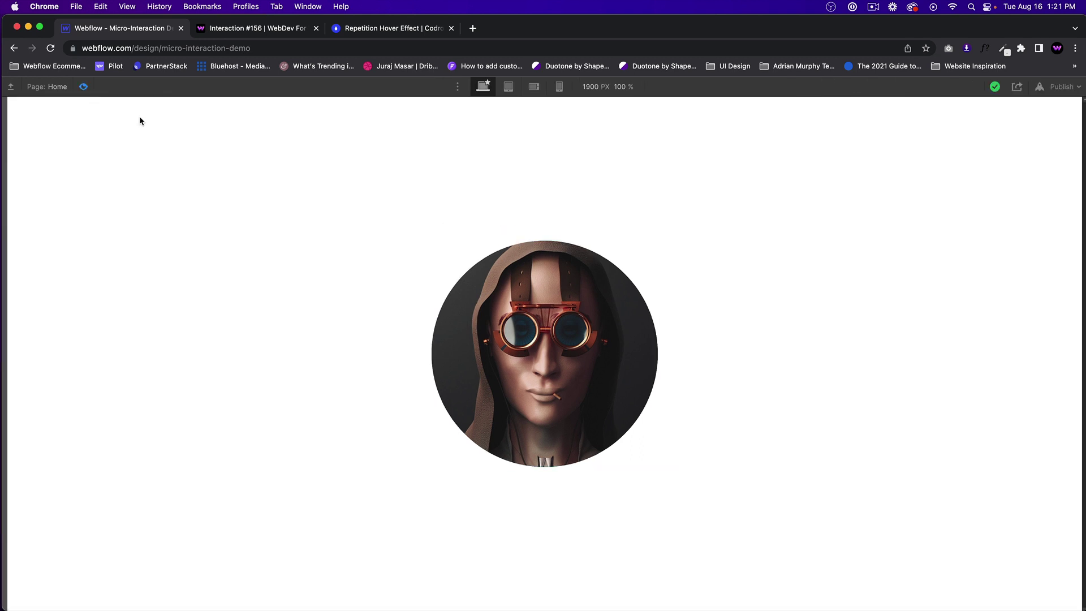
click(83, 88)
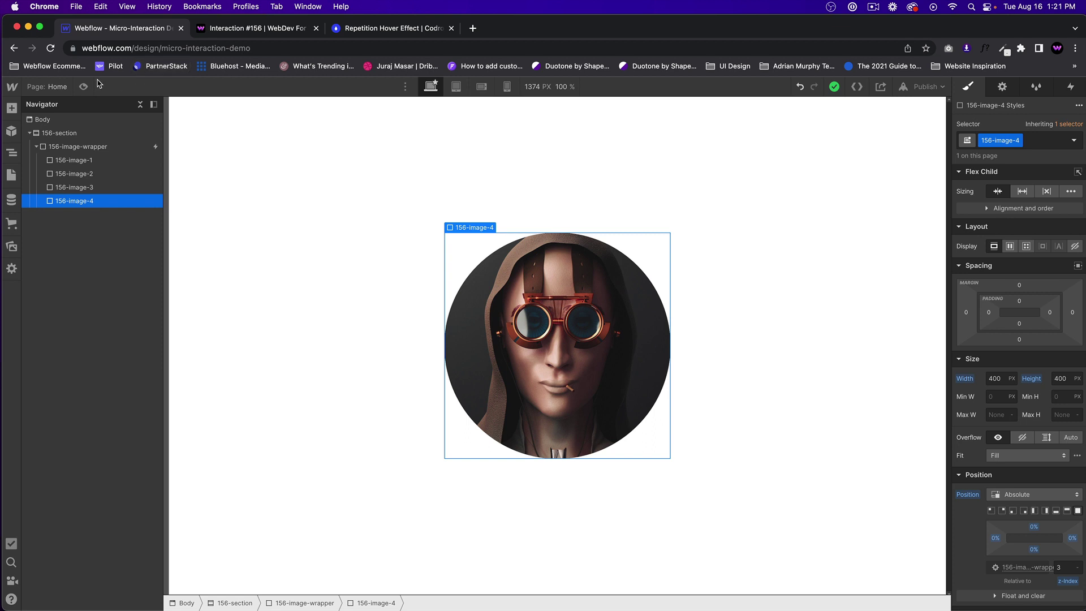
click(254, 29)
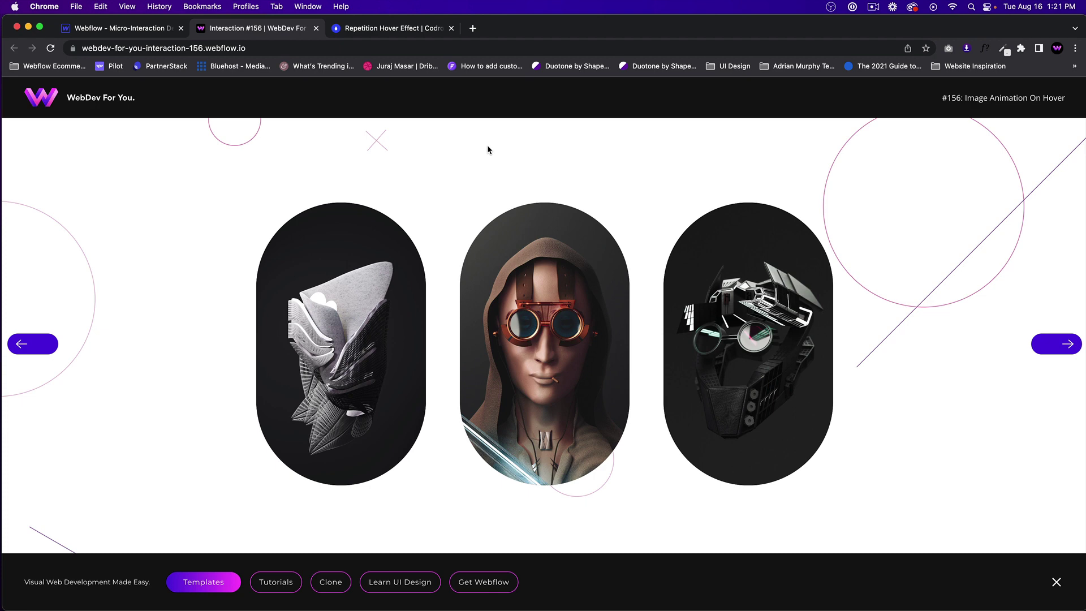
click(146, 31)
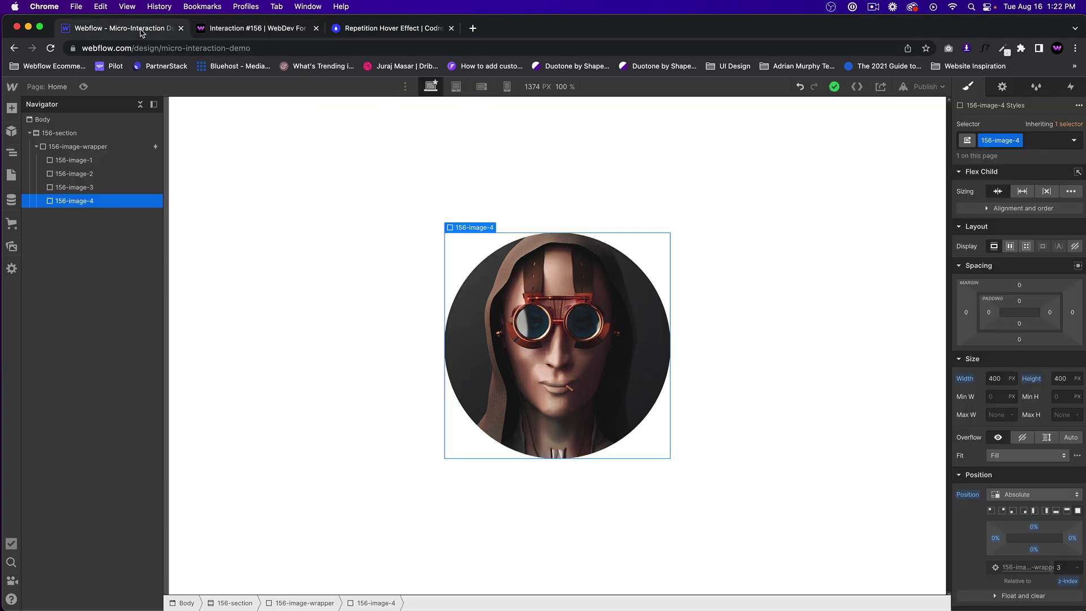
- Add a page load trigger and set its action when the page finishes loading to Start an animation
click(1070, 87)
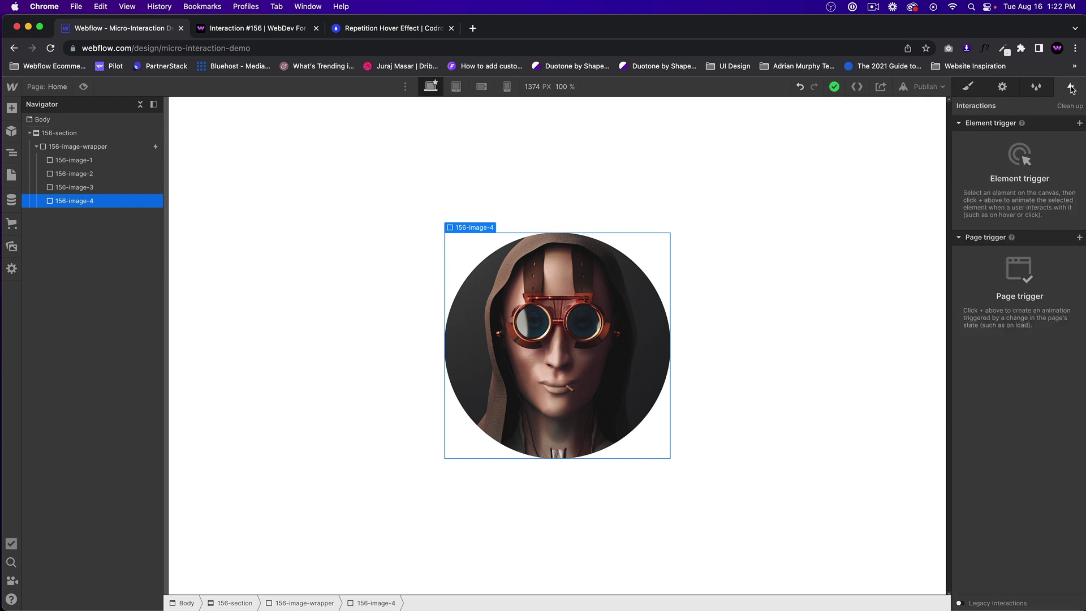
click(1079, 238)
click(1041, 284)
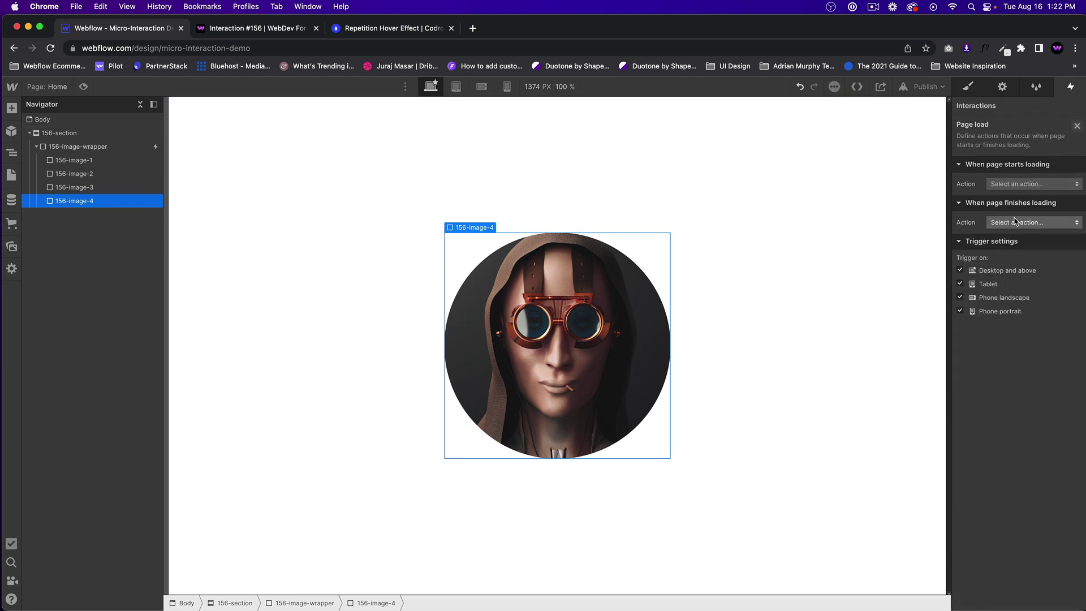
click(1018, 222)
click(1006, 249)
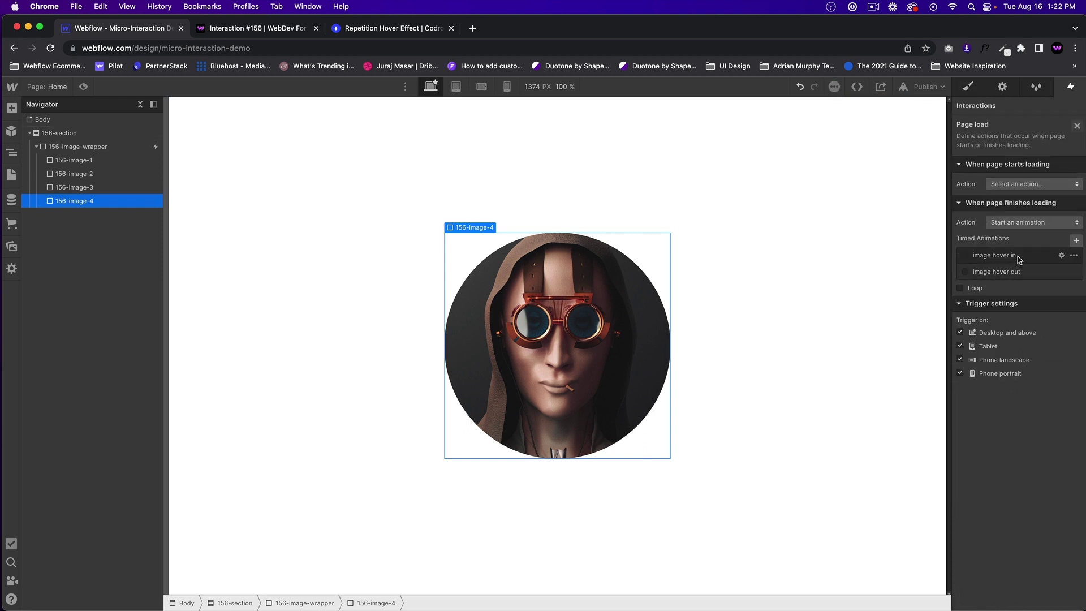
- Assign the image hover in animation to the page load trigger's finishes loading action, check it, and delete that trigger
click(1015, 255)
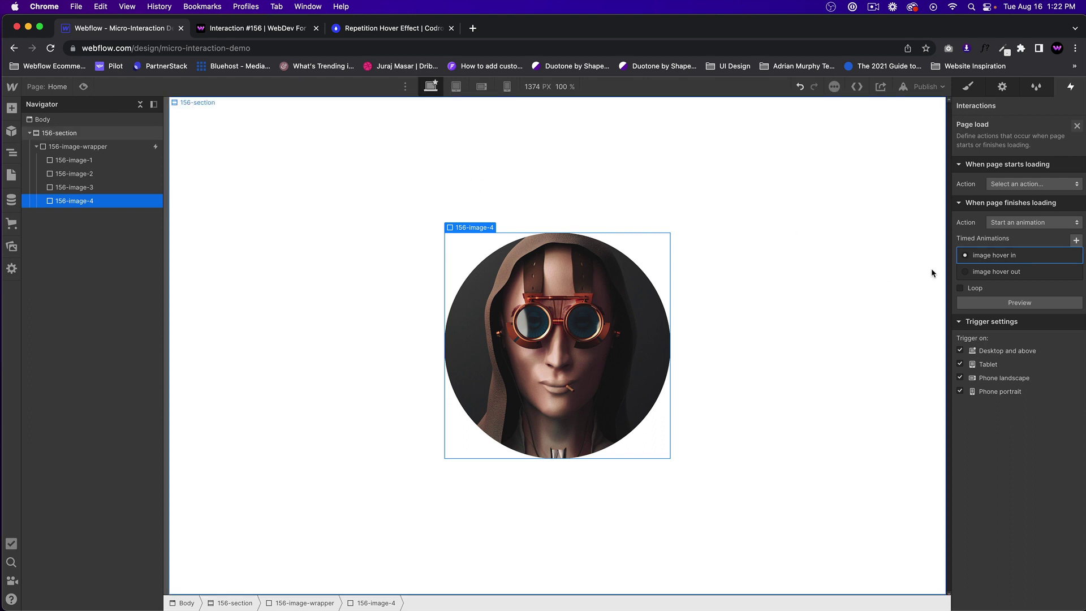
click(1077, 125)
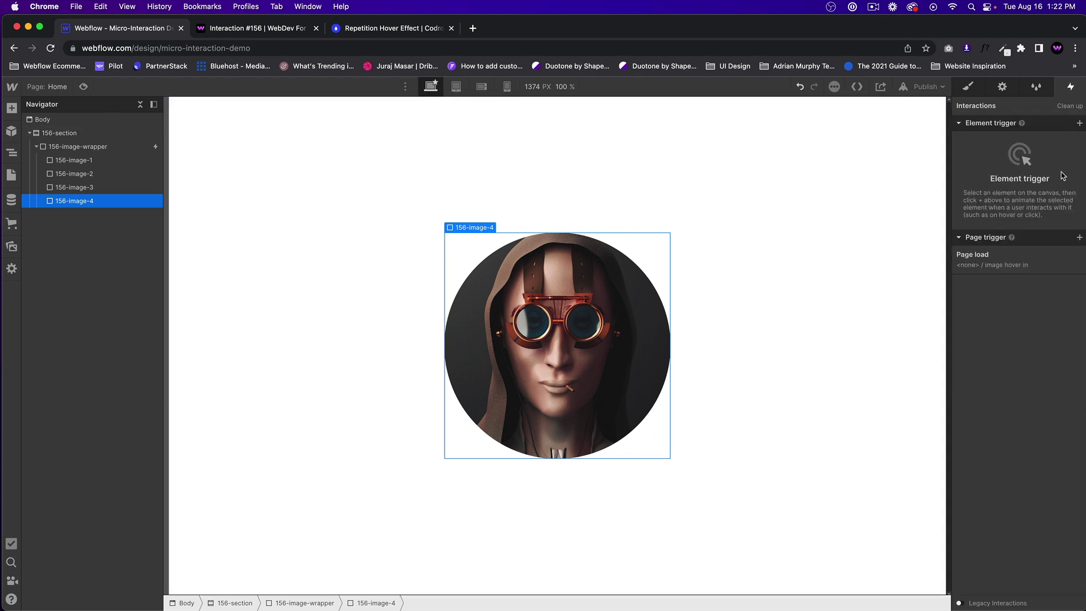
click(1030, 259)
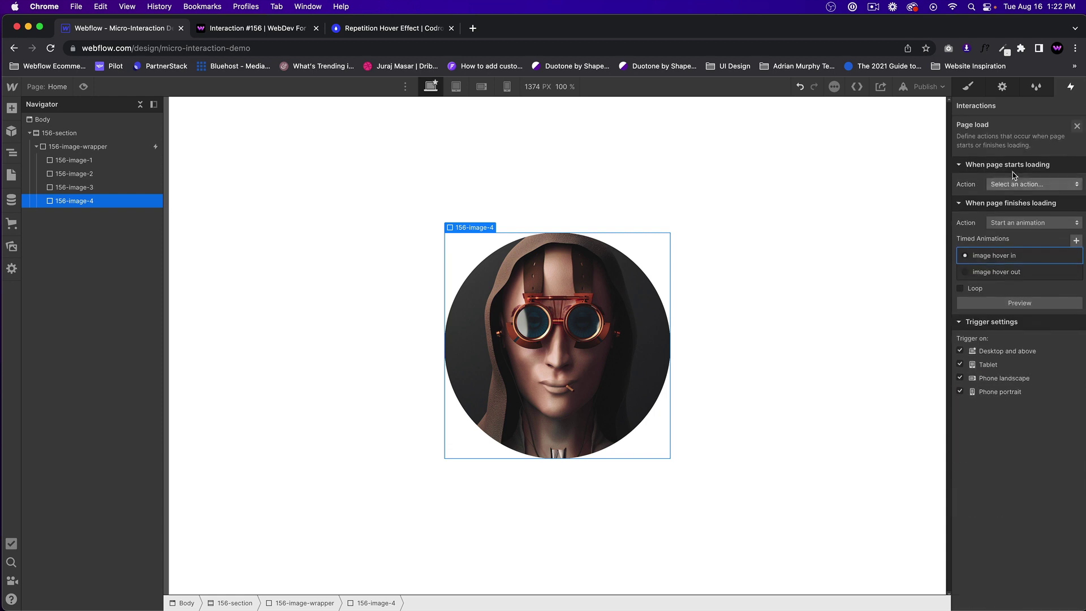
click(1076, 126)
click(1078, 259)
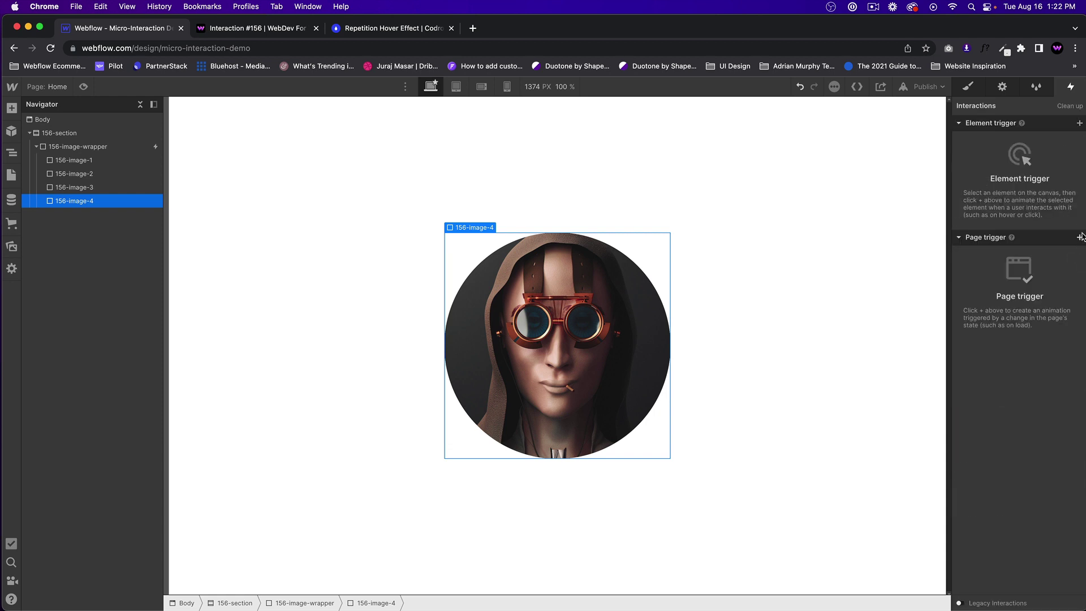
- Add a page load trigger that starts the image hover in animation when the page finishes loading
click(1080, 237)
click(1030, 290)
click(1034, 222)
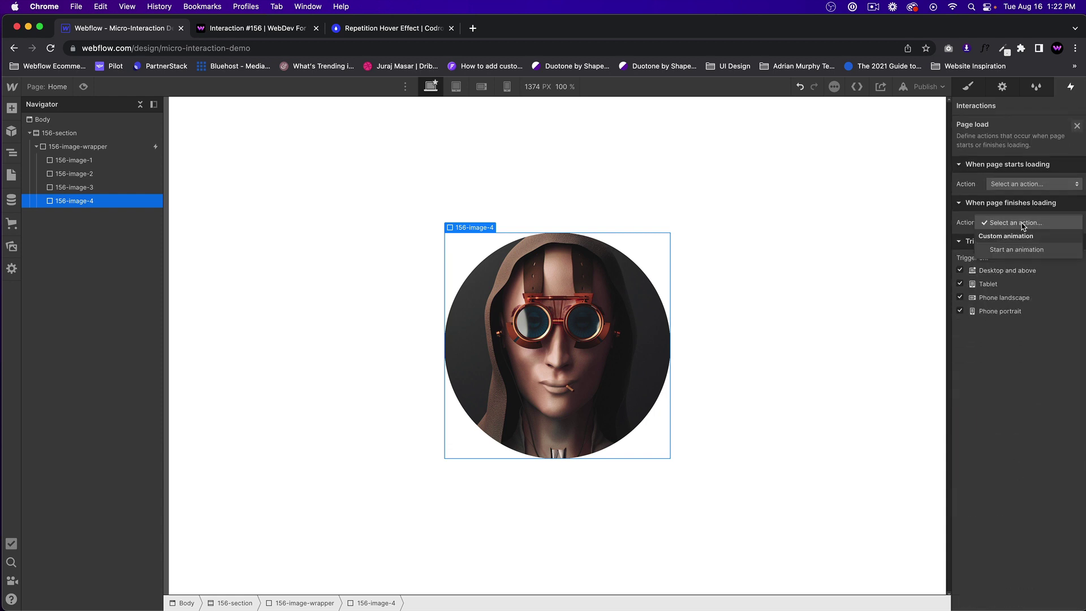
click(1021, 248)
click(1011, 258)
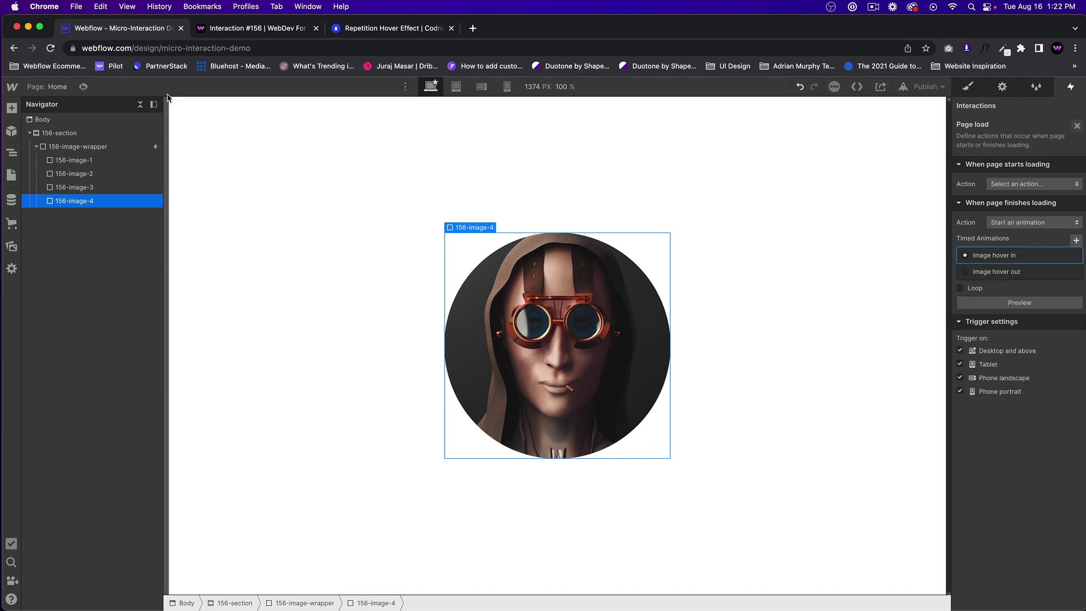
- Preview the page several times to check the image hover in animation on page load, and return to the designer
click(84, 86)
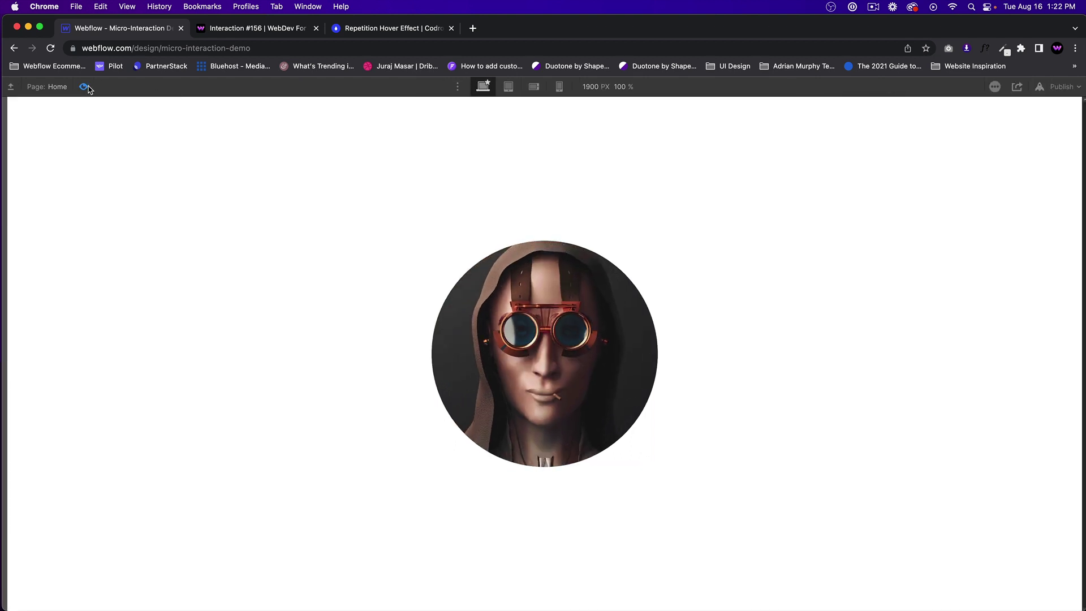
click(84, 86)
click(85, 86)
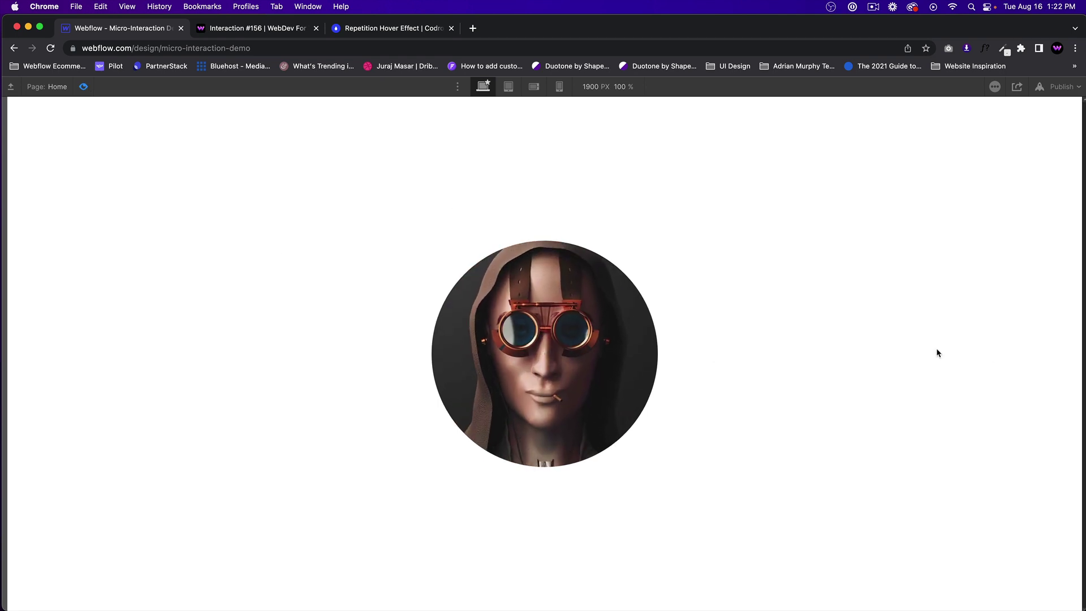
click(83, 87)
click(83, 87)
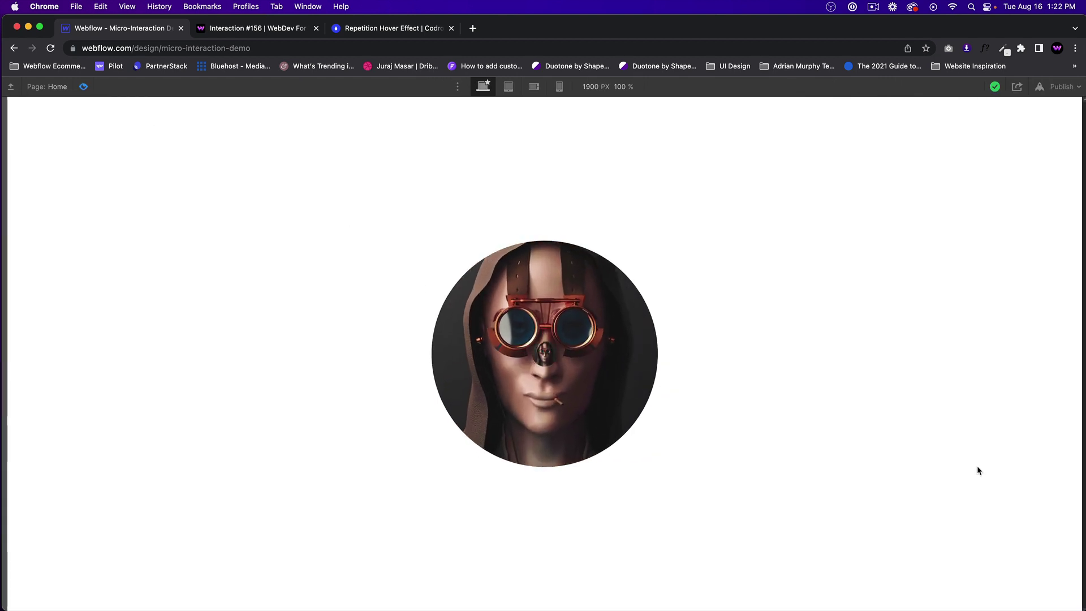
click(83, 87)
click(83, 86)
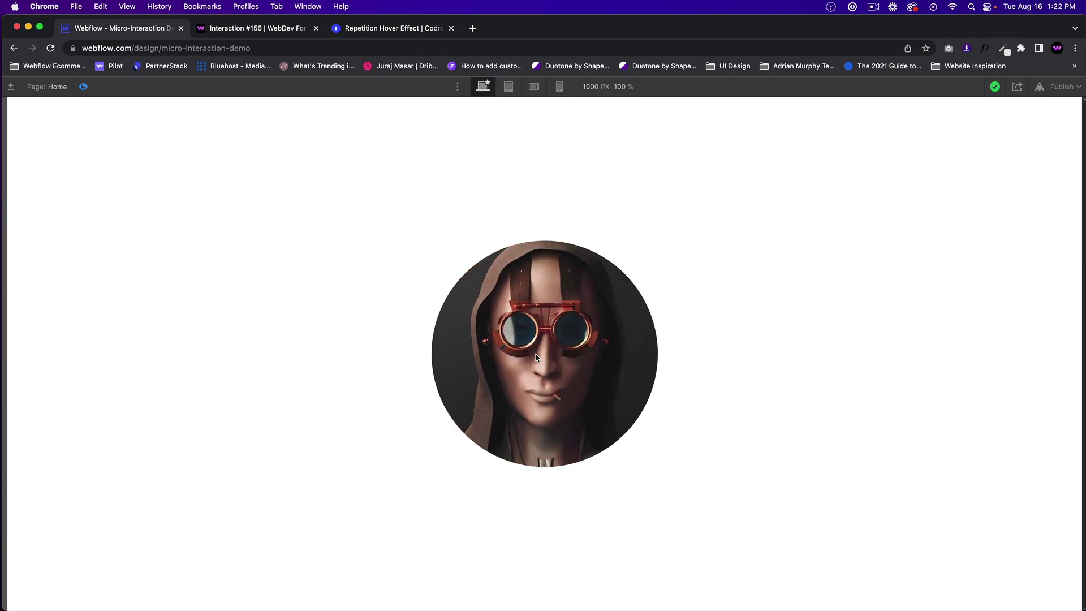
click(83, 86)
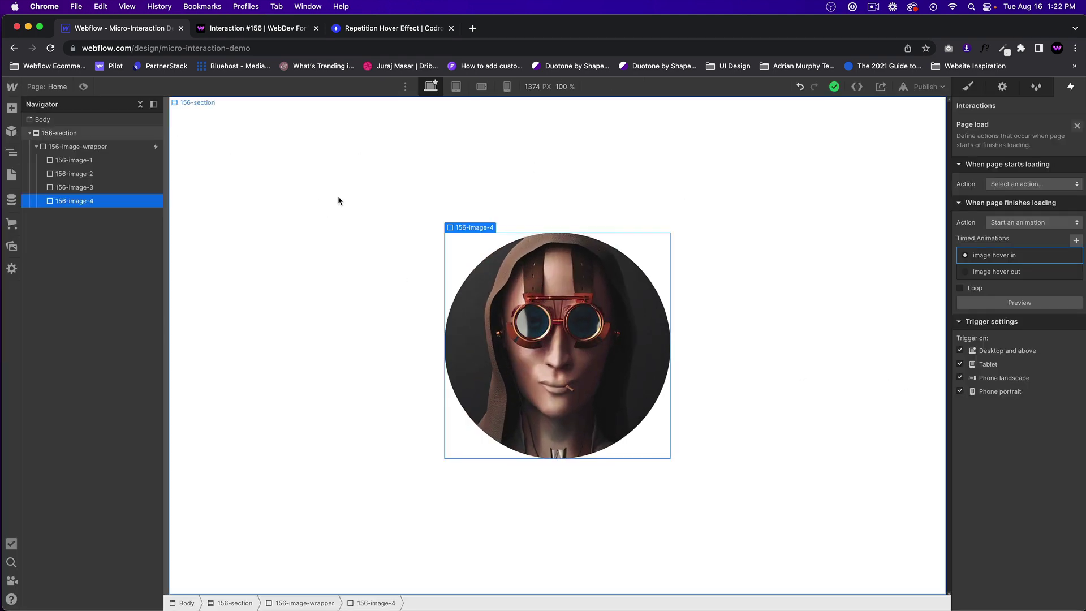
- Switch to the published Interaction #156 demo page to view its image animations
click(639, 115)
click(226, 28)
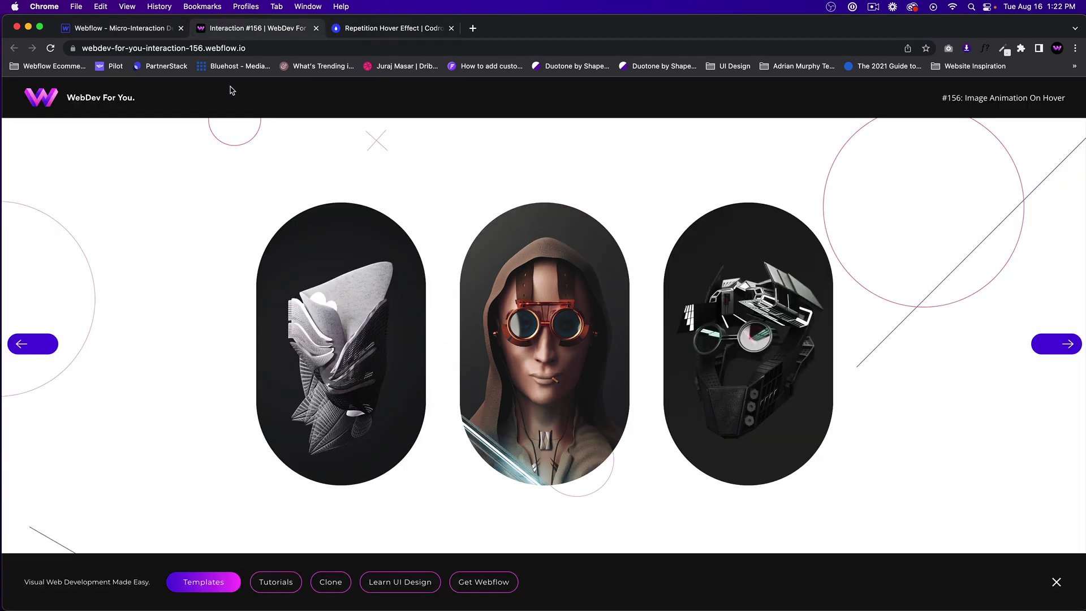